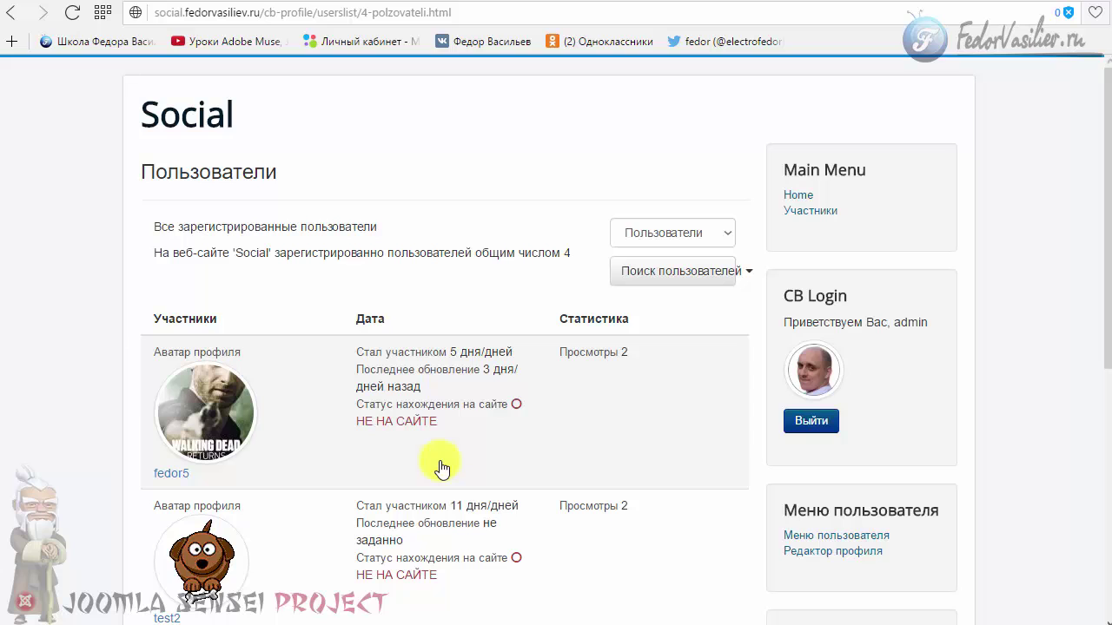
Switch to the Joomla administrator site and create a new Community Builder field with the title "Пол"
left_click(821, 7)
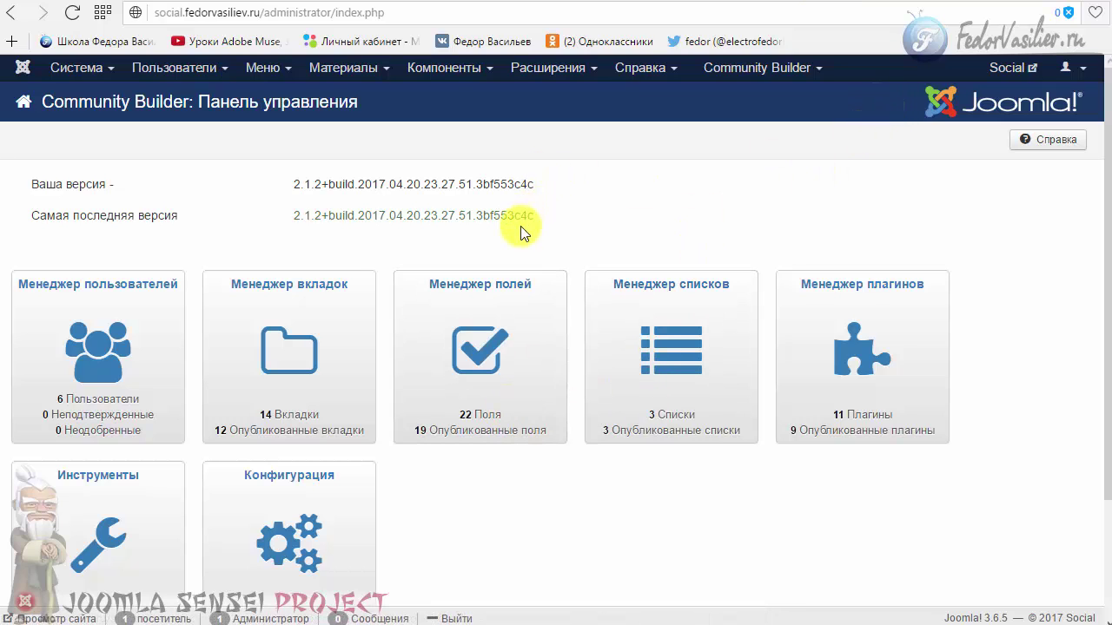
left_click(488, 341)
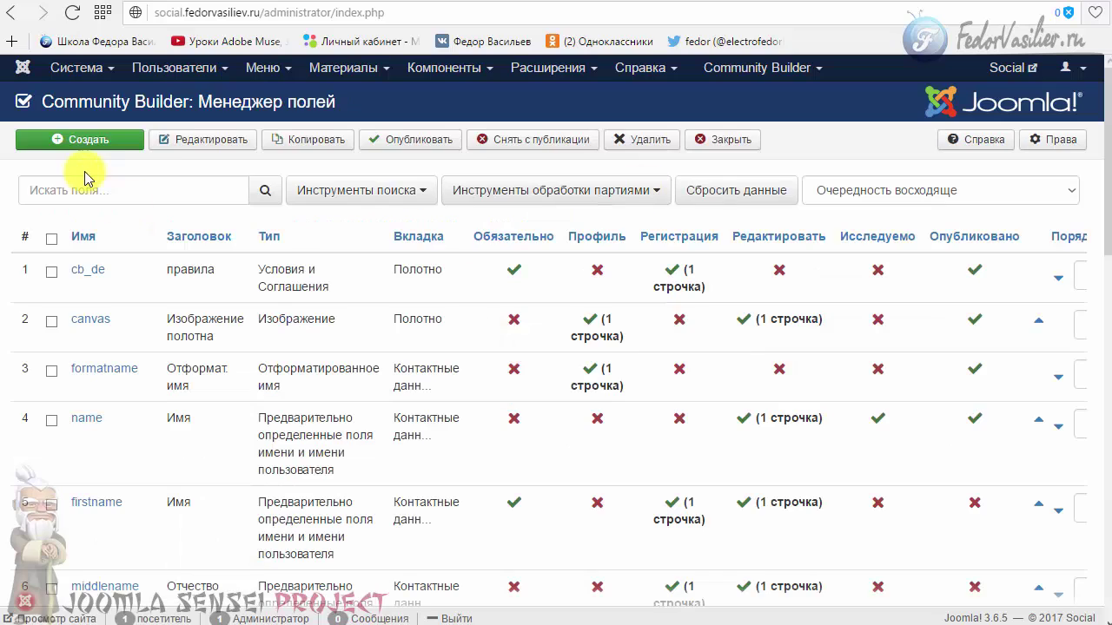
left_click(91, 141)
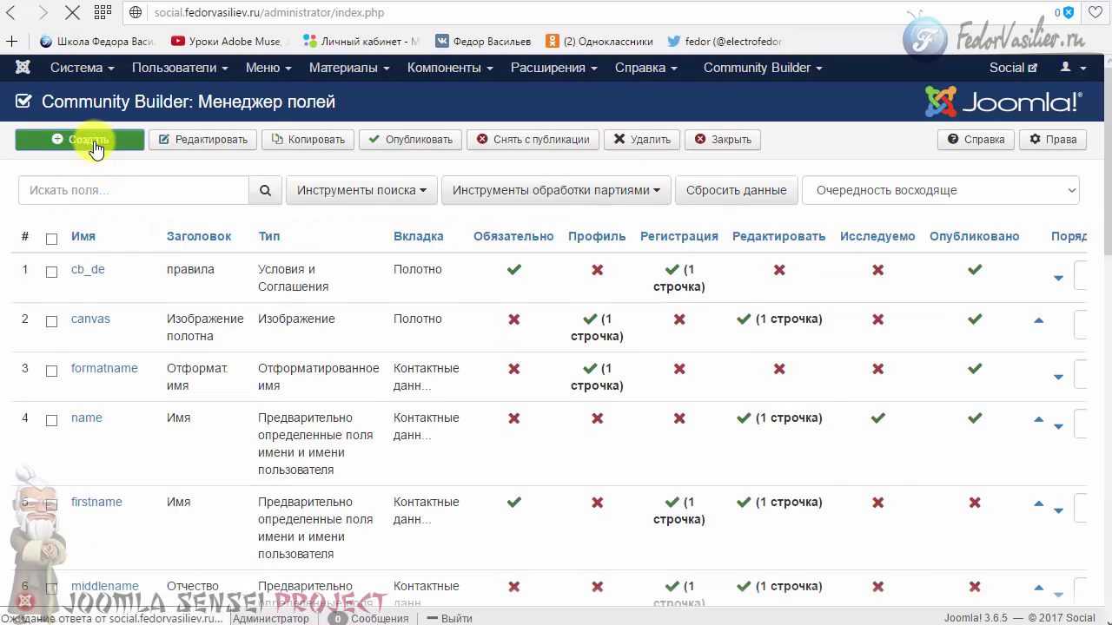
left_click(127, 185)
type("Gj")
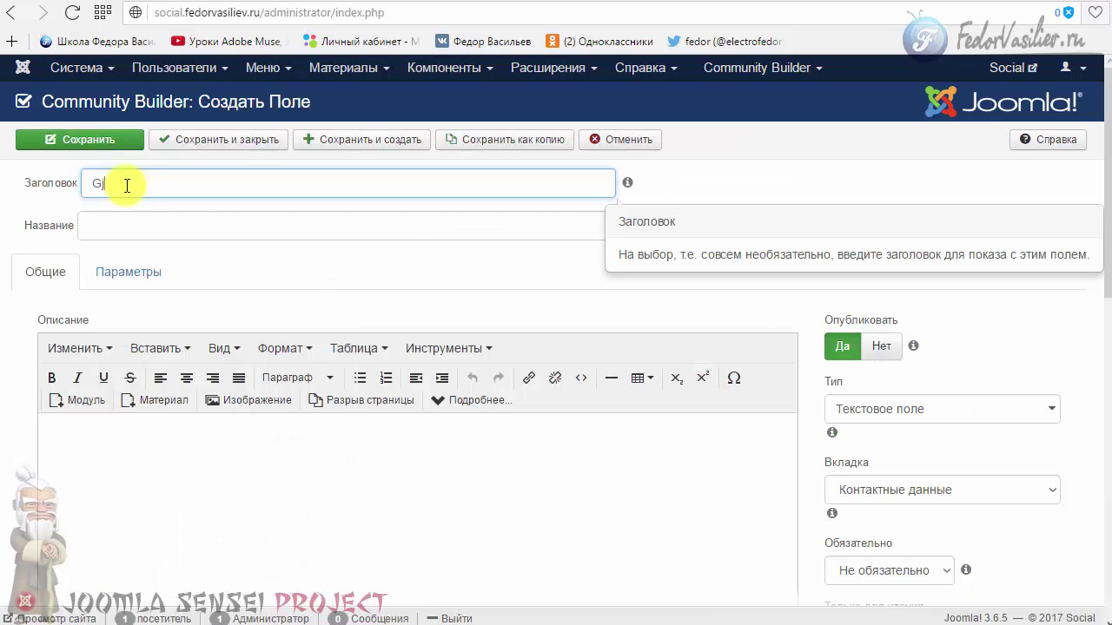
key("BackSpace")
key("BackSpace")
type("Пол")
left_click(35, 203)
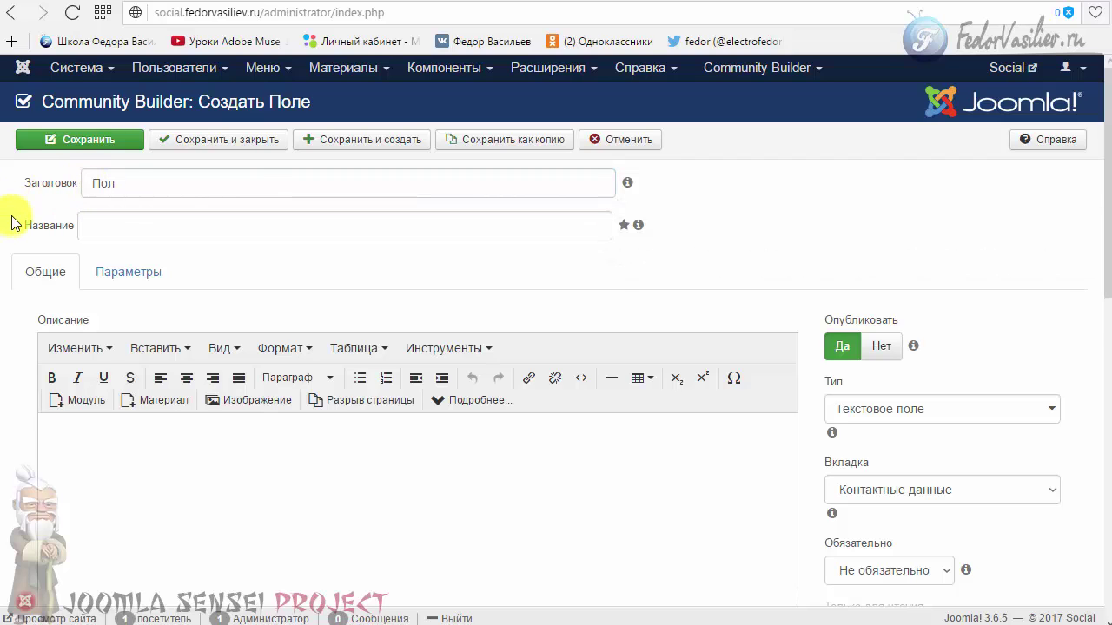
Enter "pol" as the new field's internal name
left_click(105, 225)
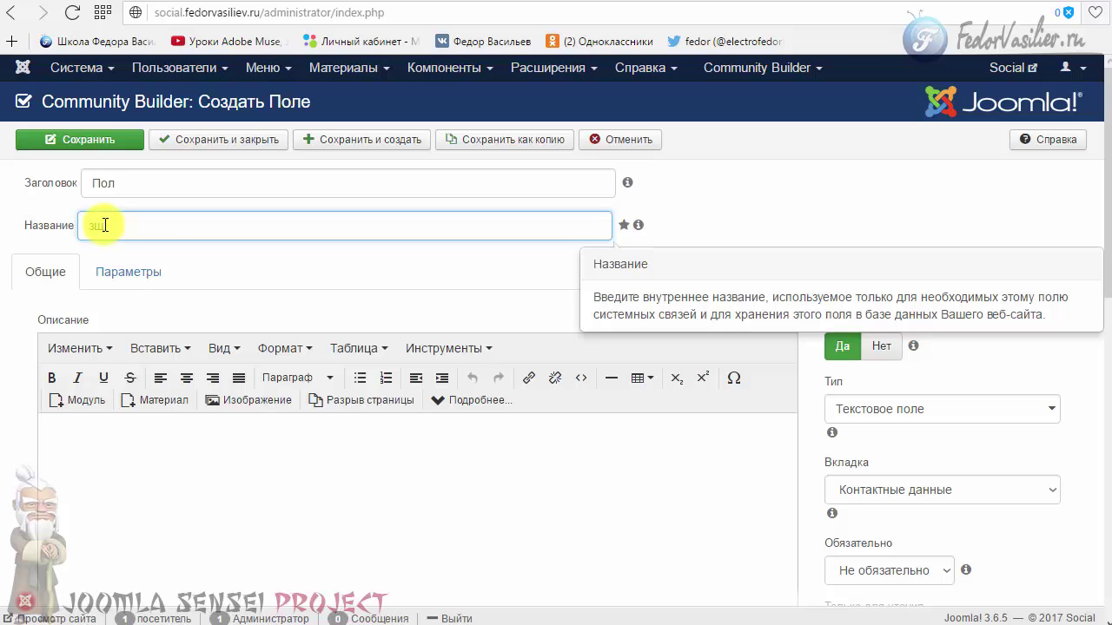
type("pol")
left_click(25, 206)
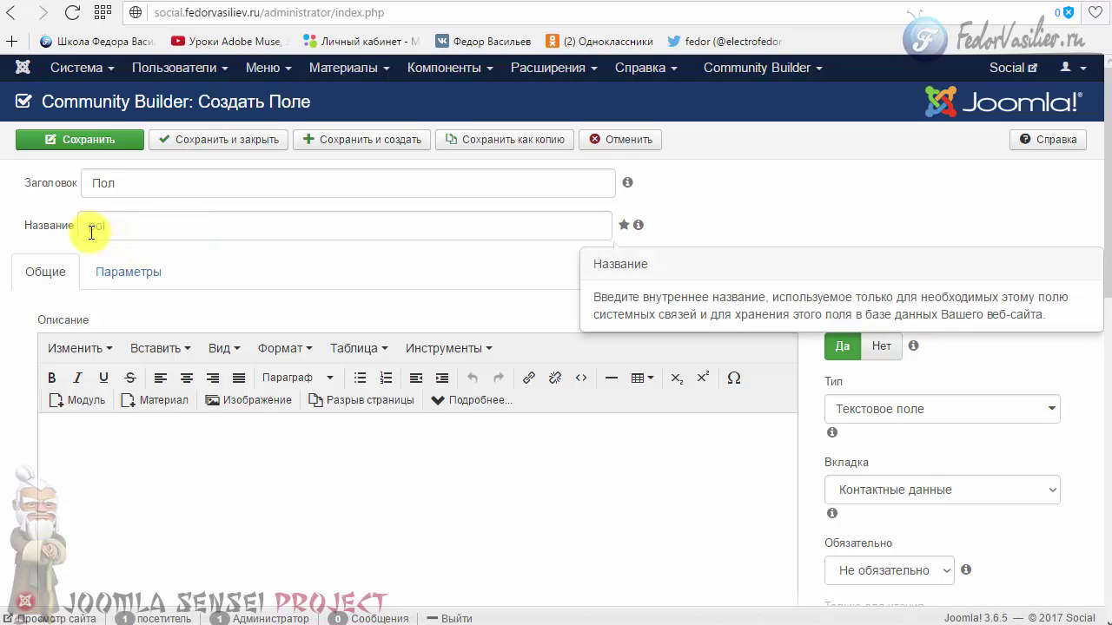
left_click(42, 210)
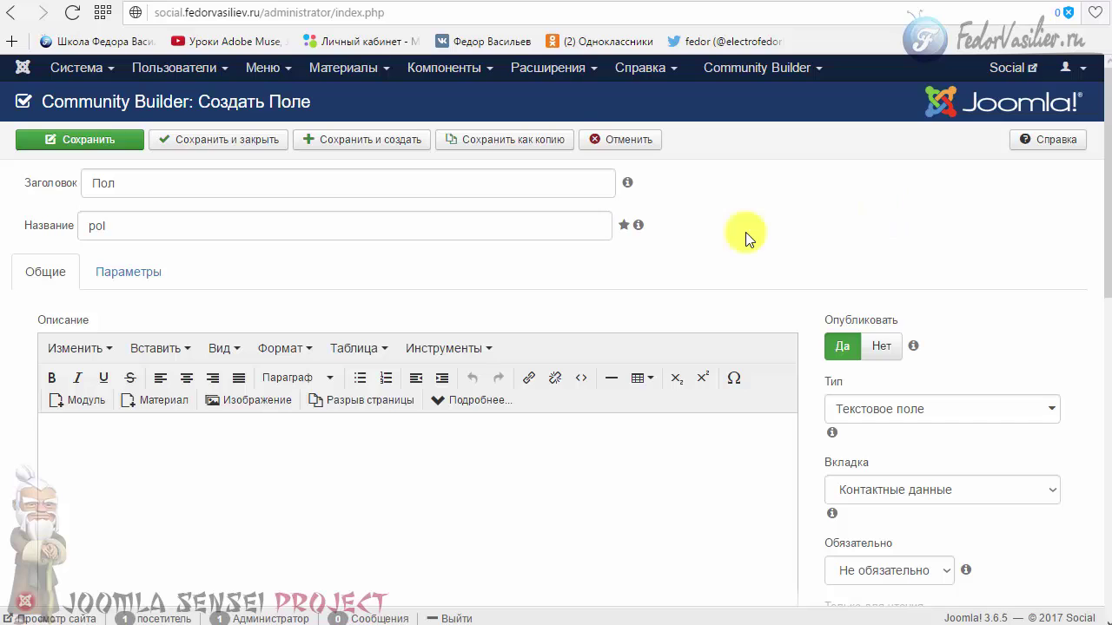
Review the field's profile and registration display settings and set its type to "Радио кнопки"
scroll(186, 397, "down", 5)
scroll(469, 425, "down", 1)
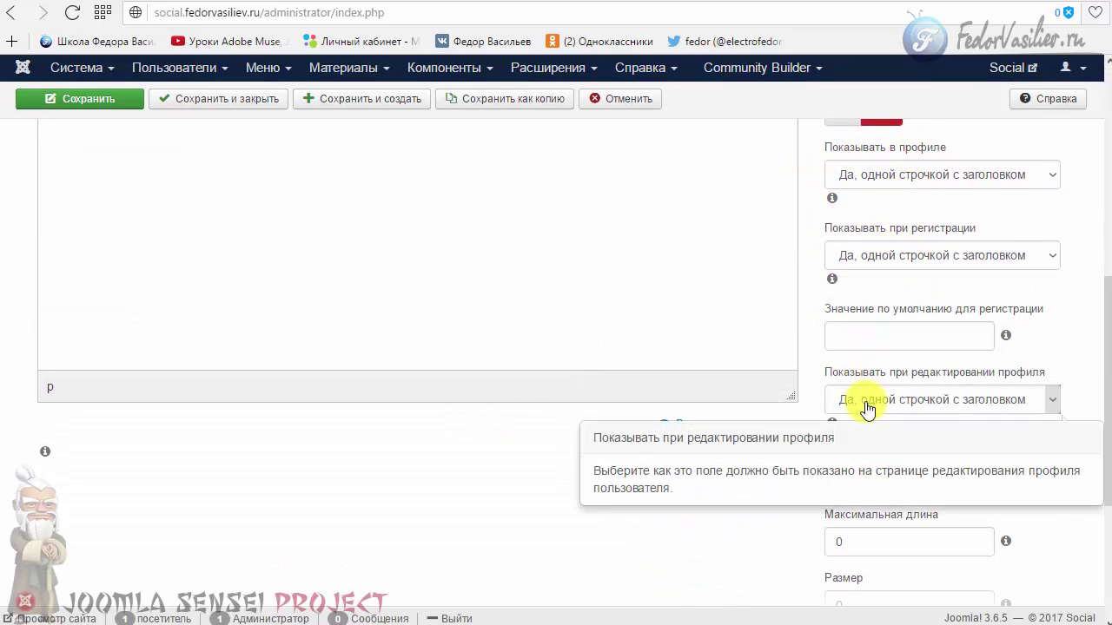
mouse_move(860, 171)
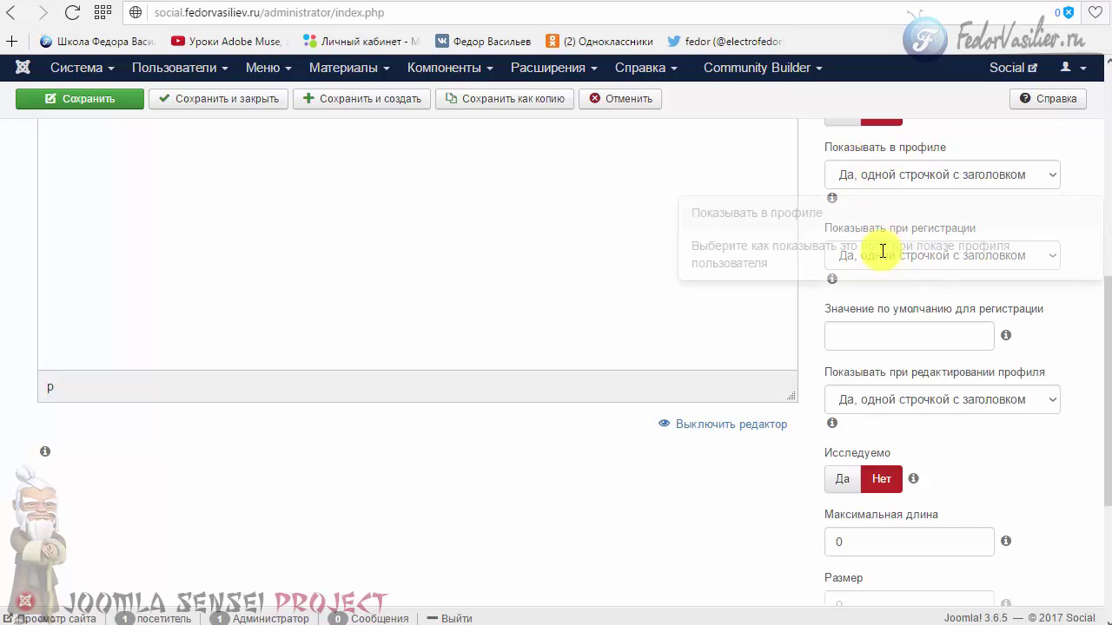
mouse_move(896, 406)
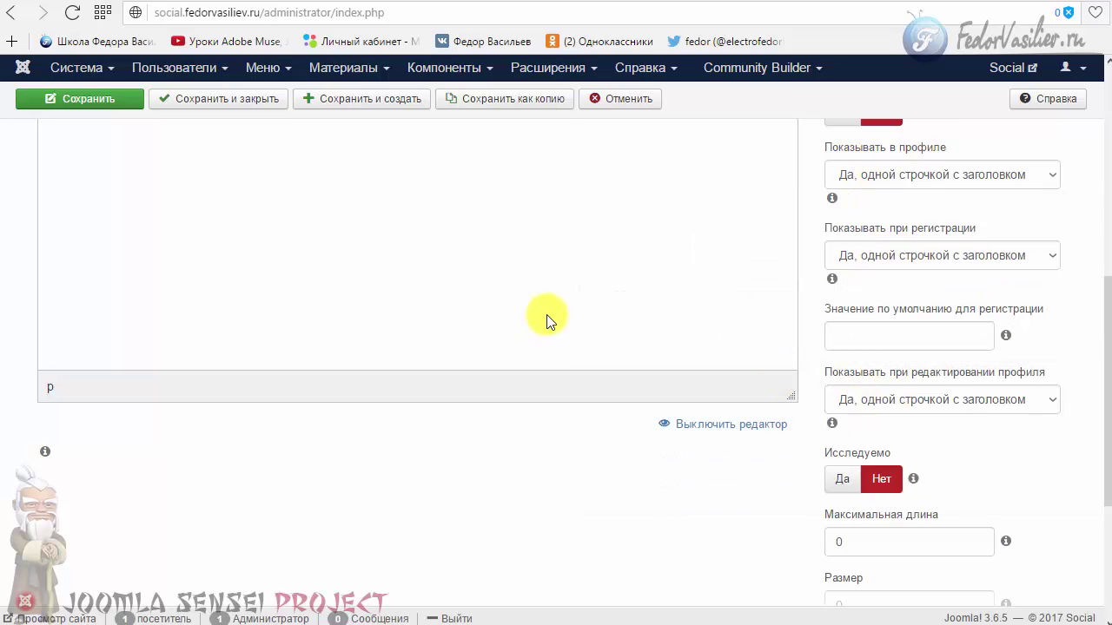
scroll(549, 313, "up", 5)
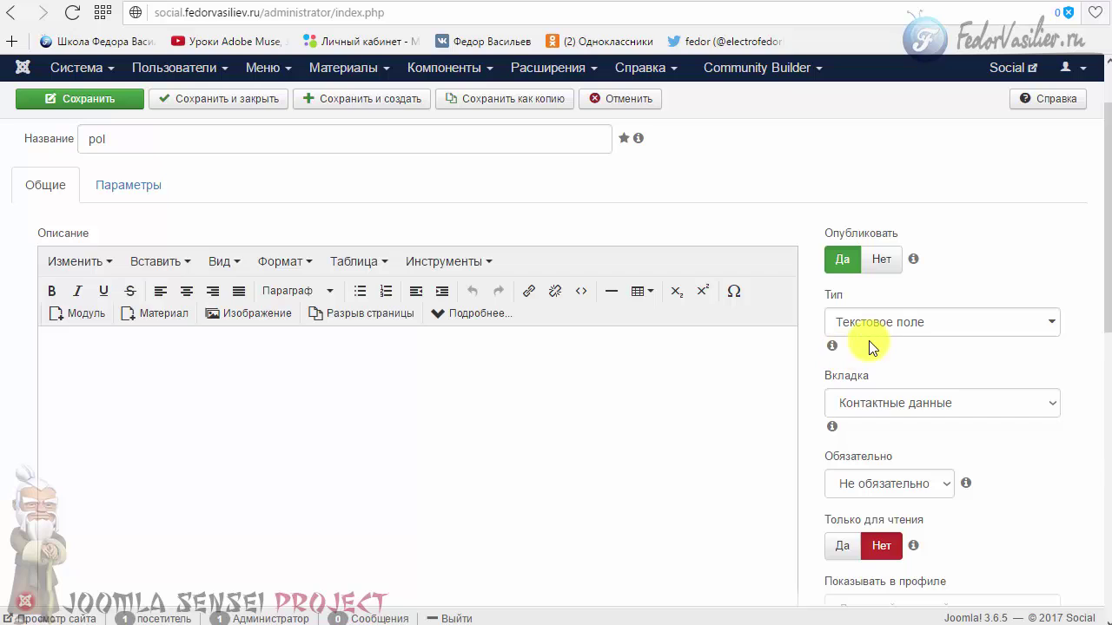
left_click(858, 322)
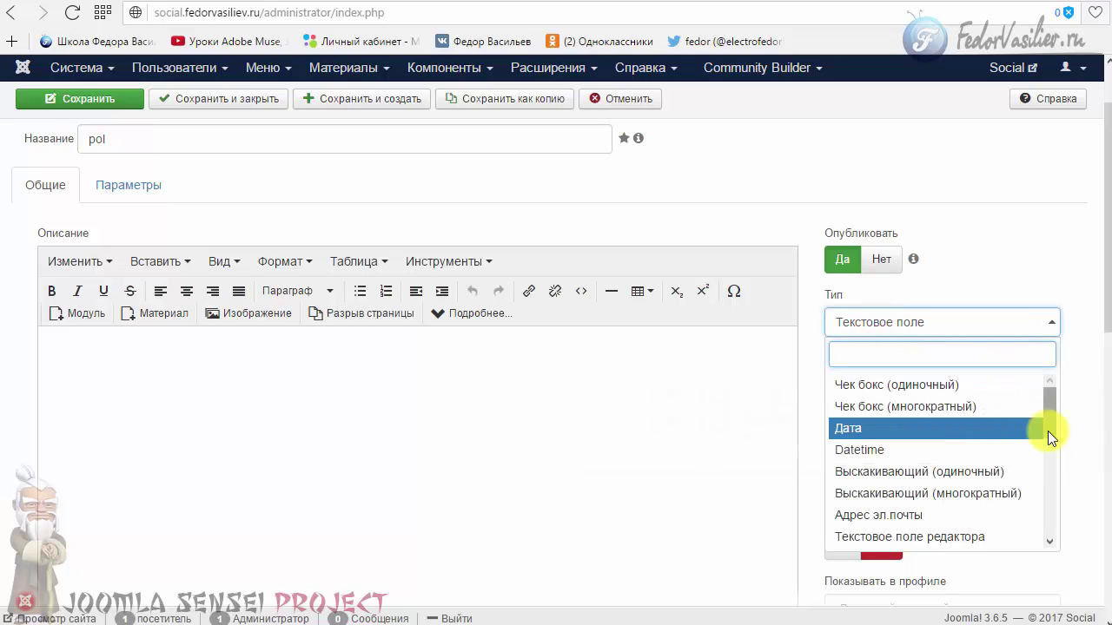
left_click_drag(1048, 430, 1057, 474)
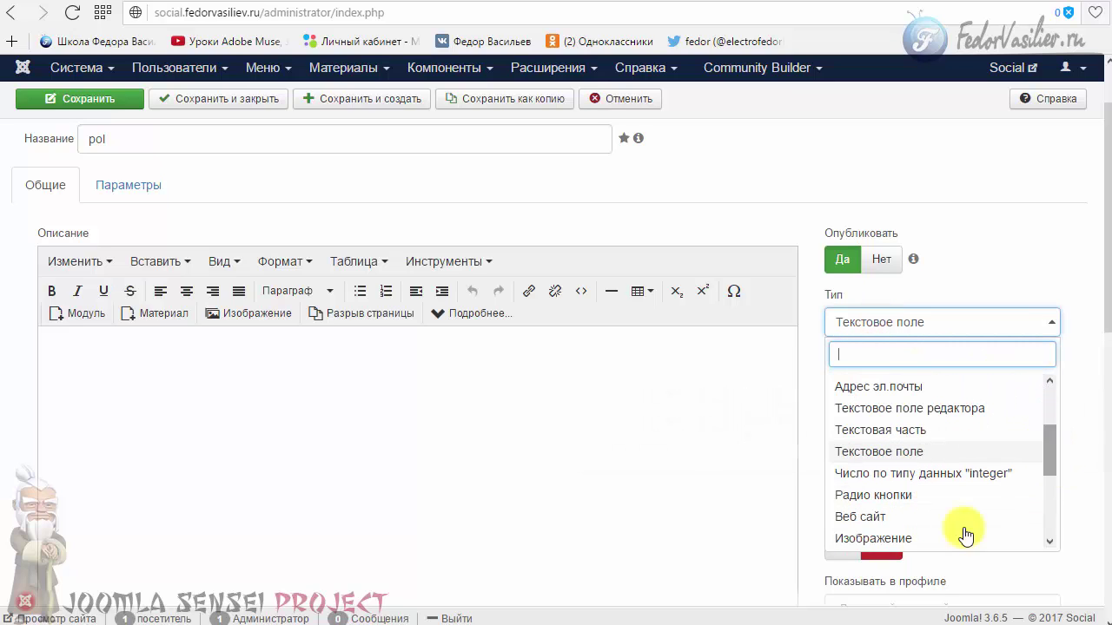
left_click(892, 495)
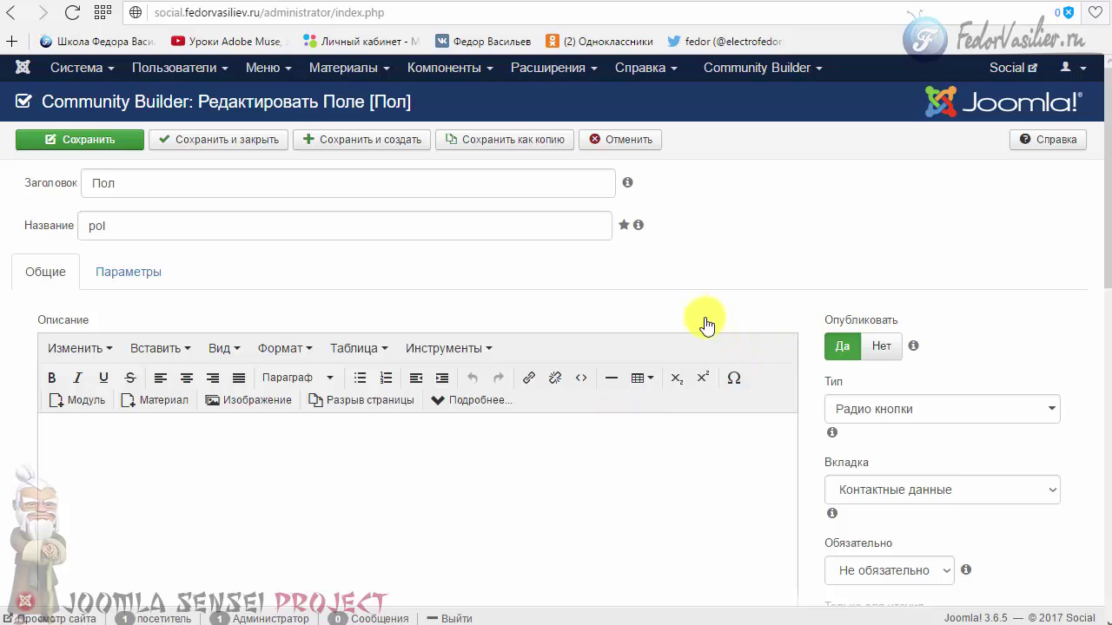
Add the values "Мужчина" and "Женщина" as the radio field's two options
scroll(704, 321, "down", 8)
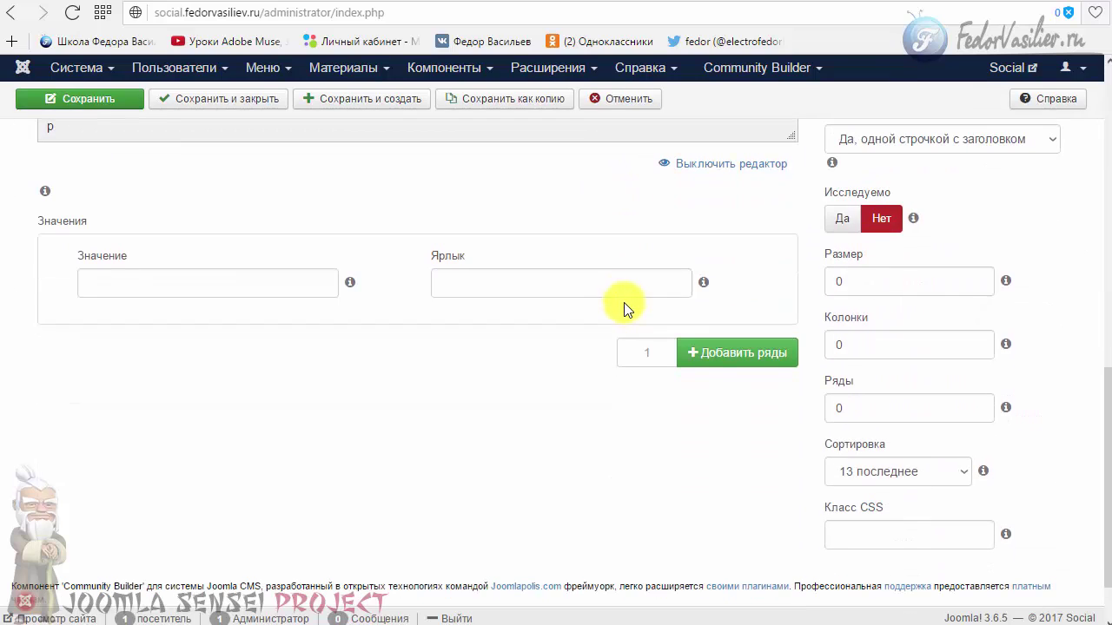
left_click(164, 283)
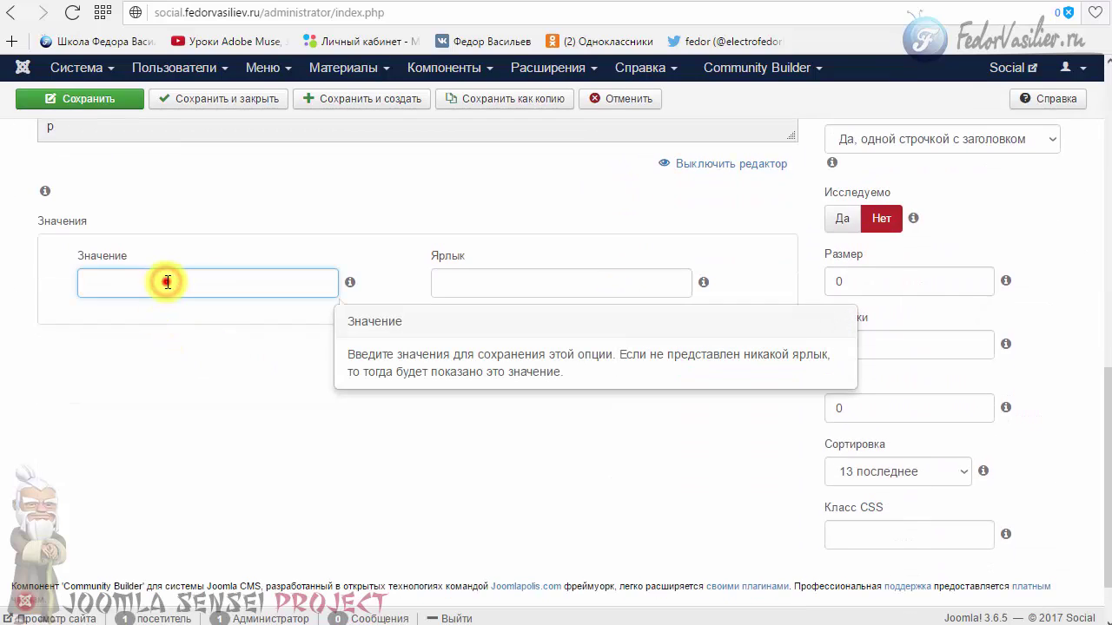
left_click(153, 330)
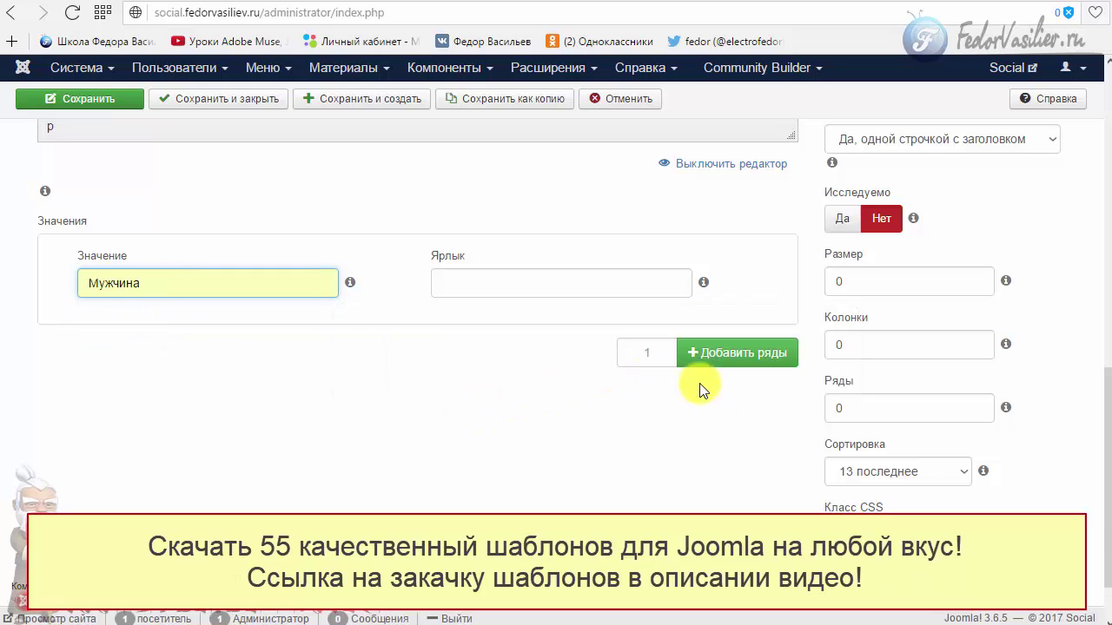
left_click(729, 356)
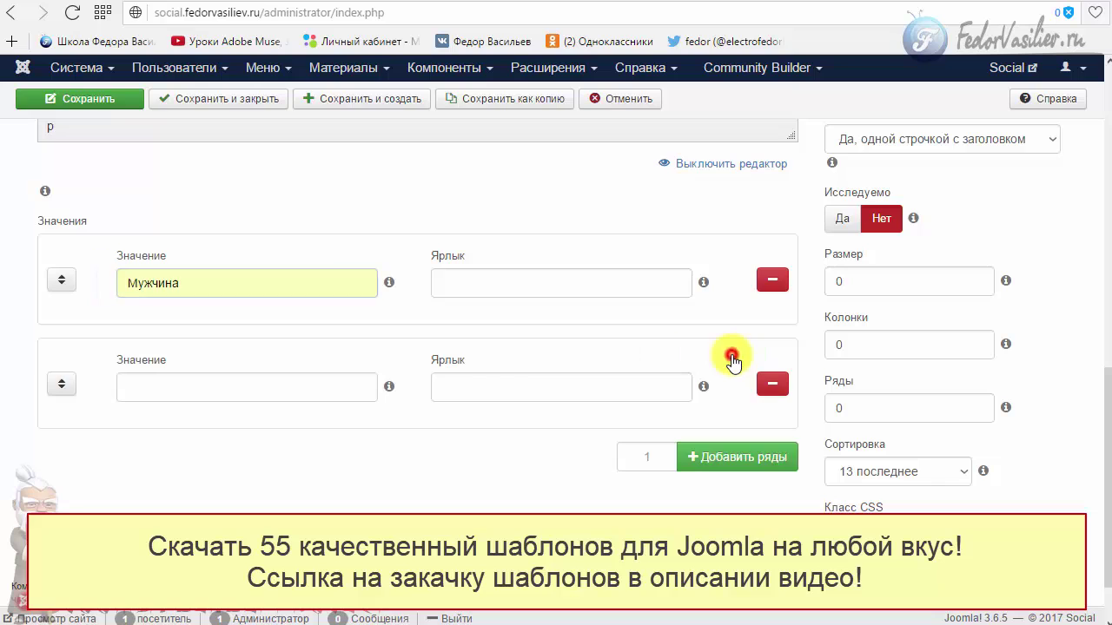
left_click(340, 387)
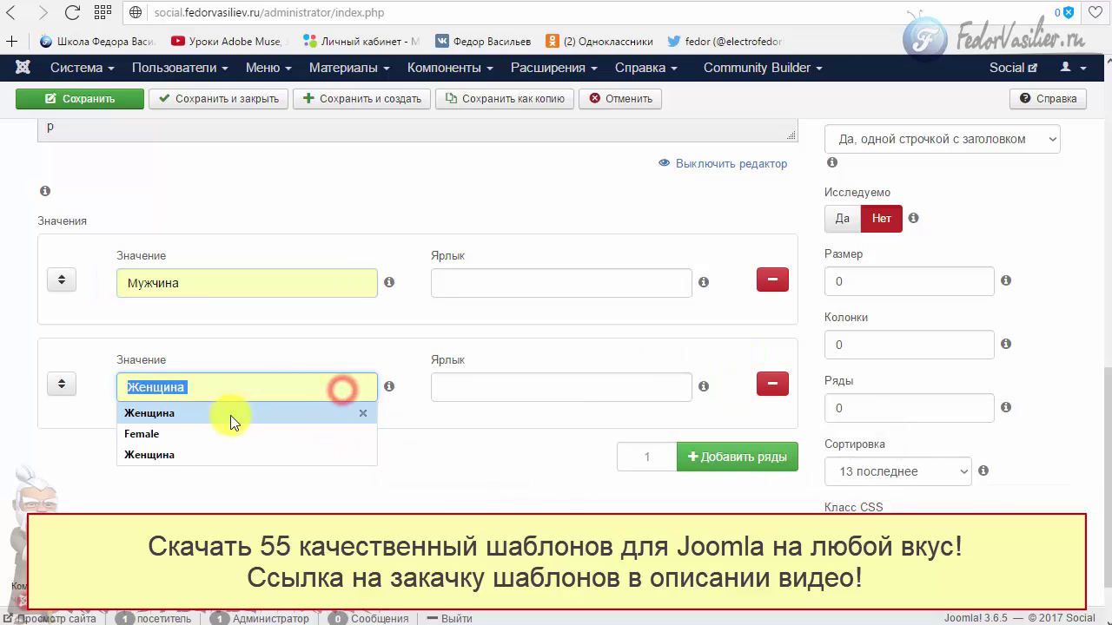
left_click(199, 452)
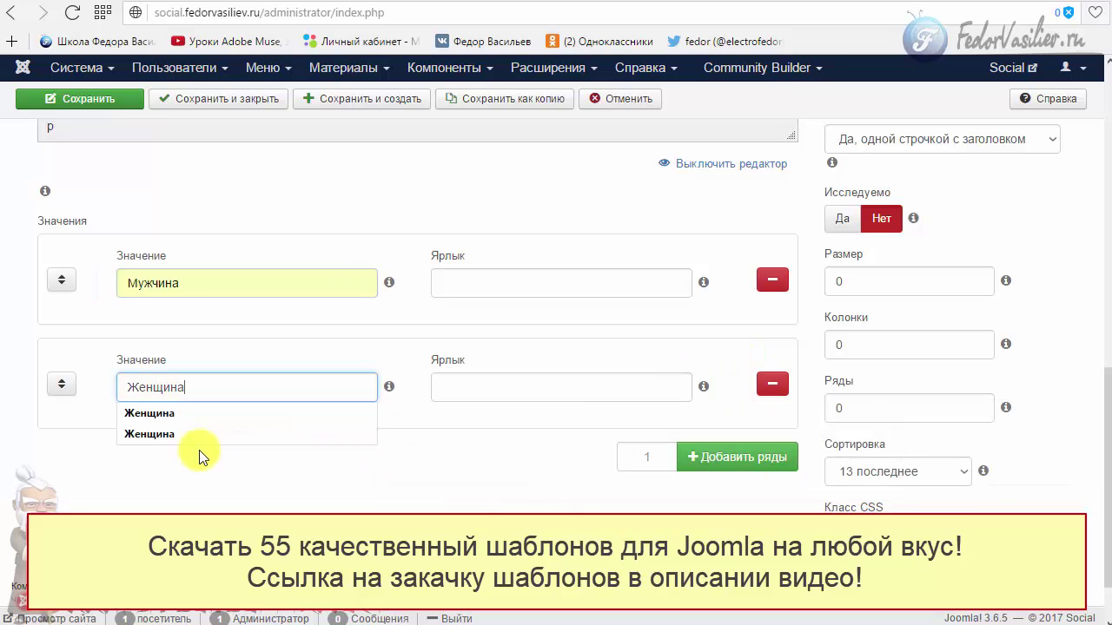
left_click(220, 494)
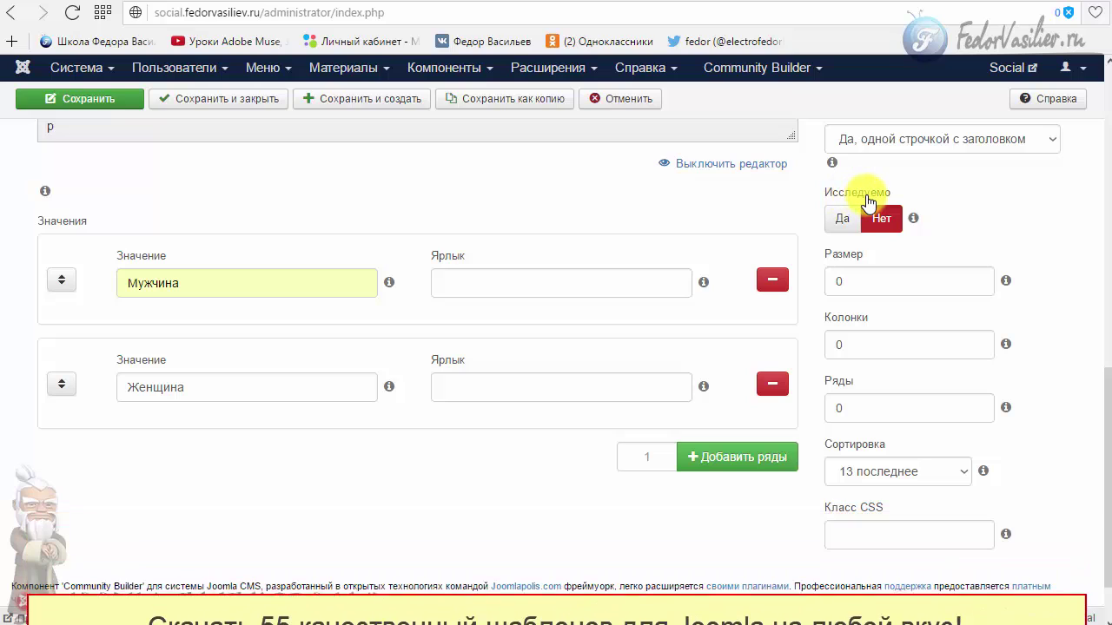
Make the field searchable by setting "Исследуемо" to "Да", and save and close it
mouse_move(832, 224)
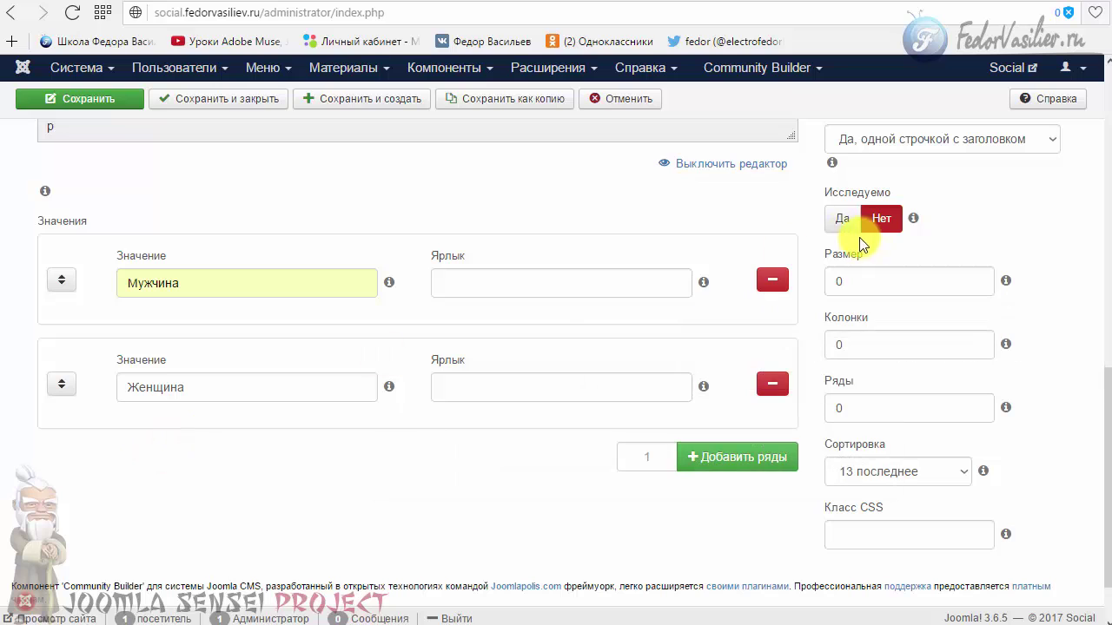
left_click(840, 219)
scroll(590, 269, "up", 4)
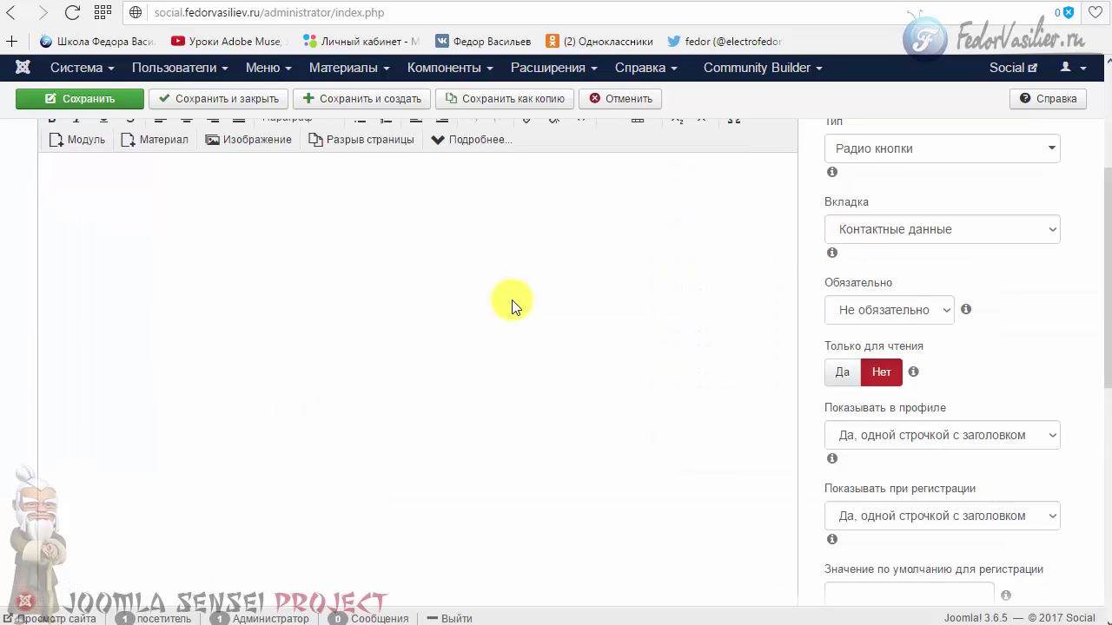
scroll(511, 306, "up", 3)
left_click(239, 139)
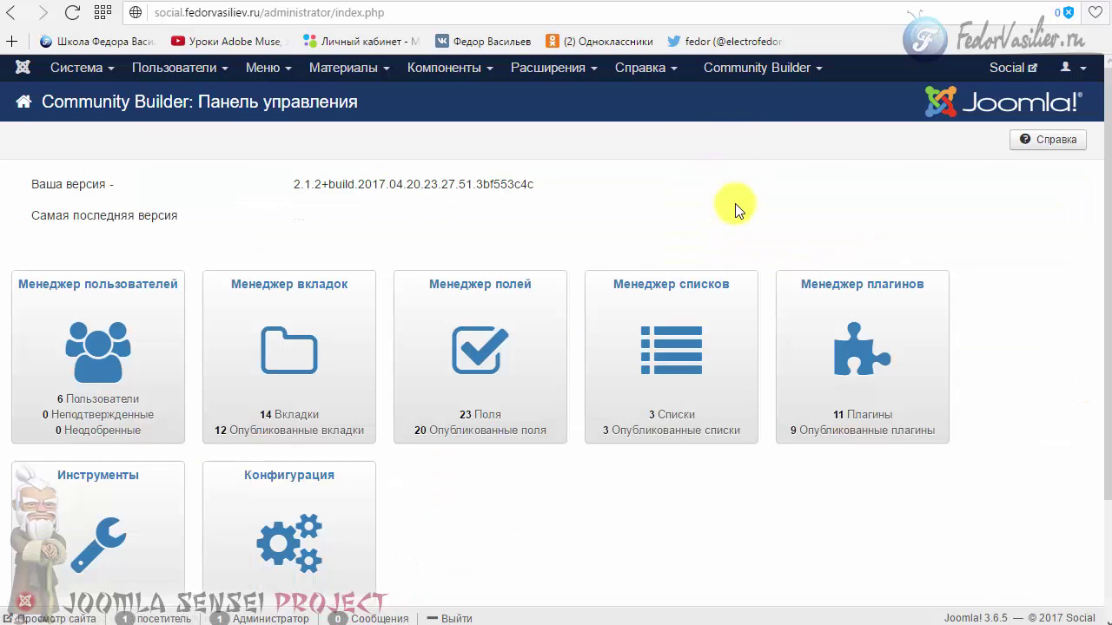
Add a row with the field cb_pol to the "Участники" column of the "Пользователи" list
left_click(657, 346)
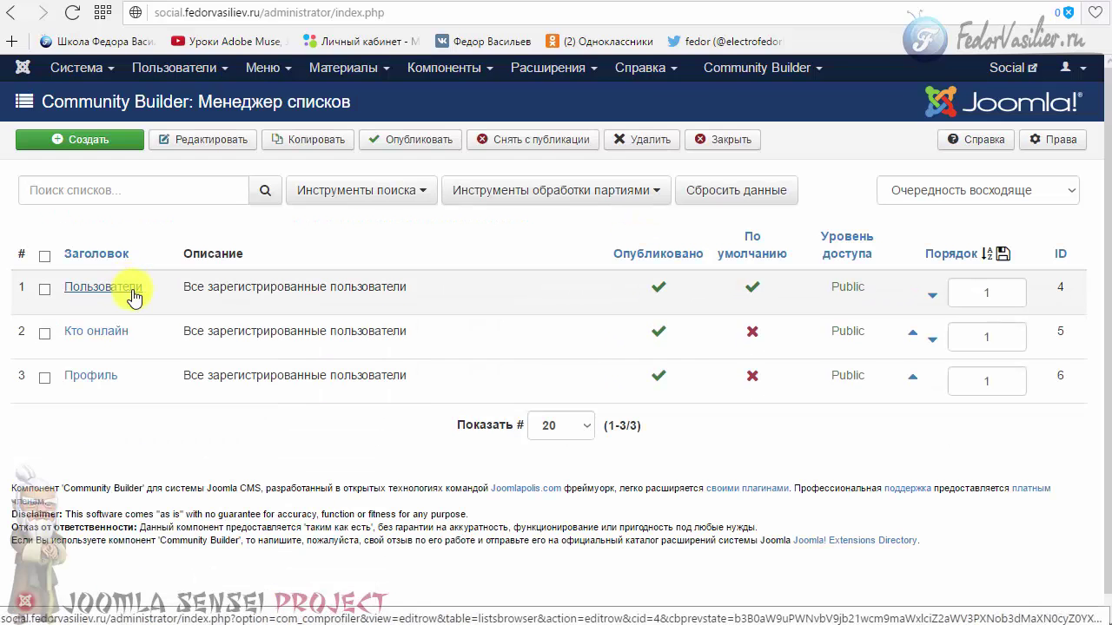
left_click(152, 291)
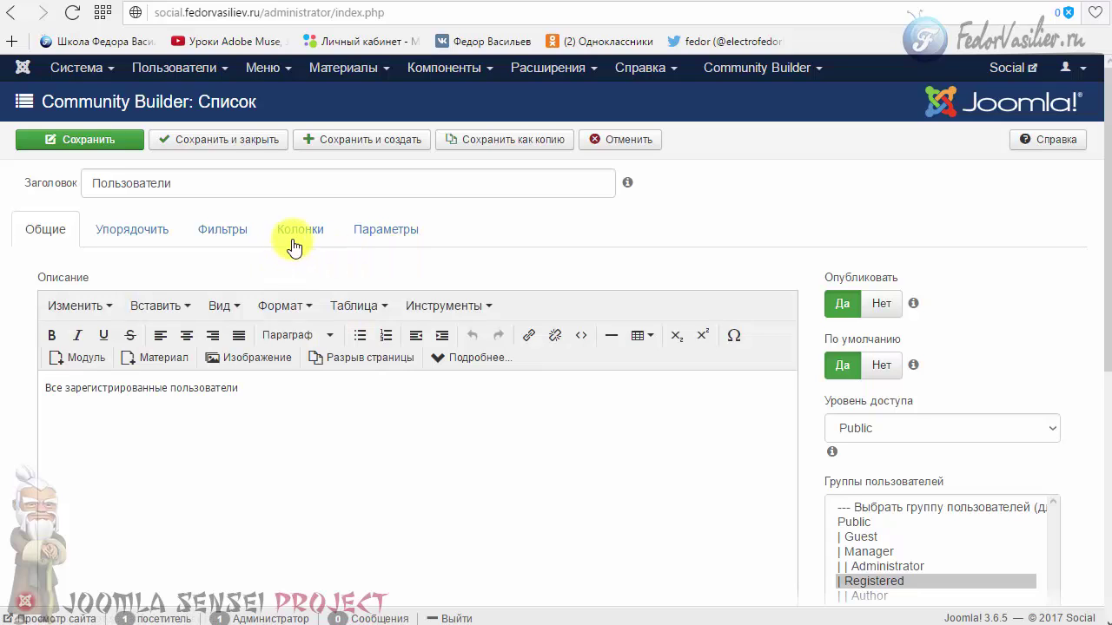
left_click(301, 233)
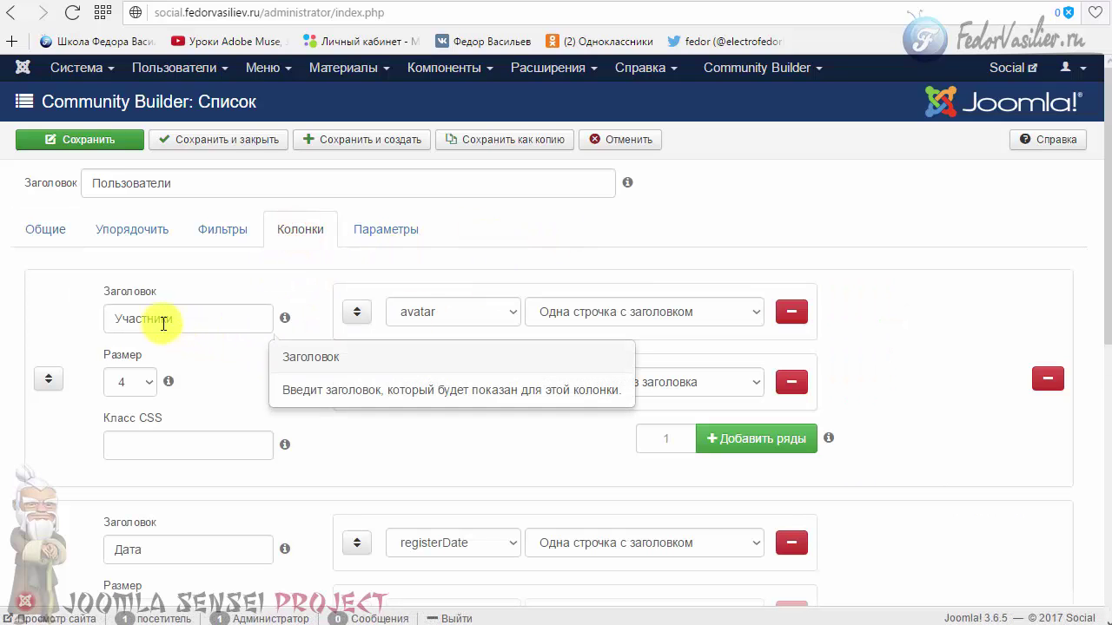
left_click(740, 443)
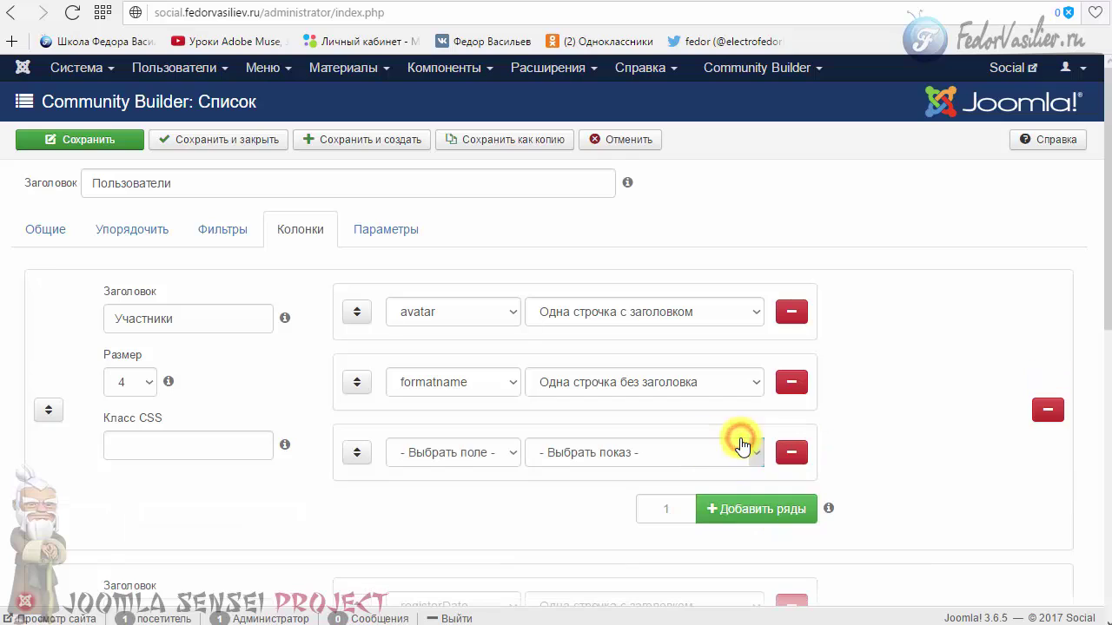
left_click(513, 453)
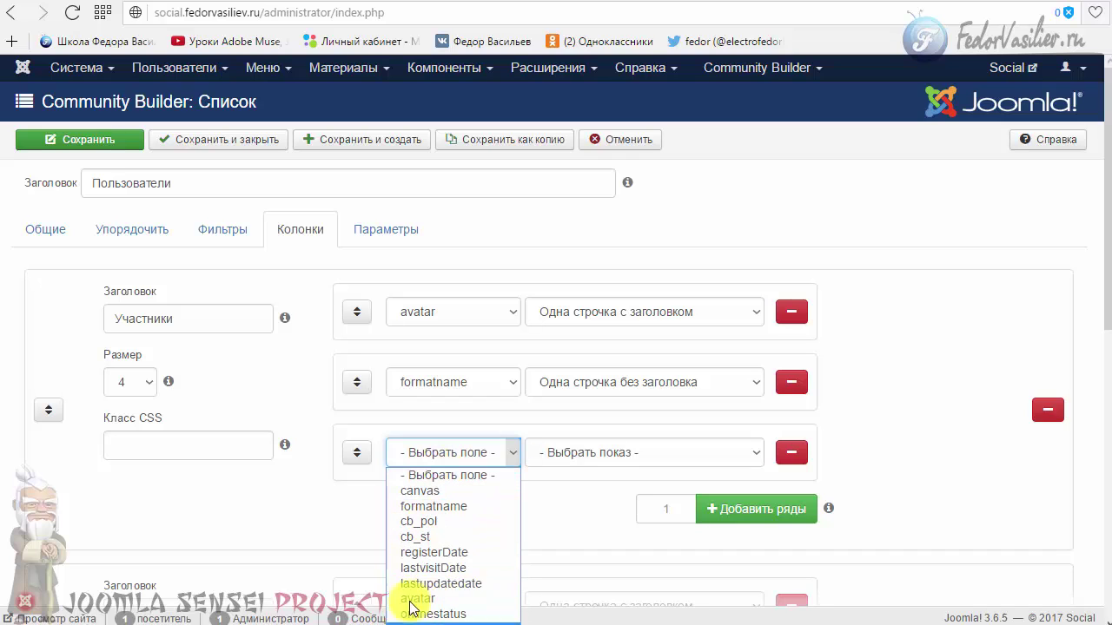
left_click(428, 522)
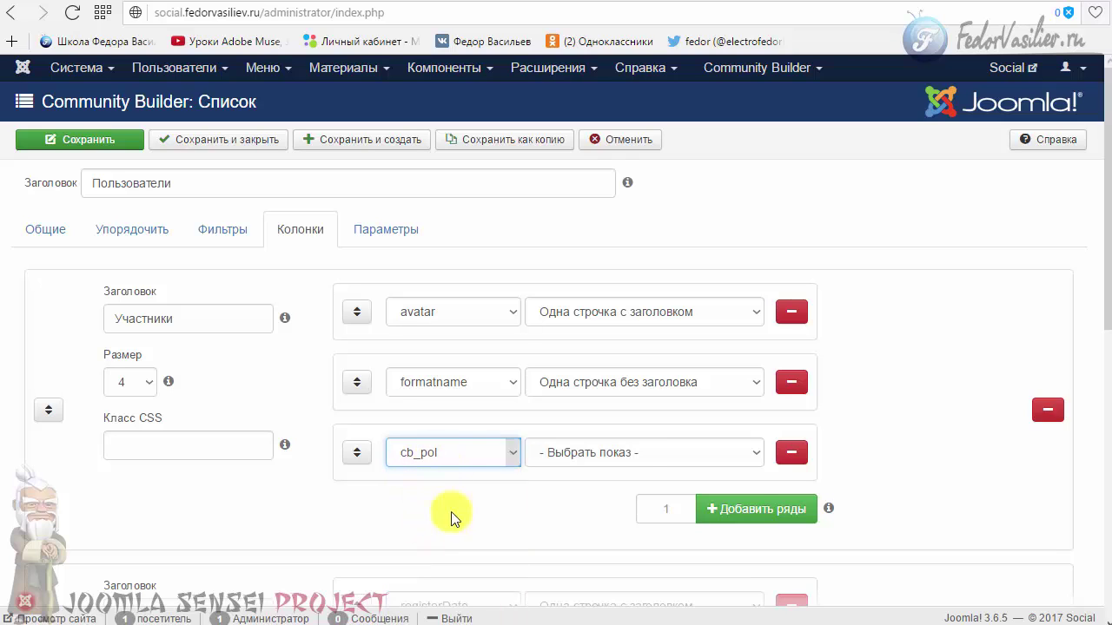
Set the cb_pol row to display as "Одна строчка с заголовком", and save and close the list
left_click(647, 452)
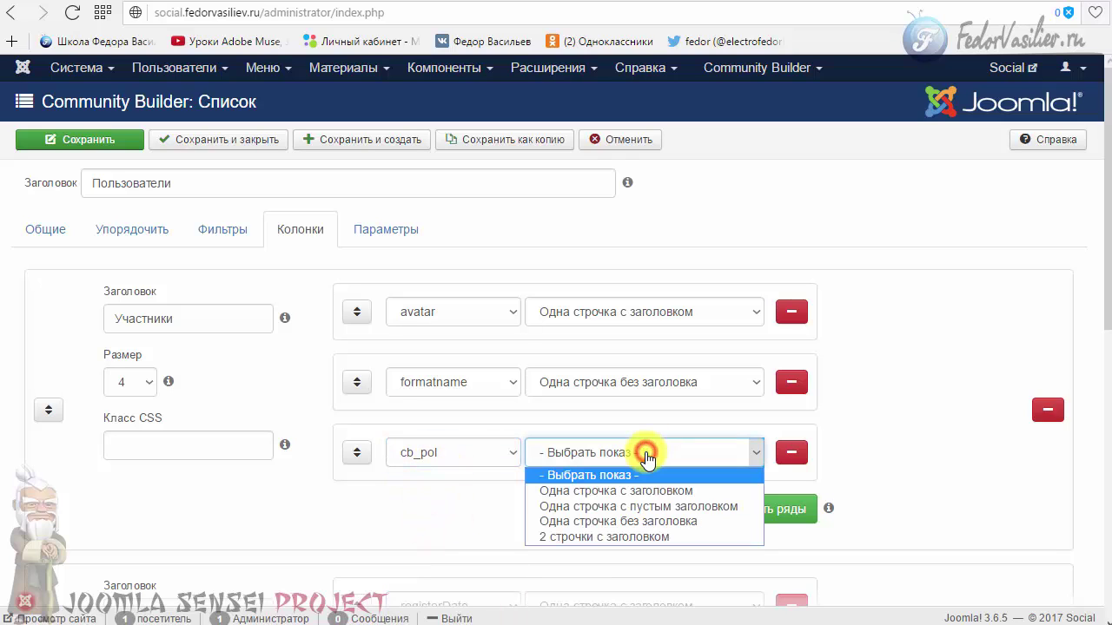
left_click(600, 492)
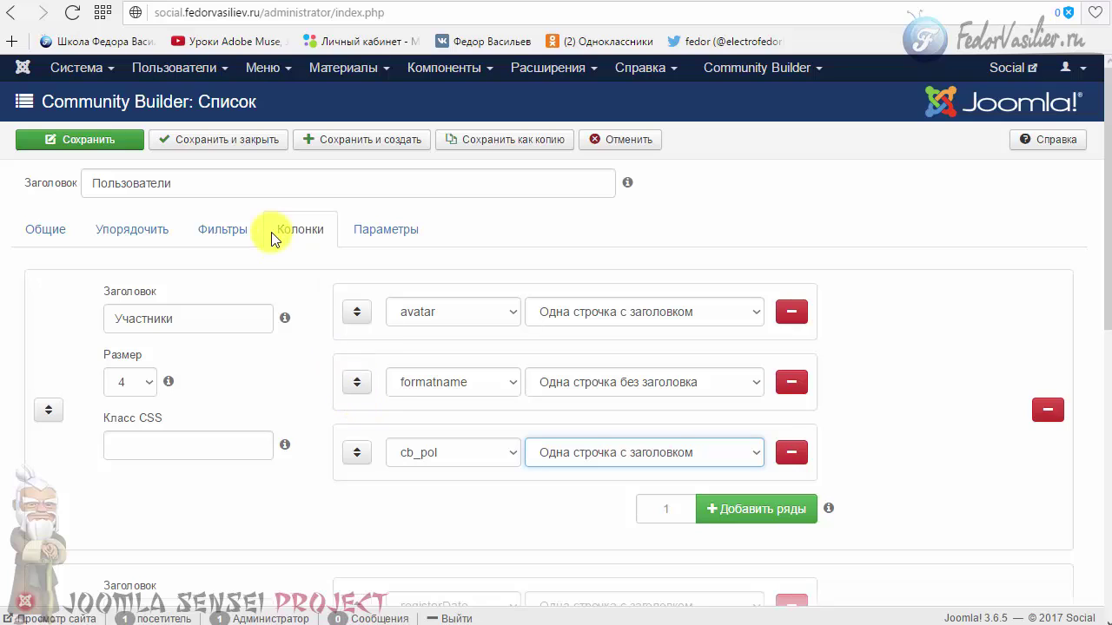
left_click(243, 142)
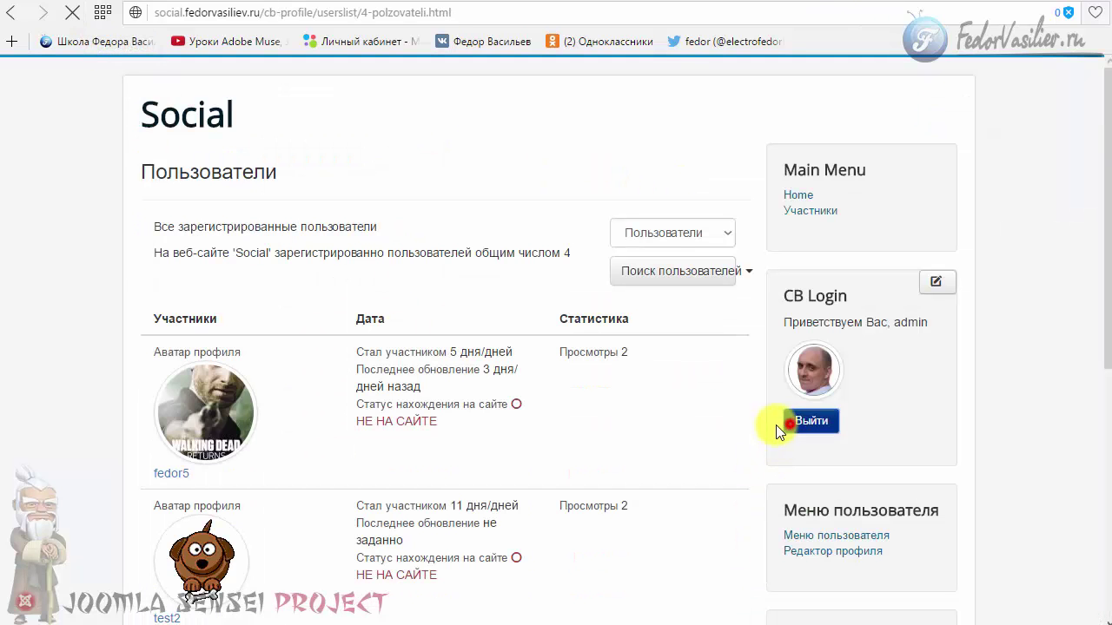
Log out of the current account on the Social site's front end
left_click(777, 424)
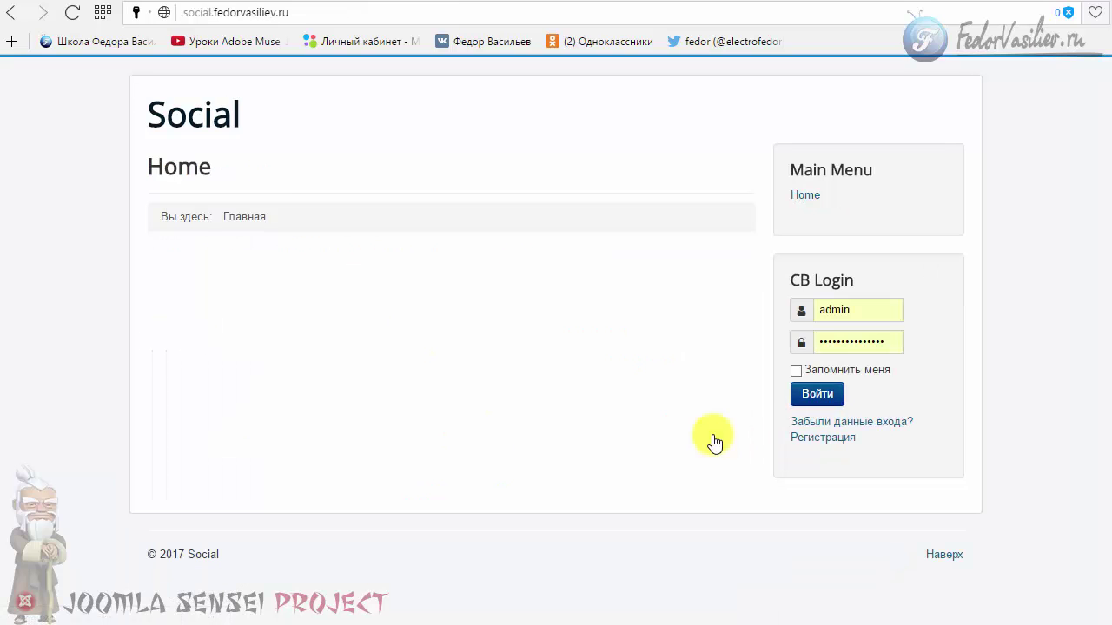
Open the site's registration form and try both options of the "Пол" field, "Женщина" and "Мужчина"
left_click(802, 439)
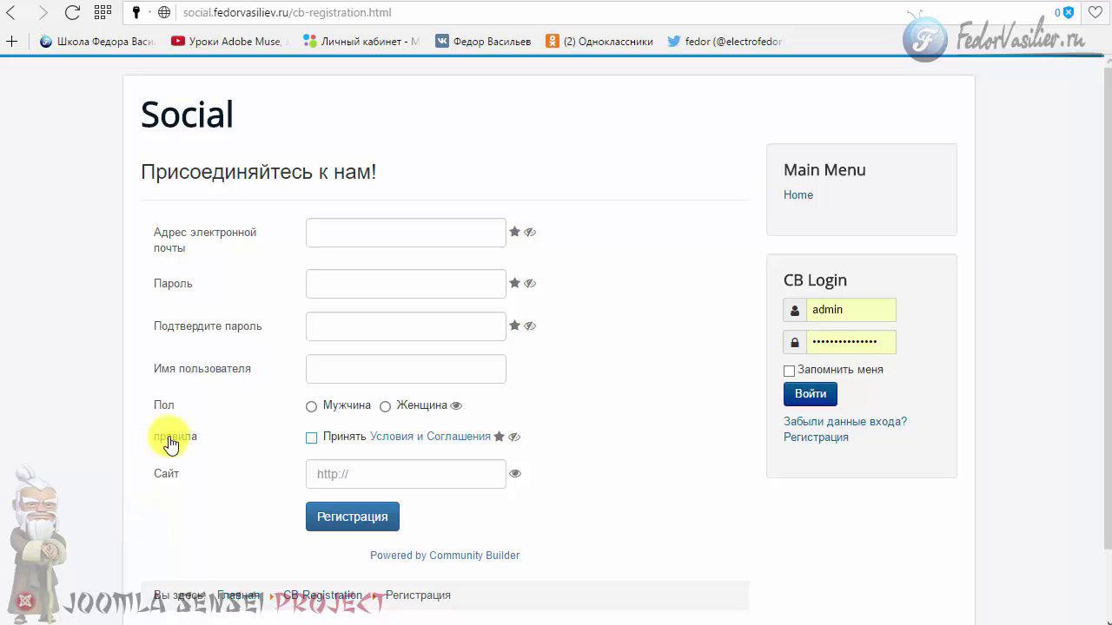
left_click(168, 413)
left_click(385, 408)
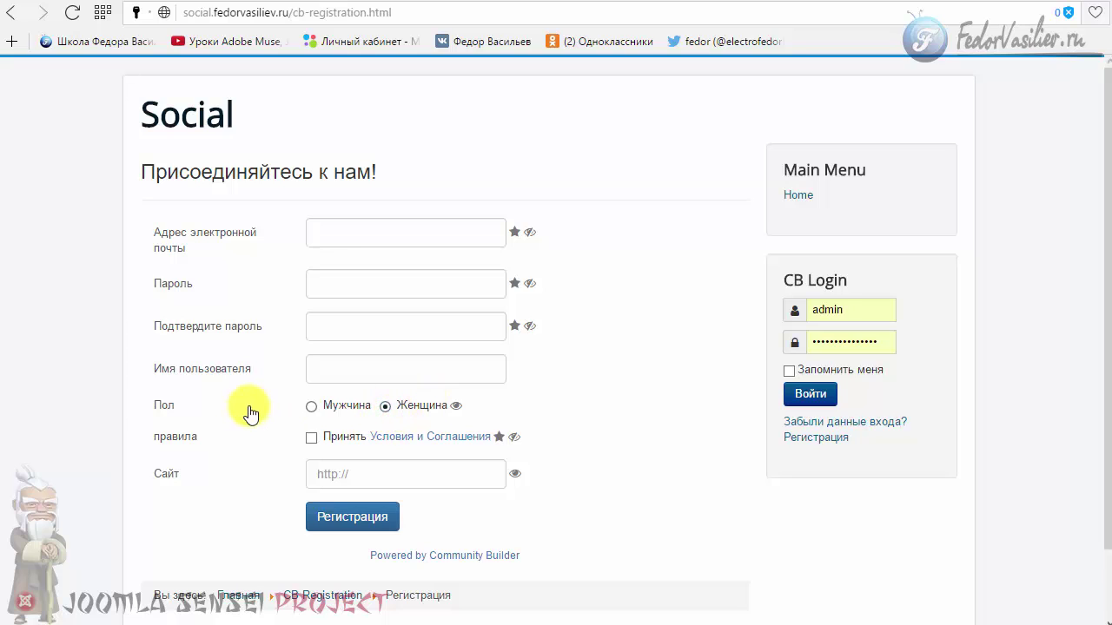
left_click(311, 408)
left_click(385, 406)
left_click(310, 406)
Log in with the prefilled admin account and open its profile to check the "Пол" field
left_click(808, 393)
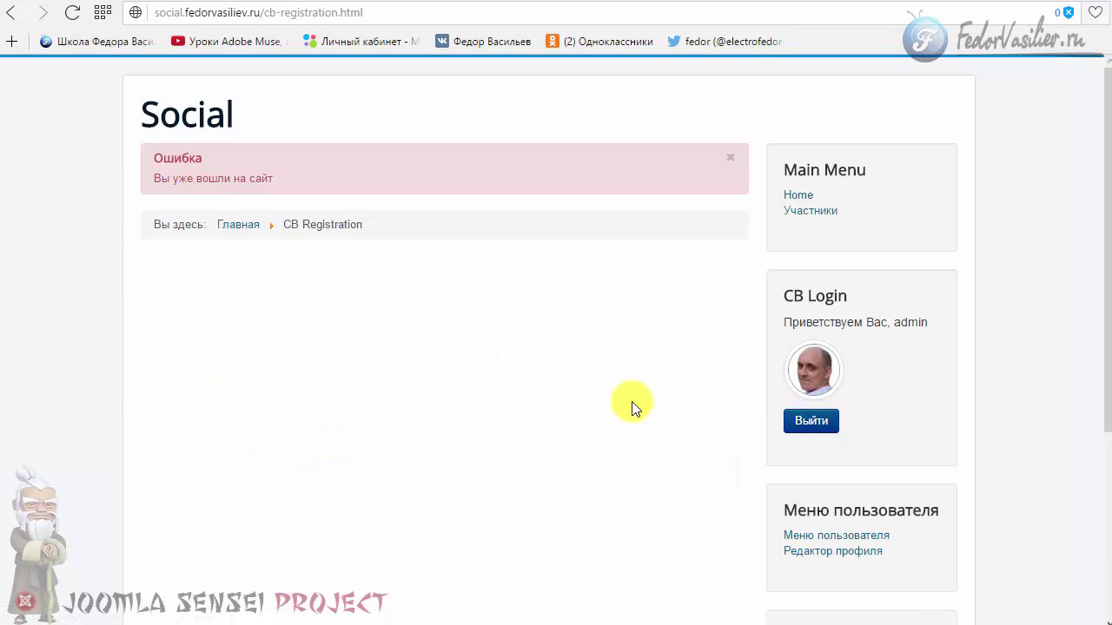
left_click(788, 377)
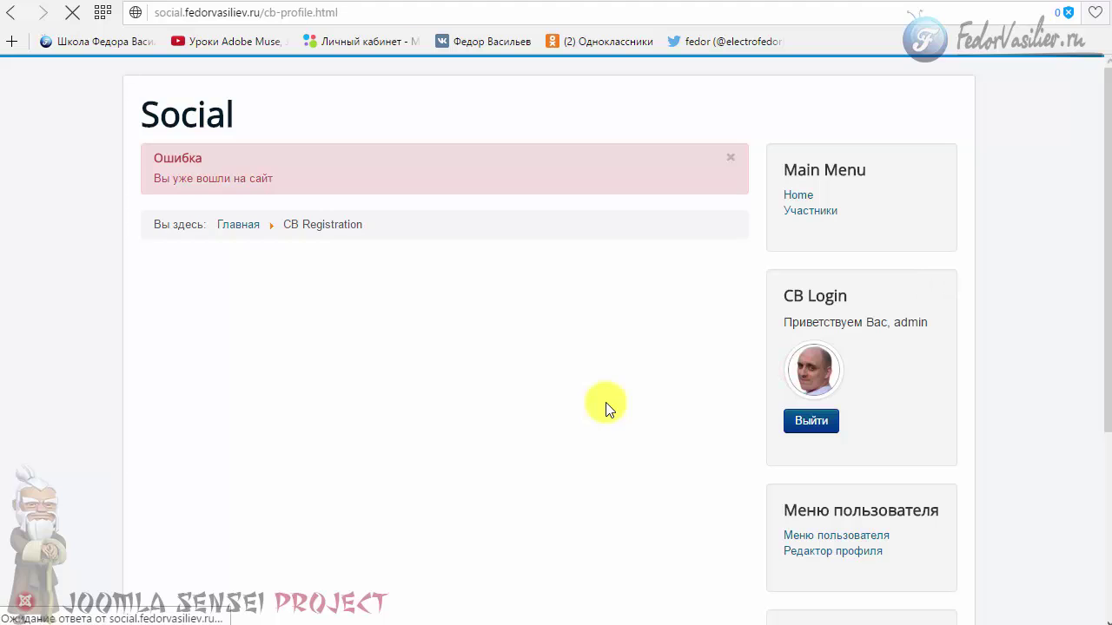
scroll(606, 406, "down", 3)
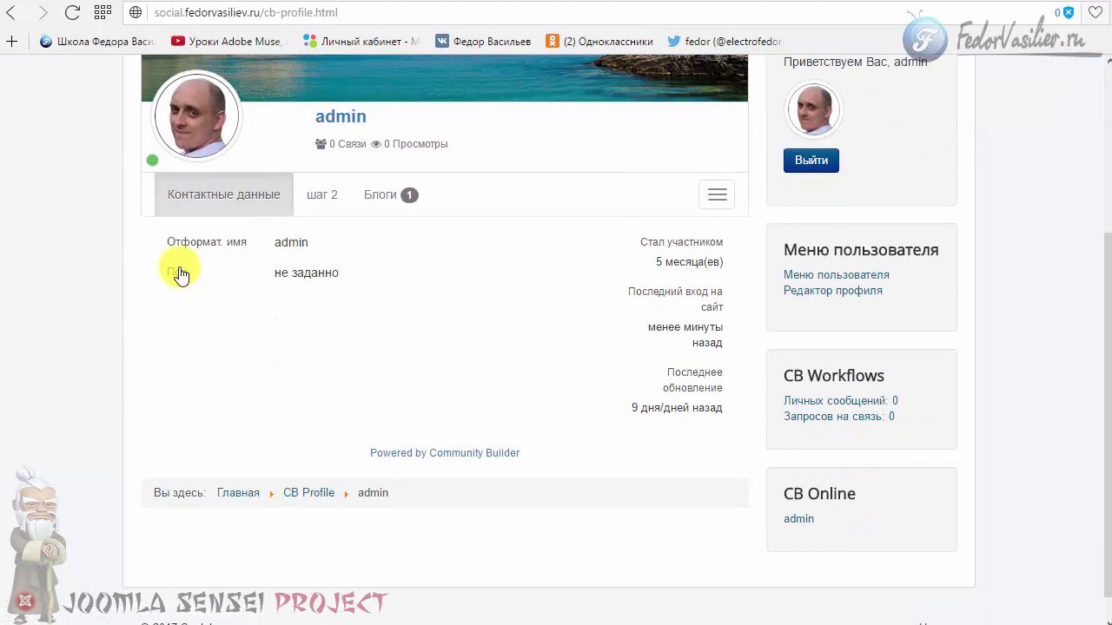
scroll(403, 358, "up", 3)
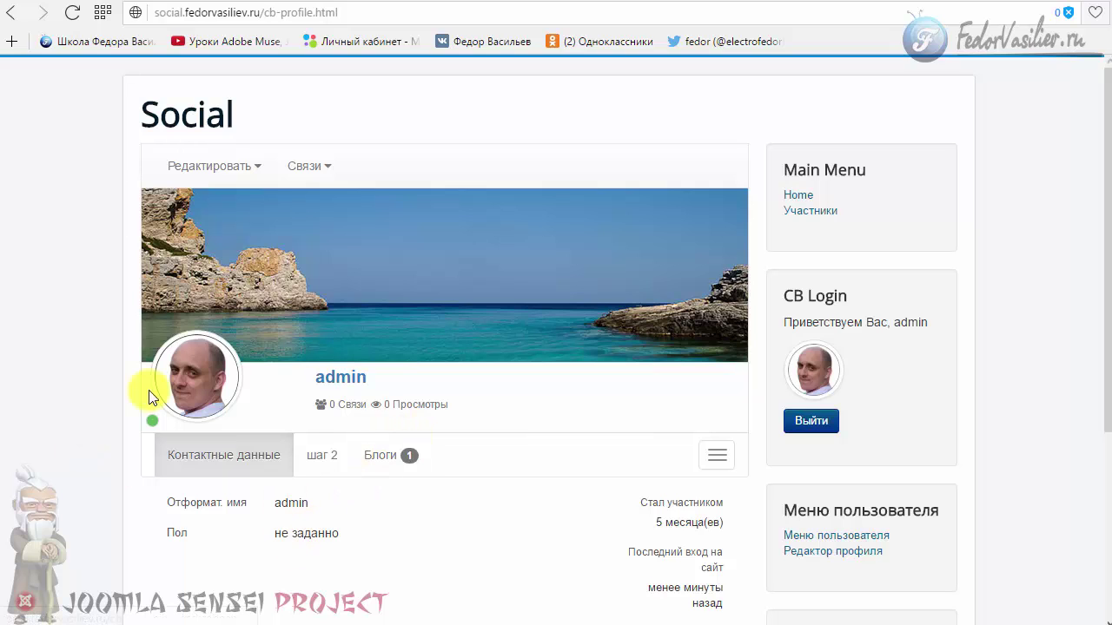
Edit the admin profile, set "Пол" to "Мужчина", and save the profile
left_click(233, 172)
left_click(228, 193)
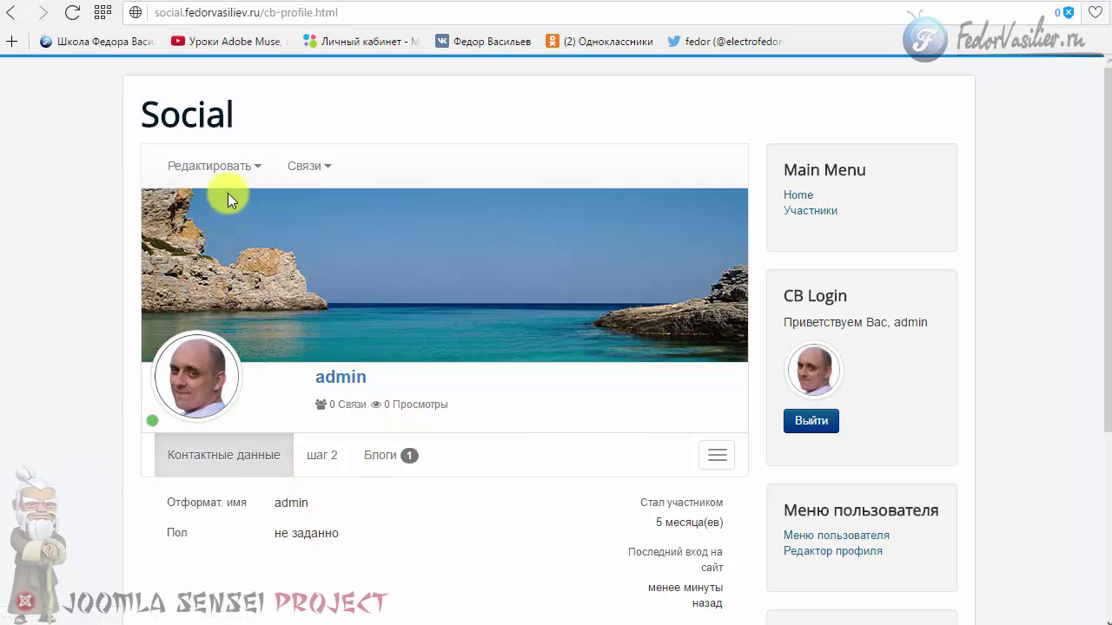
left_click(217, 169)
left_click(209, 212)
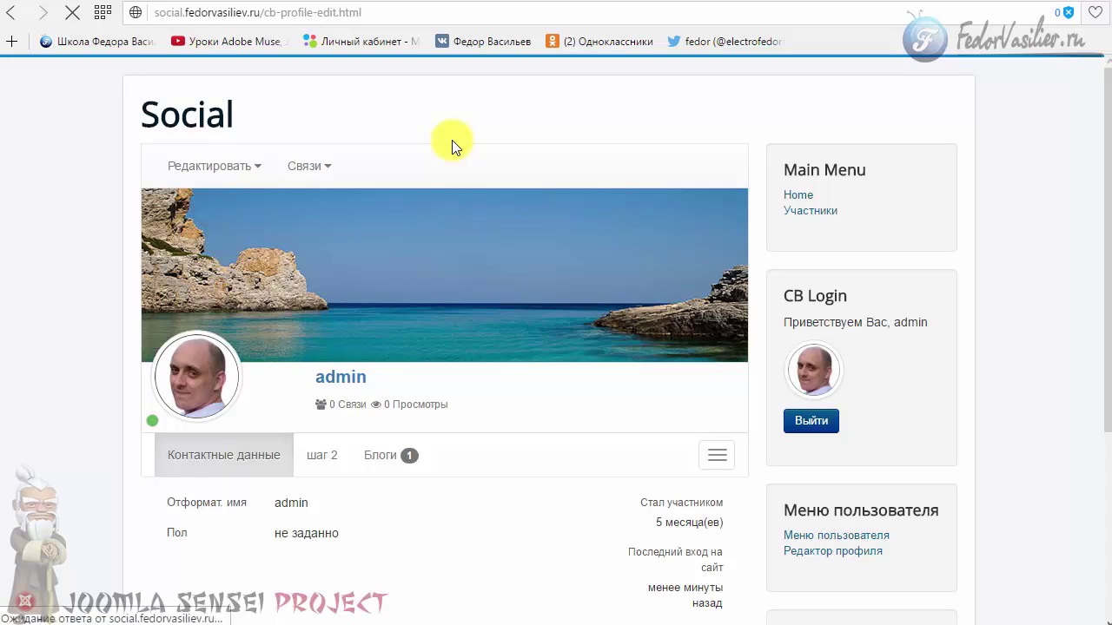
scroll(578, 224, "down", 2)
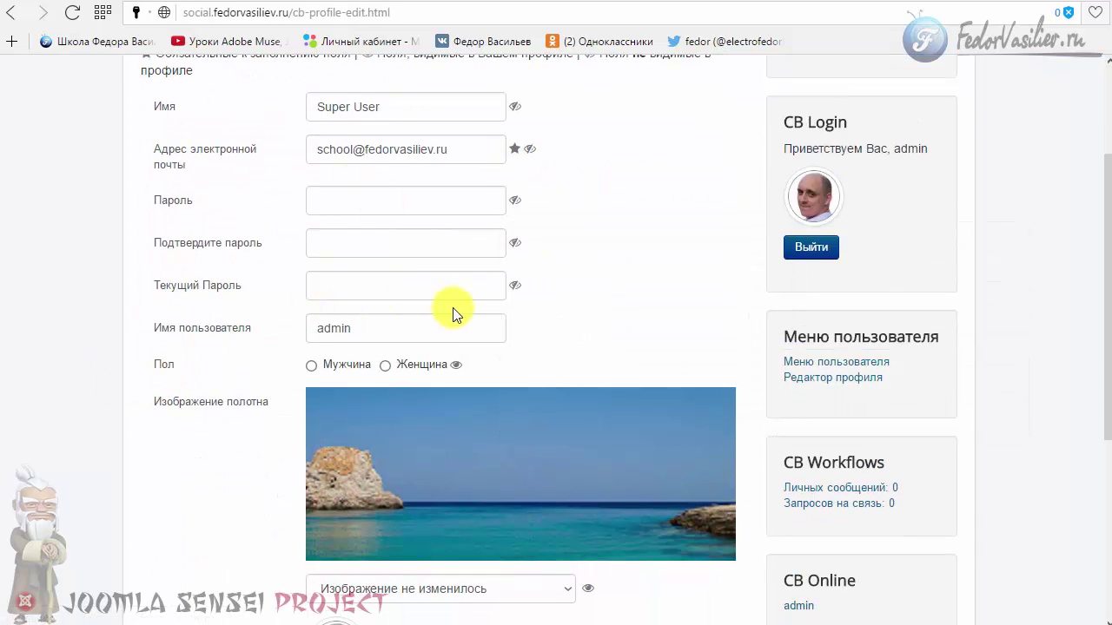
left_click(311, 366)
scroll(427, 423, "down", 3)
left_click(343, 531)
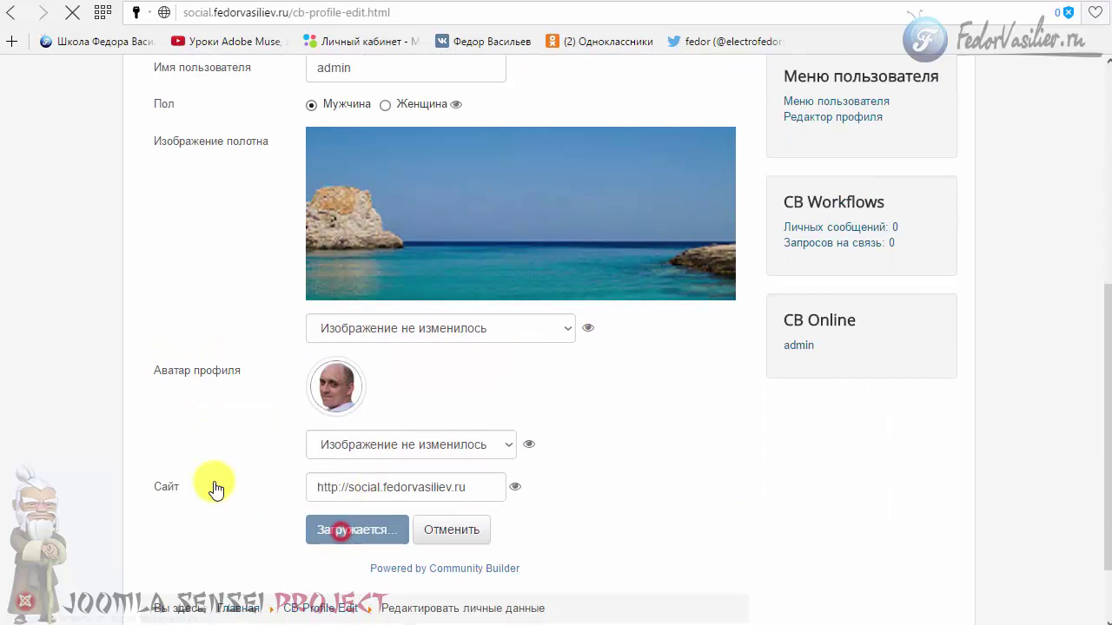
Check the "Пол" row in the contact details of the updated admin profile
scroll(132, 395, "down", 4)
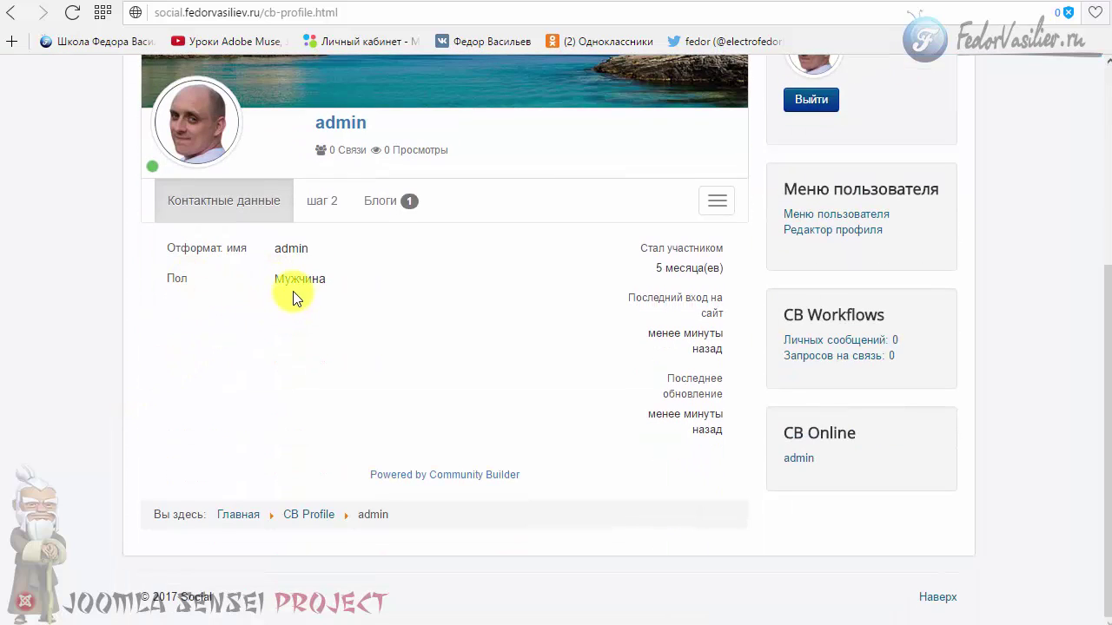
left_click_drag(332, 278, 226, 278)
left_click(398, 298)
scroll(472, 369, "up", 2)
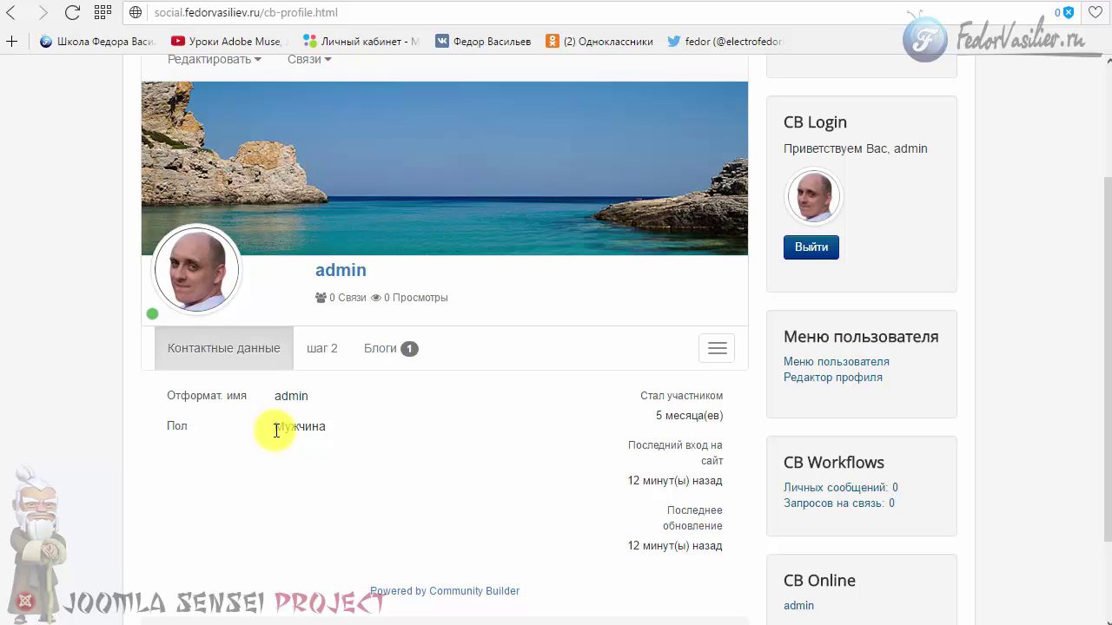
key("alt+Tab")
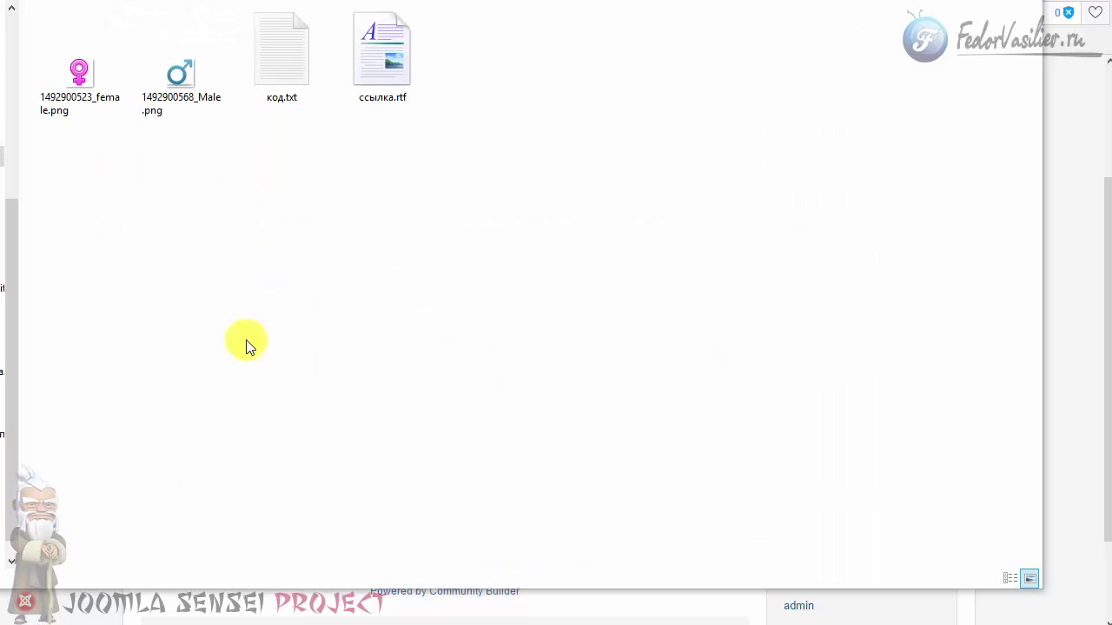
left_click(166, 86)
left_click(82, 76)
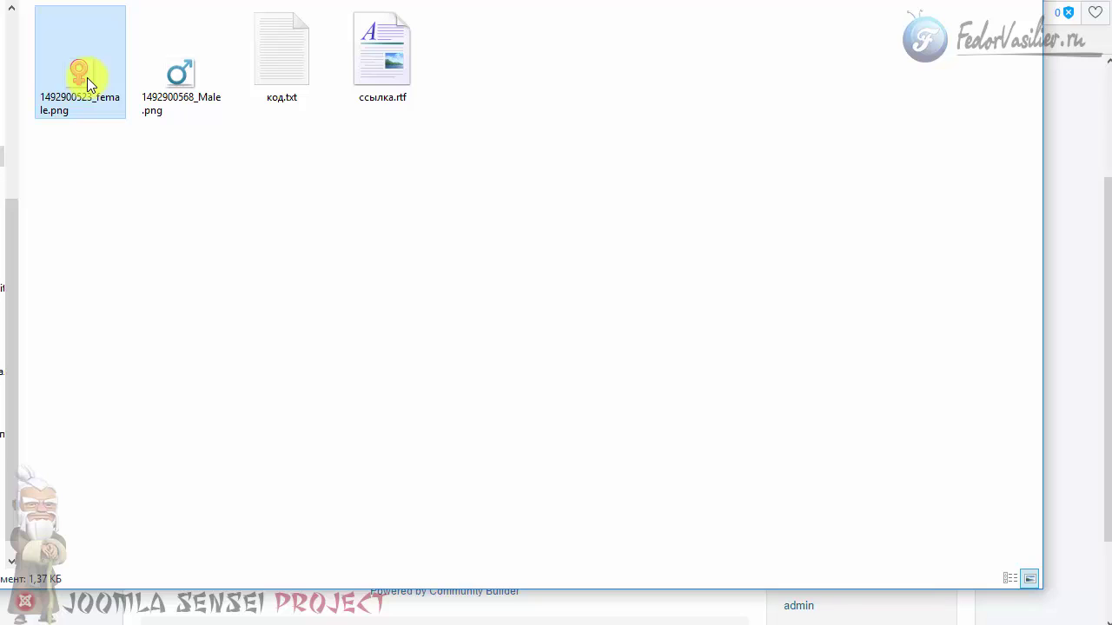
left_click(124, 182)
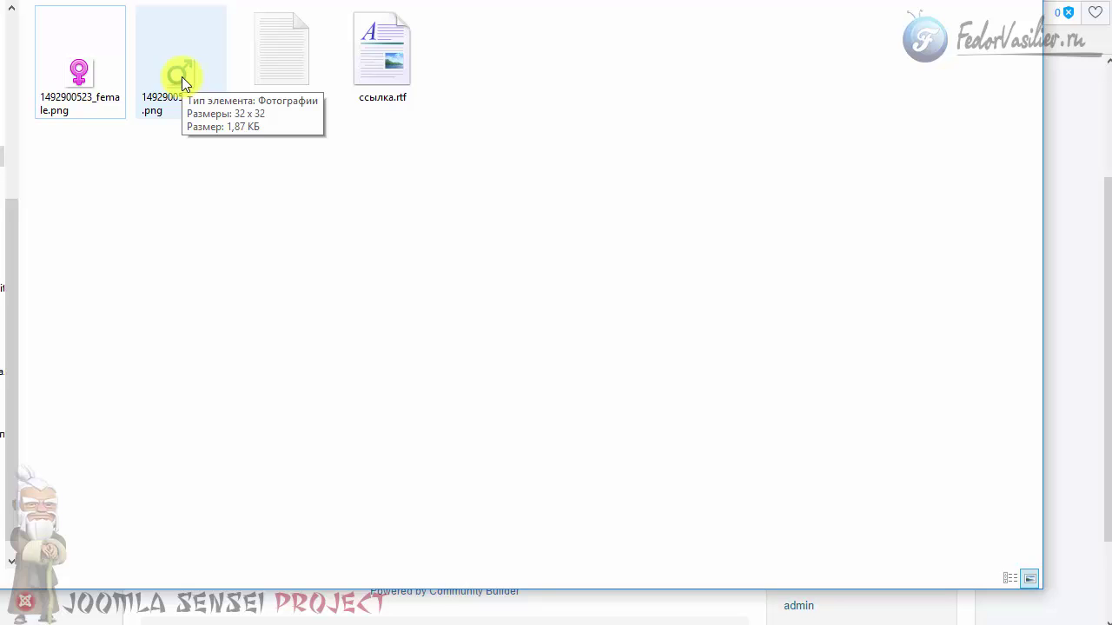
left_click_drag(100, 65, 173, 88)
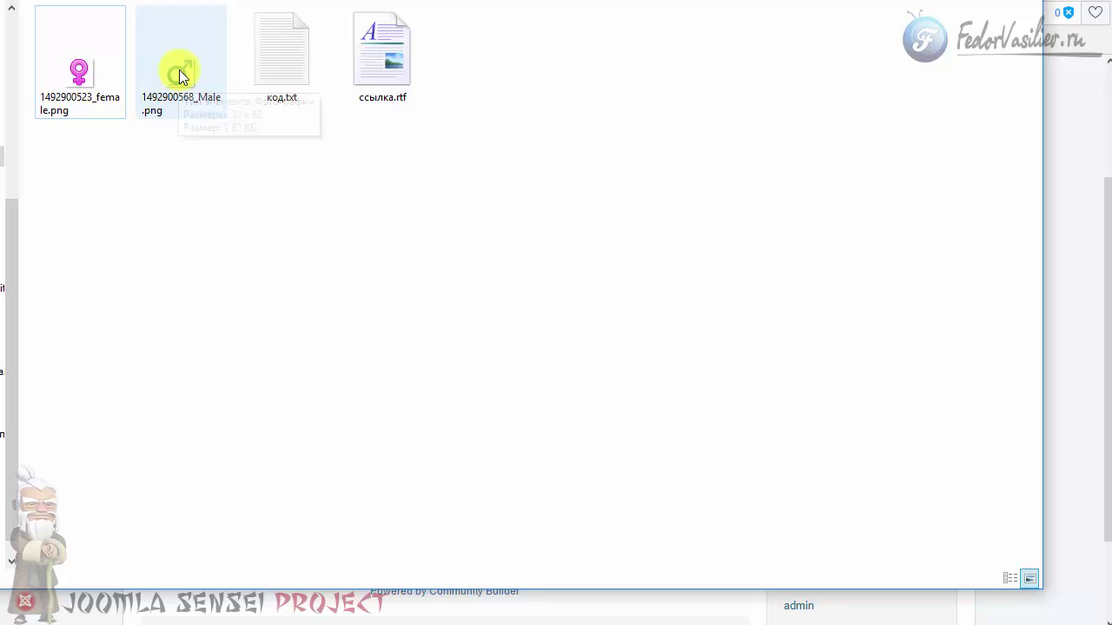
left_click(150, 116)
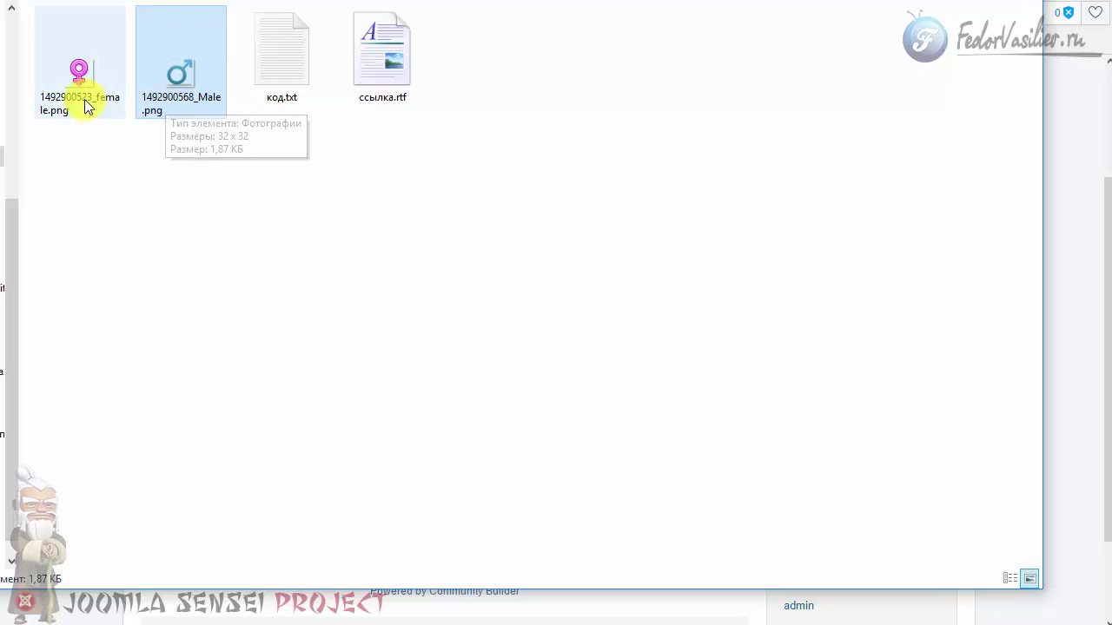
left_click(85, 104)
left_click(152, 113)
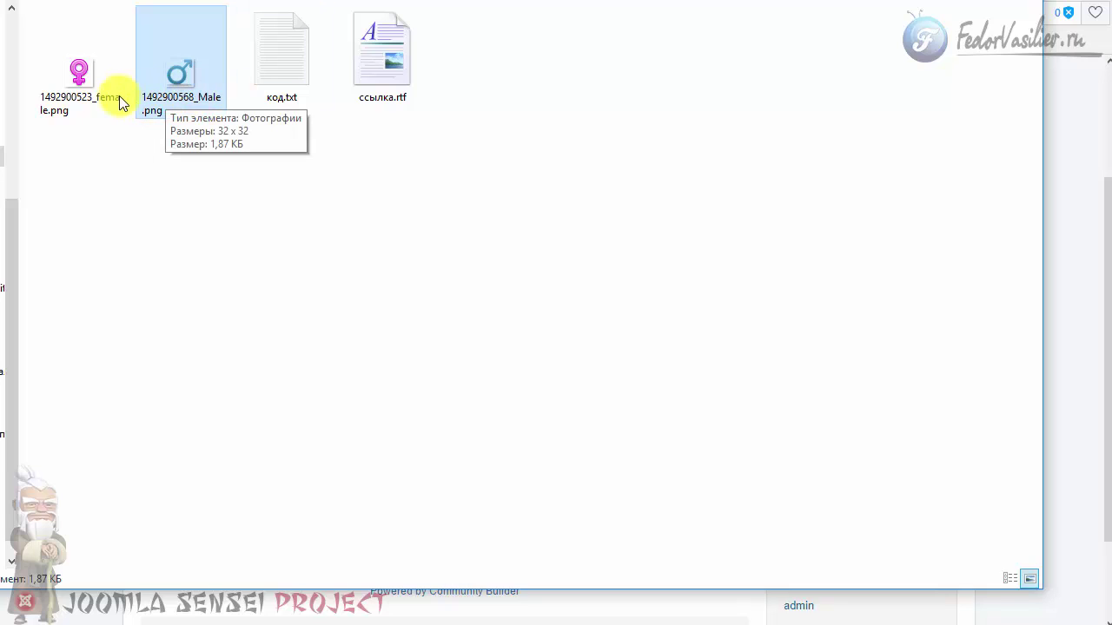
left_click(79, 85)
left_click(164, 99)
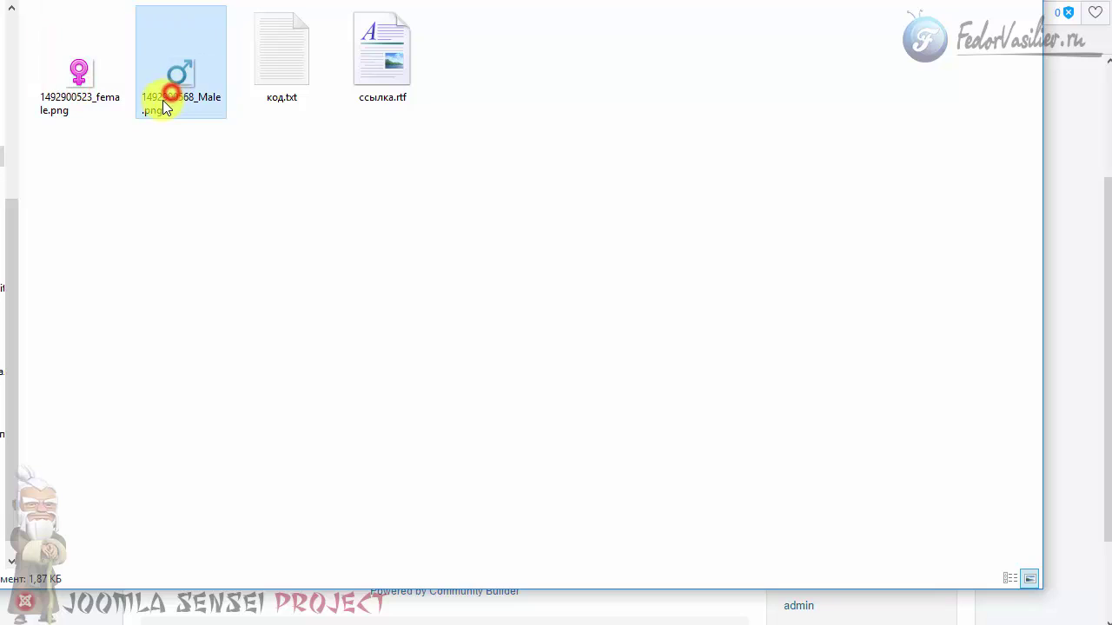
left_click(94, 91)
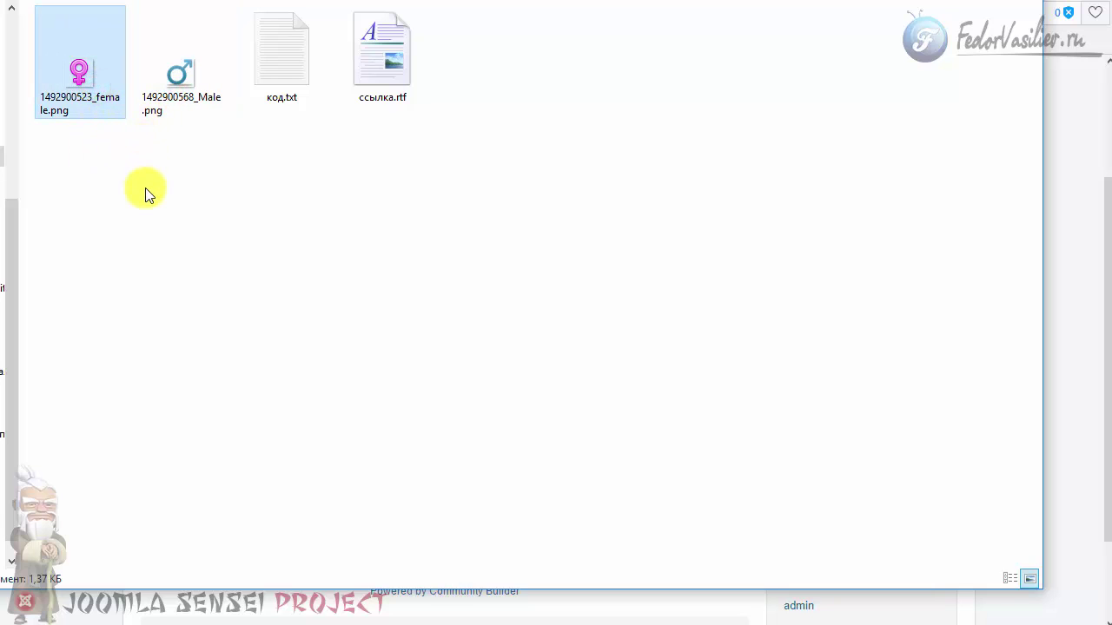
left_click(169, 109)
left_click(91, 94)
left_click(168, 99)
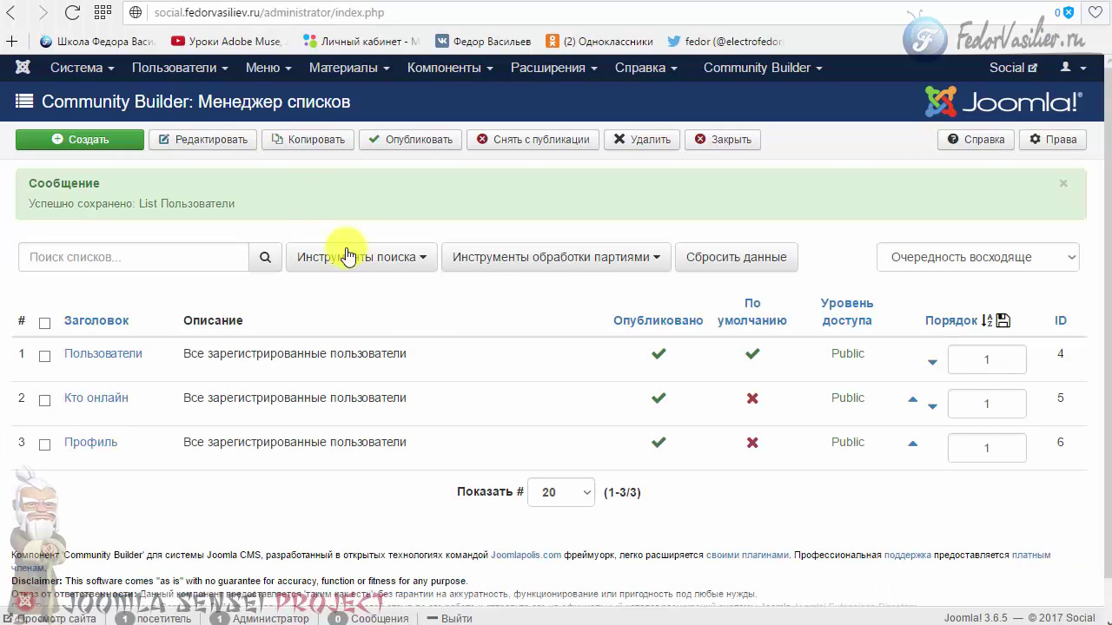
Switch to the Joomla administrator and start a new article
left_click(264, 68)
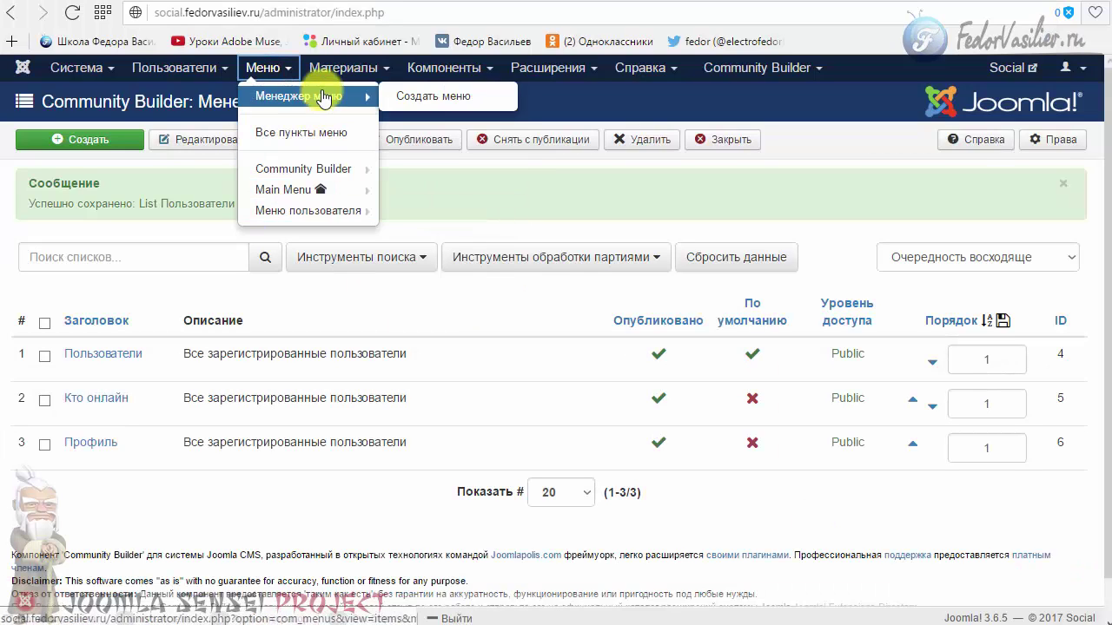
left_click(343, 67)
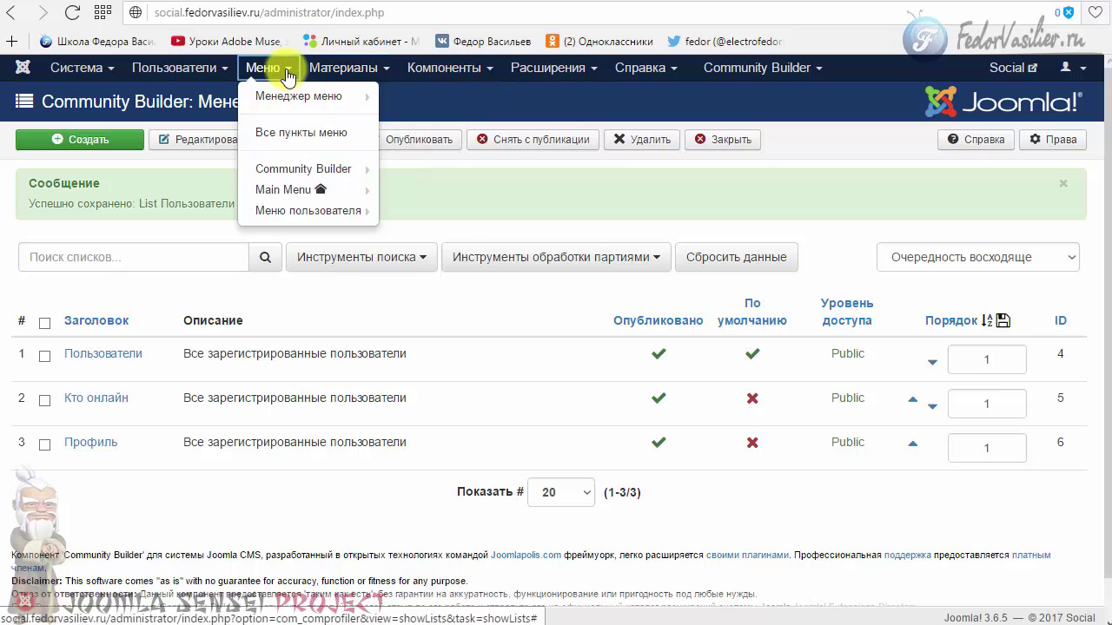
mouse_move(382, 104)
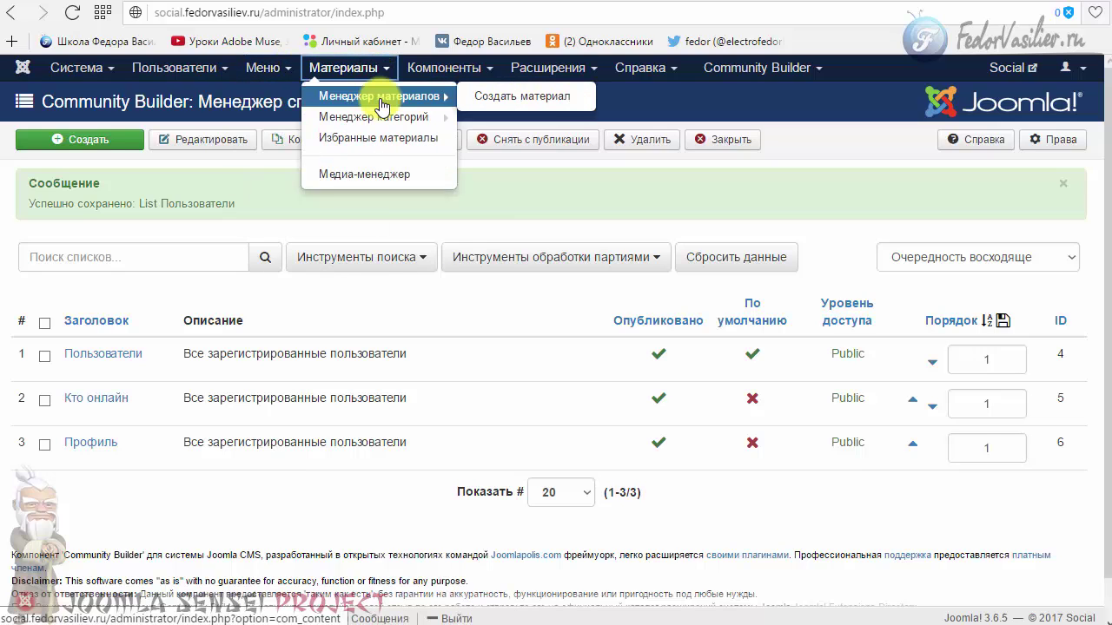
left_click(520, 98)
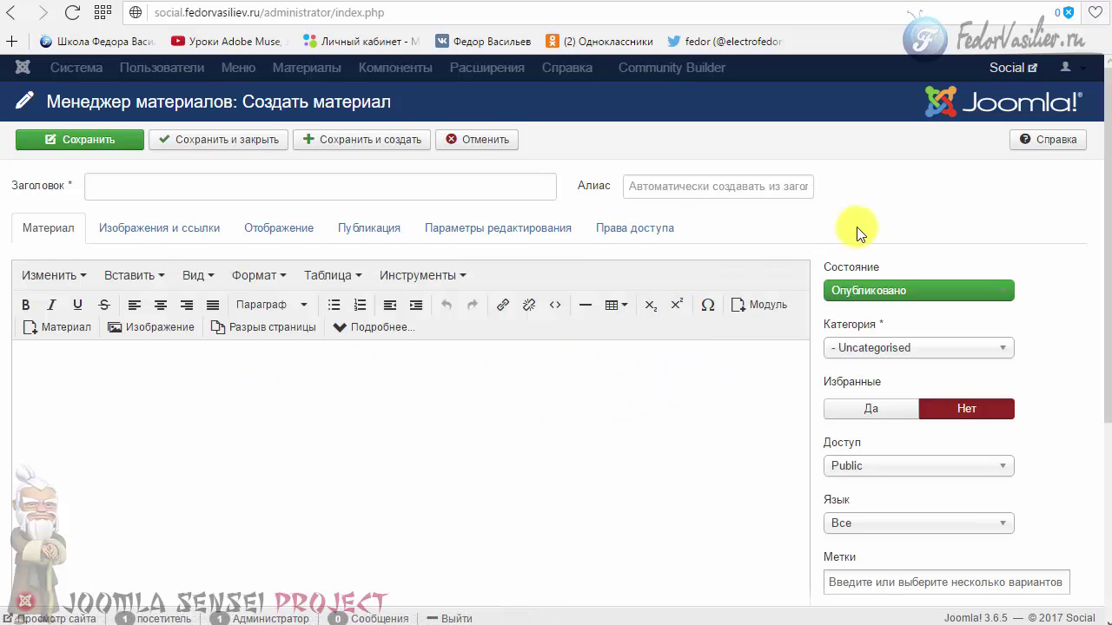
scroll(856, 229, "down", 3)
scroll(857, 231, "up", 3)
left_click(165, 327)
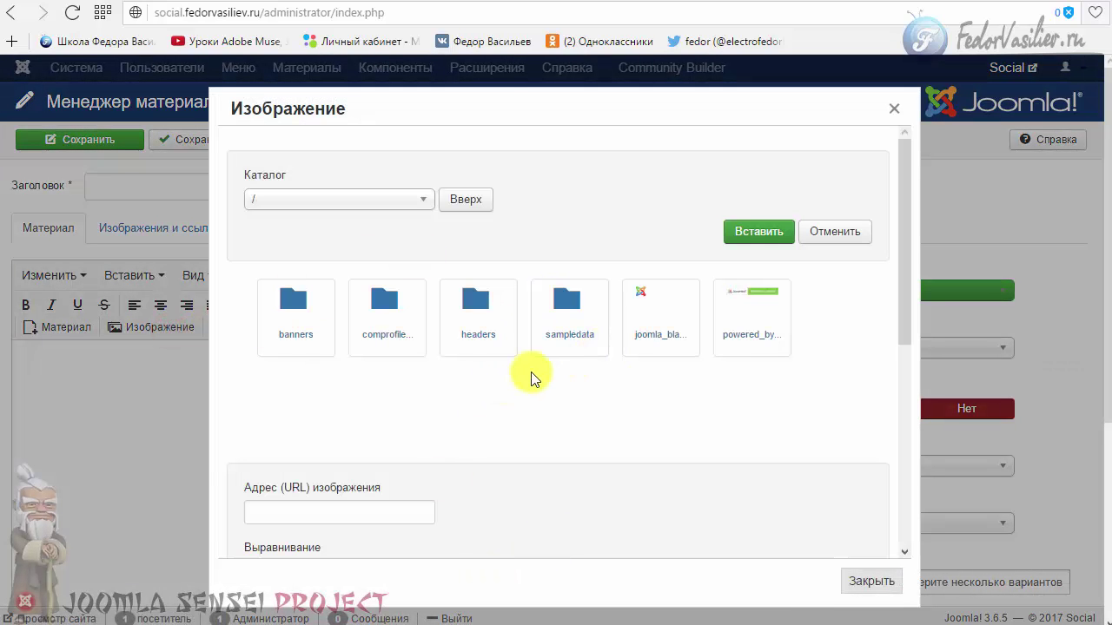
scroll(515, 425, "down", 5)
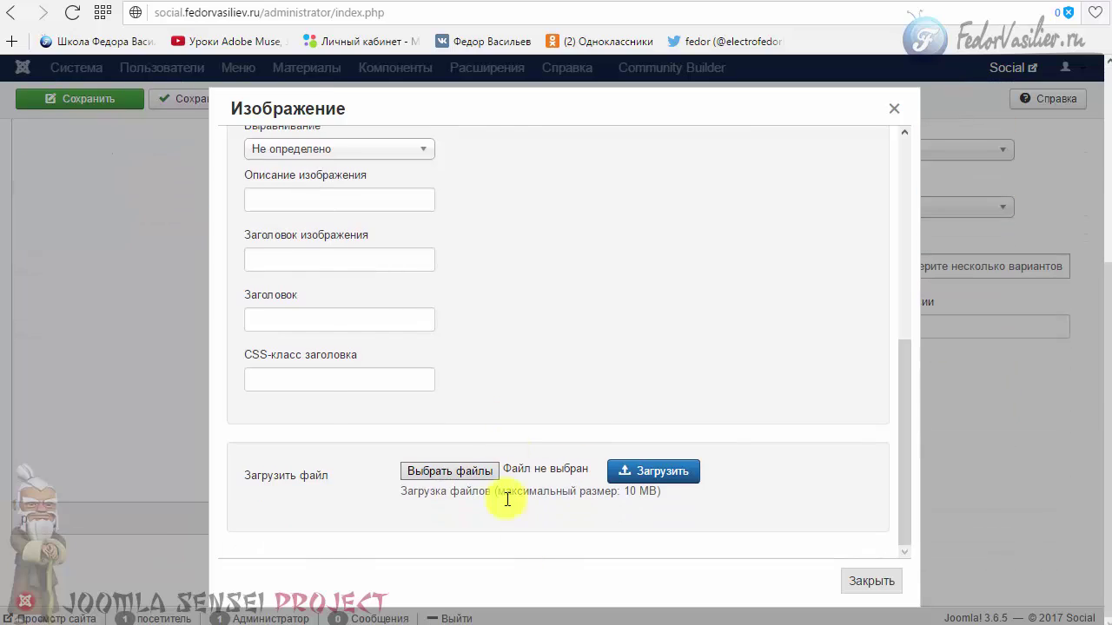
key("alt+Tab")
left_click_drag(169, 82, 486, 471)
left_click(623, 480)
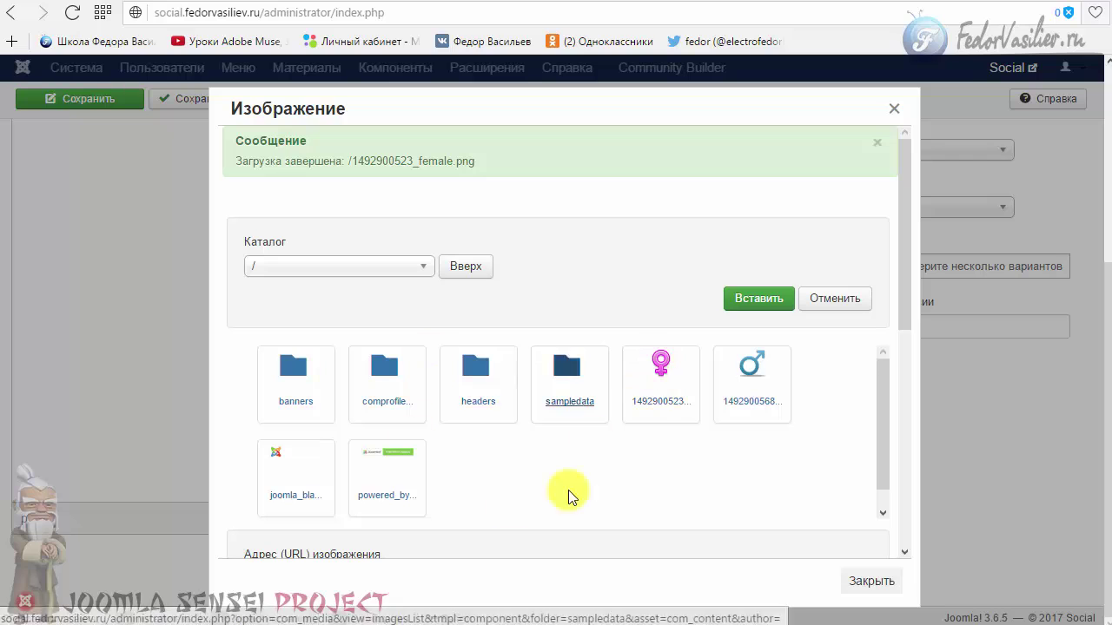
left_click(653, 365)
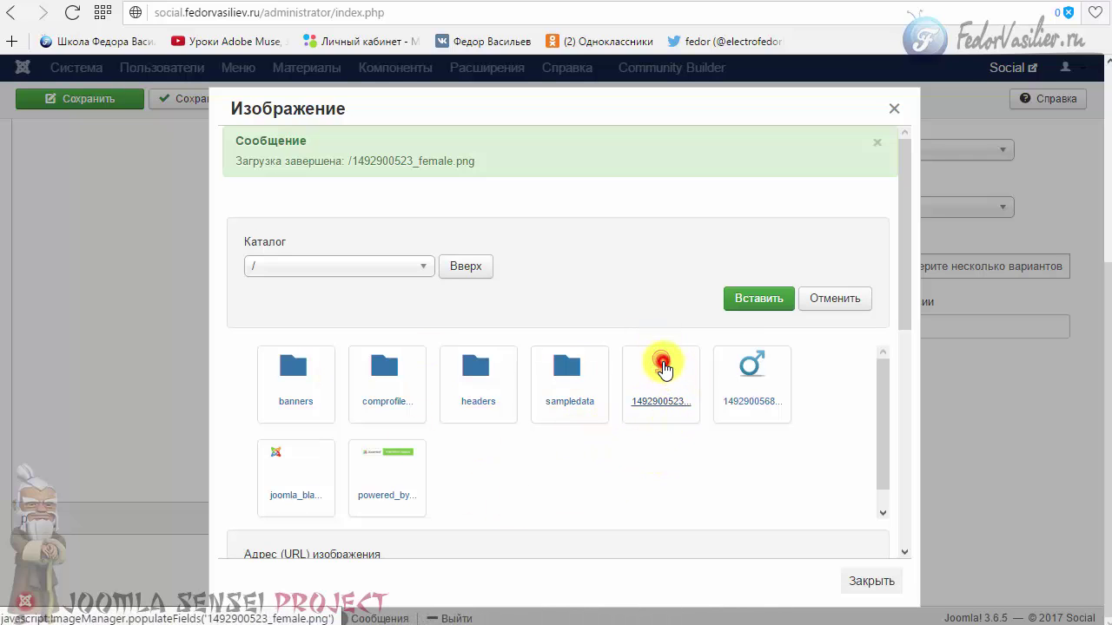
left_click(752, 300)
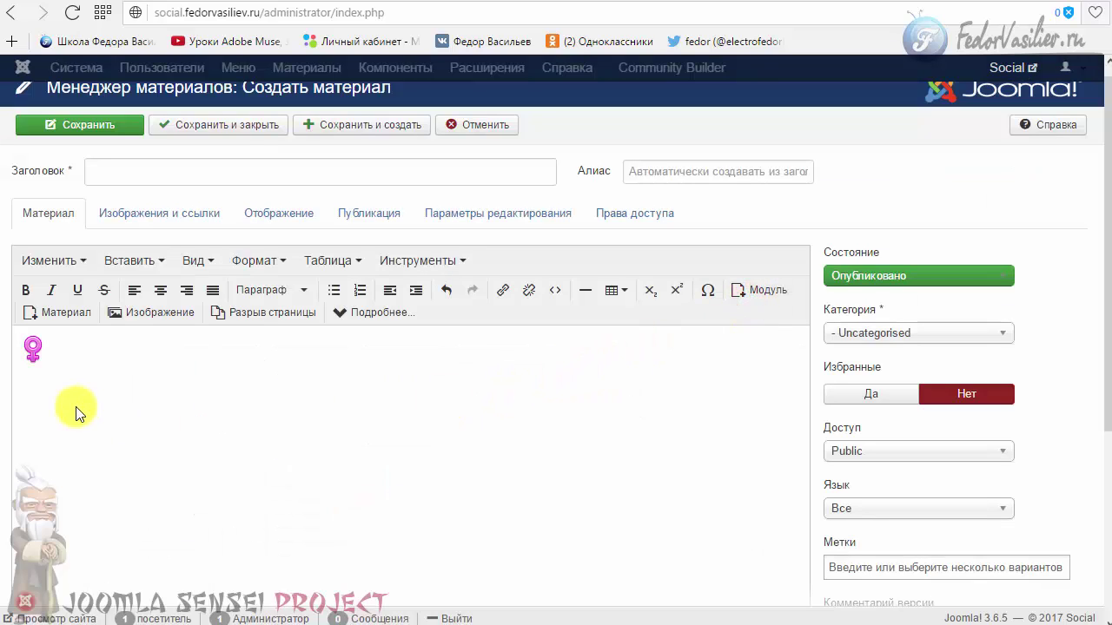
Copy the female icon's img tag from the article's source code, without the surrounding paragraph tags
left_click(561, 287)
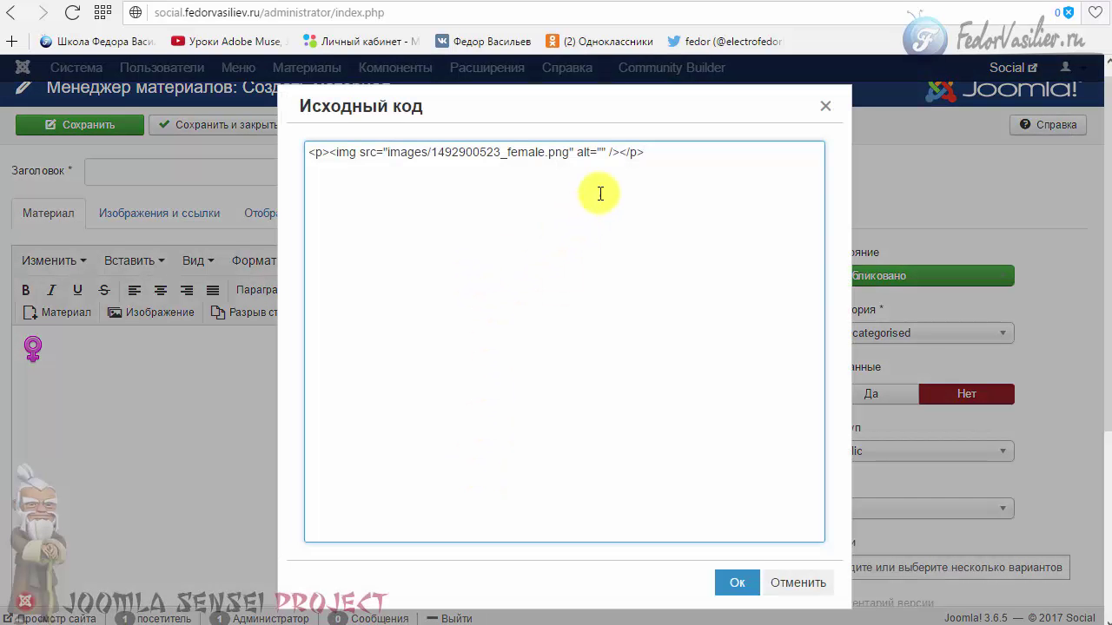
left_click_drag(643, 152, 97, 179)
left_click(472, 149)
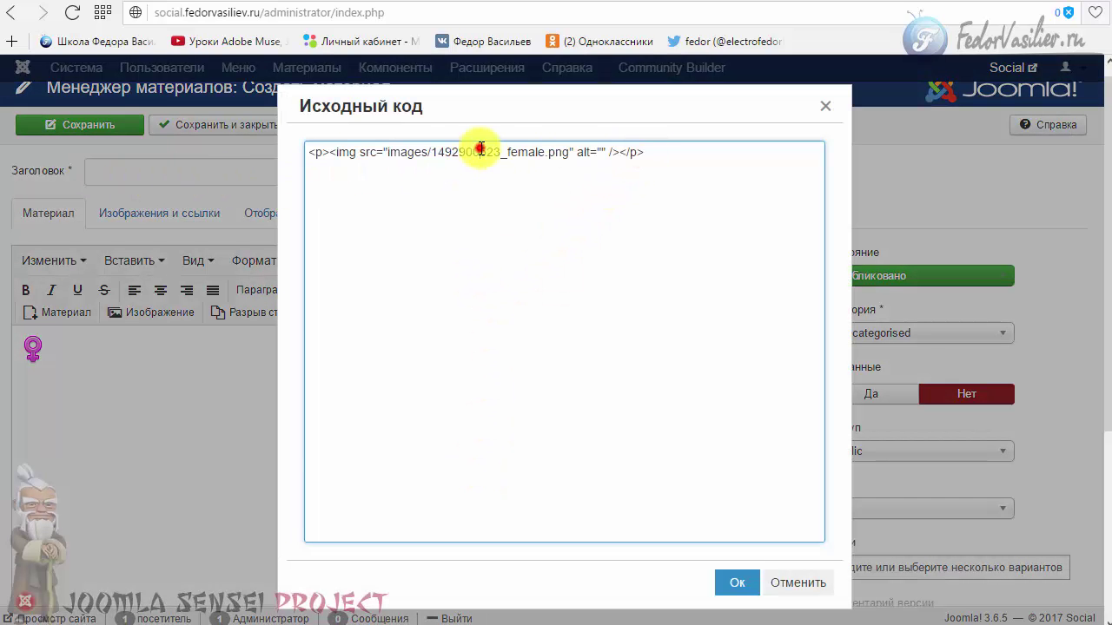
left_click_drag(651, 153, 628, 154)
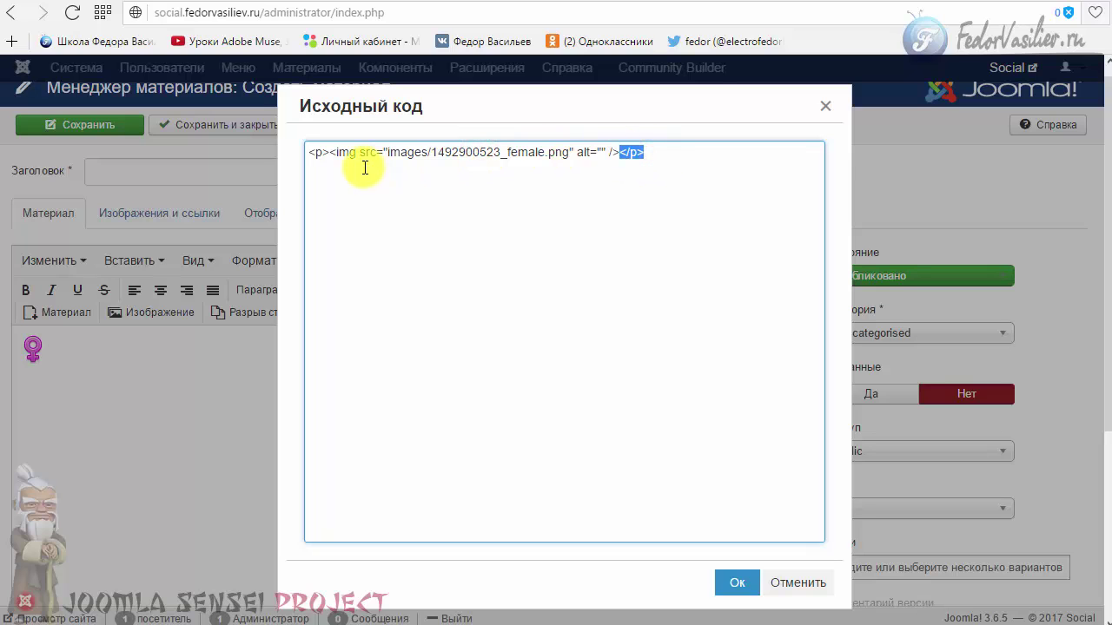
left_click(532, 156)
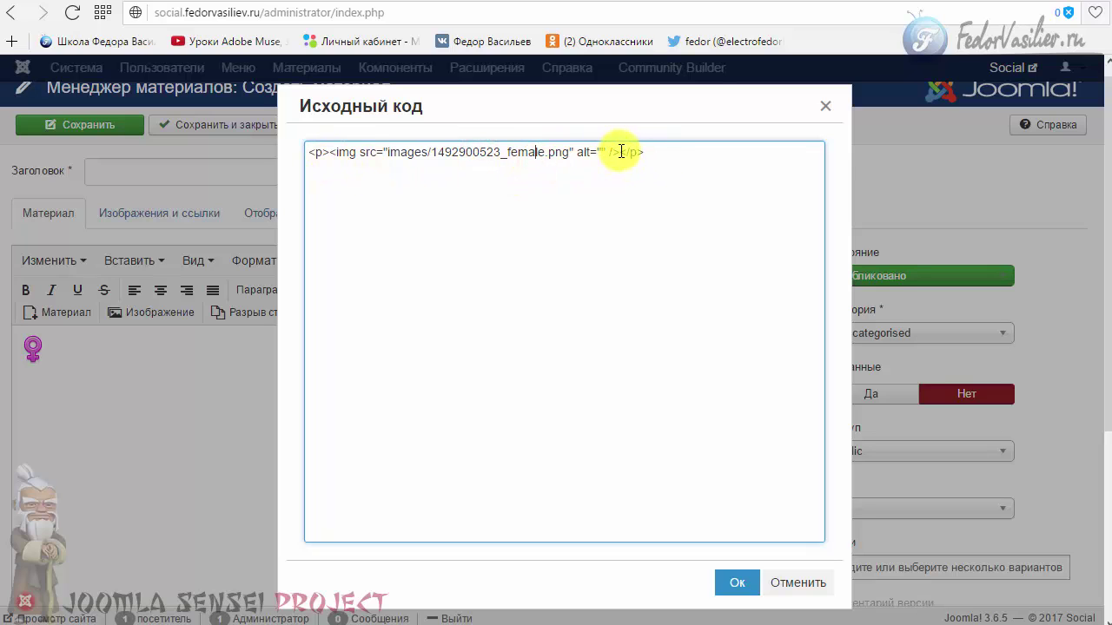
left_click_drag(619, 152, 655, 154)
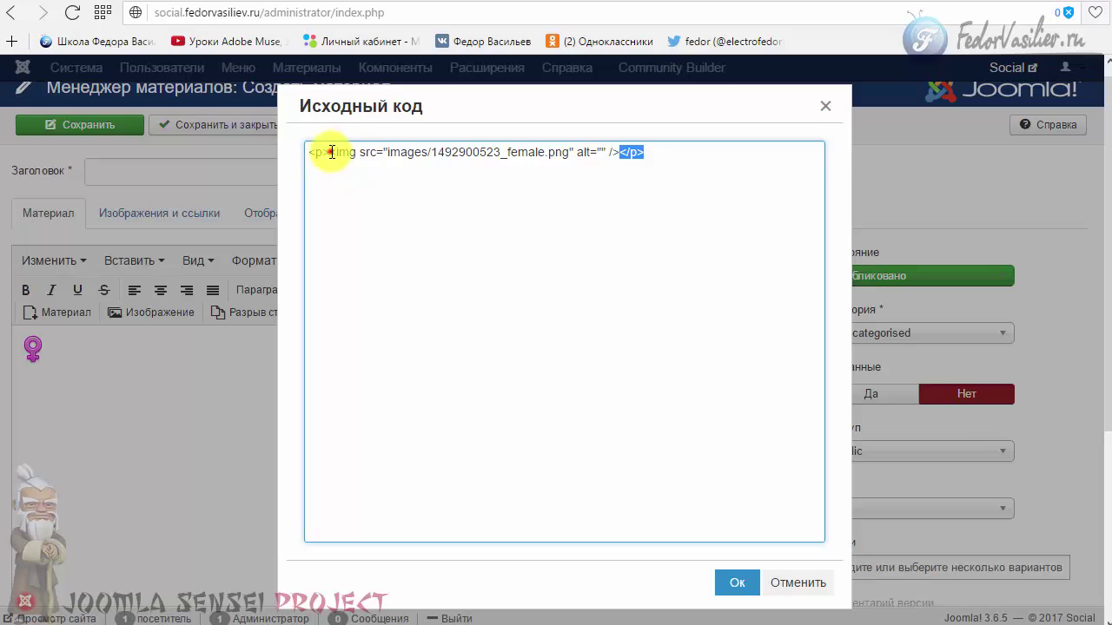
left_click_drag(330, 153, 308, 154)
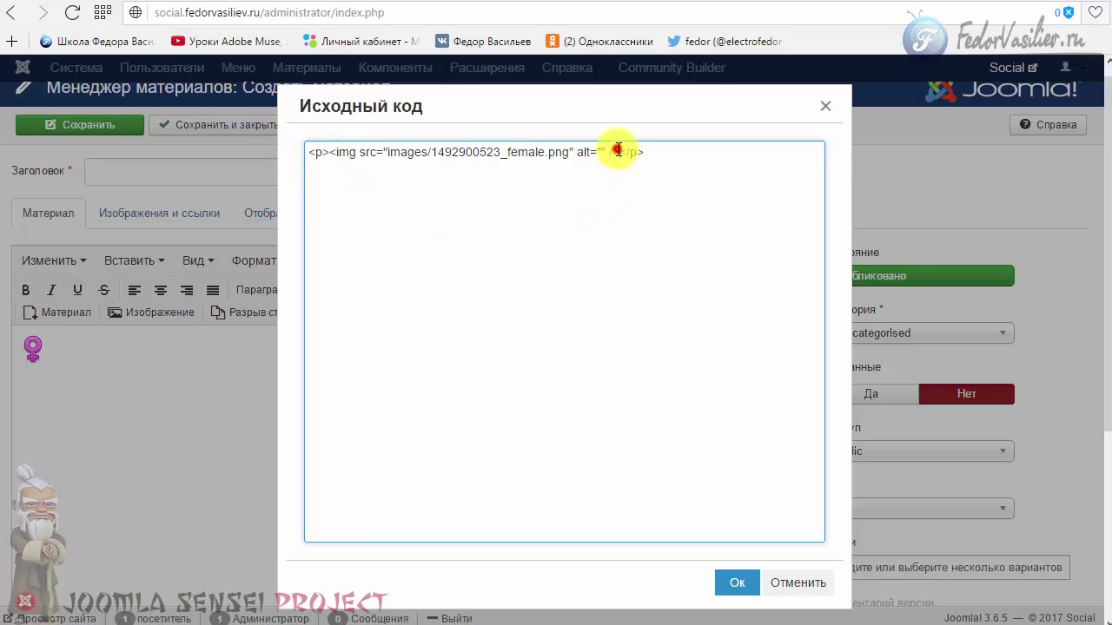
left_click_drag(618, 151, 329, 152)
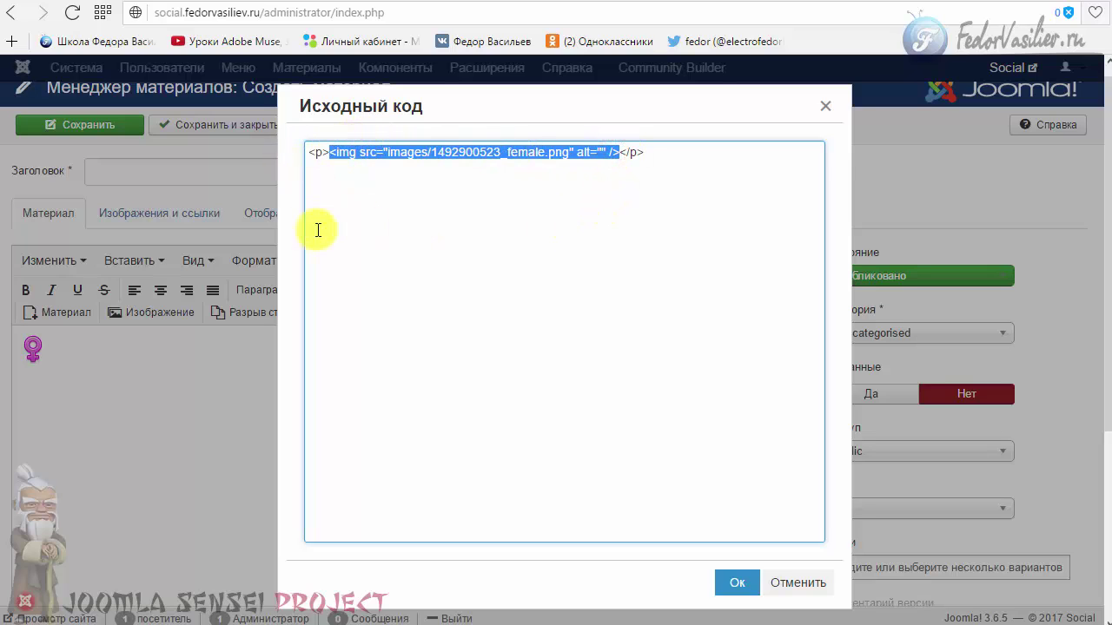
right_click(375, 155)
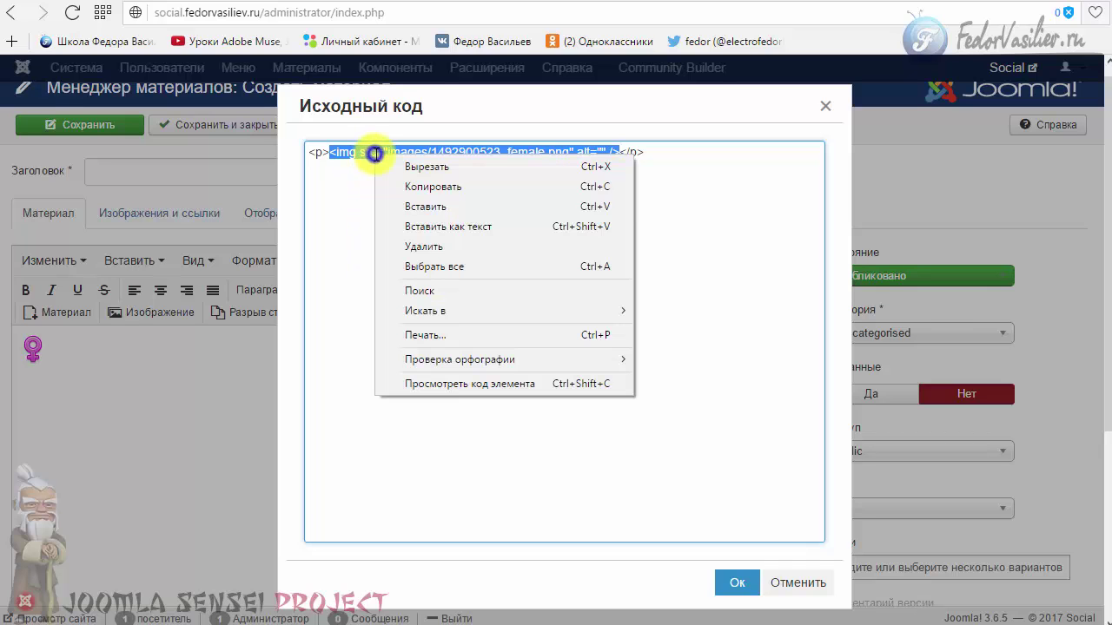
left_click(444, 185)
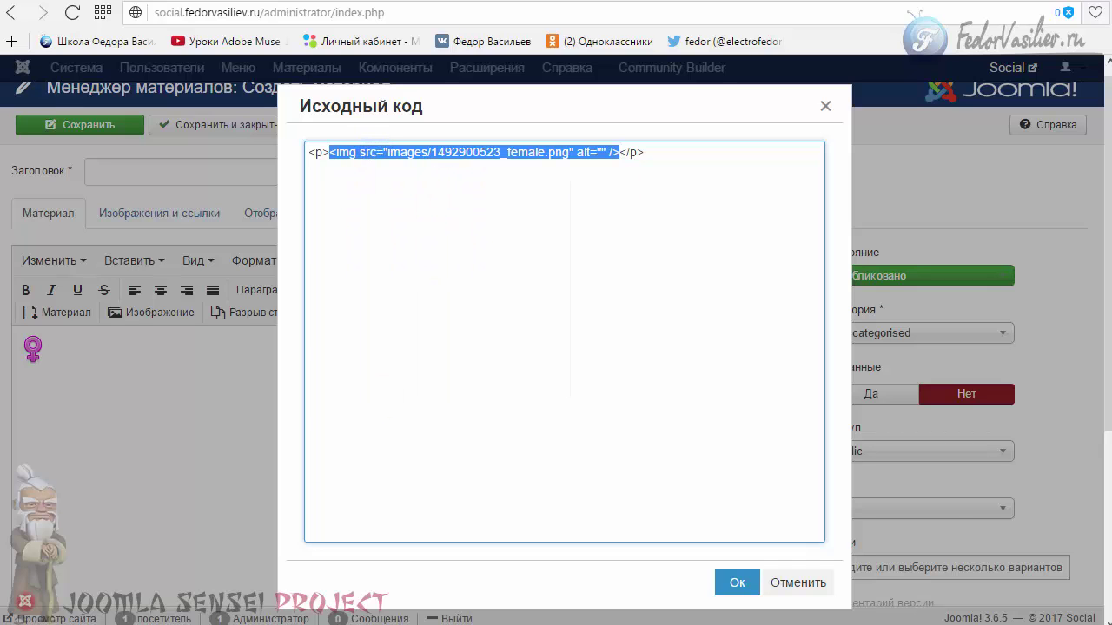
Switch to код.txt in Notepad and paste the female icon's img tag below the two cb:if lines, leaving a blank line between
key("alt+Tab")
left_click_drag(472, 273, 390, 148)
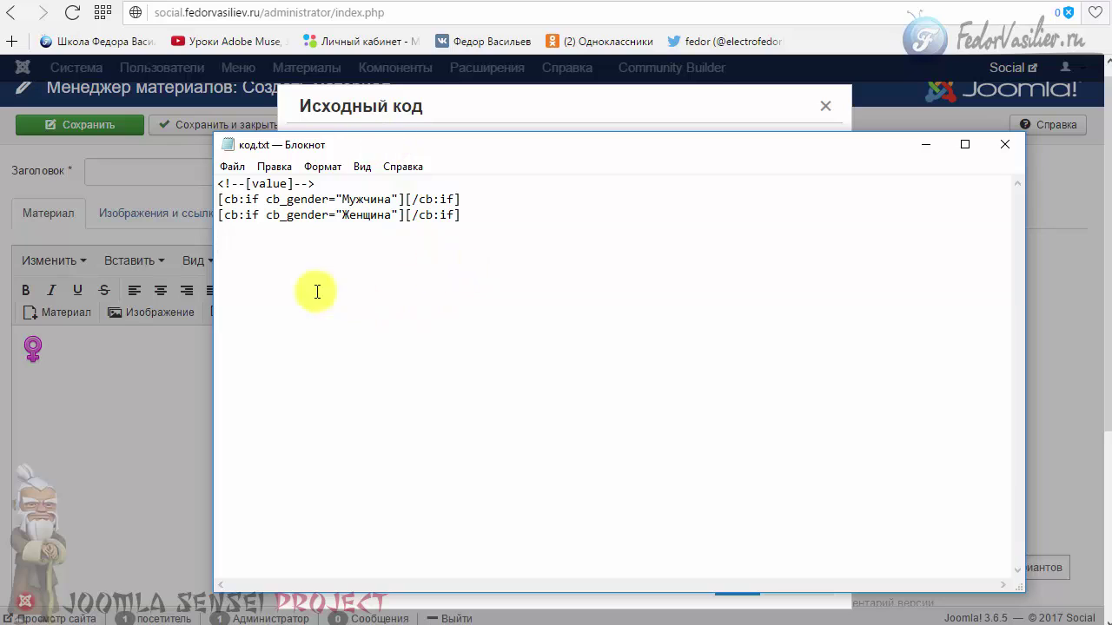
right_click(260, 267)
left_click(308, 346)
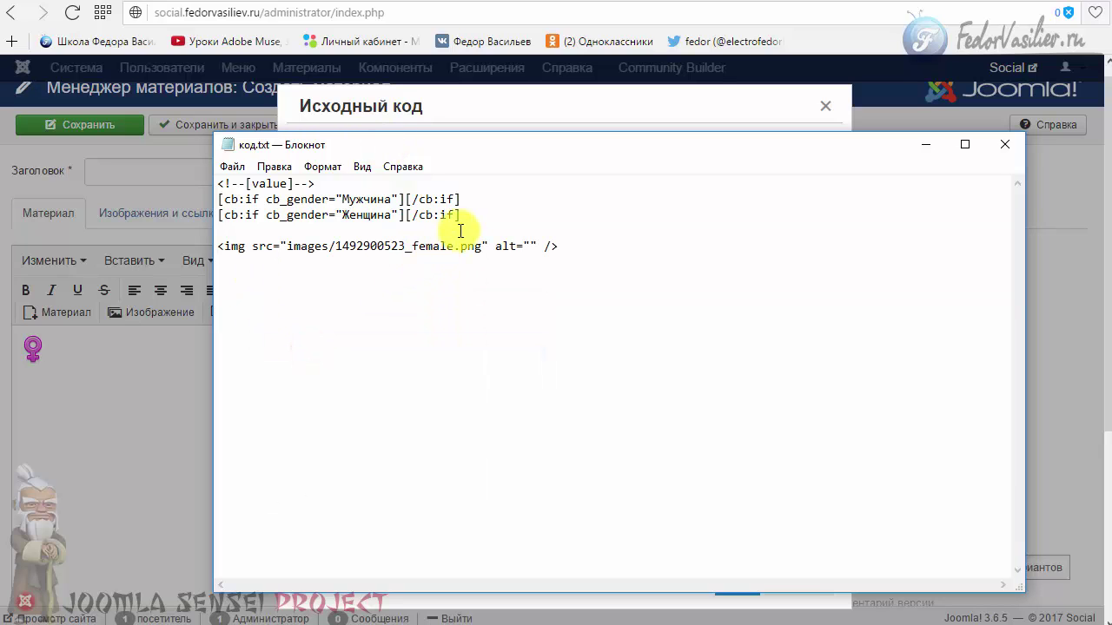
Examine the cb:if gender condition lines and the image file name in the pasted female icon tag
left_click_drag(468, 217, 212, 182)
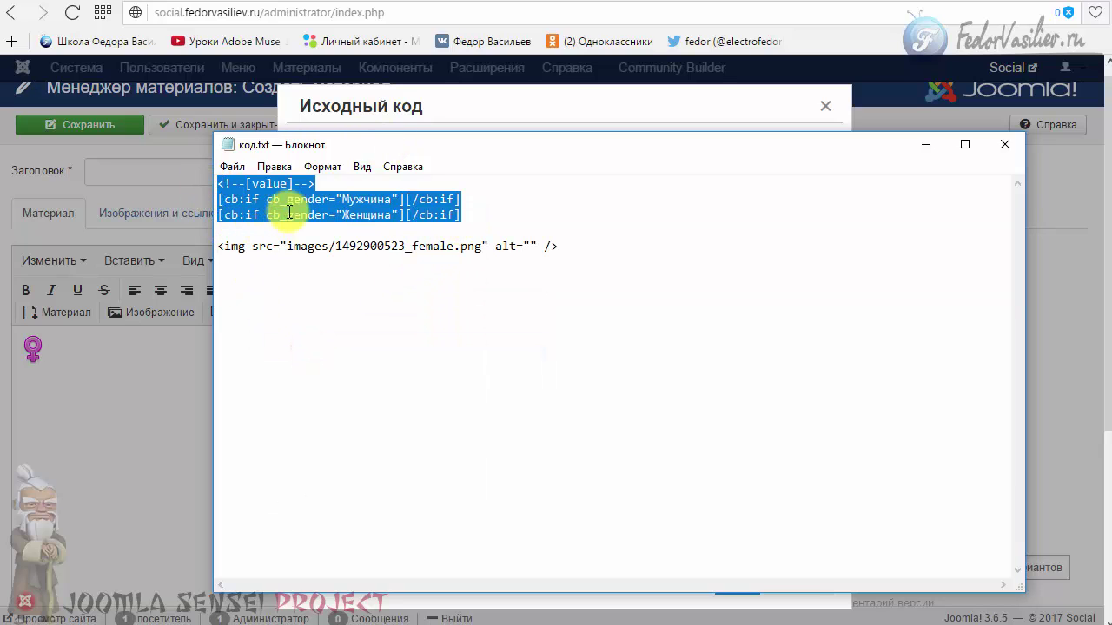
left_click(475, 219)
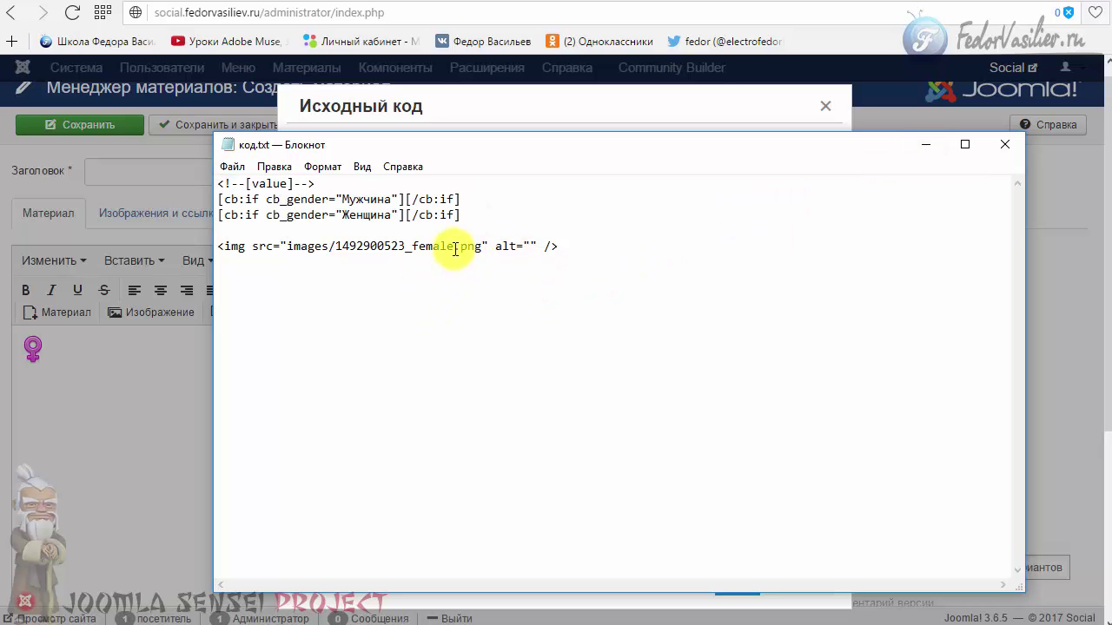
left_click_drag(453, 248, 413, 247)
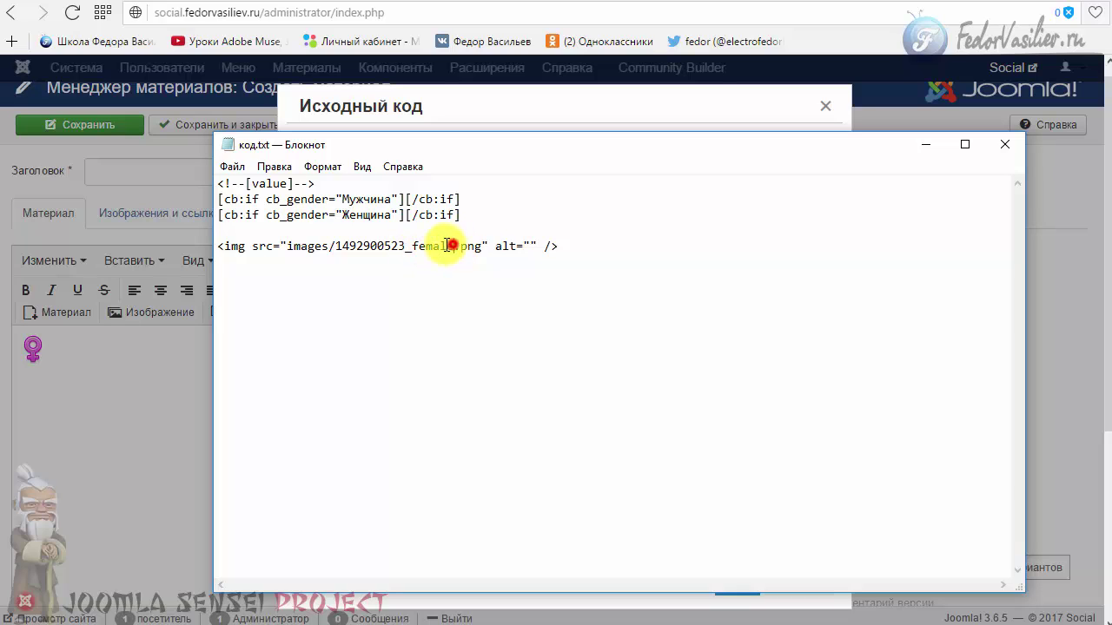
left_click_drag(452, 246, 412, 247)
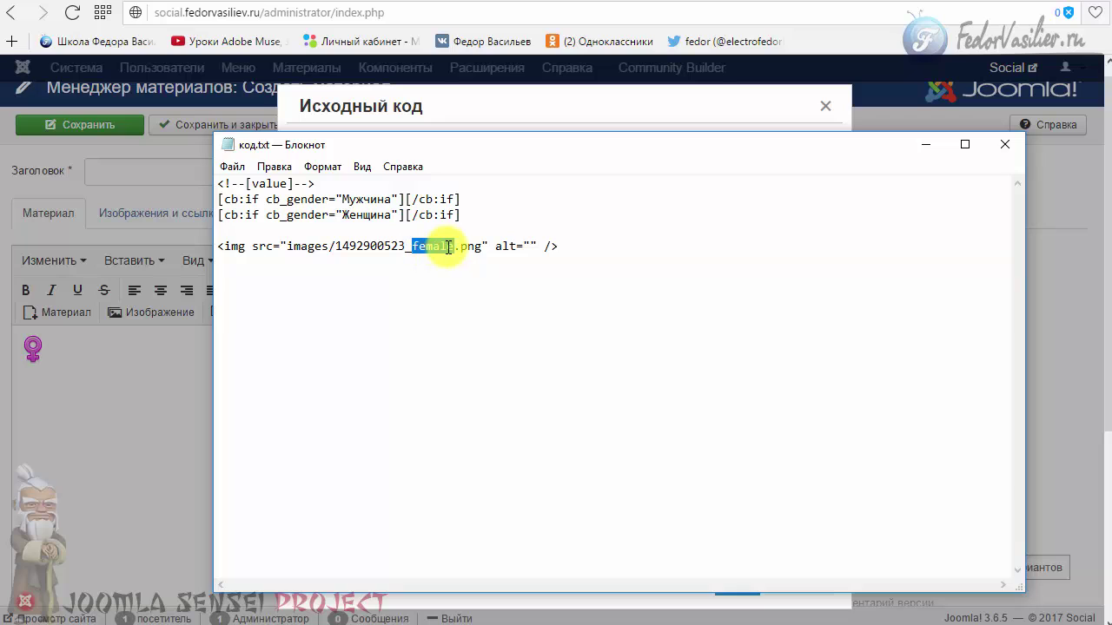
left_click(410, 248)
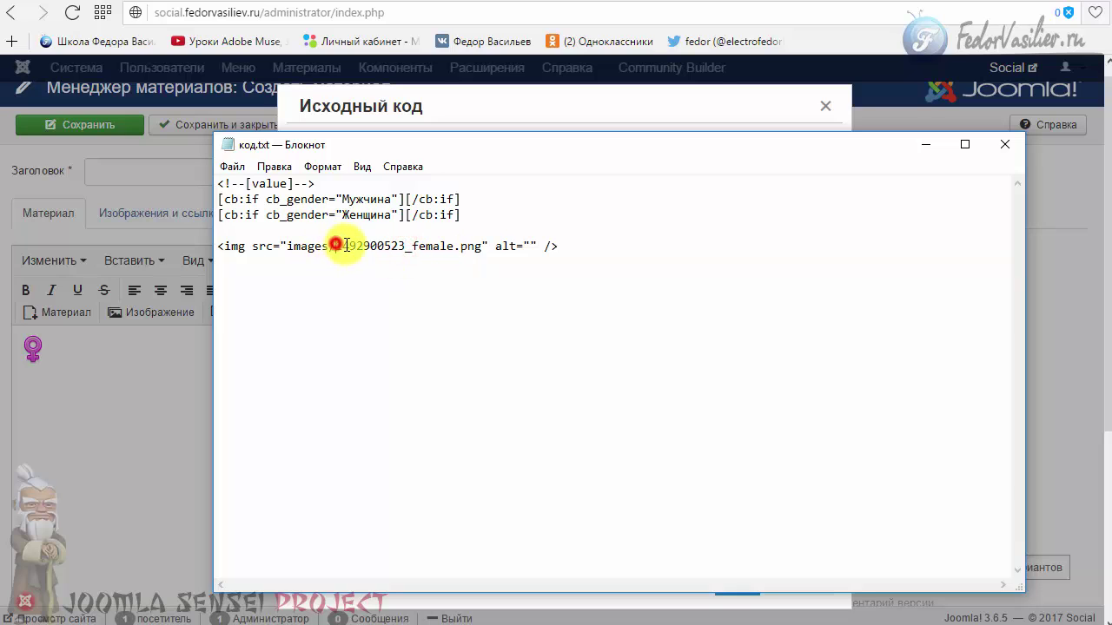
left_click_drag(336, 245, 423, 248)
left_click(458, 248)
left_click(423, 247)
left_click(926, 147)
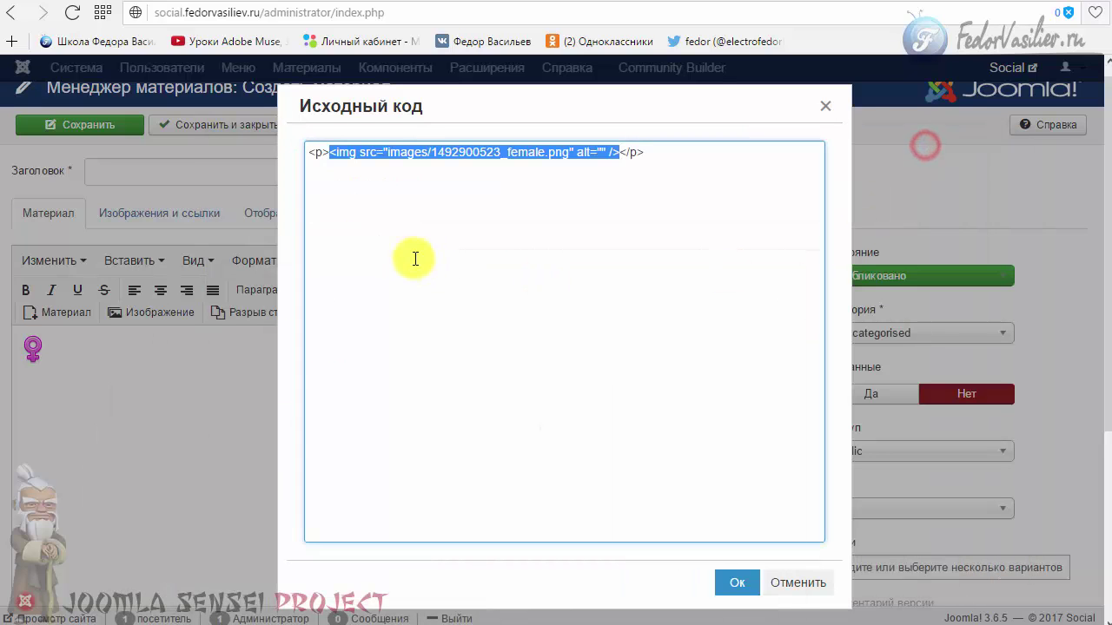
left_click(792, 583)
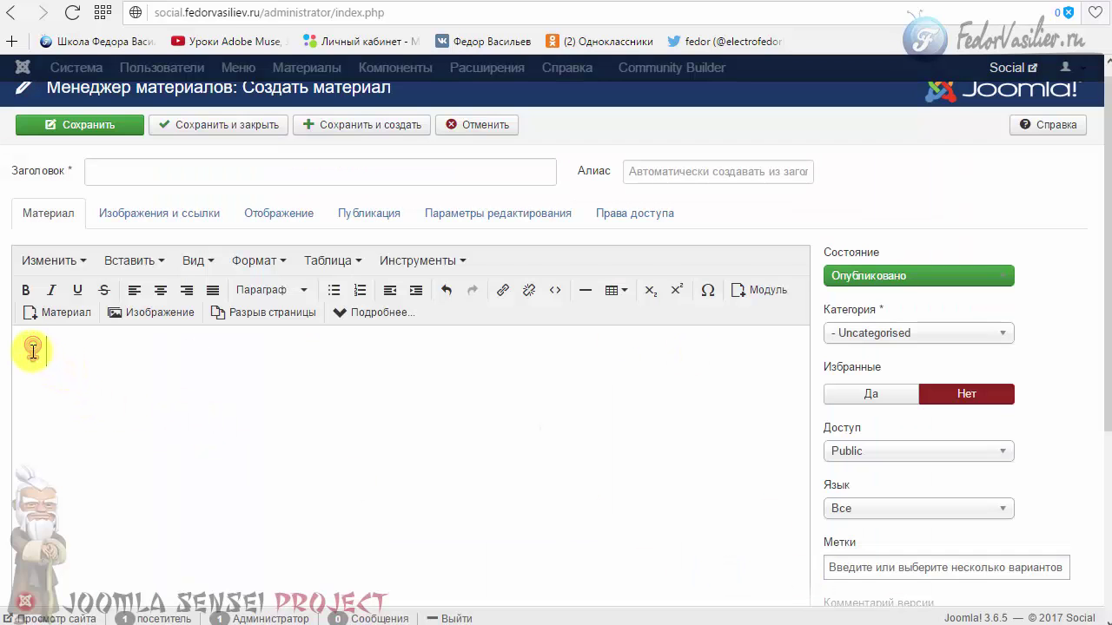
key("Delete")
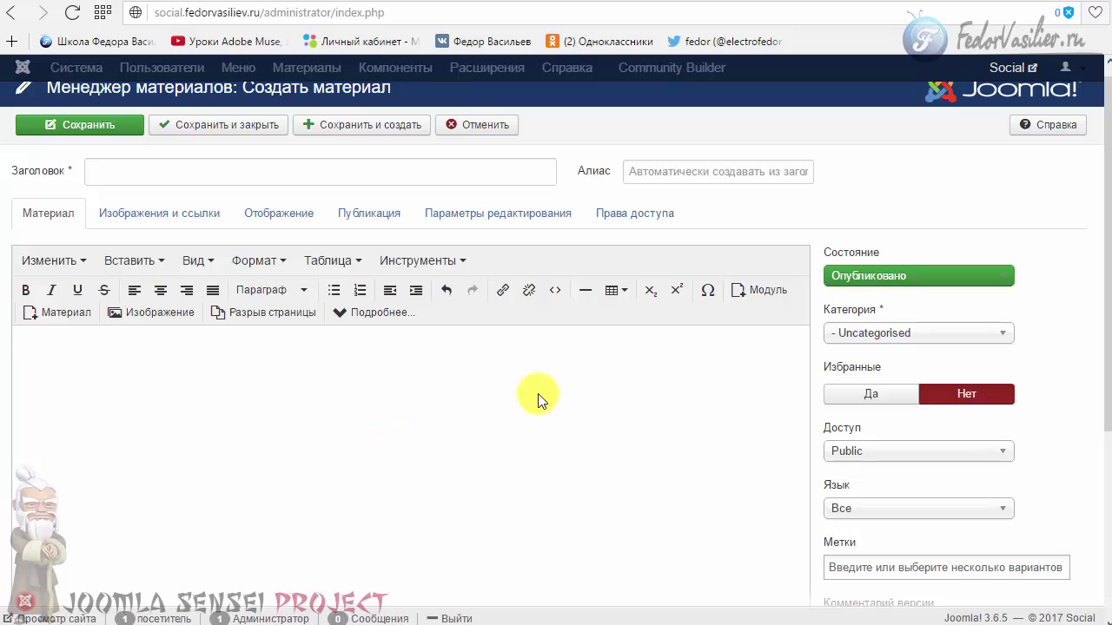
scroll(536, 397, "down", 3)
scroll(536, 400, "up", 4)
scroll(536, 399, "down", 3)
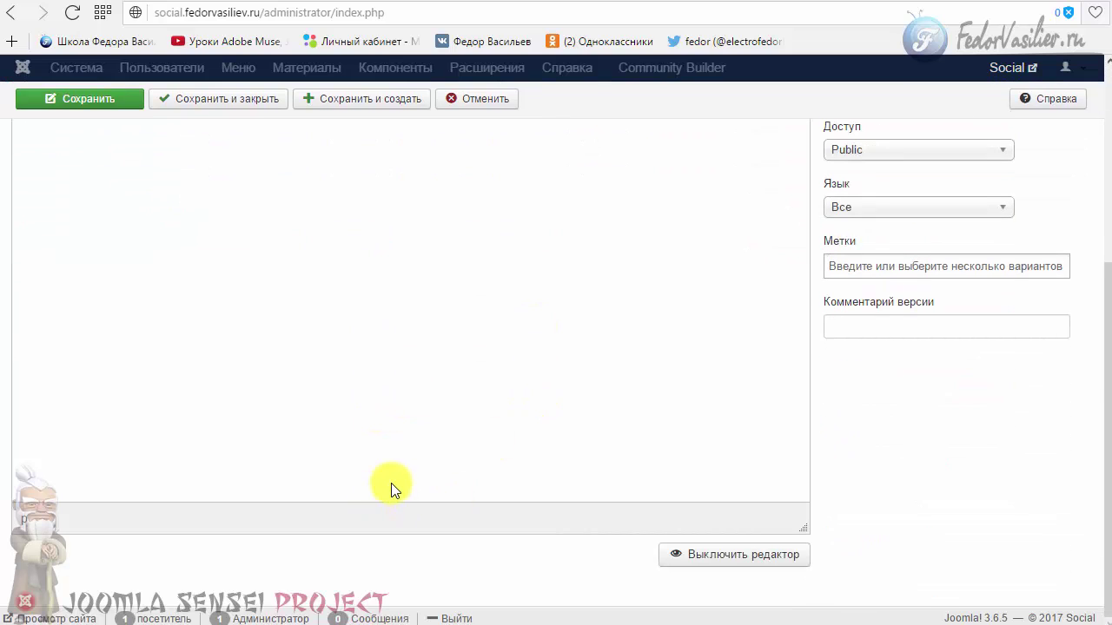
scroll(391, 486, "up", 4)
left_click(122, 328)
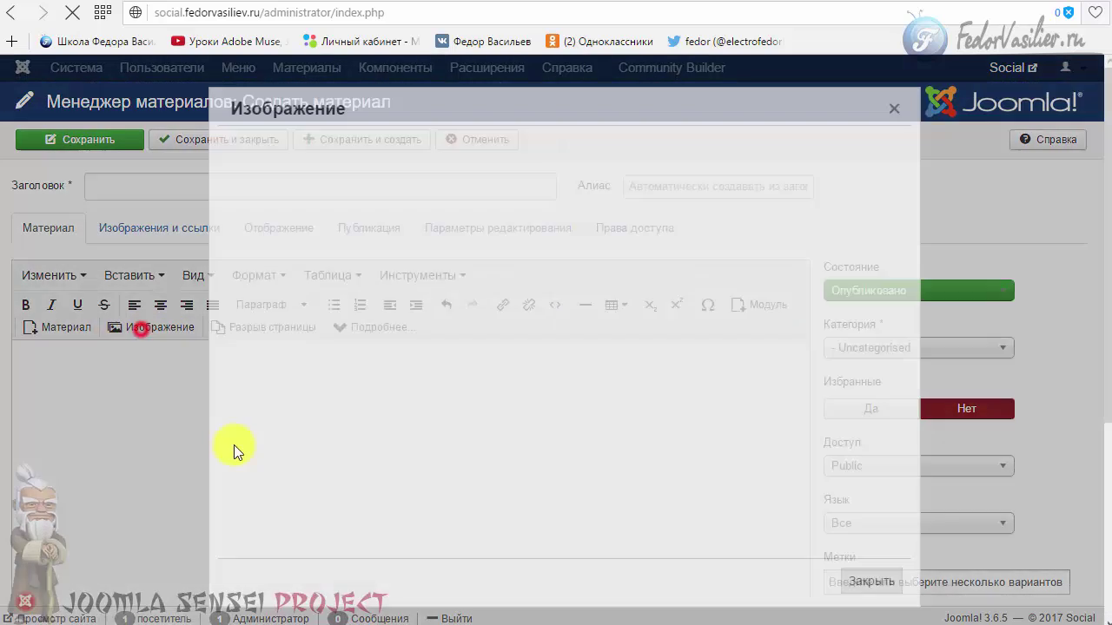
left_click(752, 300)
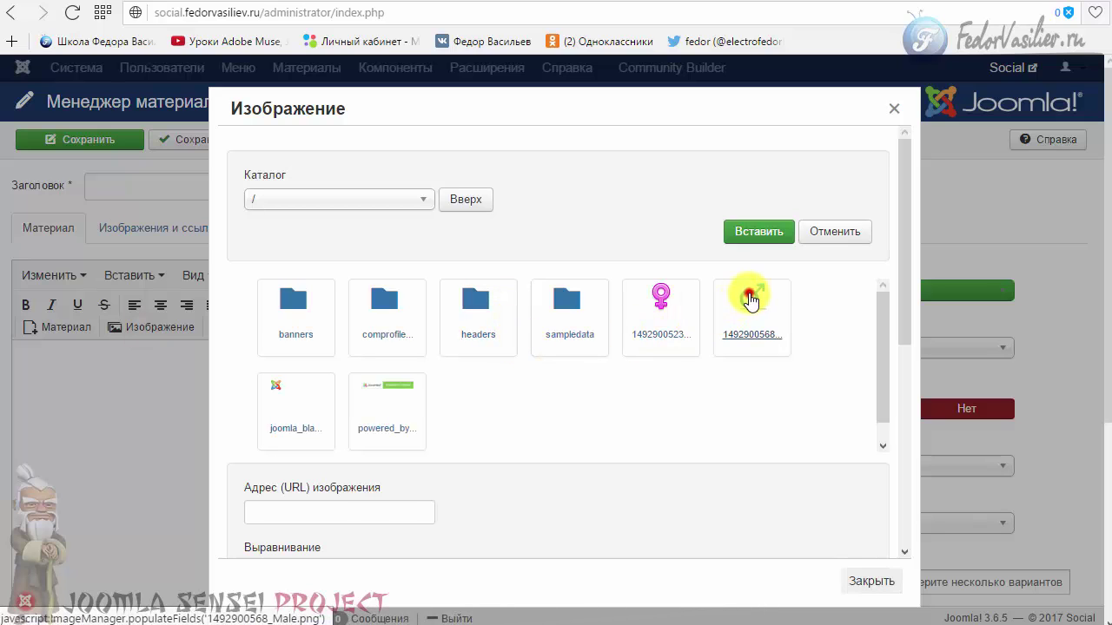
left_click(758, 231)
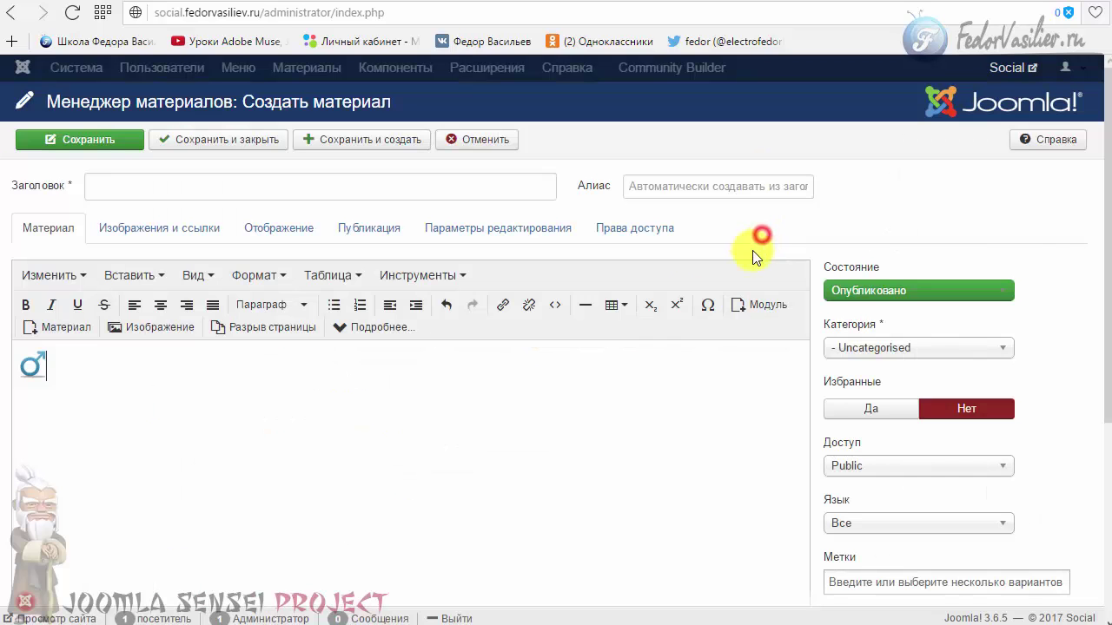
Copy the male icon's img tag from the article's source code and close the new article without saving
left_click(557, 305)
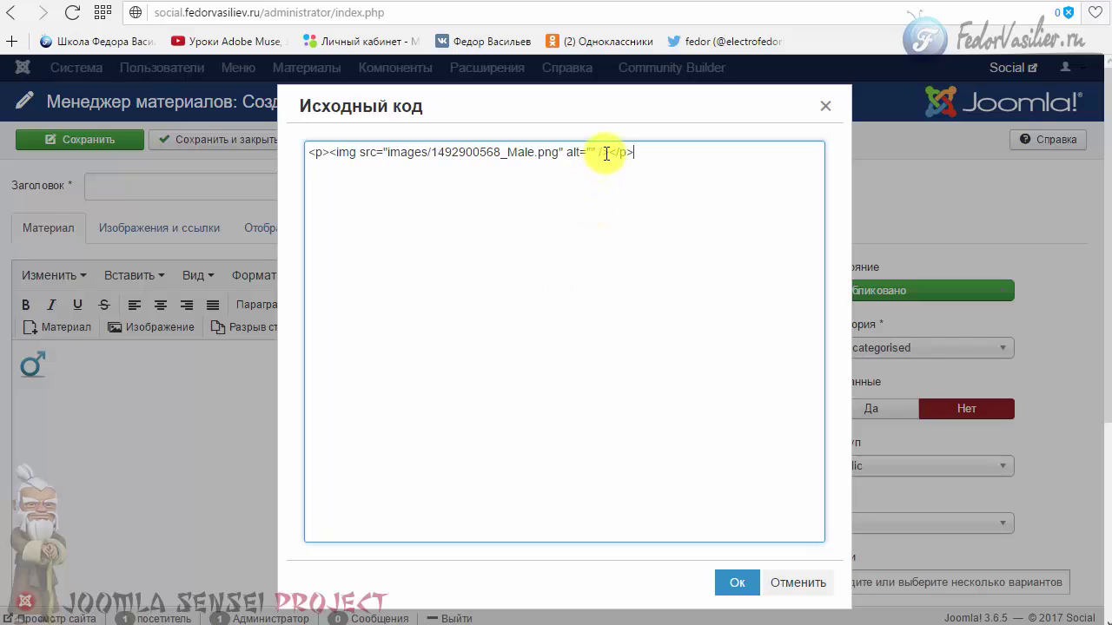
left_click_drag(606, 152, 321, 160)
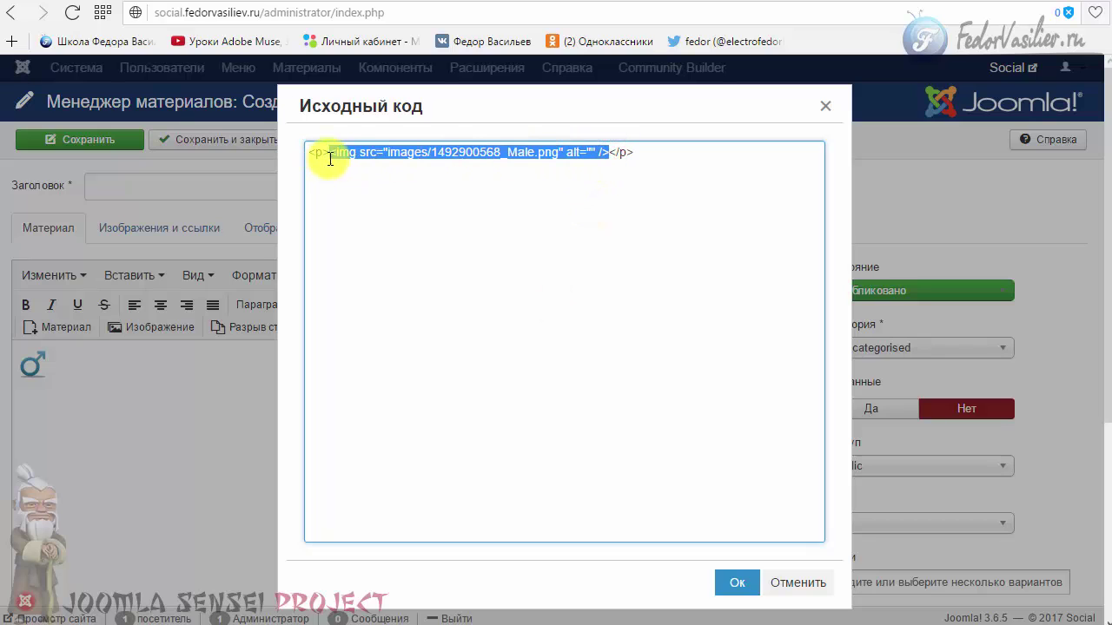
right_click(337, 154)
left_click(405, 188)
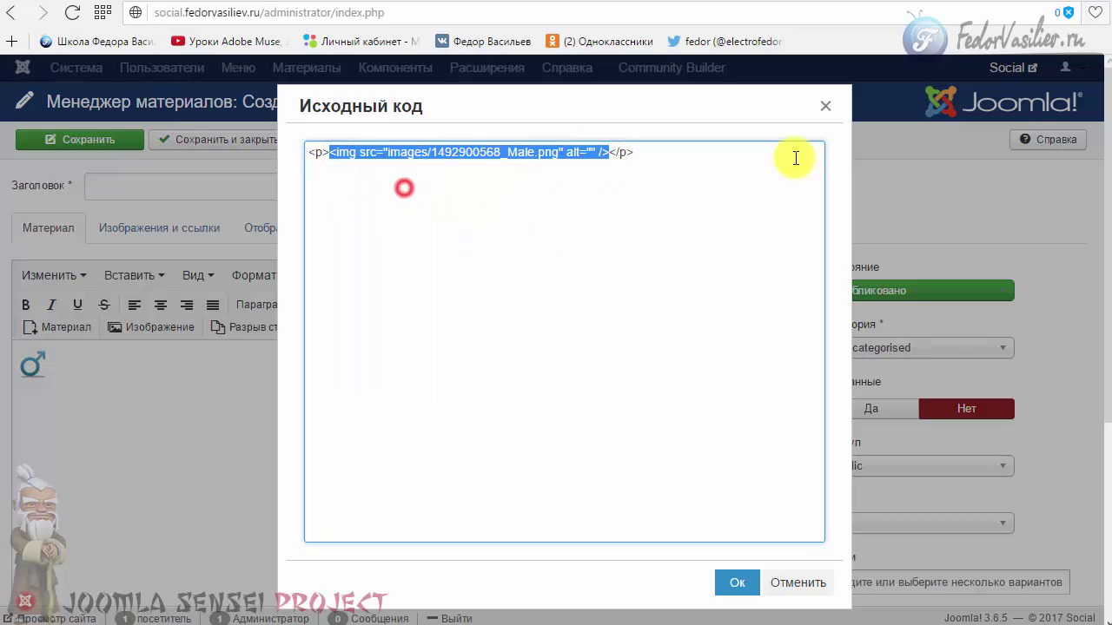
left_click(829, 114)
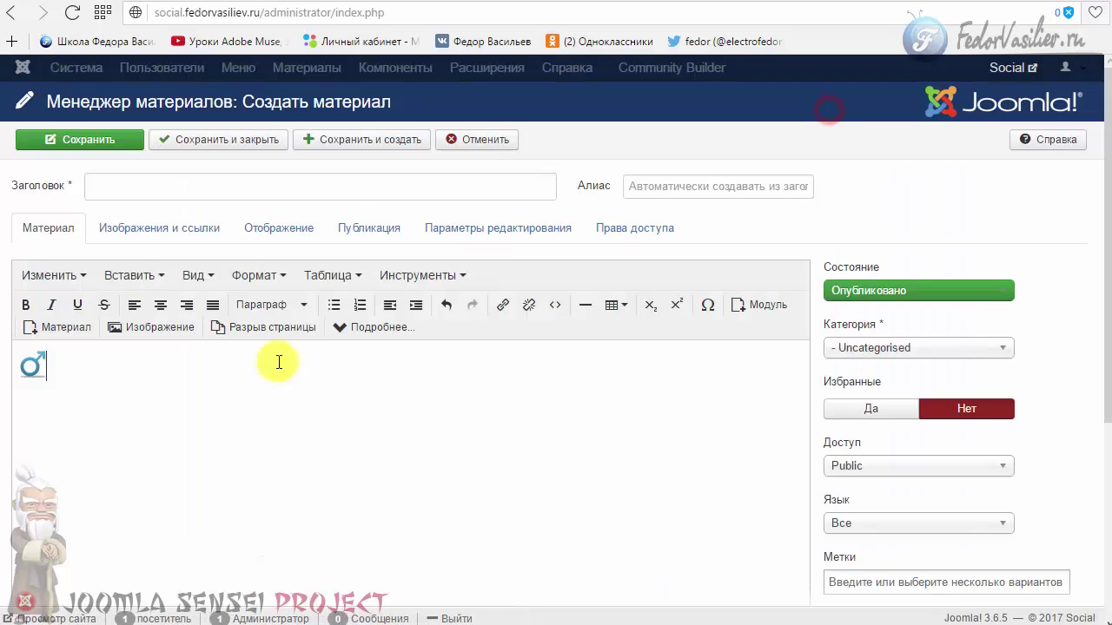
left_click(482, 141)
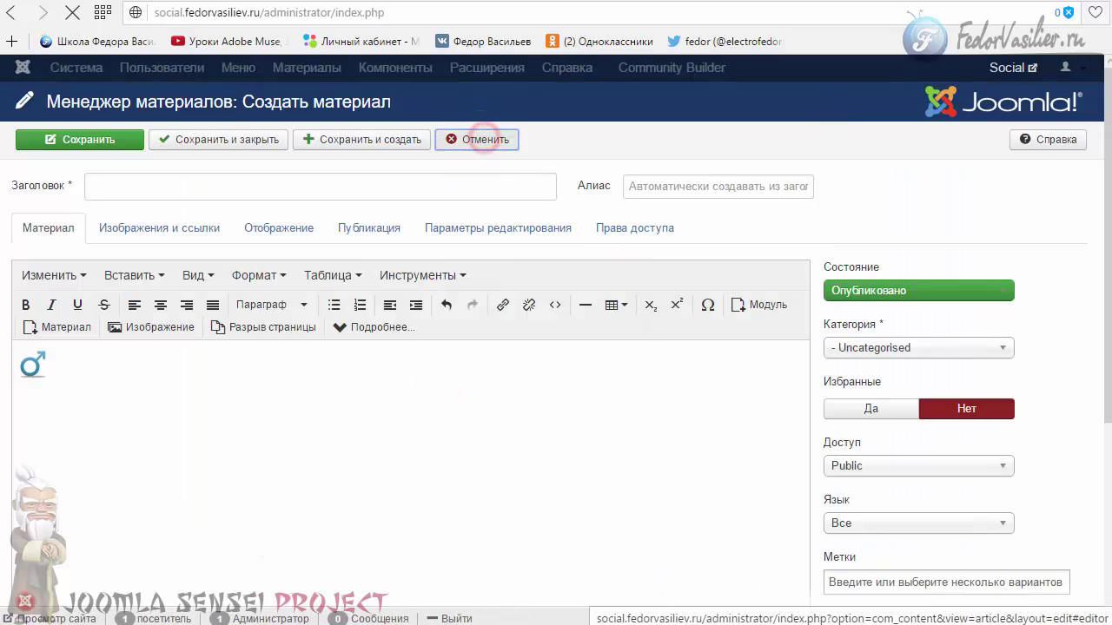
Switch to код.txt in Notepad and paste the male icon's img tag on a new line below the female one
key("alt+Tab")
key("Return")
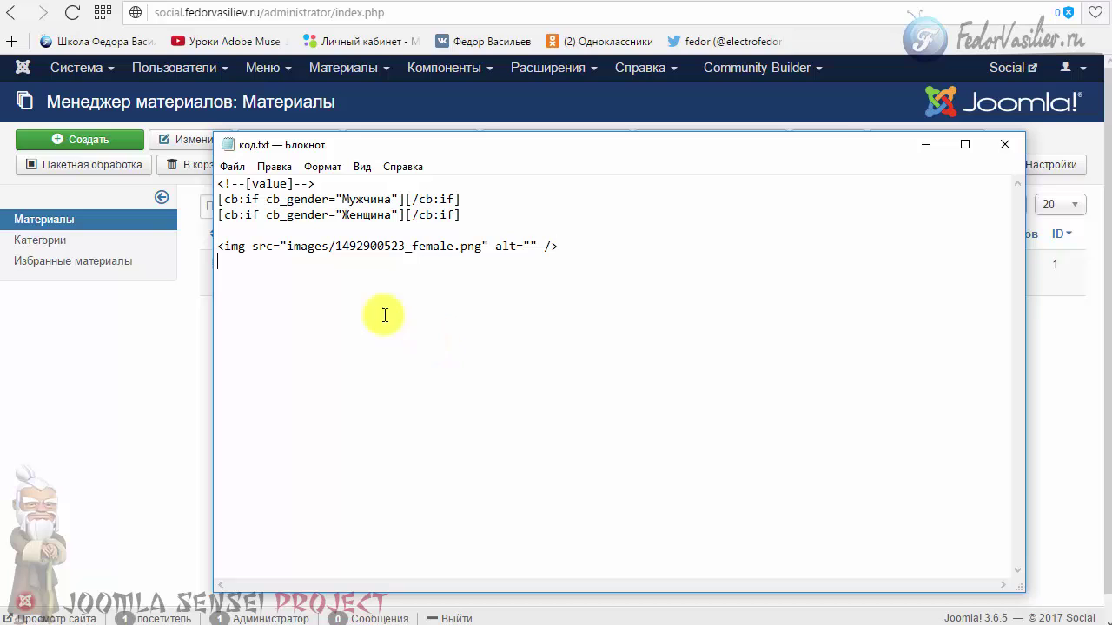
right_click(330, 293)
left_click(364, 375)
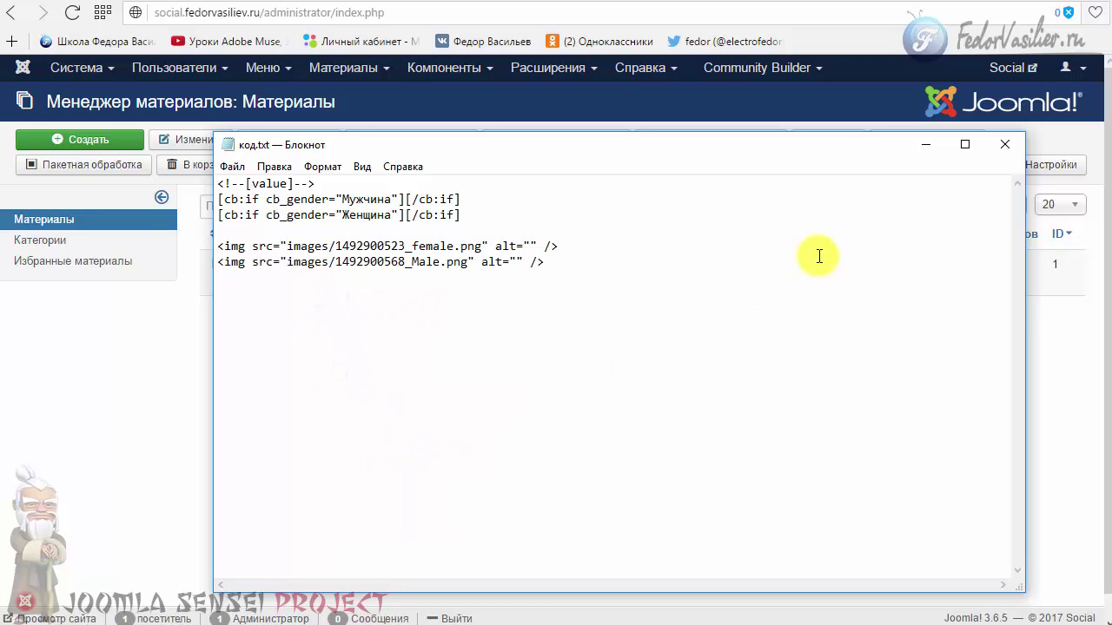
Return to the Joomla administrator and open the cb_pol field "Пол" for editing from Community Builder's field manager
left_click(926, 146)
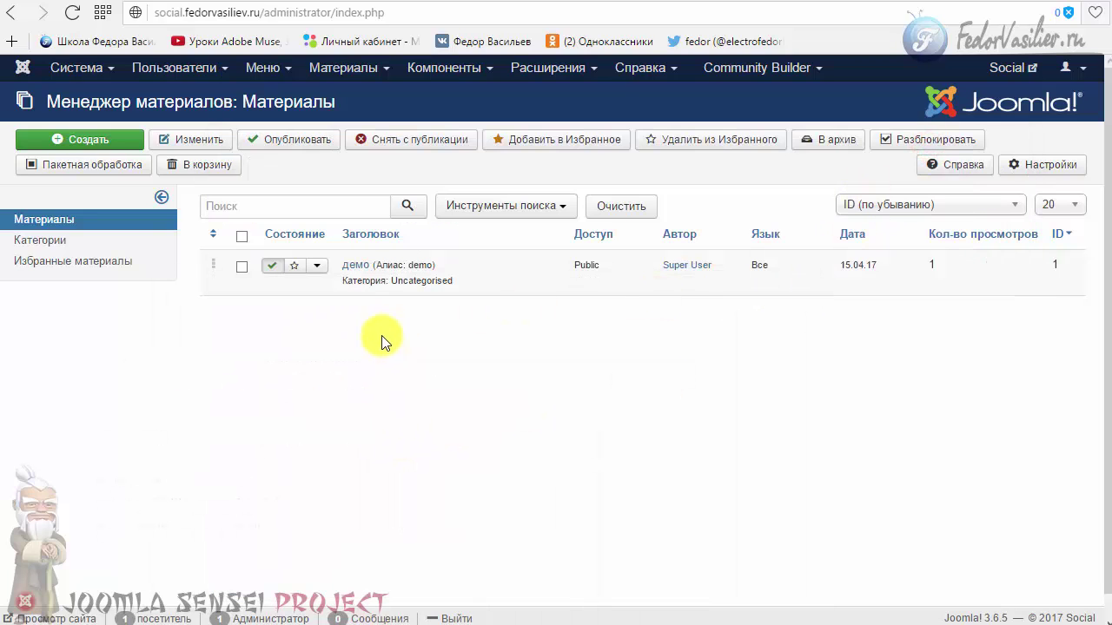
left_click(761, 70)
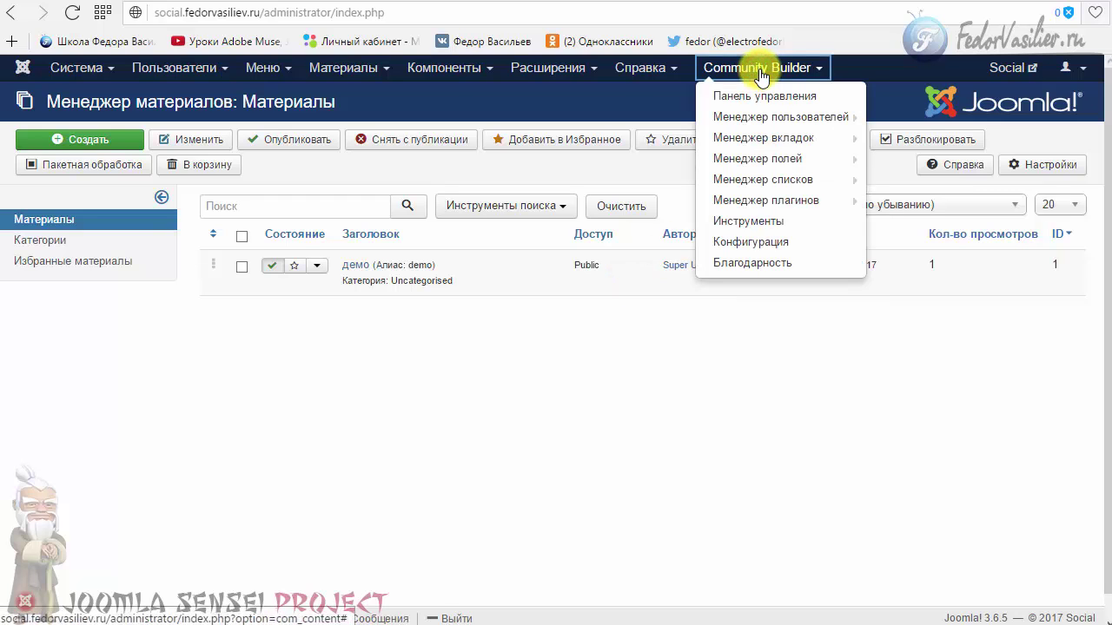
left_click(729, 161)
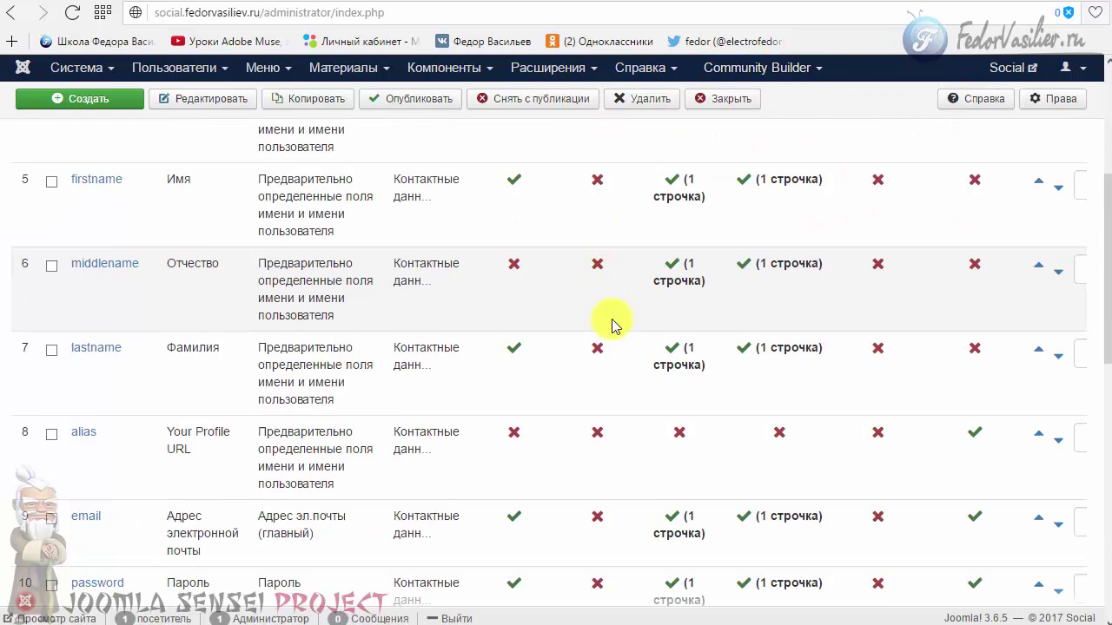
scroll(611, 324, "down", 5)
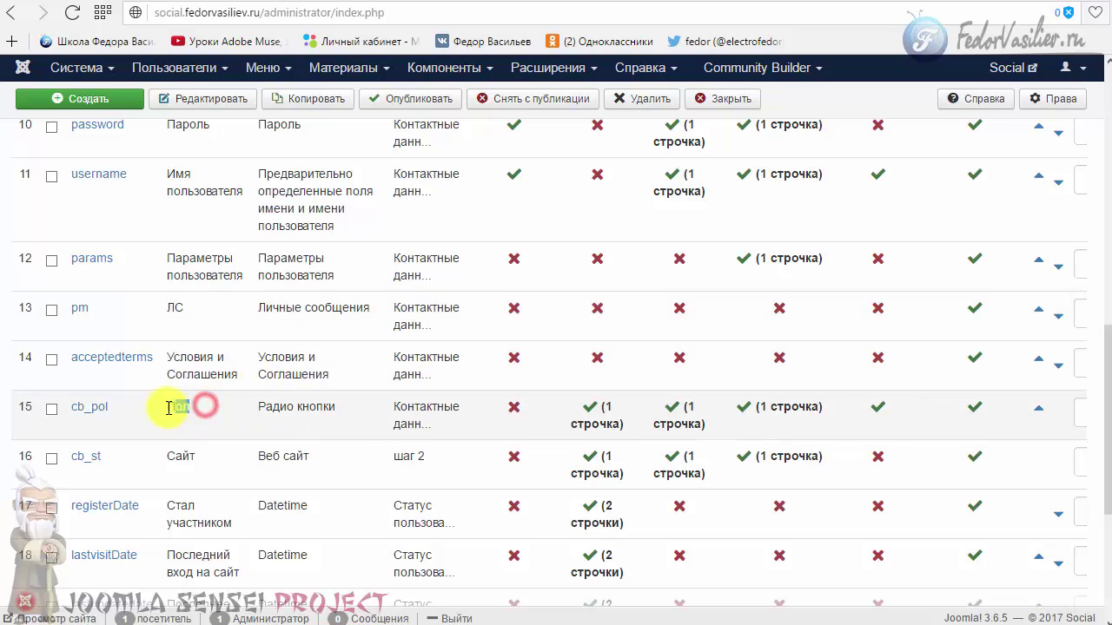
left_click(204, 415)
left_click(91, 408)
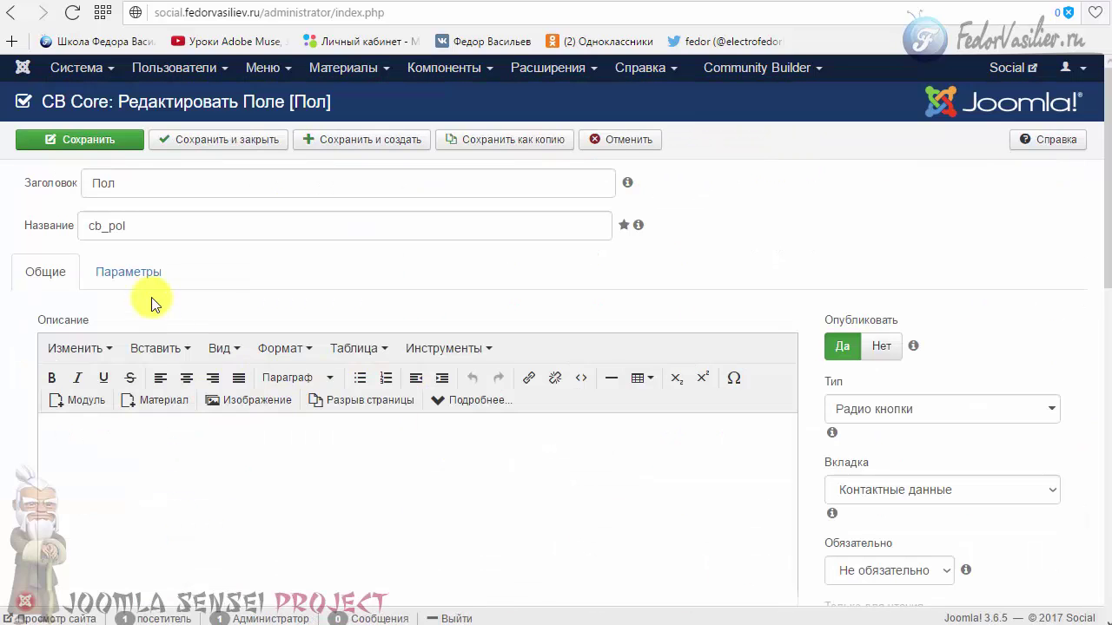
Open the parameters of the field "Пол", switch to код.txt in Notepad and review its value comment and two cb:if lines
left_click(155, 272)
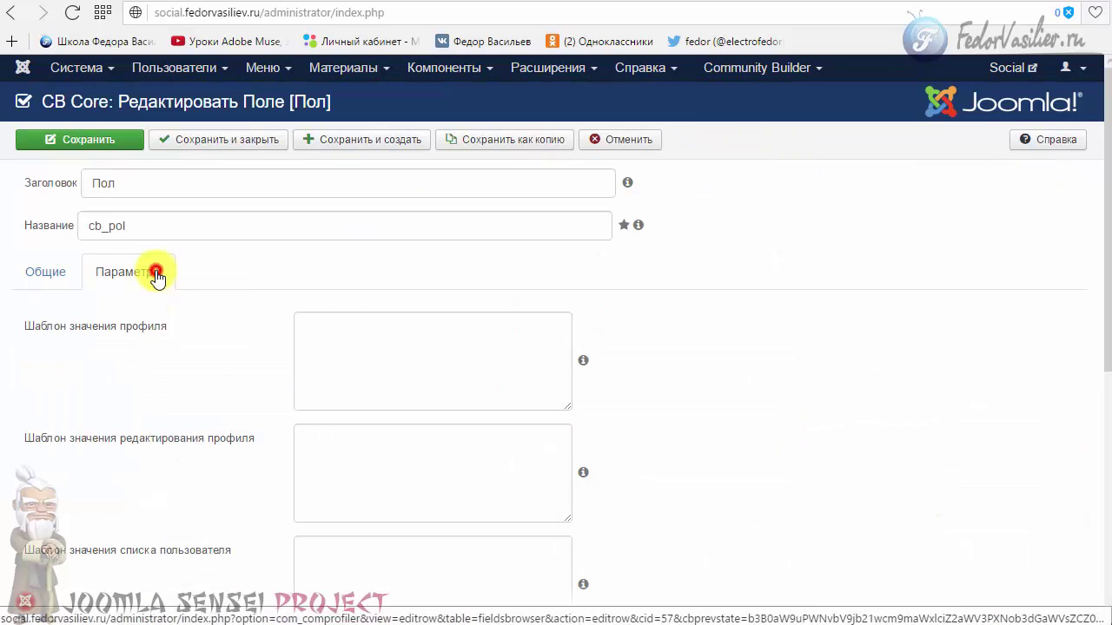
key("alt+Tab")
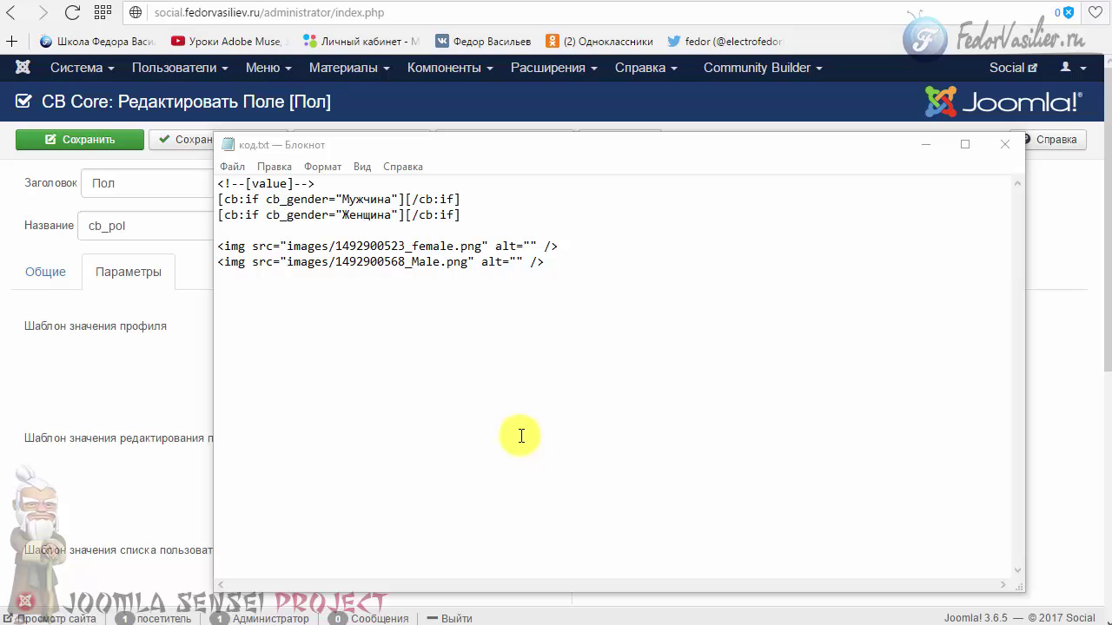
left_click_drag(460, 214, 218, 182)
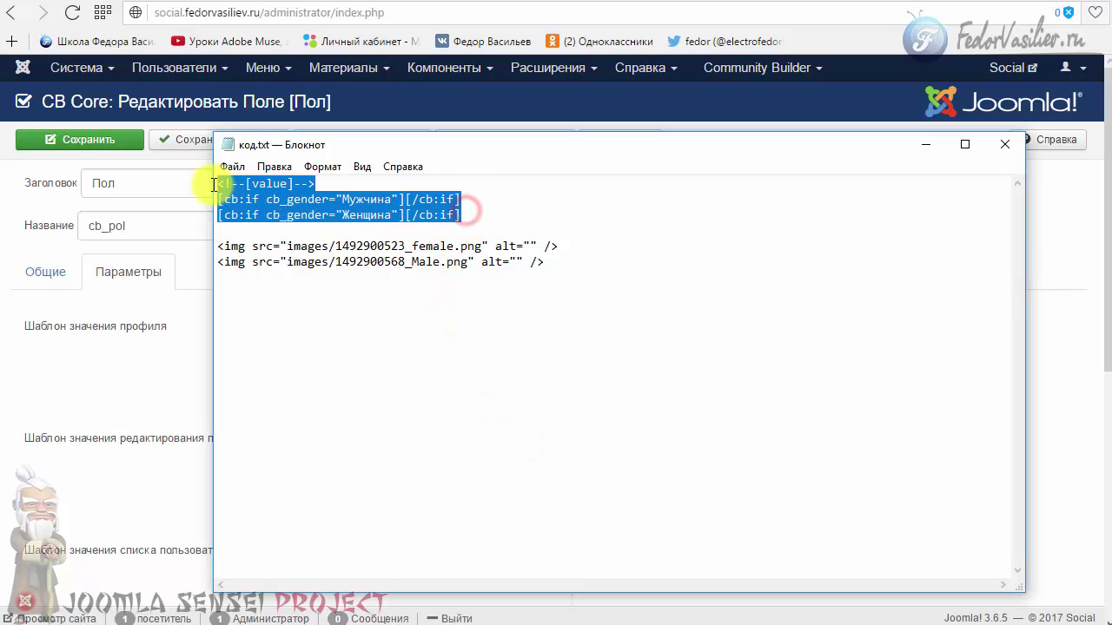
left_click(431, 215)
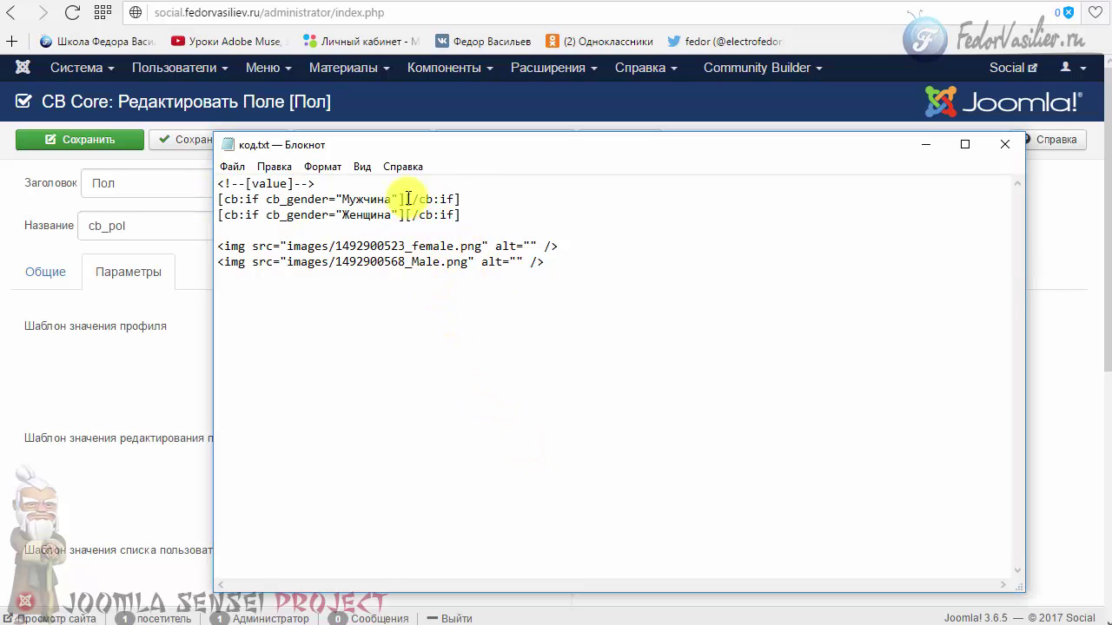
left_click(219, 199)
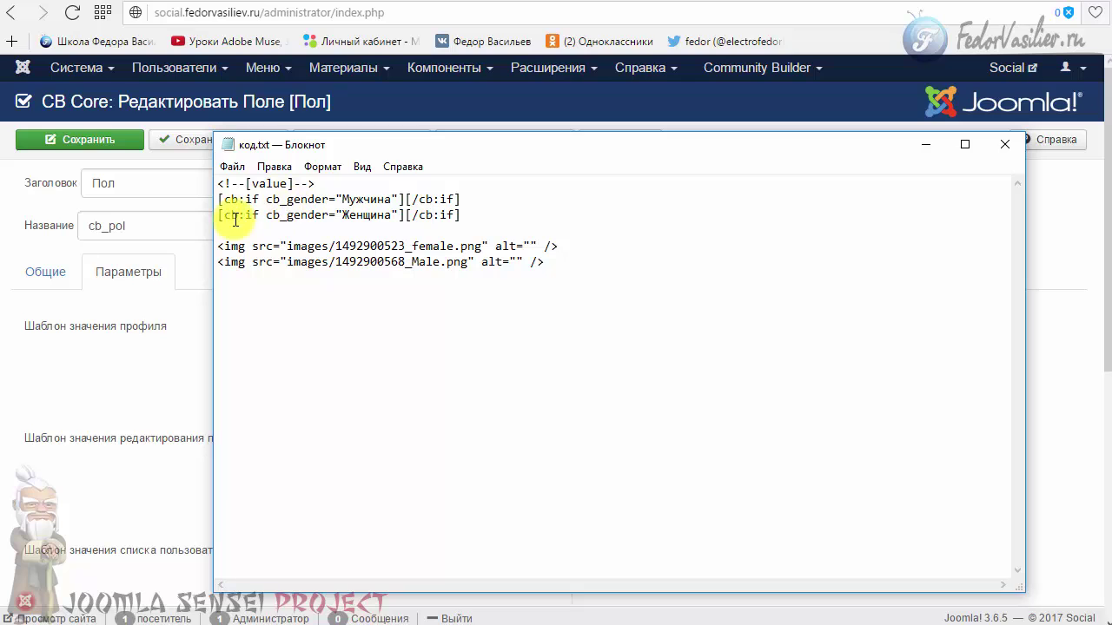
left_click(462, 214, "shift")
left_click(221, 183, "shift")
left_click(590, 204)
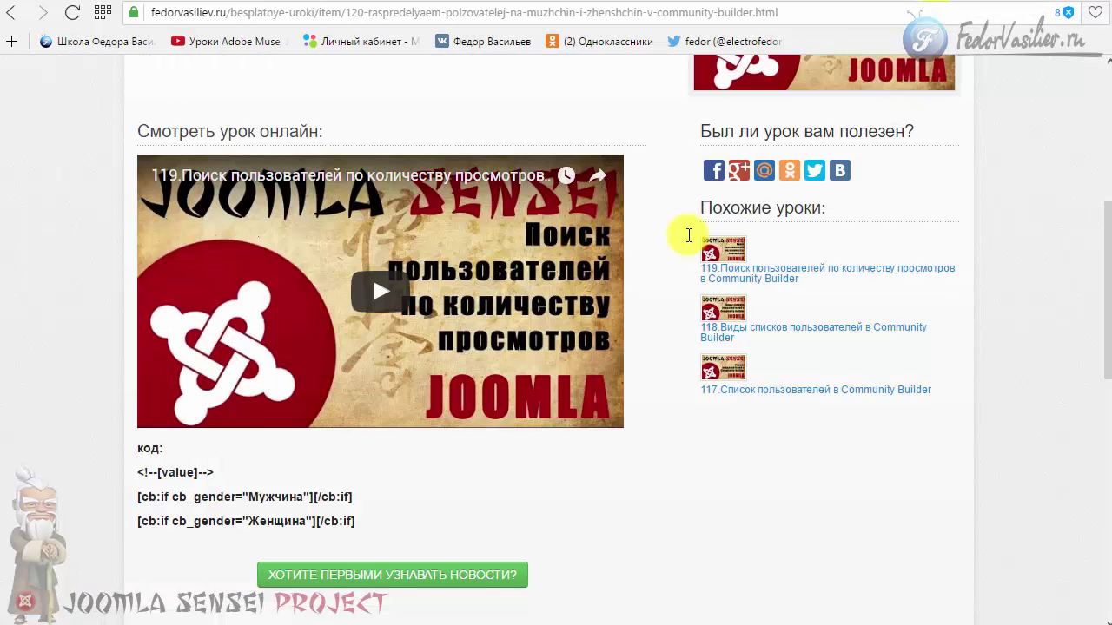
Examine the template code published under the video on the lesson 120 page and return to the Joomla field form
scroll(620, 290, "up", 5)
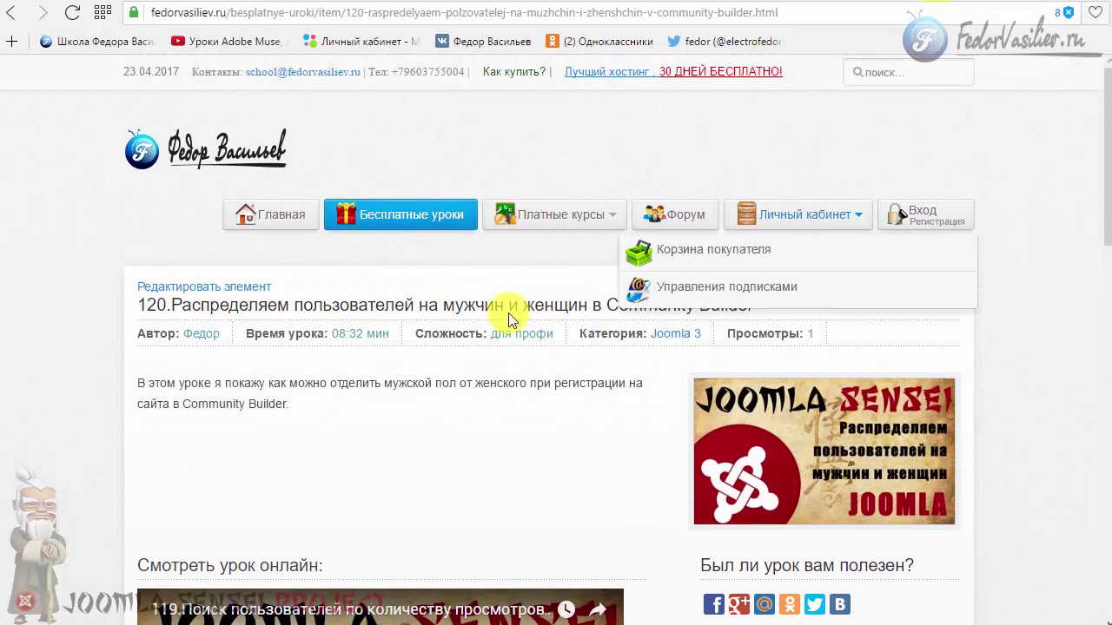
scroll(377, 279, "down", 2)
scroll(339, 240, "down", 4)
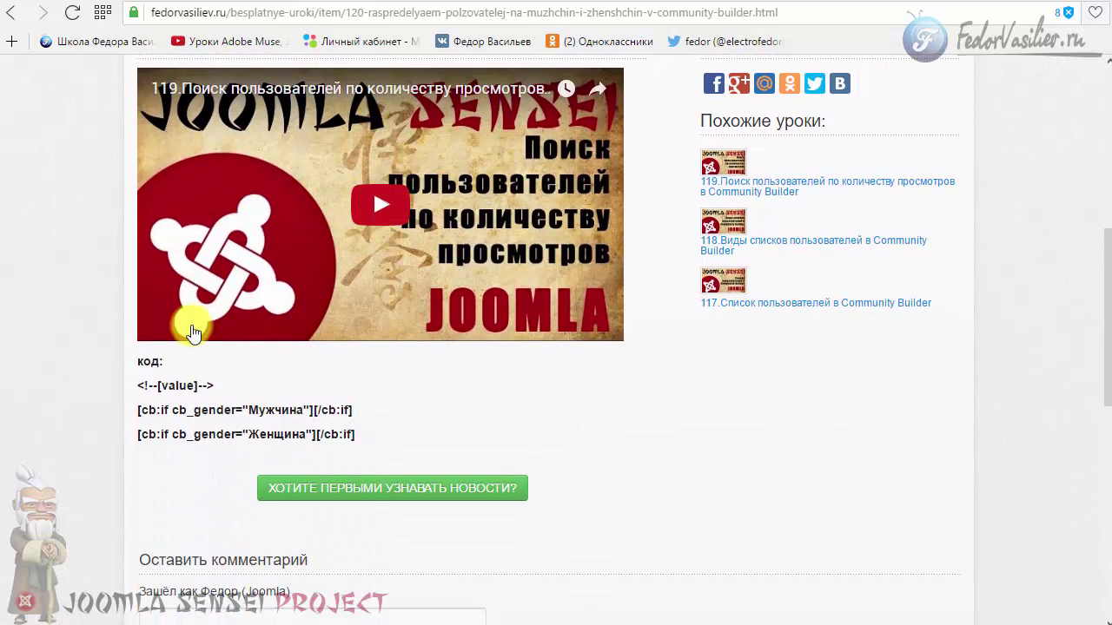
left_click_drag(134, 361, 360, 435)
left_click(368, 435)
left_click_drag(359, 434, 130, 382)
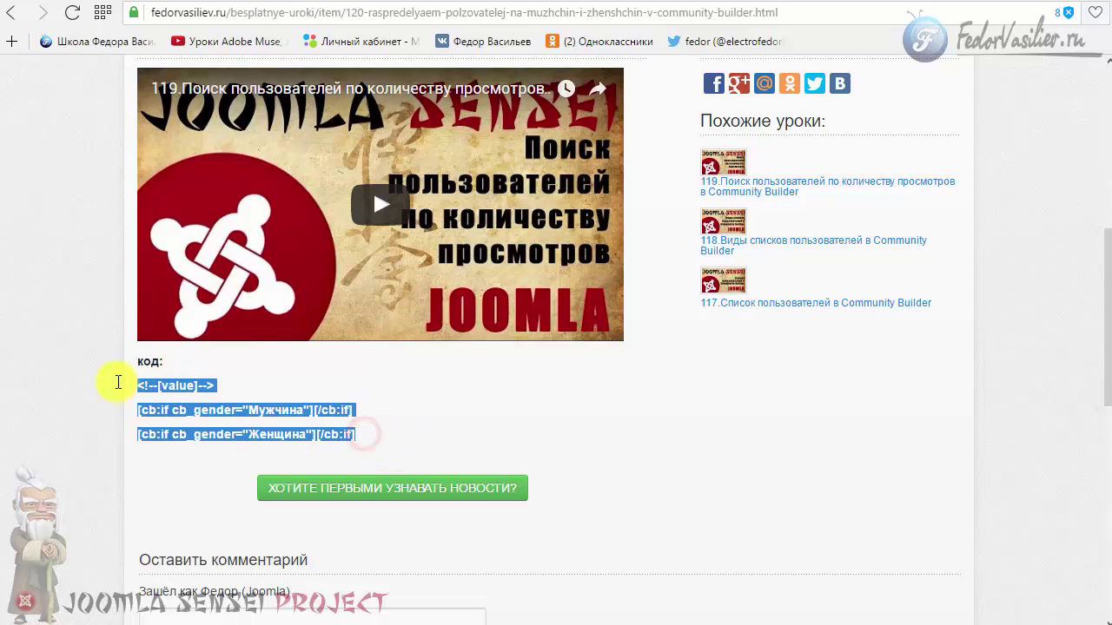
left_click(251, 388)
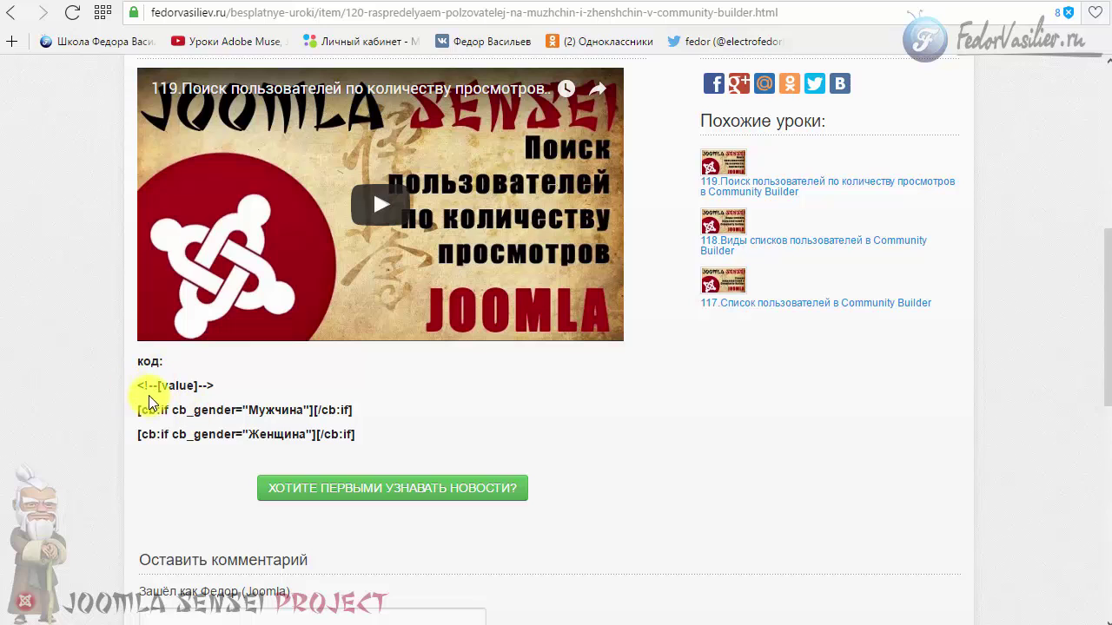
key("ctrl+Tab")
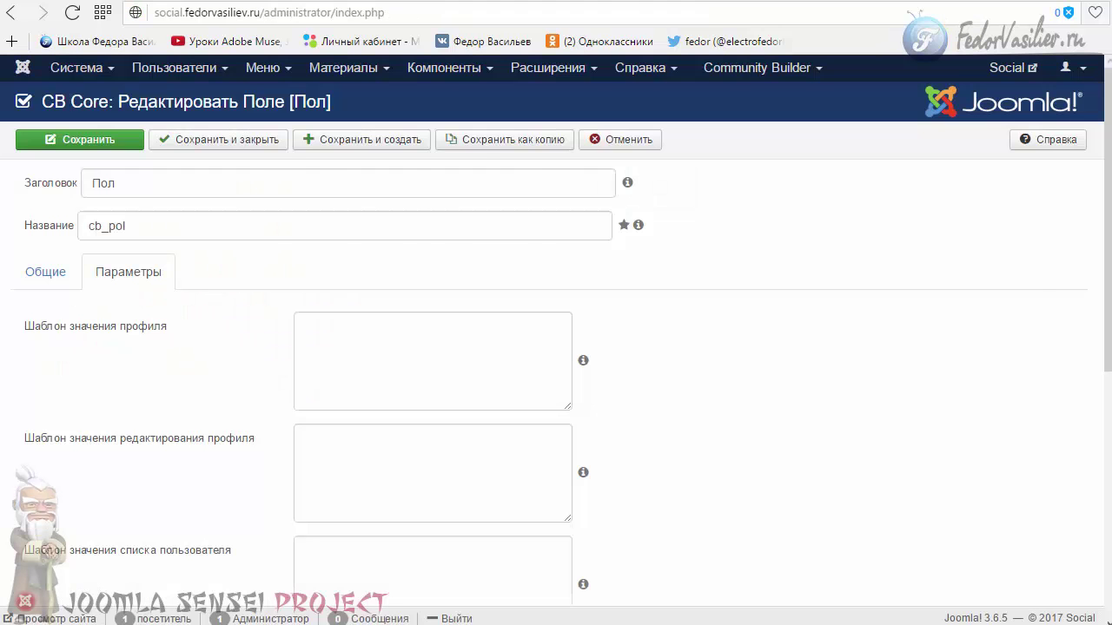
Bring код.txt forward, reposition its Notepad window and examine the template lines above the img tags
key("alt+Tab")
left_click_drag(494, 152, 422, 160)
left_click_drag(422, 226, 178, 195)
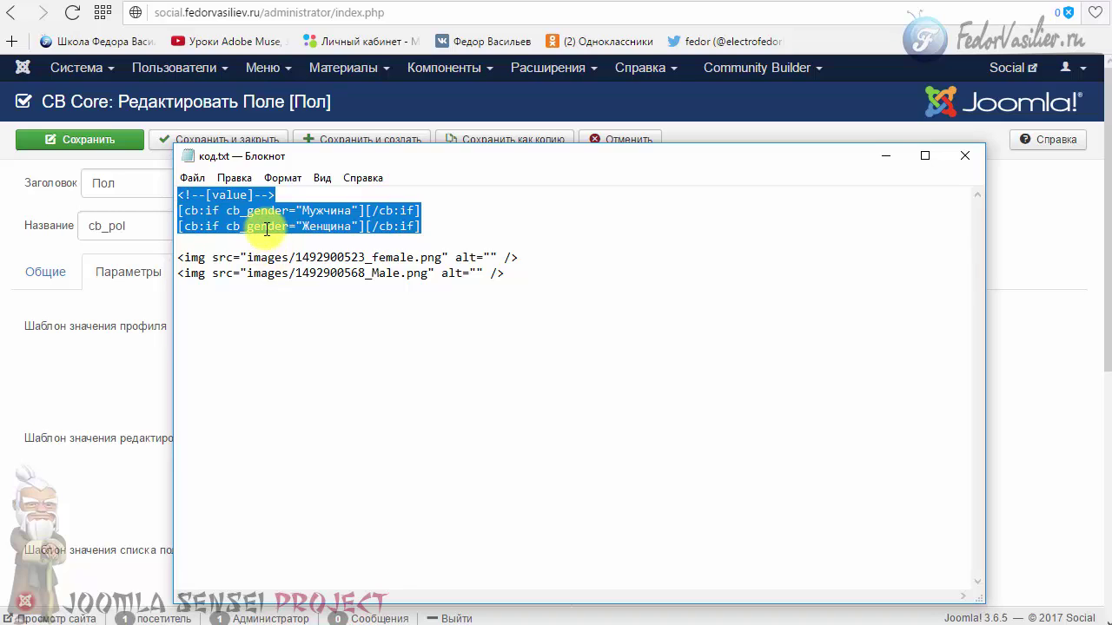
left_click(352, 211)
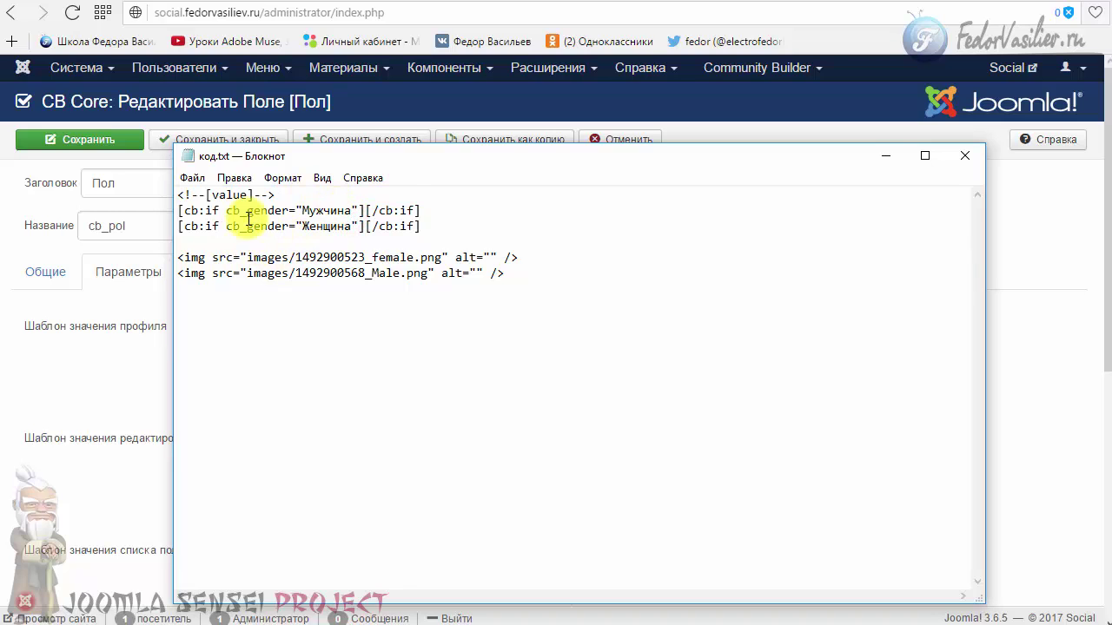
Return to the Joomla field form and copy "pol" from the field's internal name
left_click(30, 248)
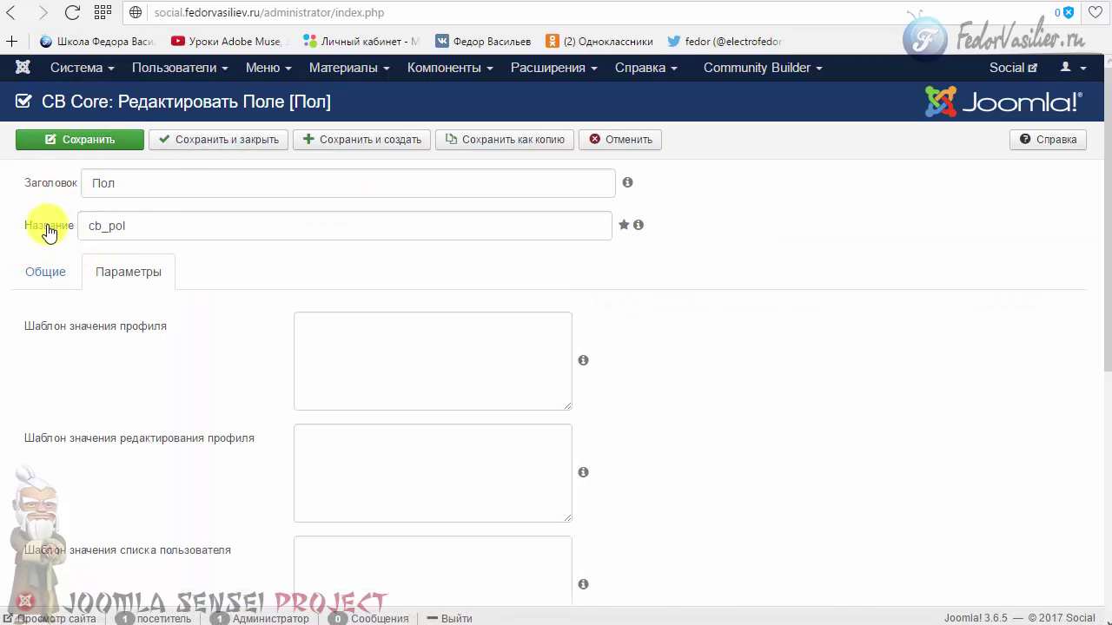
left_click_drag(142, 227, 77, 225)
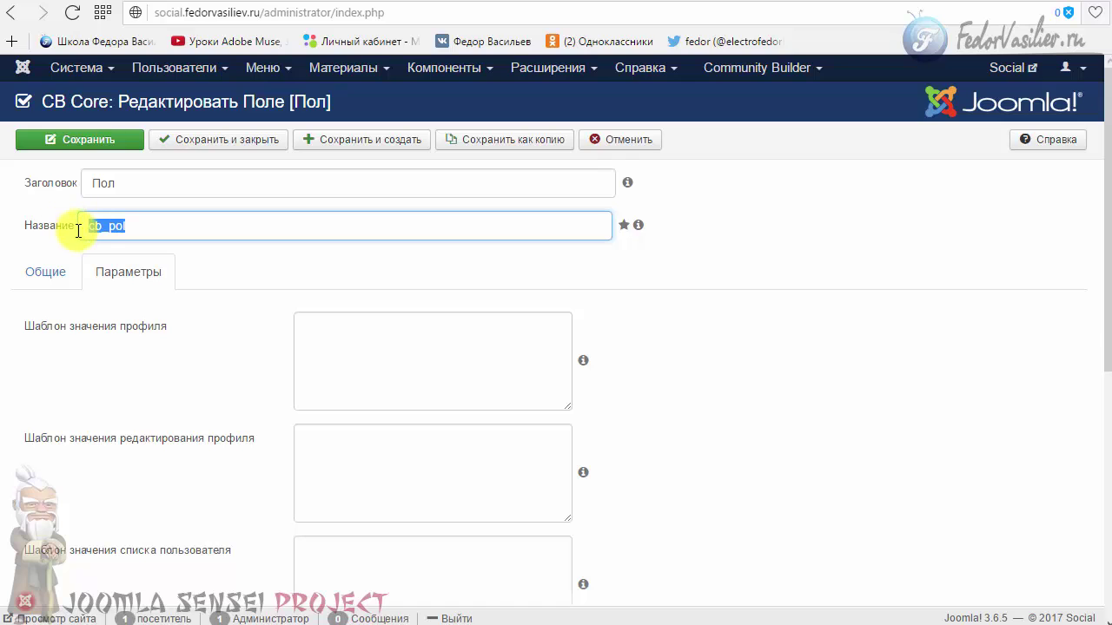
left_click(92, 226)
left_click_drag(146, 225, 66, 226)
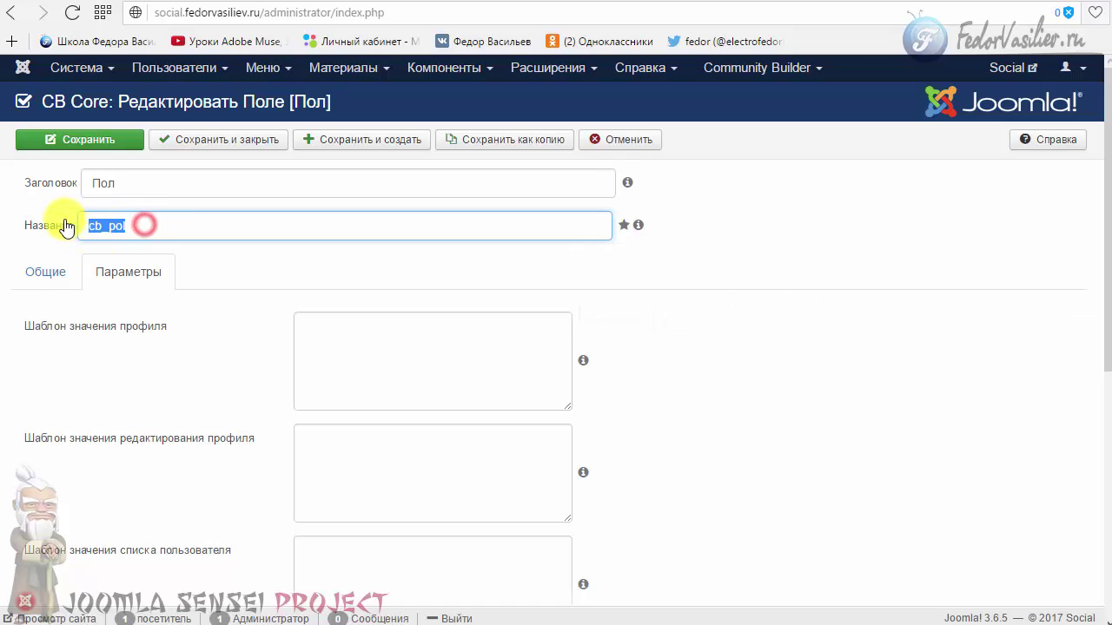
left_click(99, 226)
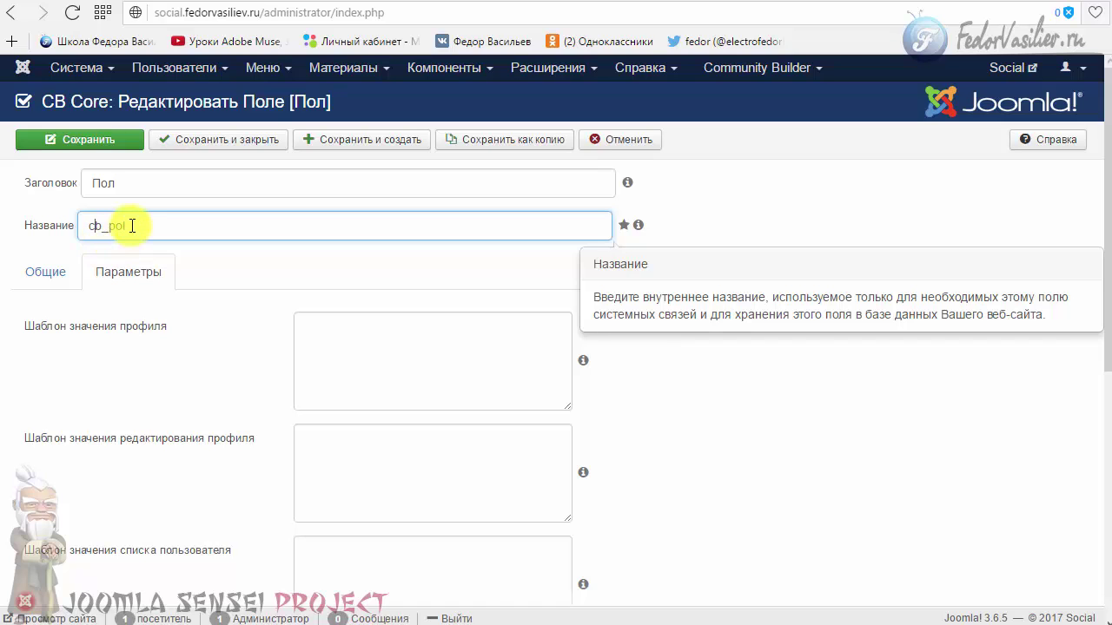
right_click(112, 228)
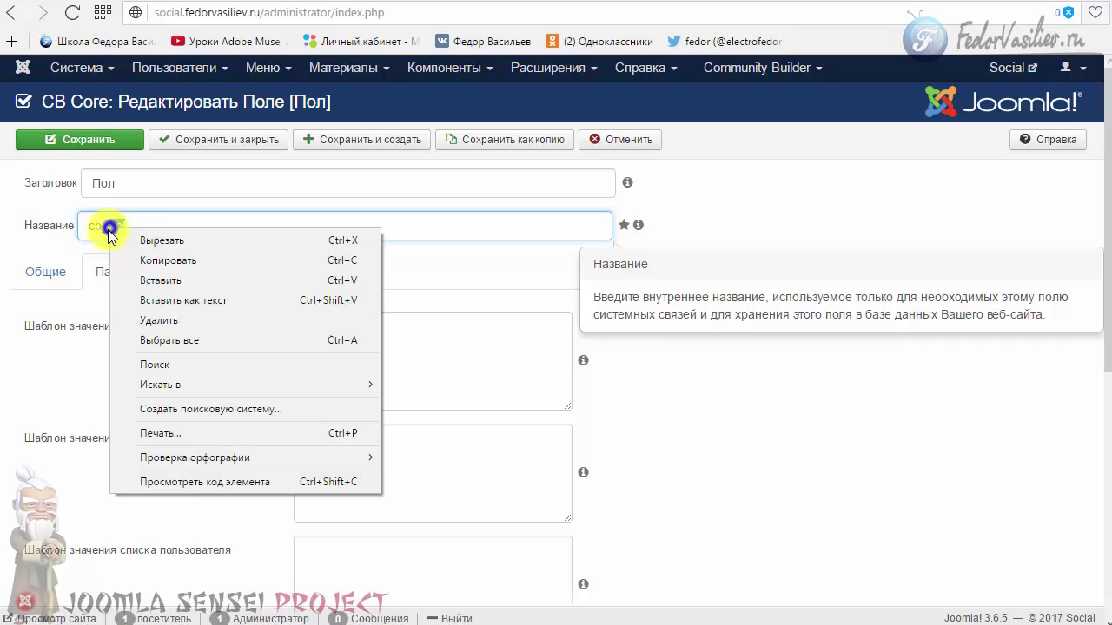
left_click(150, 257)
Switch to код.txt and examine where the cb:if conditions reference the field name cb_gender
key("alt+Tab")
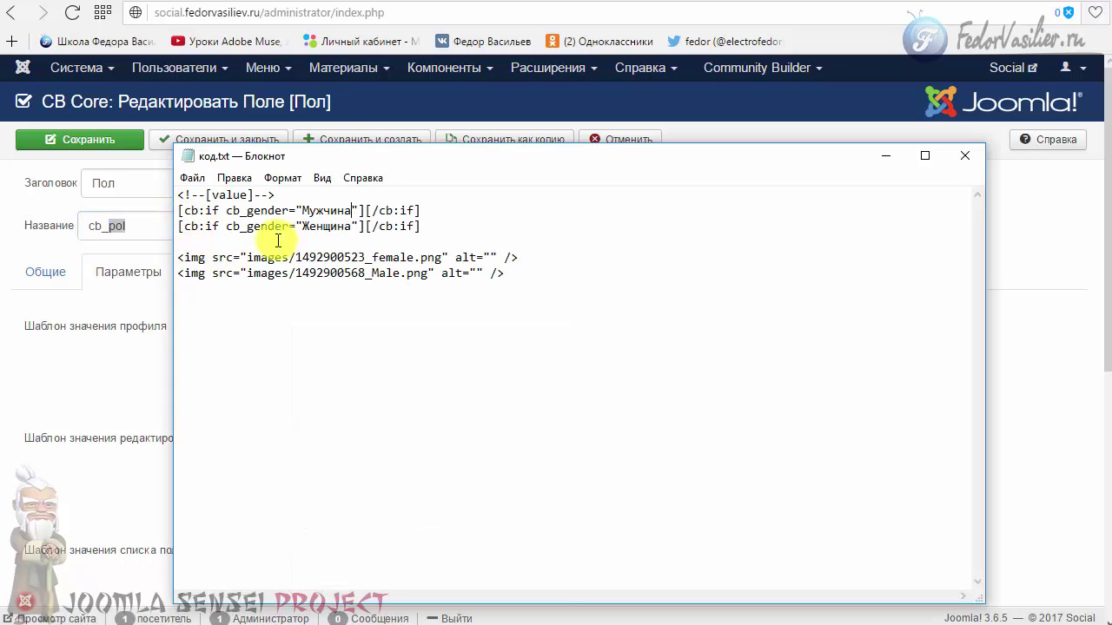
left_click_drag(424, 226, 168, 198)
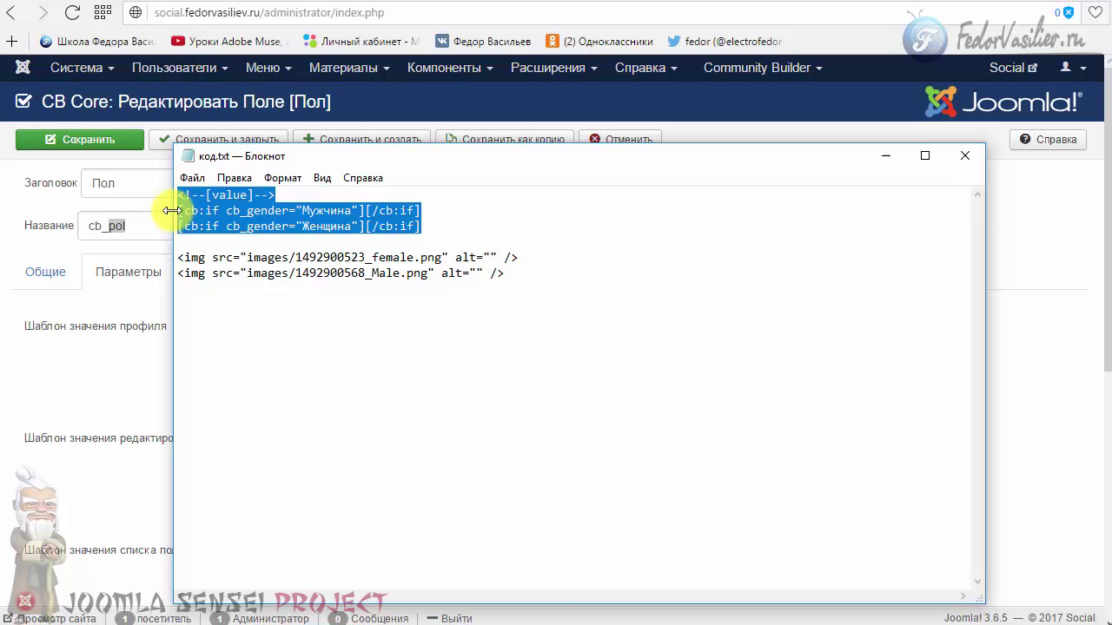
left_click(224, 224)
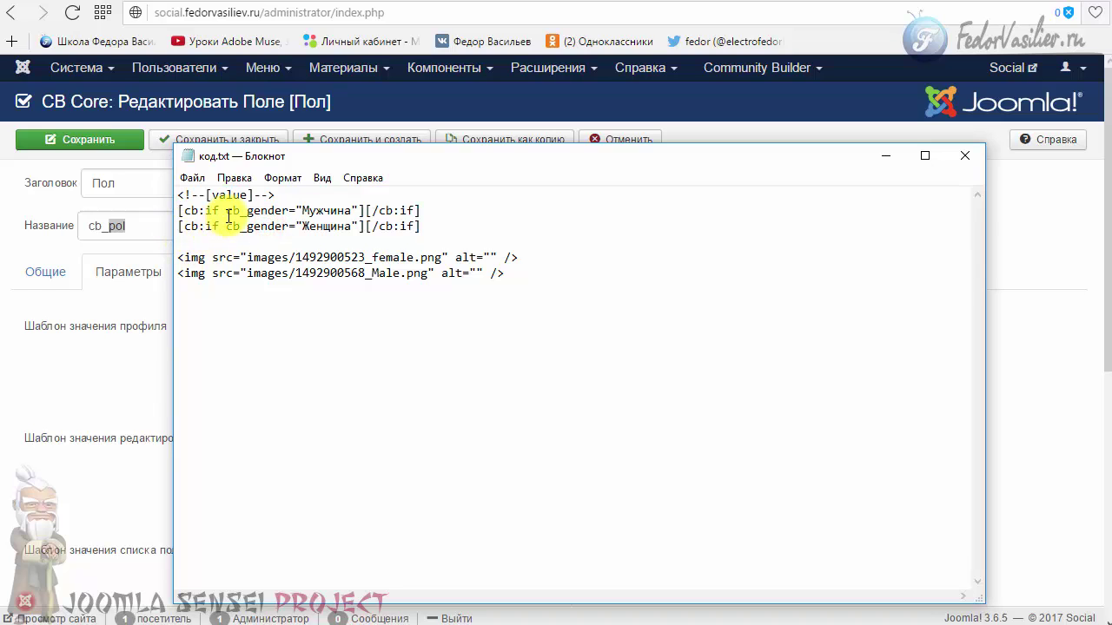
double_click(323, 211)
left_click(223, 235)
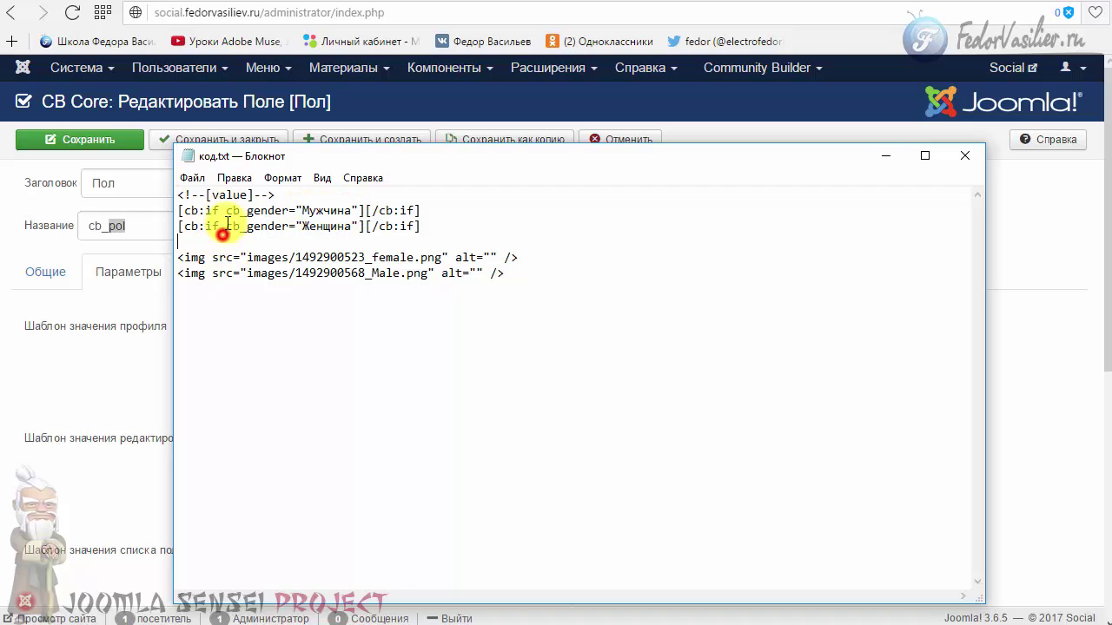
left_click_drag(227, 210, 290, 210)
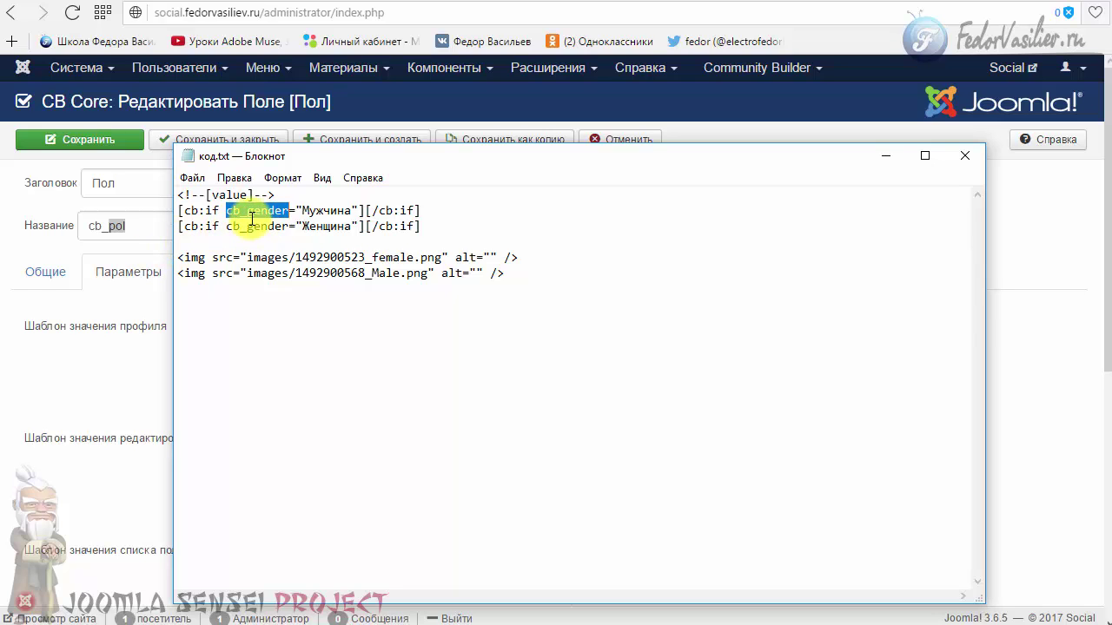
Check the field's internal name in Joomla, and in код.txt change cb_gender to cb_pol in both the "Мужчина" and "Женщина" conditions
left_click(144, 226)
left_click_drag(145, 225, 56, 226)
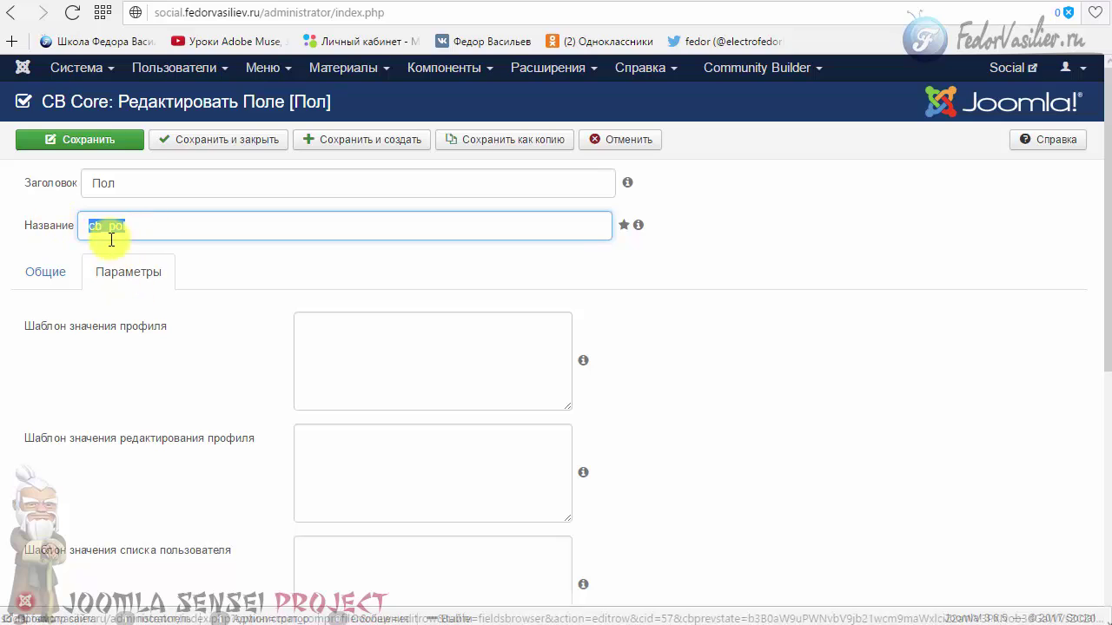
key("alt+Tab")
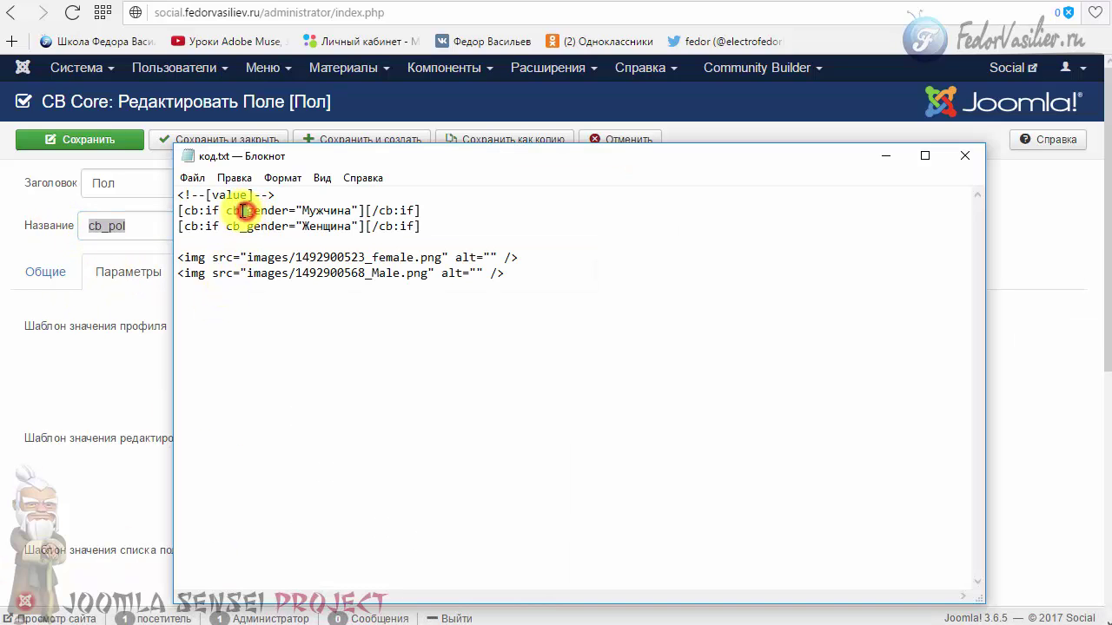
left_click_drag(233, 211, 252, 211)
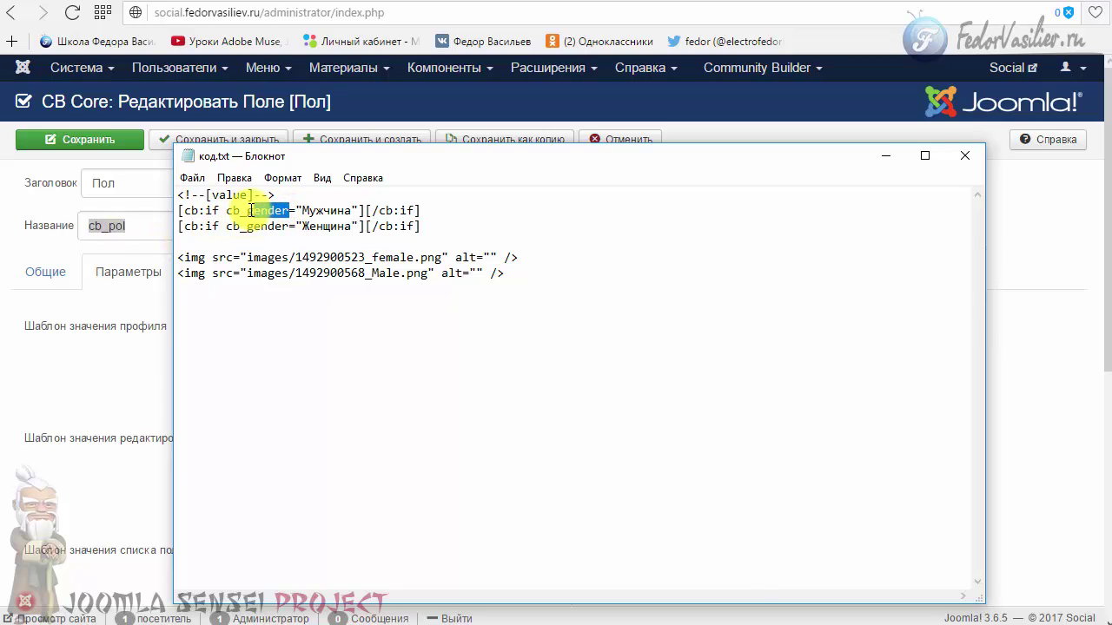
type("pol")
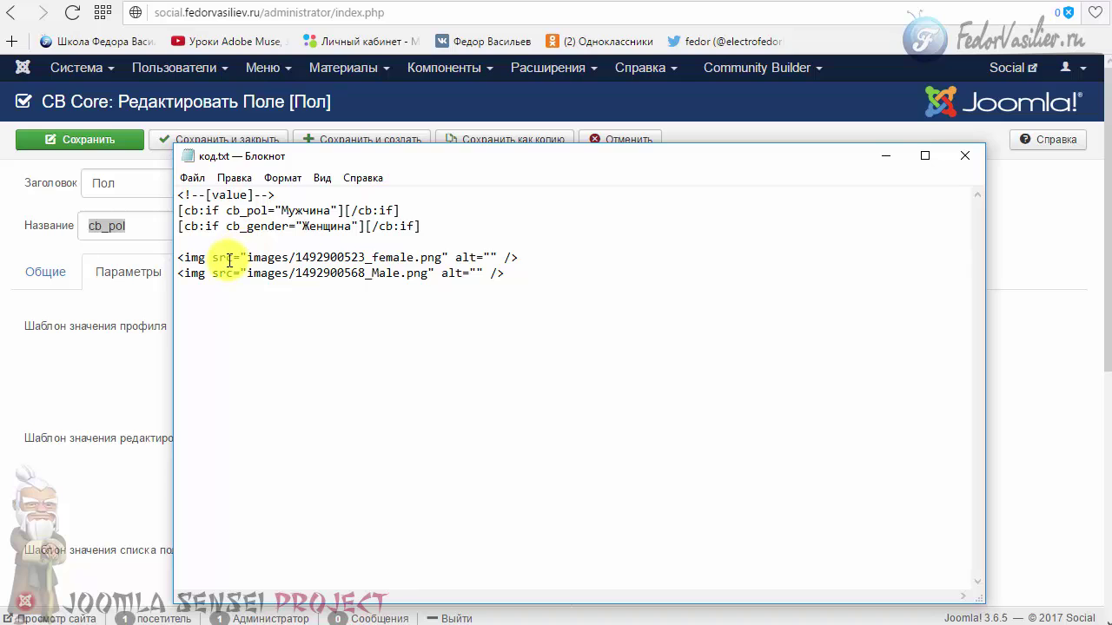
left_click_drag(422, 227, 224, 229)
left_click(294, 231)
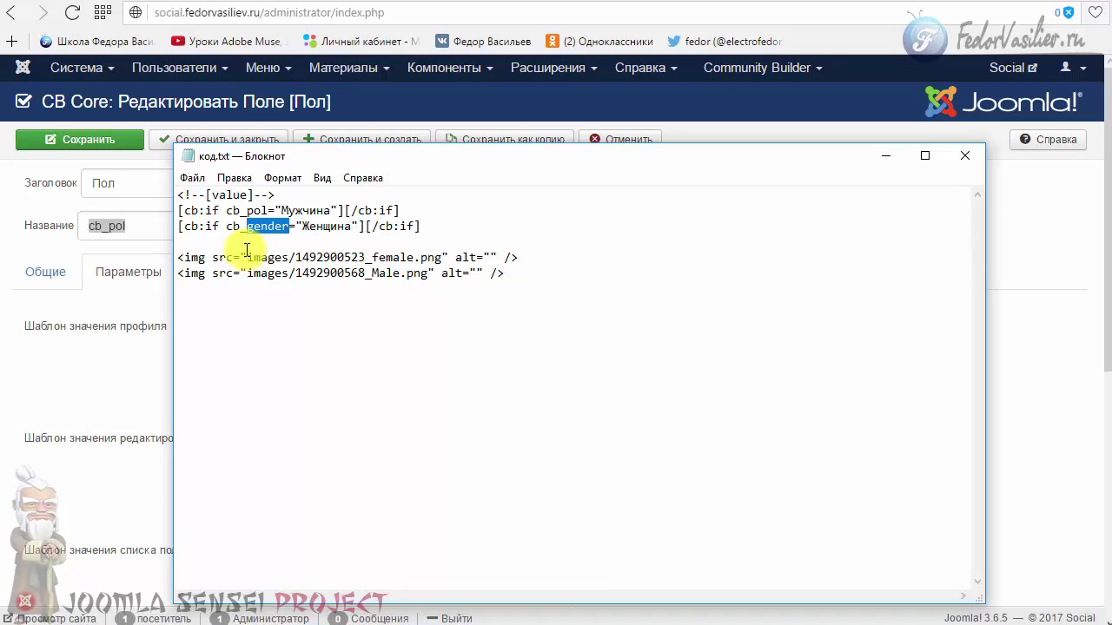
type("pol")
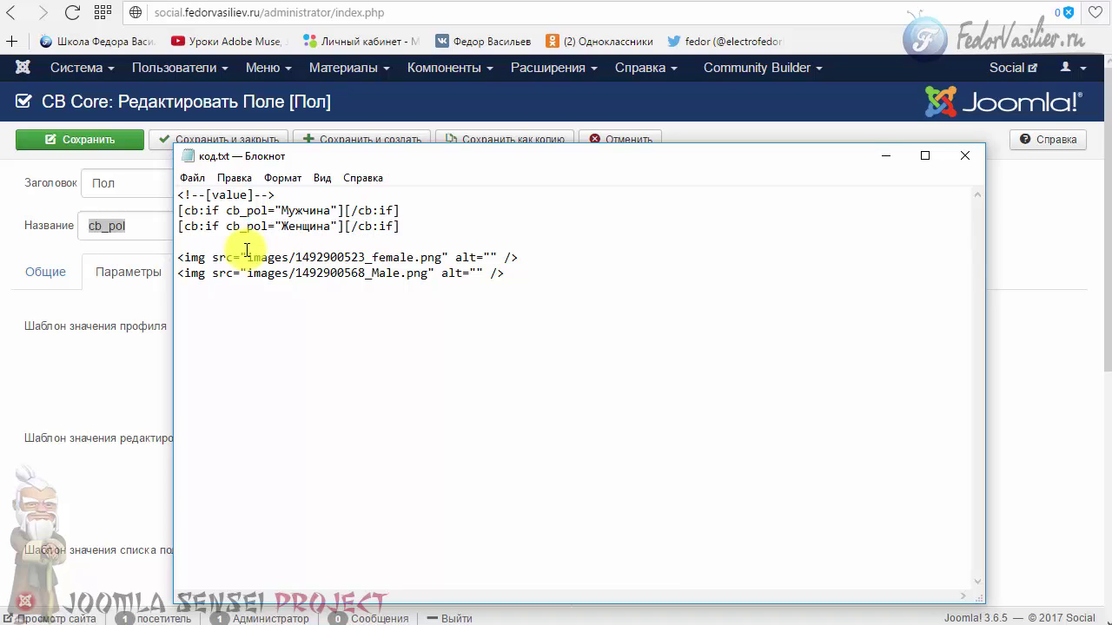
Compare the "Мужчина" and "Женщина" values in код.txt with the option values in the Joomla field's general settings
double_click(286, 211)
left_click_drag(330, 226, 296, 227)
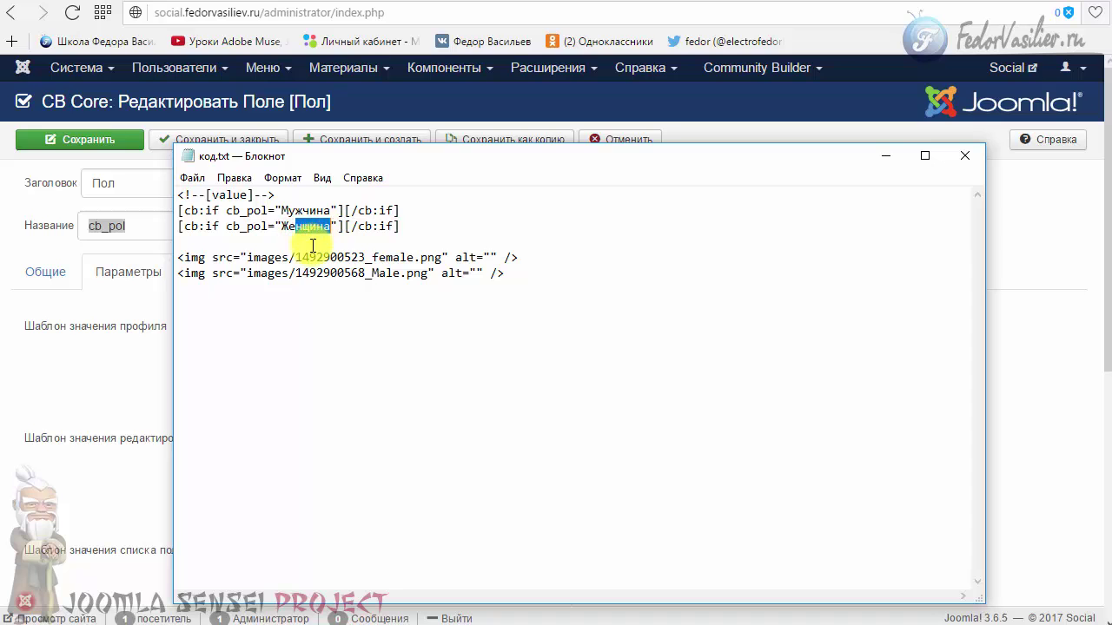
left_click(50, 211)
left_click(39, 274)
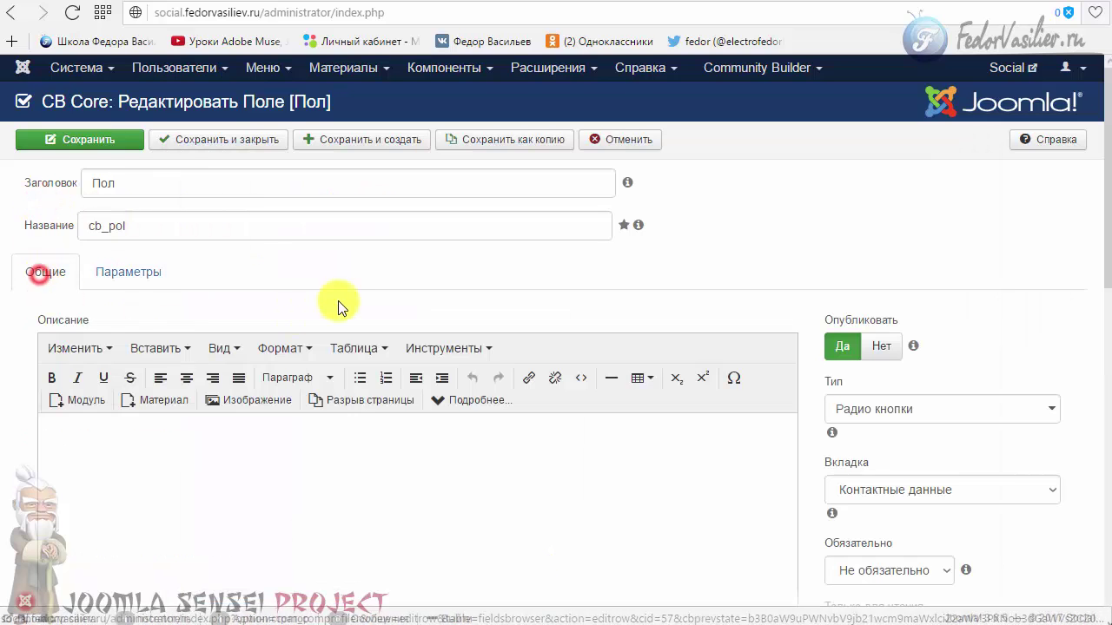
scroll(342, 295, "down", 6)
scroll(342, 294, "down", 3)
left_click_drag(216, 283, 92, 286)
double_click(193, 391)
left_click_drag(211, 283, 90, 280)
left_click(220, 214)
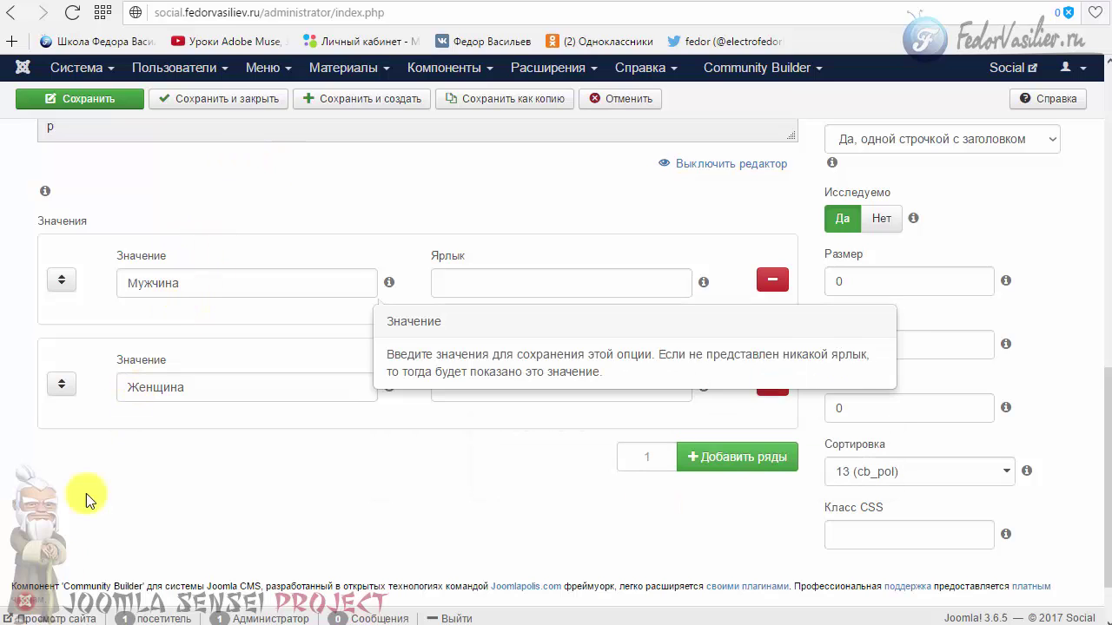
Switch to код.txt and review the "Мужчина" and "Женщина" conditions together with the female and male image tags below them
key("alt+Tab")
left_click(309, 213)
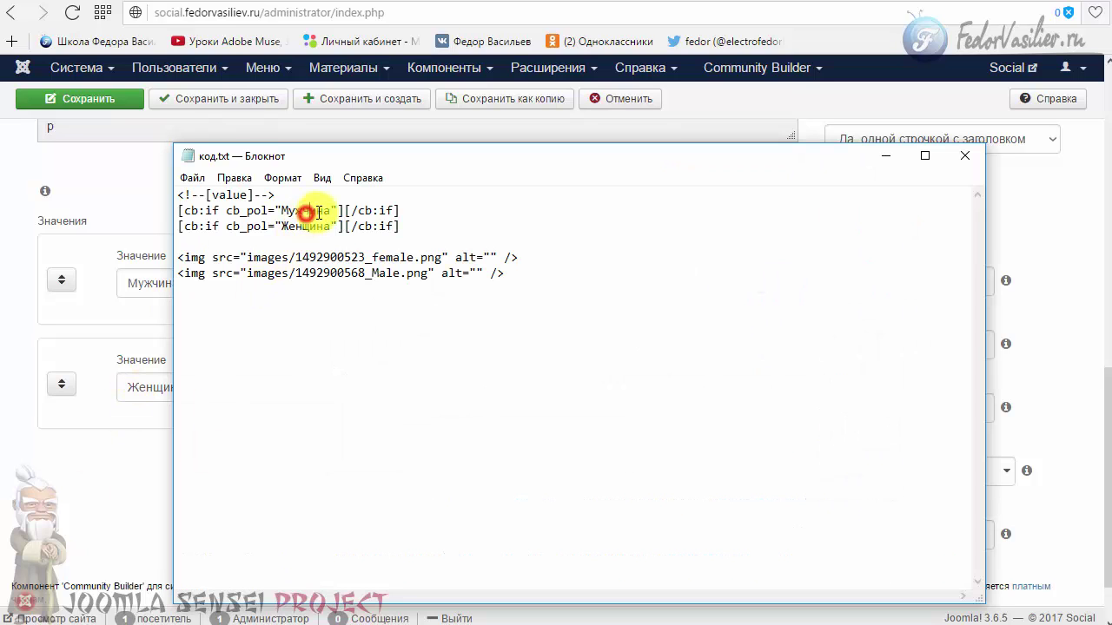
left_click_drag(331, 212, 291, 213)
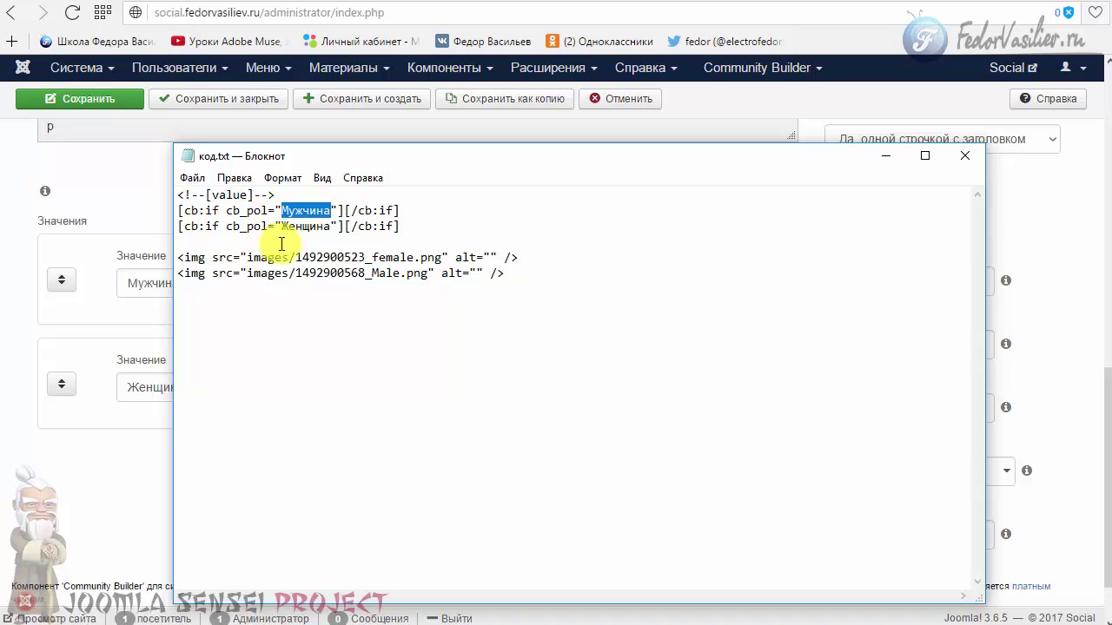
left_click(299, 226)
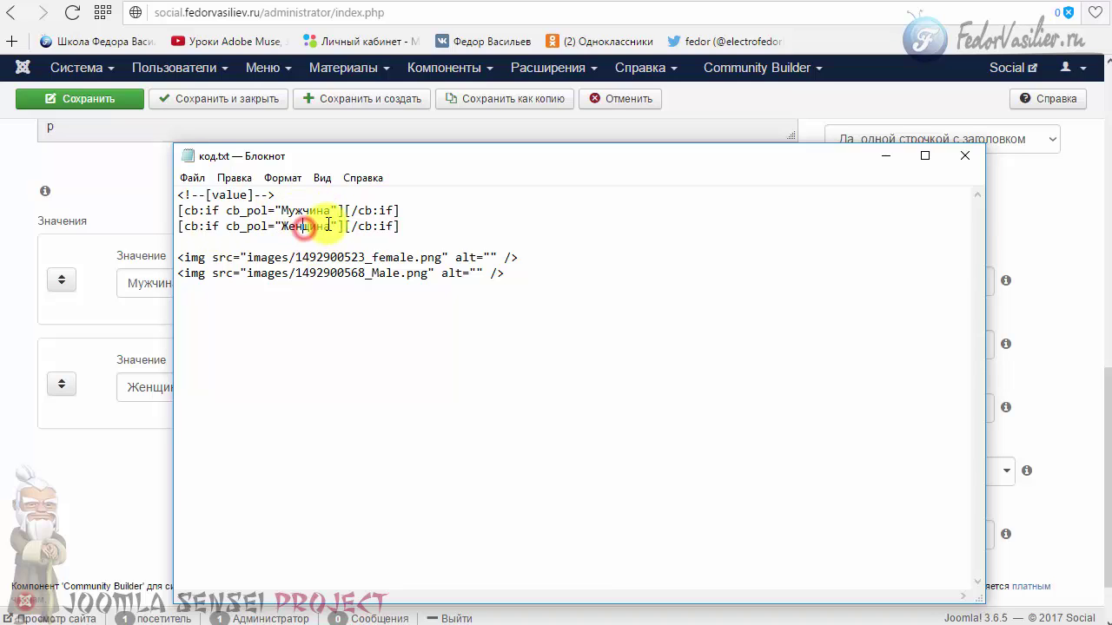
left_click_drag(329, 225, 283, 210)
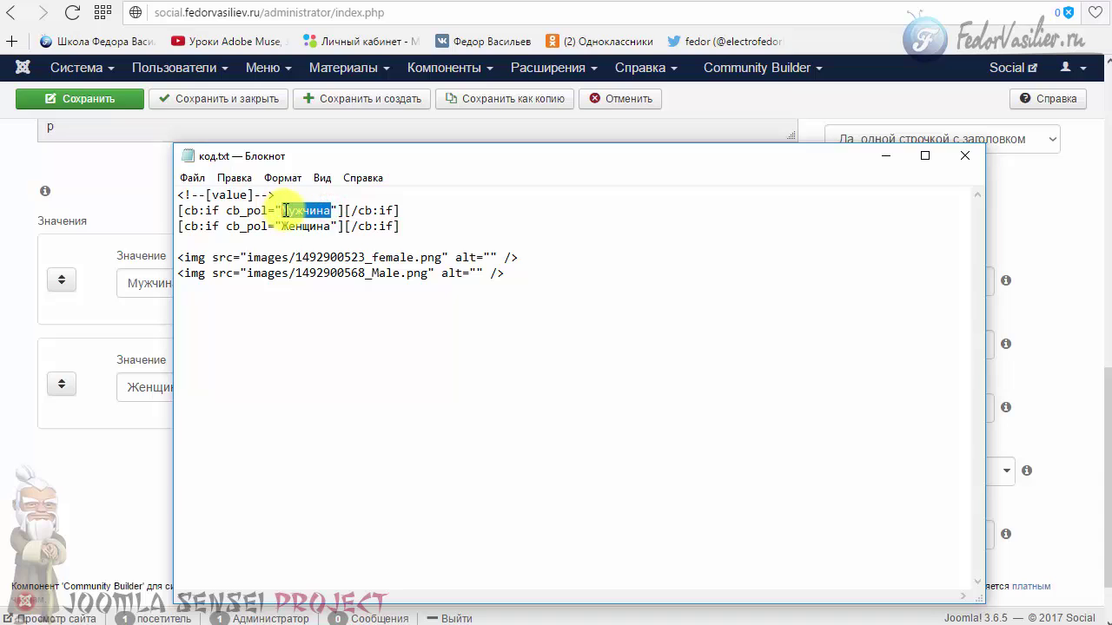
left_click(445, 224)
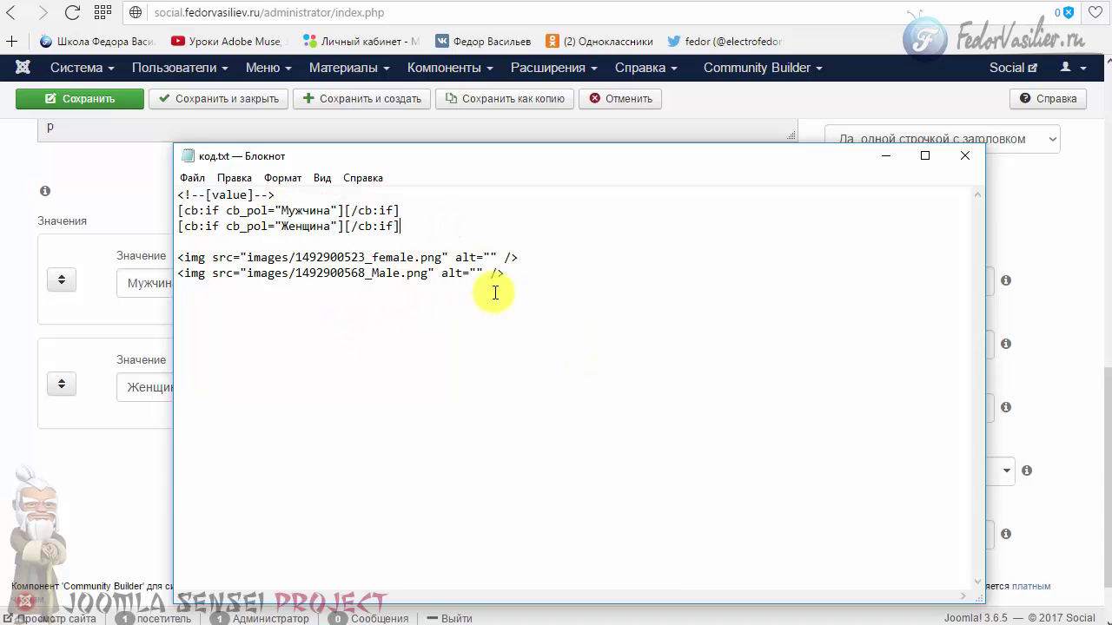
left_click_drag(520, 274, 171, 260)
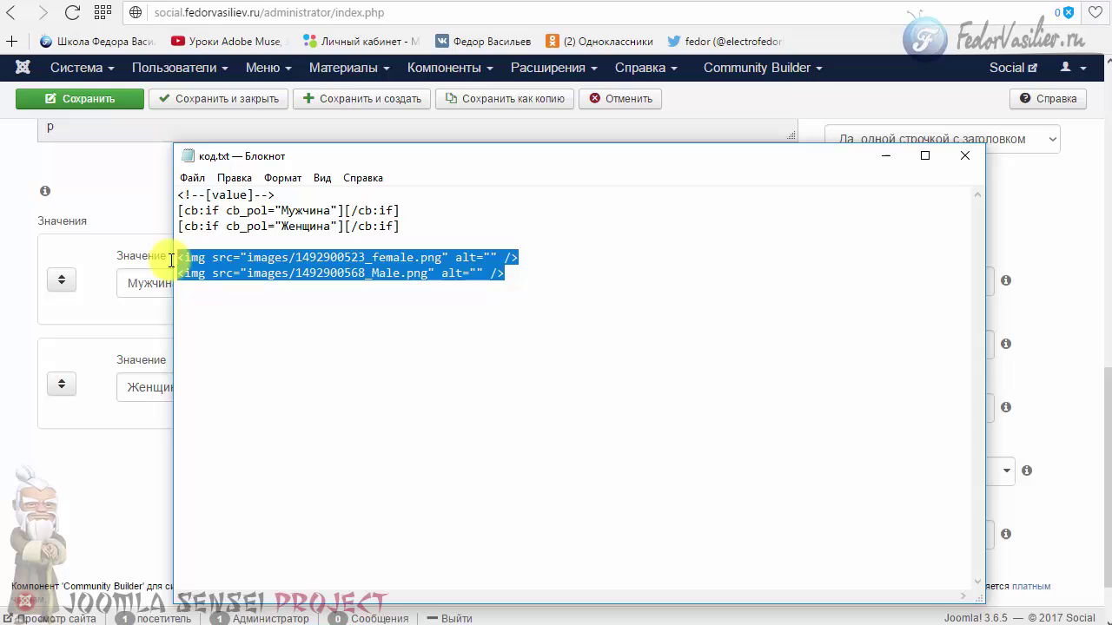
left_click(362, 315)
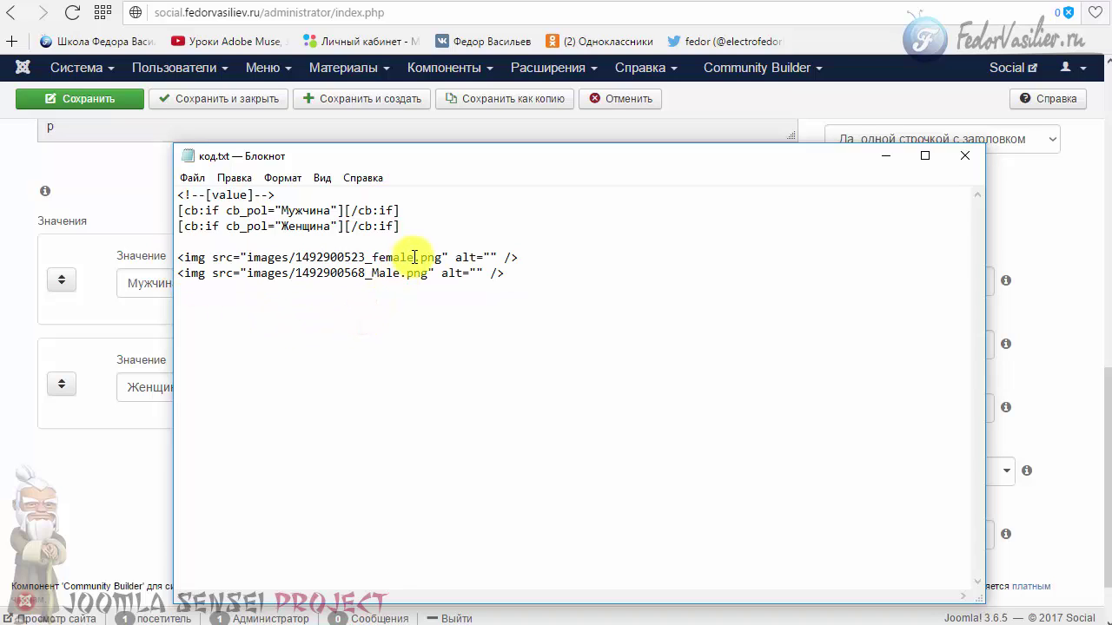
double_click(386, 274)
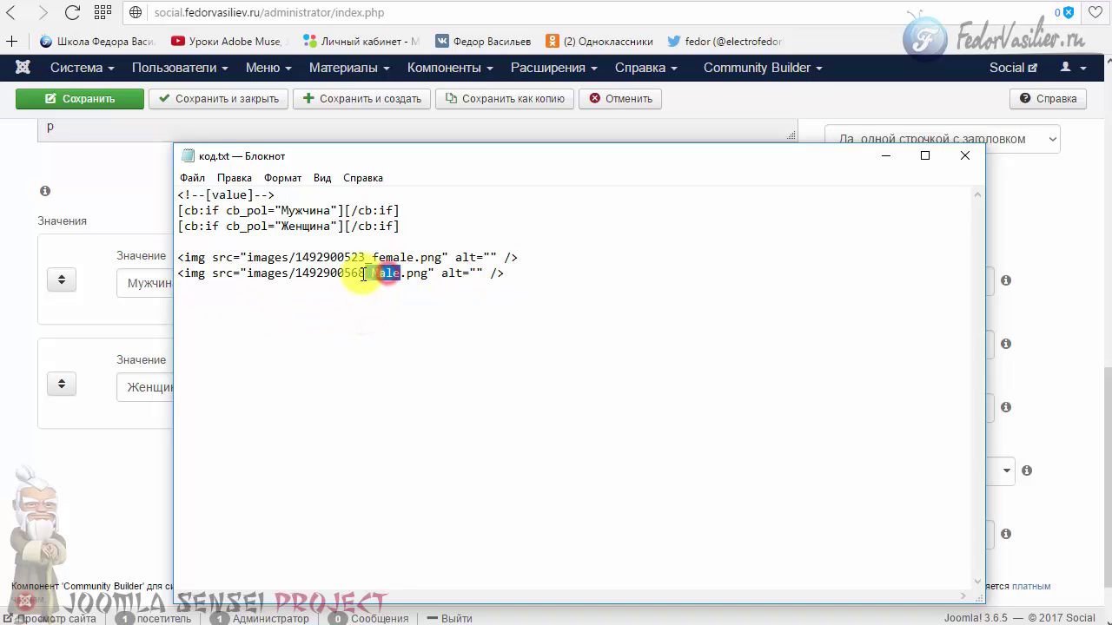
left_click(422, 303)
left_click_drag(504, 274, 180, 270)
right_click(300, 273)
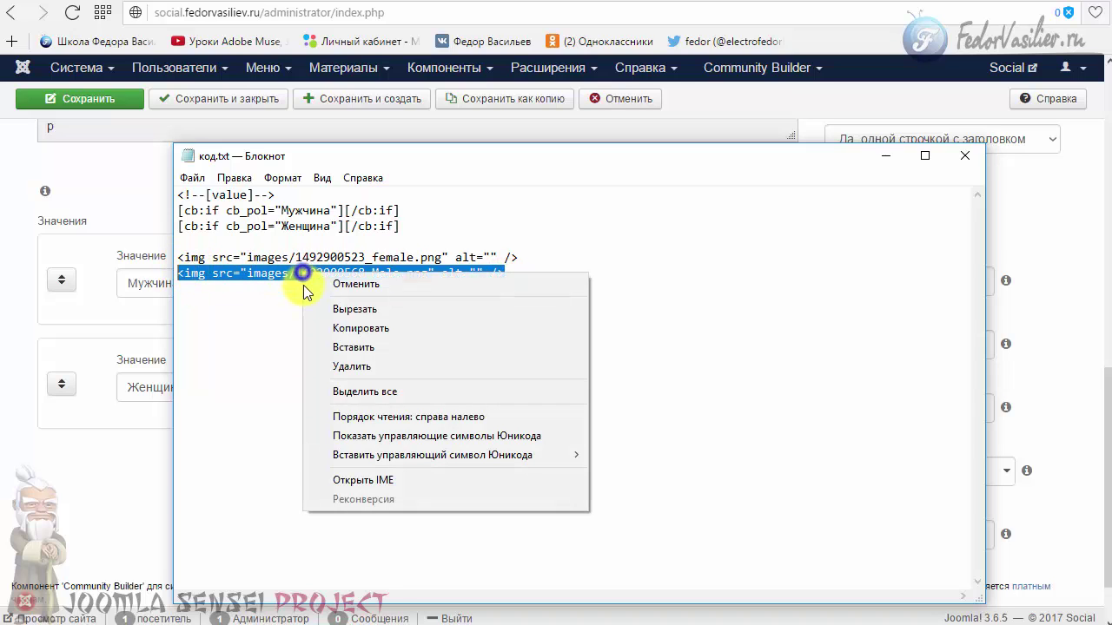
left_click(350, 327)
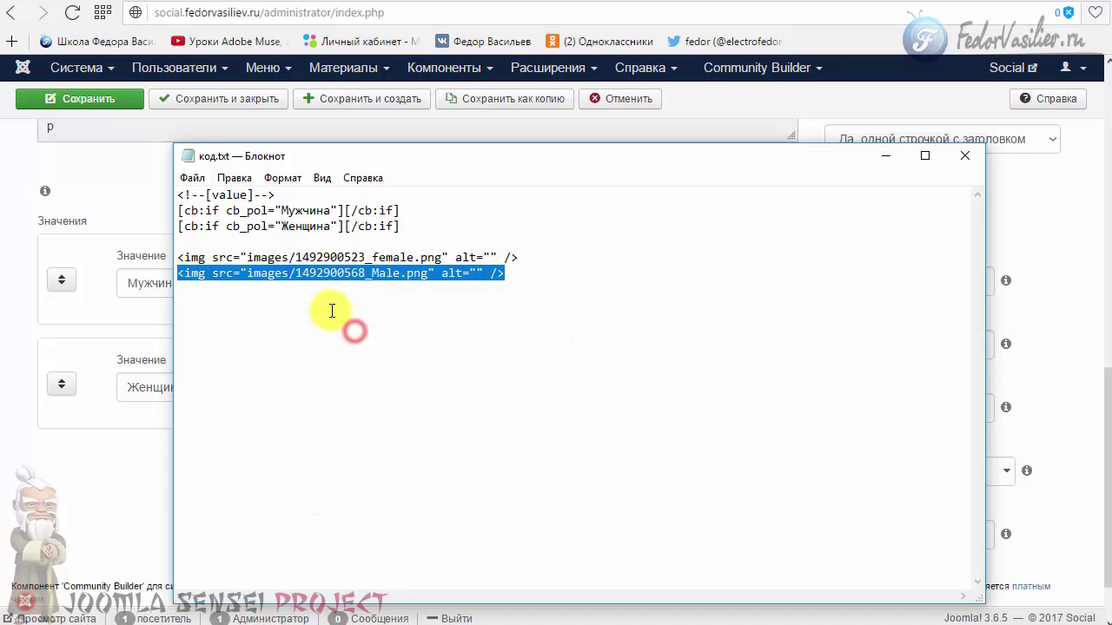
left_click(345, 211)
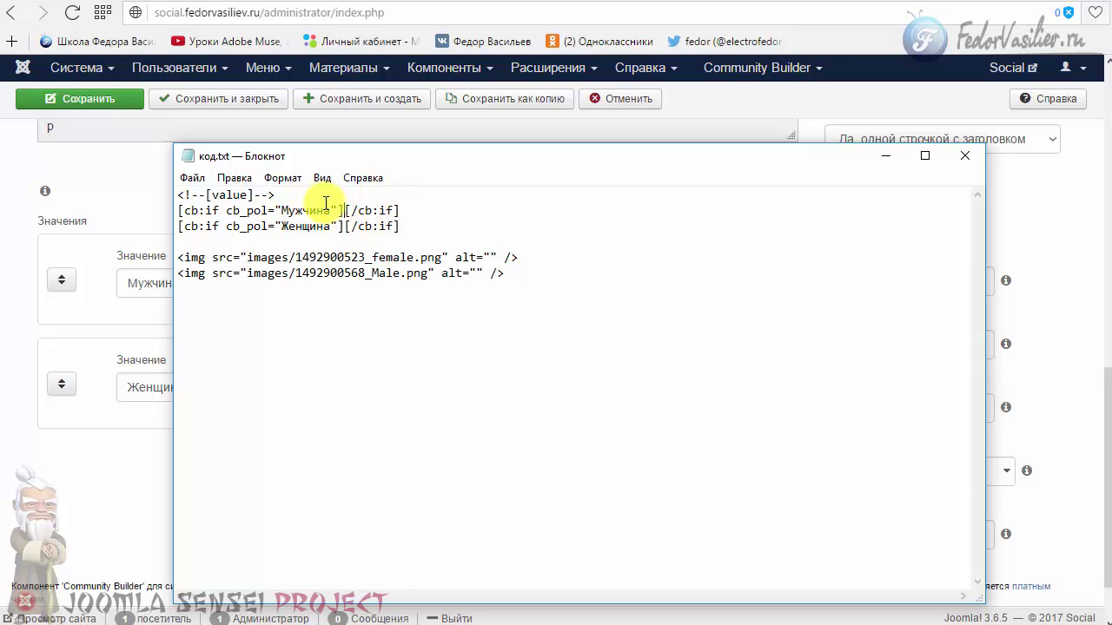
left_click_drag(343, 210, 178, 210)
left_click_drag(401, 211, 346, 211)
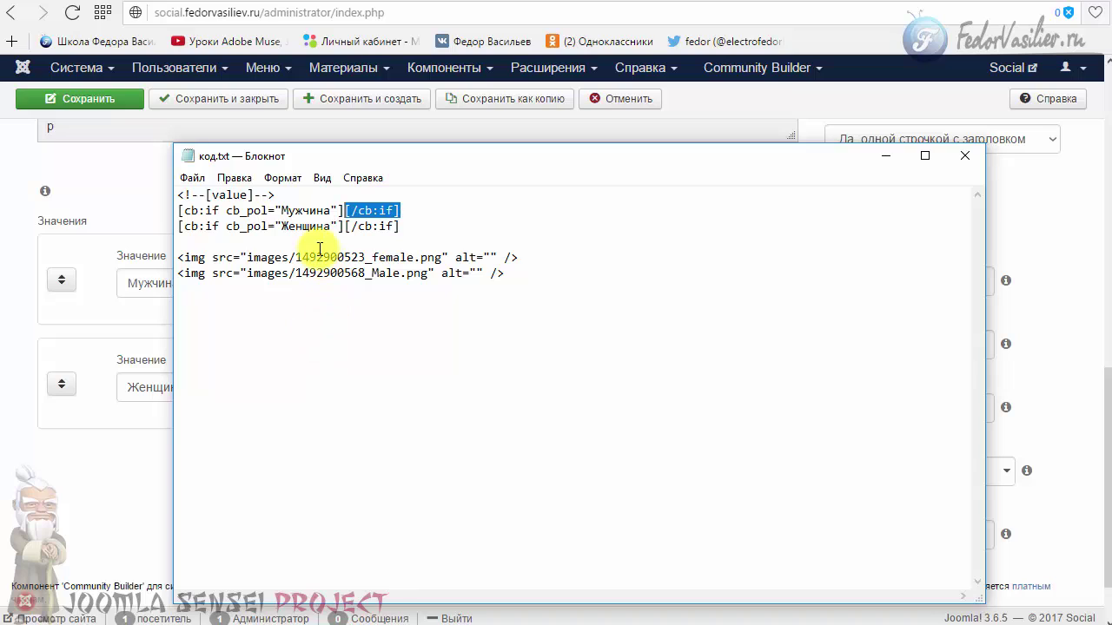
left_click(322, 211)
left_click(343, 210)
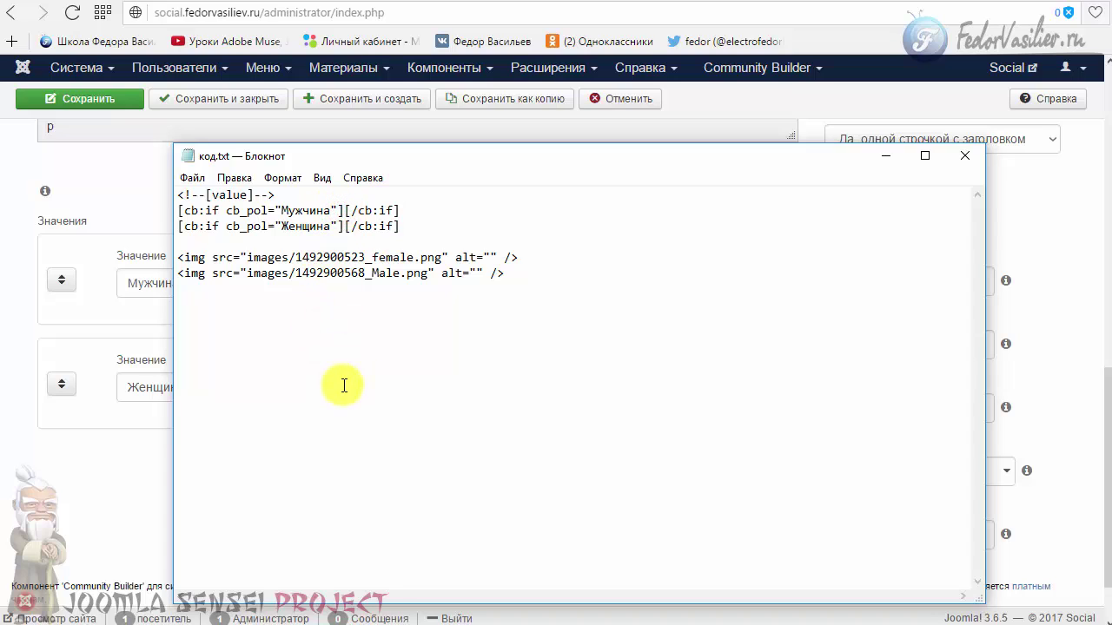
key("ctrl+v")
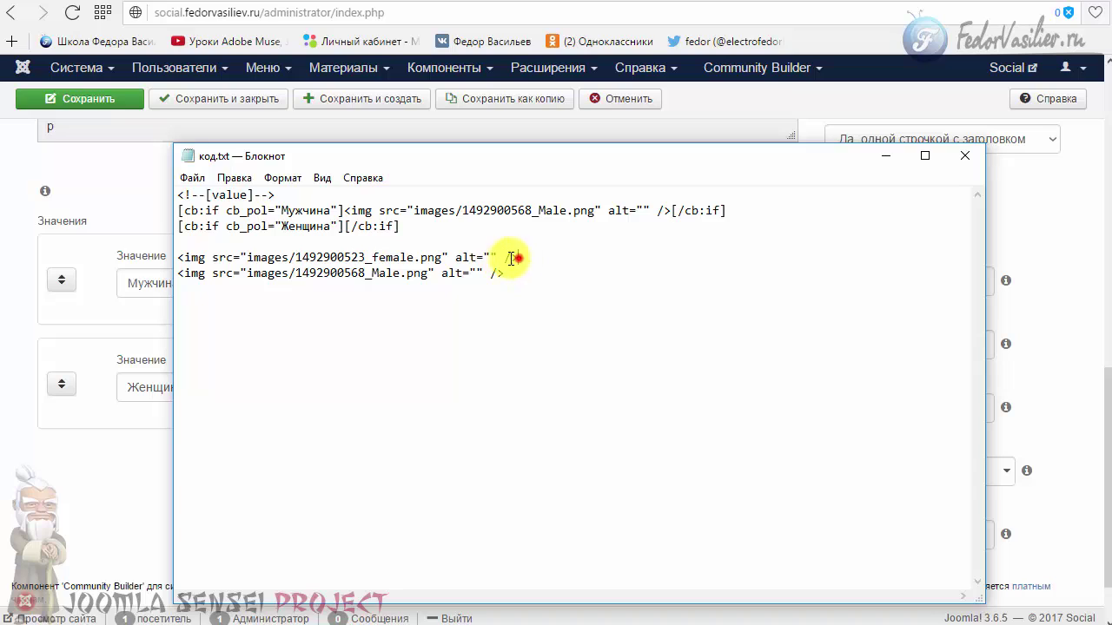
left_click_drag(515, 257, 187, 249)
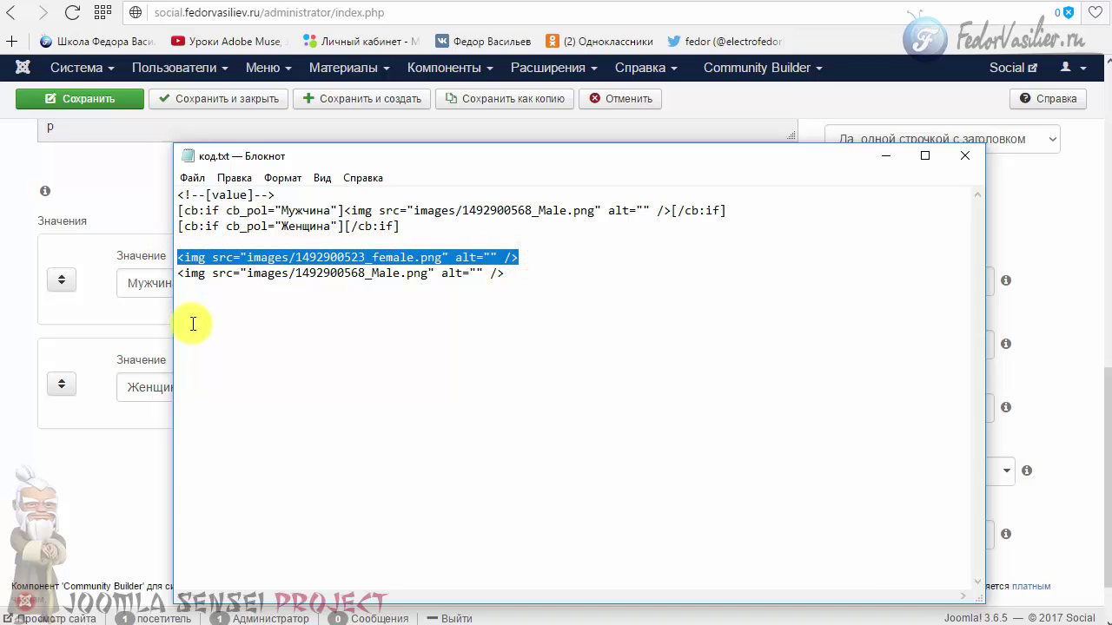
left_click(344, 226)
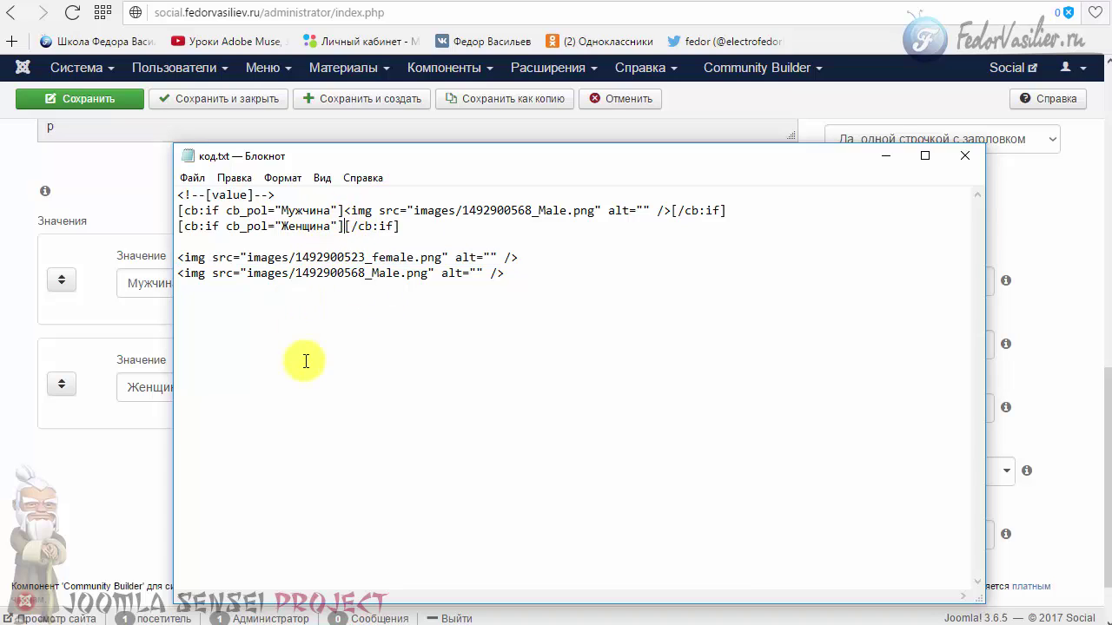
key("ctrl+v")
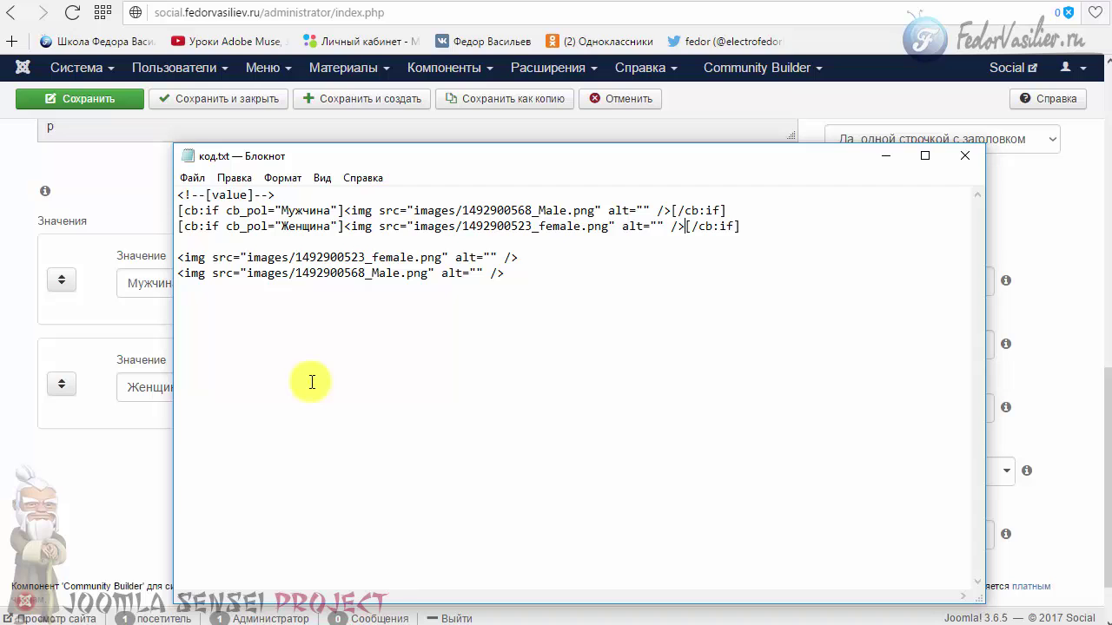
Check the option values in the Joomla field form against код.txt and review the "Женщина" condition, its image tag and the value comment
left_click(142, 199)
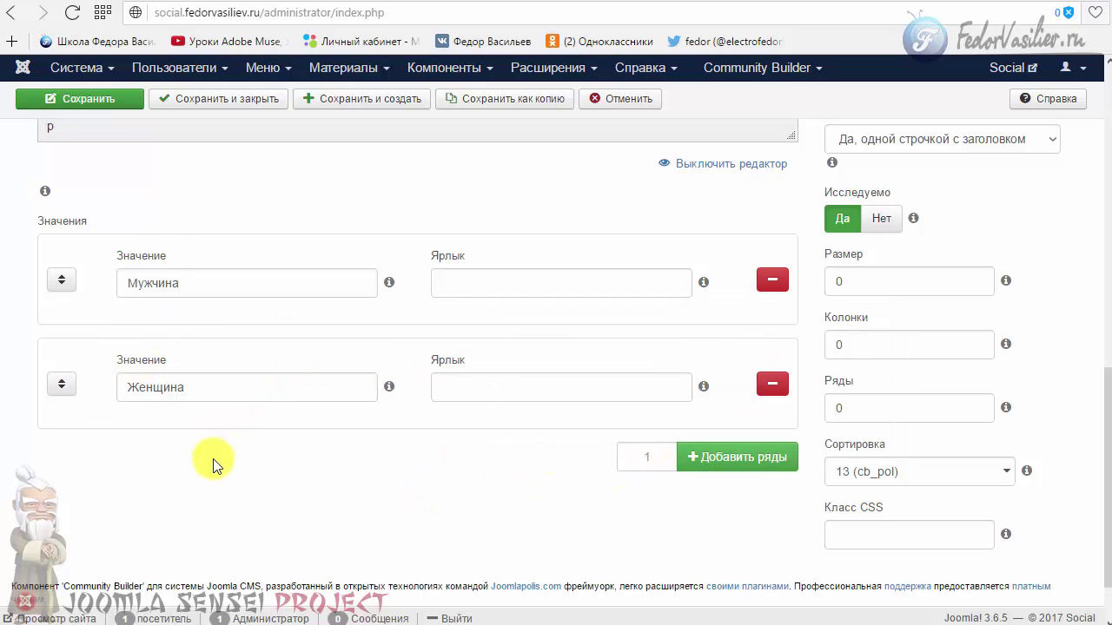
key("alt+Tab")
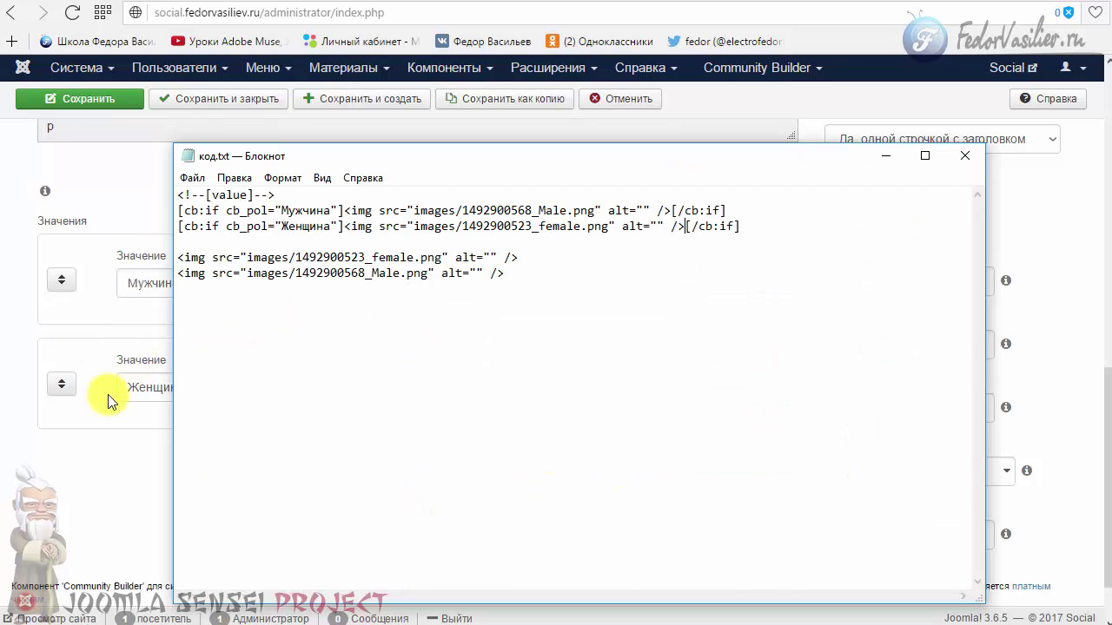
left_click_drag(734, 225, 174, 227)
left_click(354, 223)
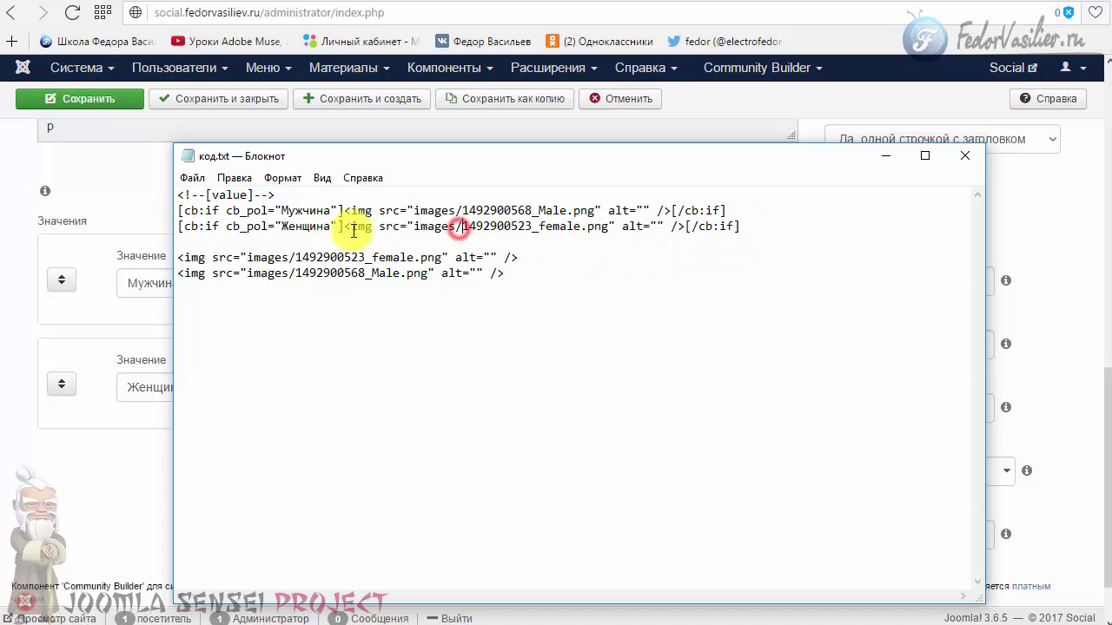
left_click_drag(345, 225, 660, 225)
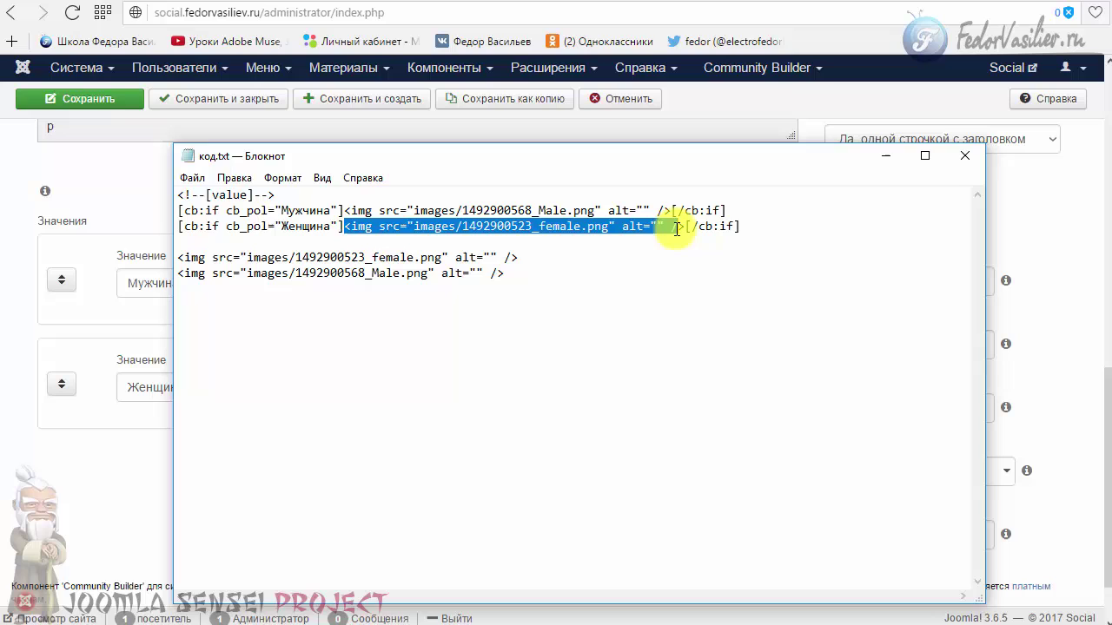
left_click(263, 227)
left_click_drag(334, 226, 278, 226)
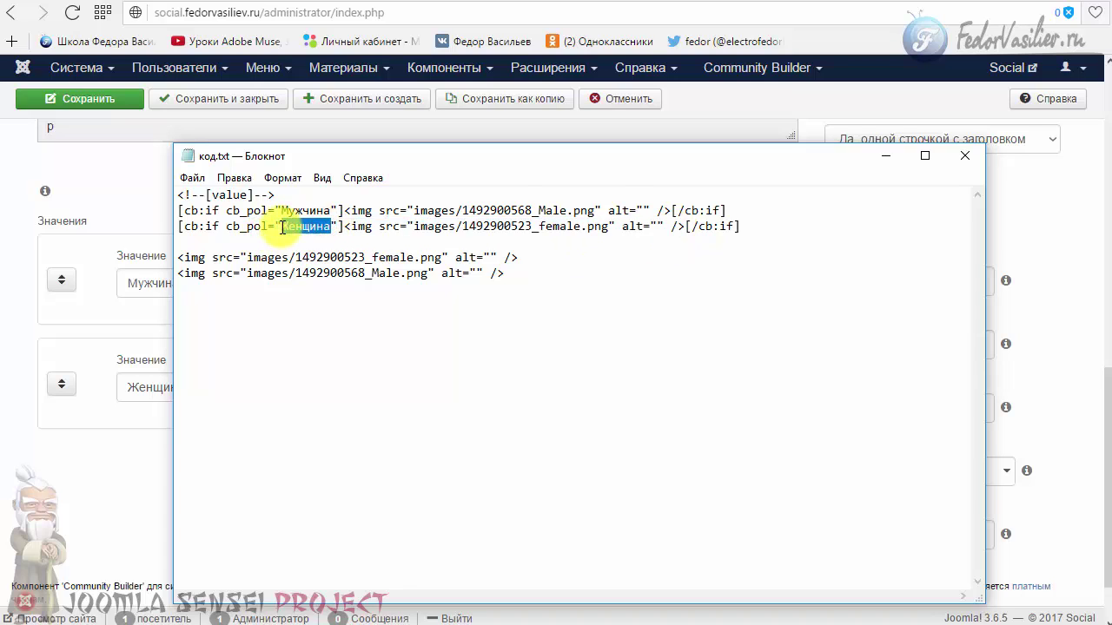
left_click(366, 230)
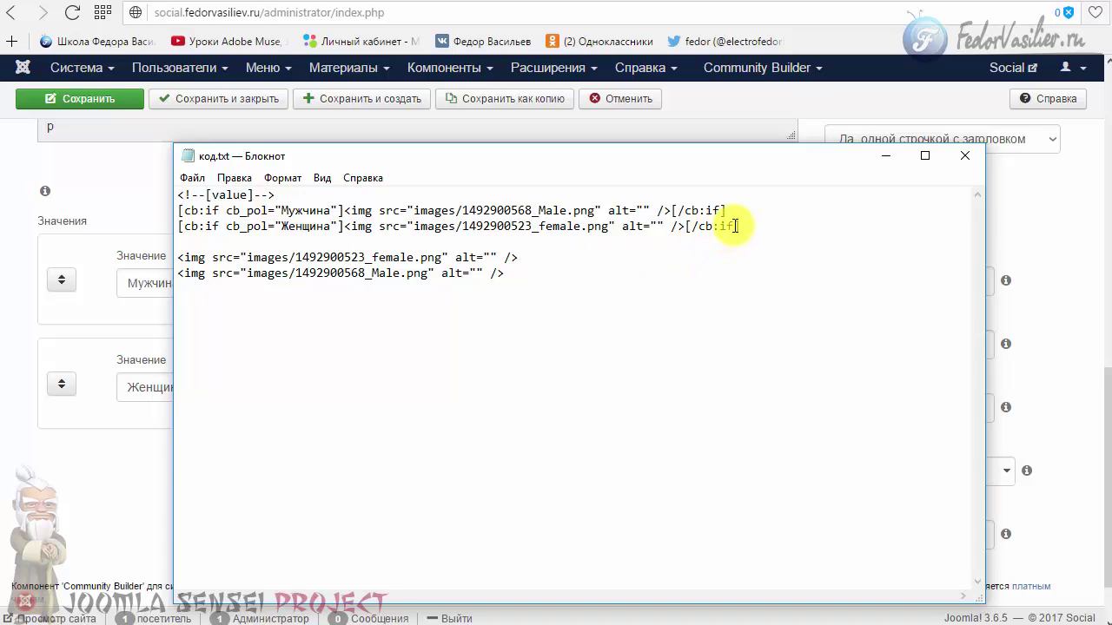
left_click_drag(283, 193, 178, 194)
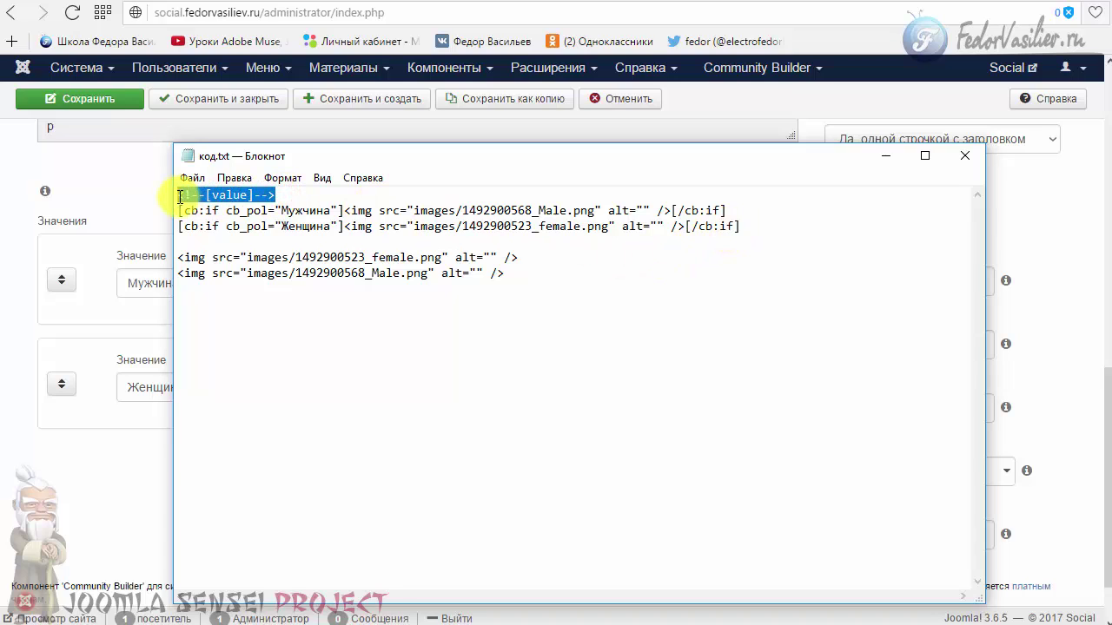
left_click(689, 229)
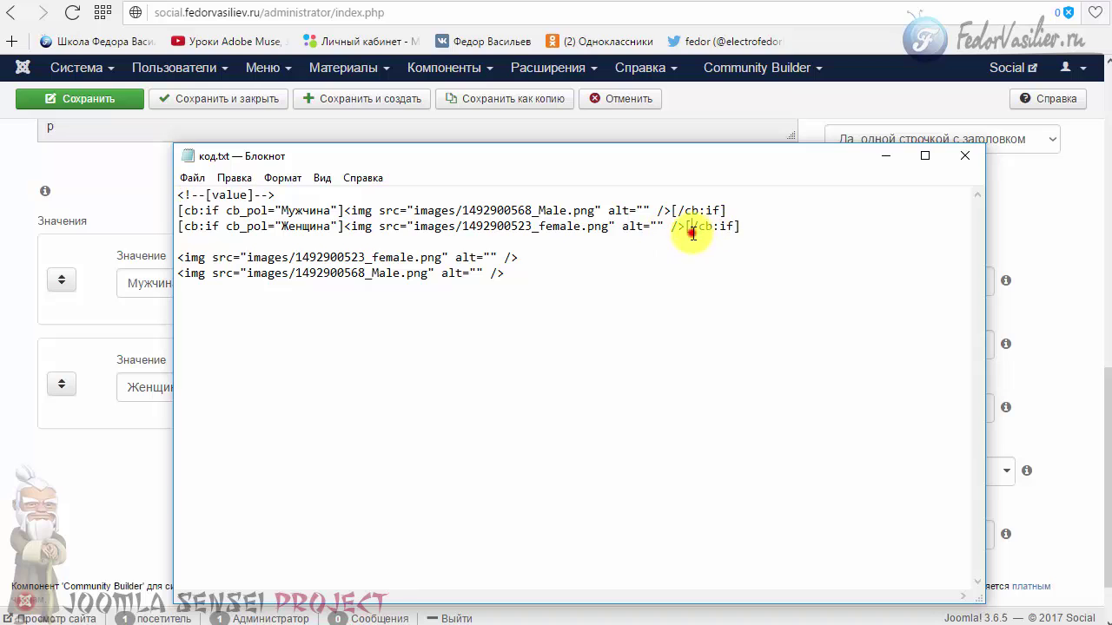
Copy the [value] comment line and both completed cb:if lines from код.txt
left_click_drag(742, 226, 175, 194)
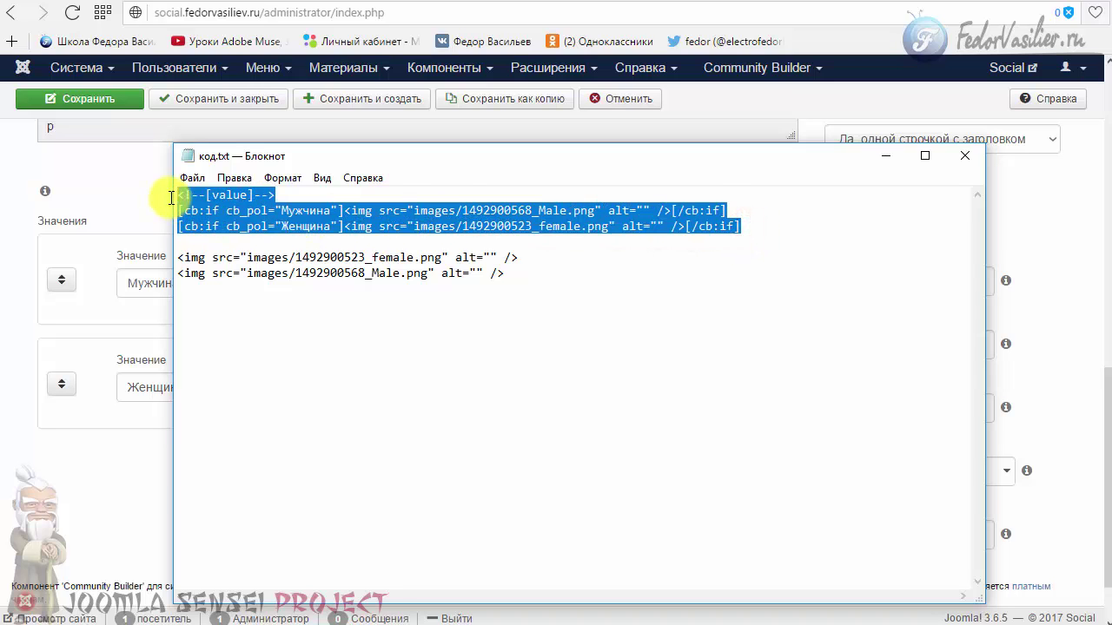
right_click(234, 219)
left_click(289, 275)
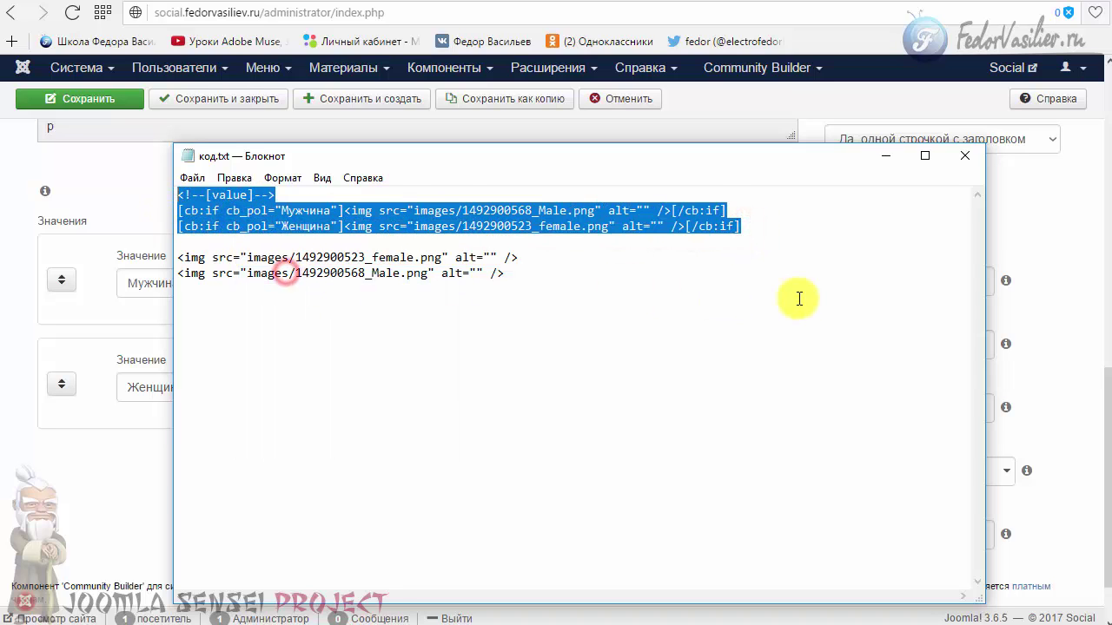
Return to the Joomla field form and paste the copied code into the "Шаблон значения профиля" template in the field's parameters
key("alt+Tab")
scroll(384, 350, "up", 10)
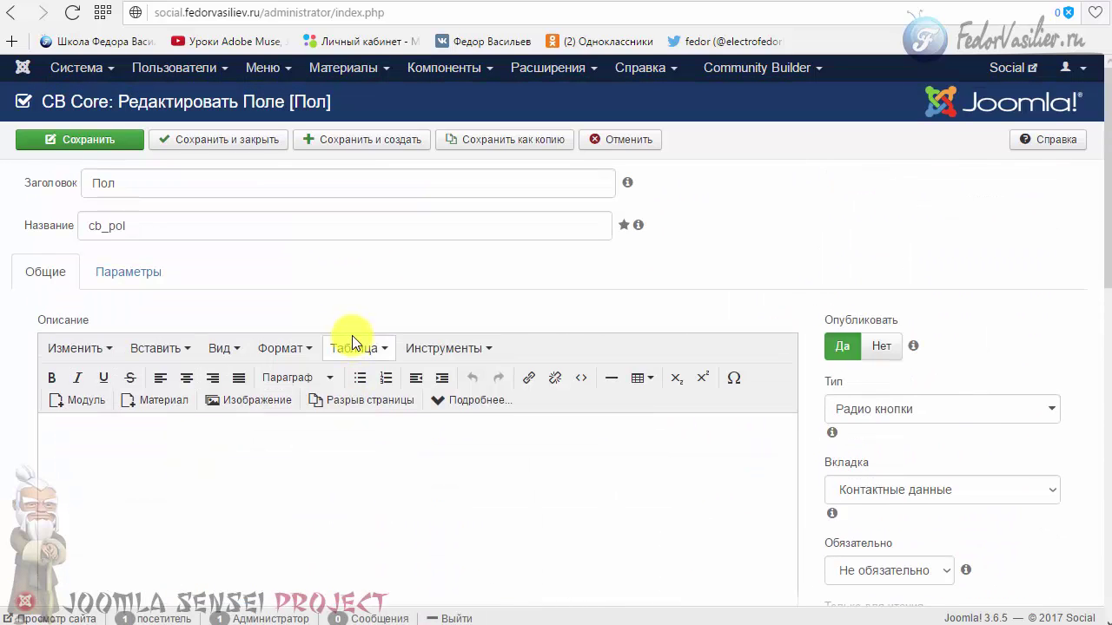
left_click(149, 288)
scroll(576, 359, "down", 1)
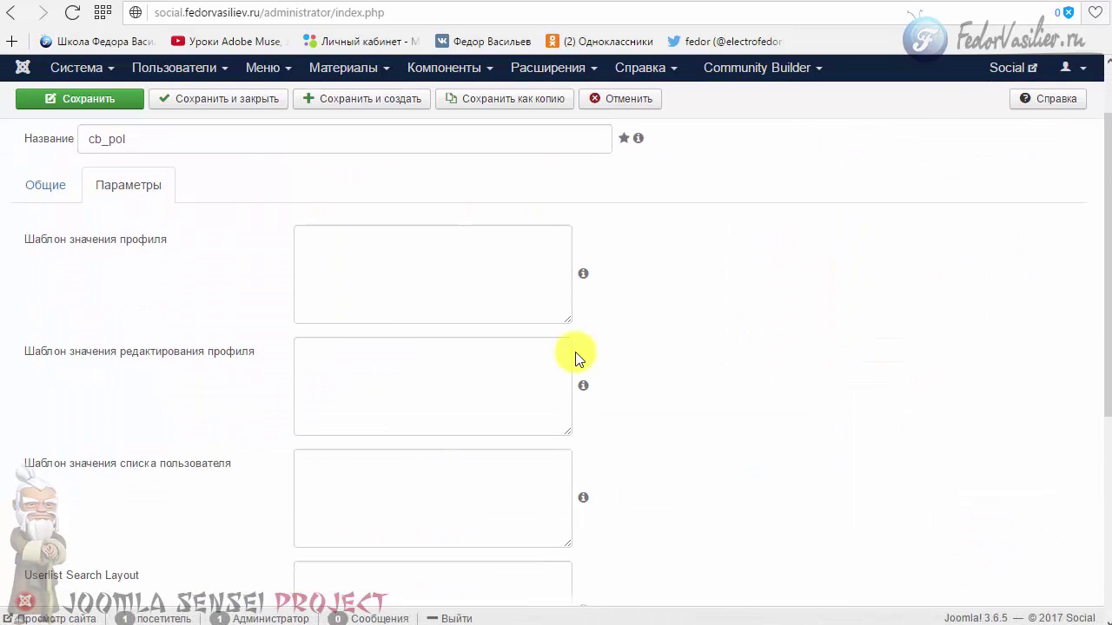
scroll(375, 350, "down", 2)
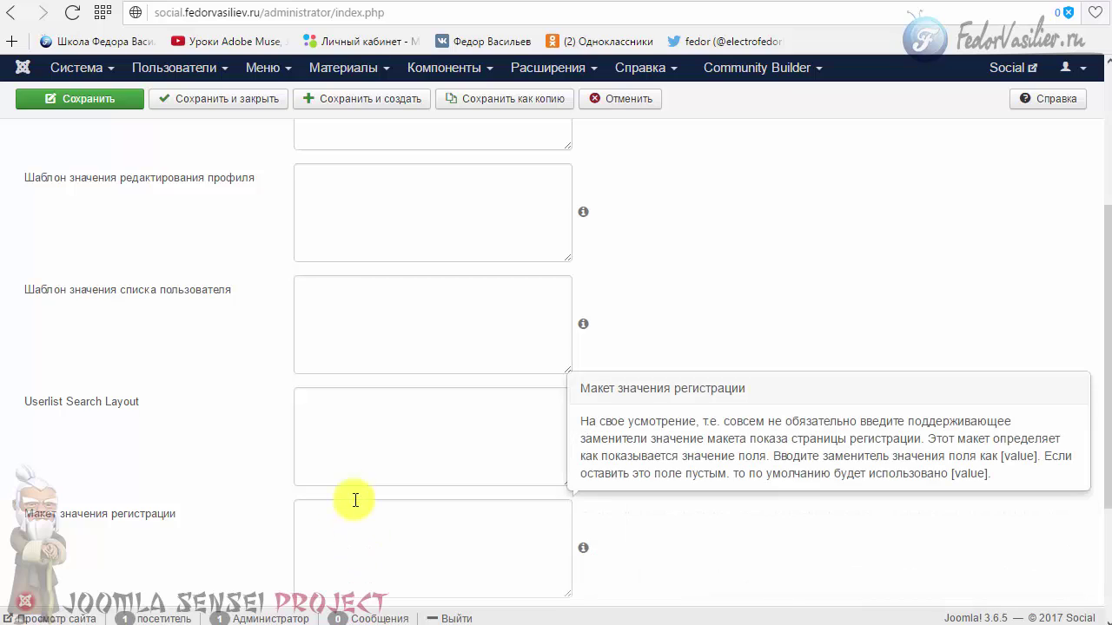
scroll(355, 501, "down", 2)
scroll(359, 441, "down", 1)
scroll(372, 390, "up", 3)
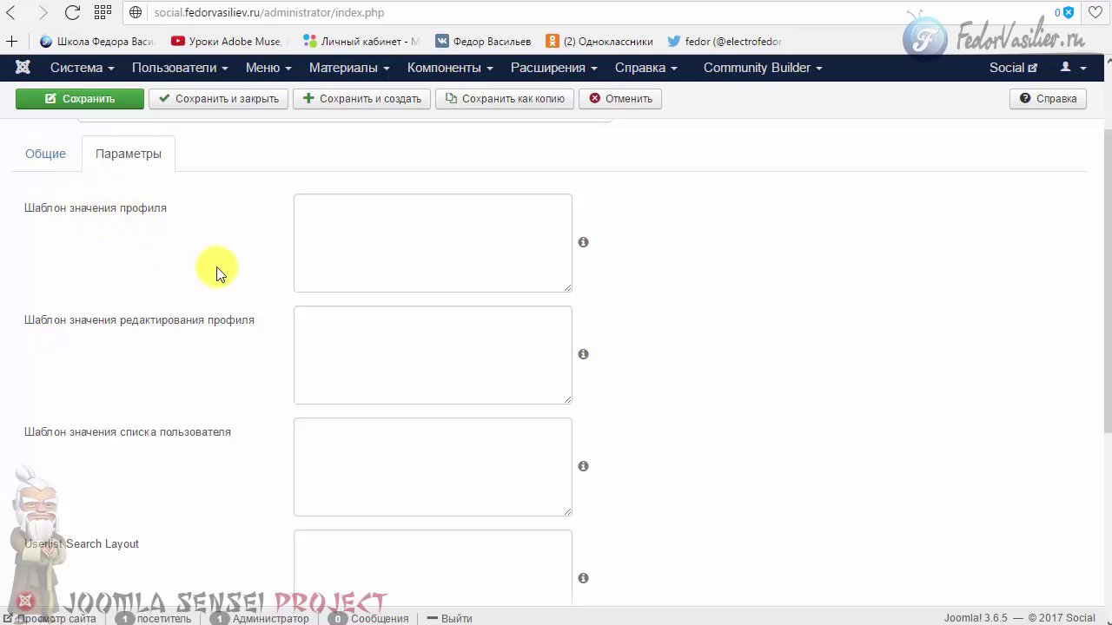
right_click(325, 230)
left_click(360, 327)
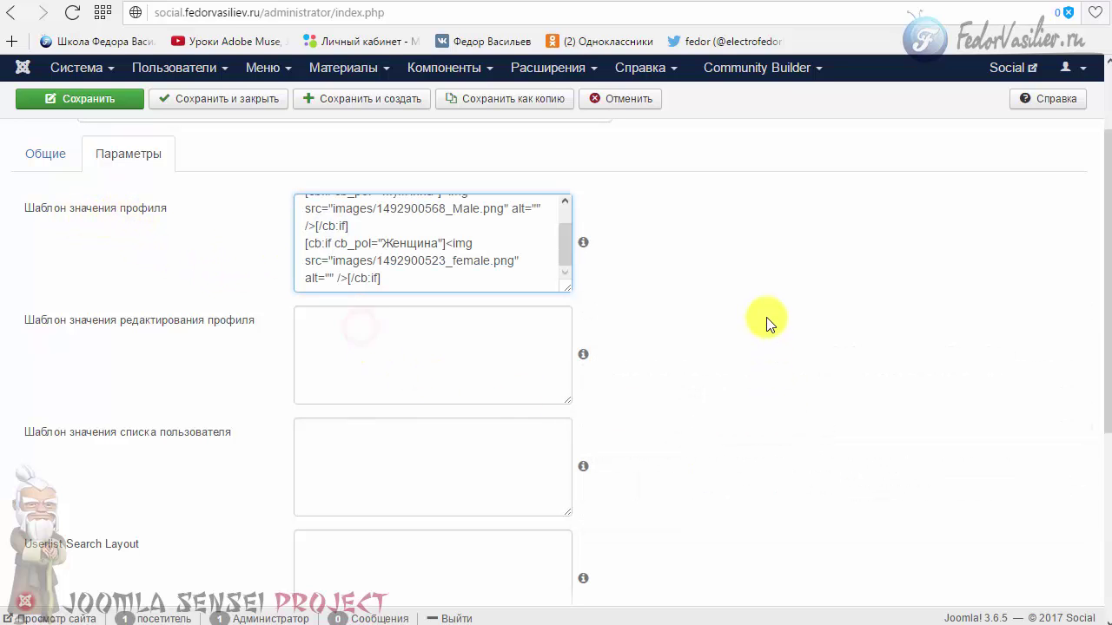
Switch to the site's profile page and open the "Участники" member list
scroll(766, 311, "down", 1)
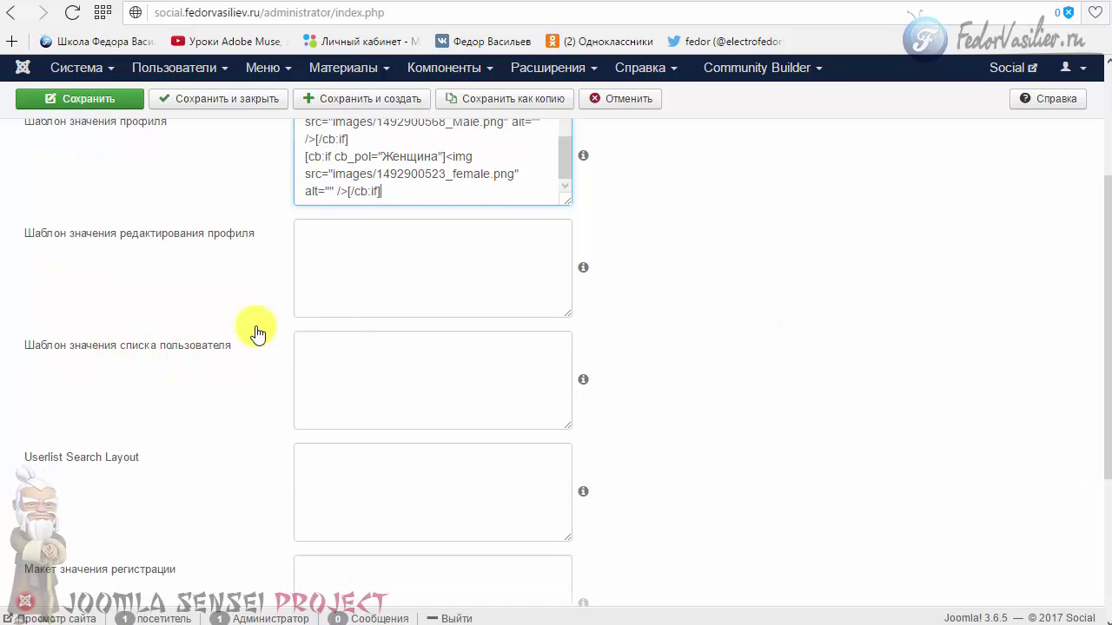
left_click(795, 1)
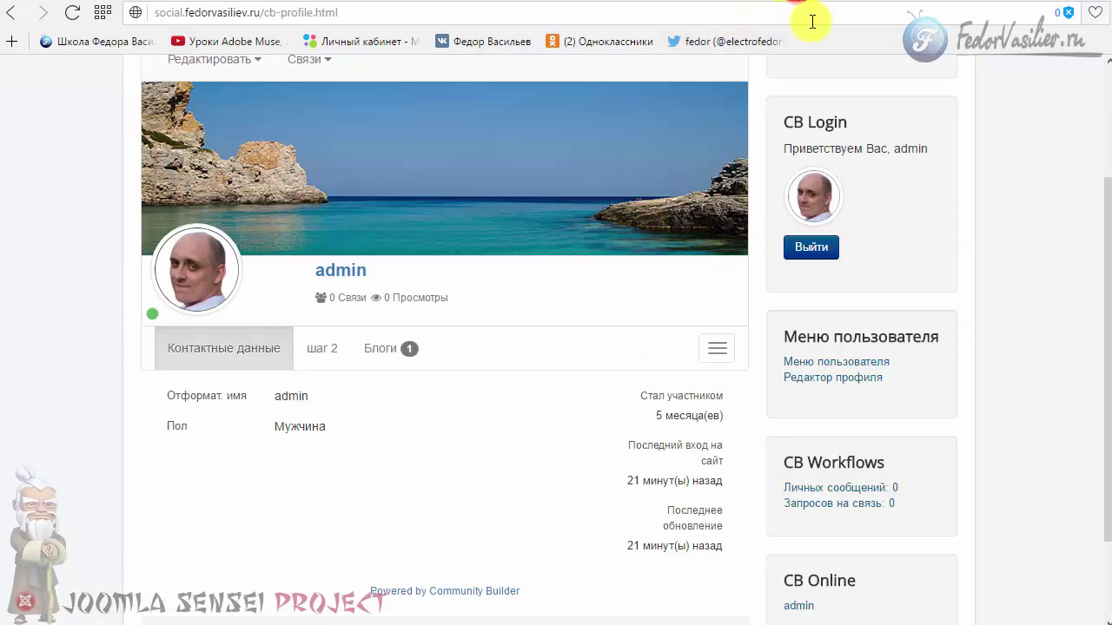
scroll(886, 297, "up", 3)
left_click(794, 211)
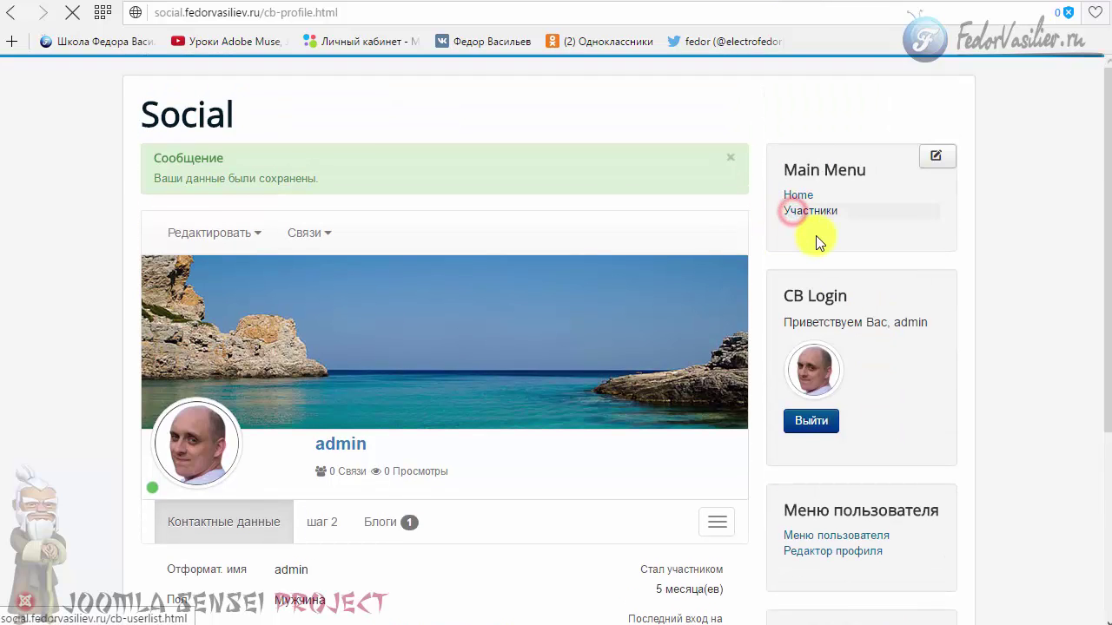
Examine the "Пол" line under each member's avatar throughout the user list
scroll(298, 194, "down", 4)
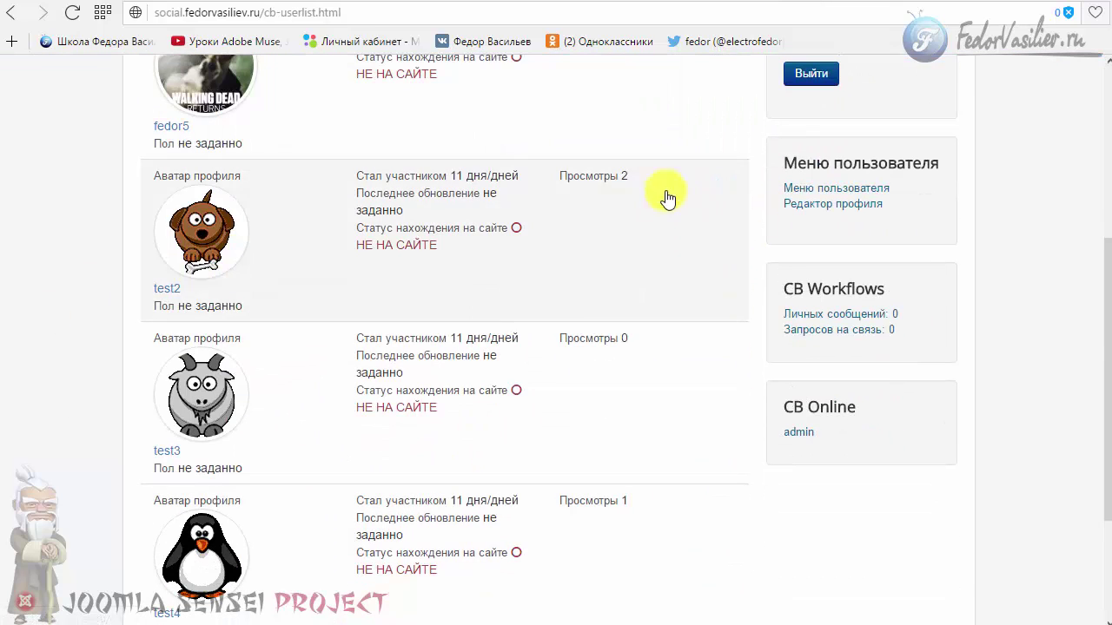
scroll(683, 248, "up", 3)
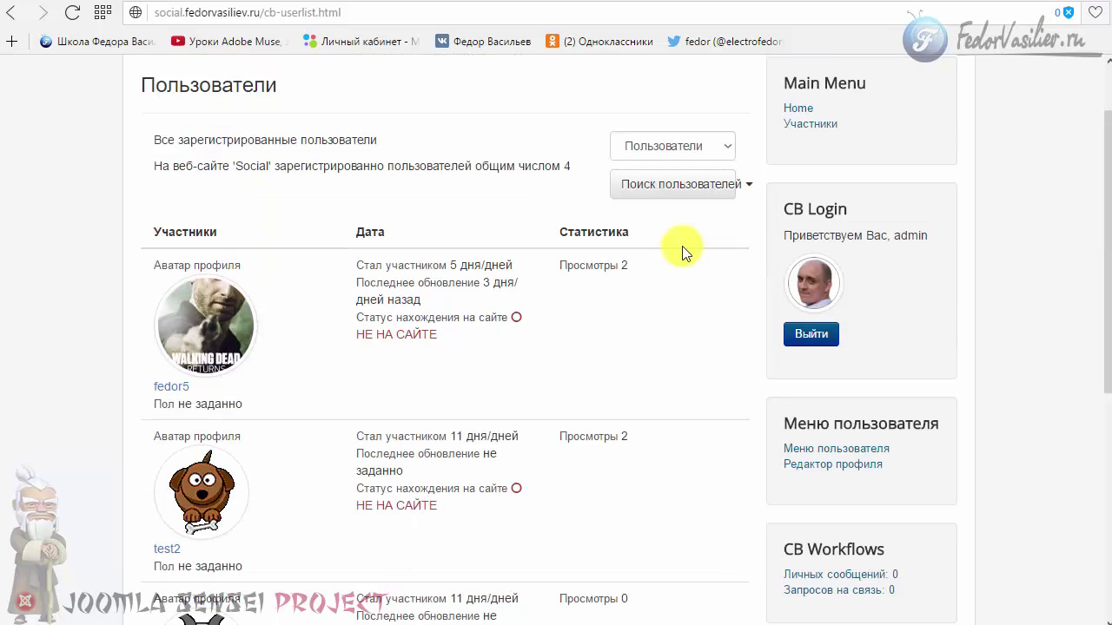
scroll(489, 446, "down", 1)
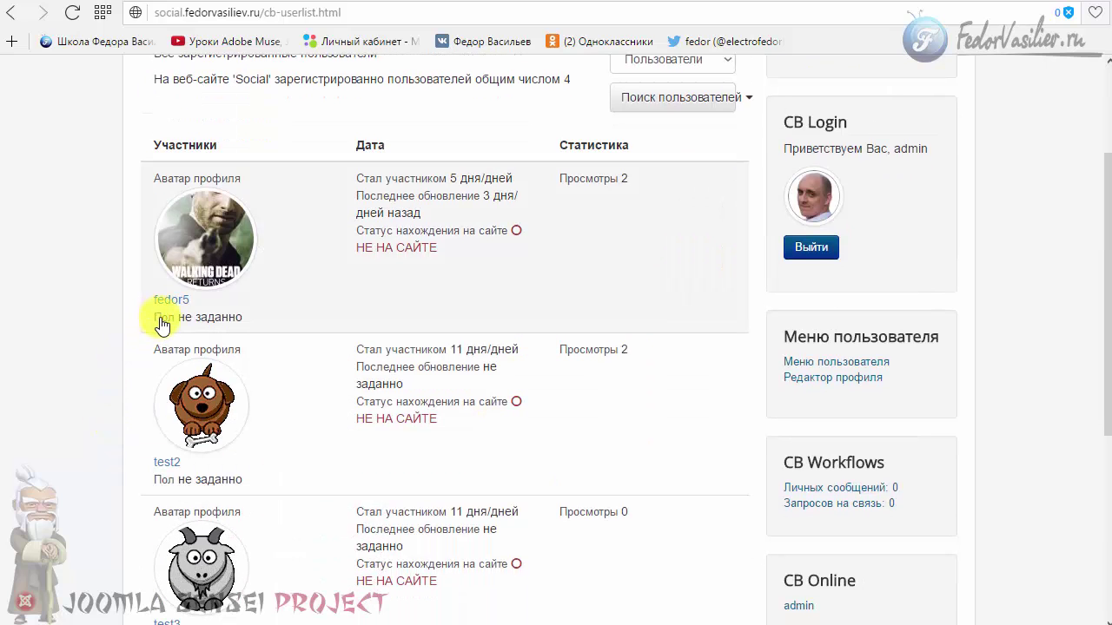
scroll(261, 331, "down", 4)
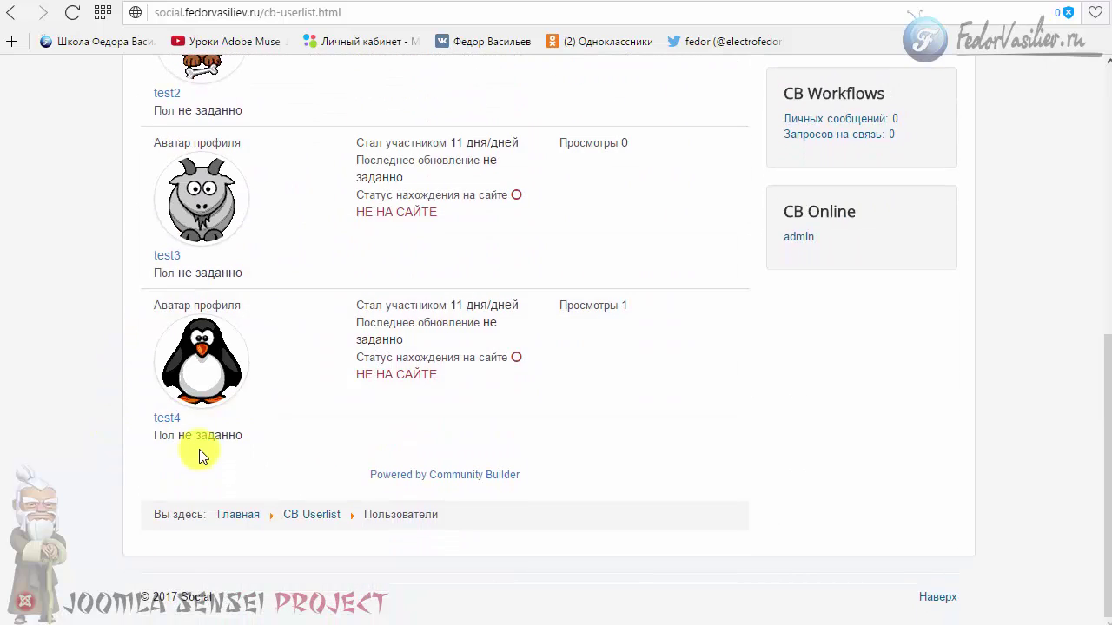
scroll(206, 452, "up", 3)
Return to the Joomla field form and paste the copied conditional code into the "Шаблон значения списка пользователя" template
left_click(745, 4)
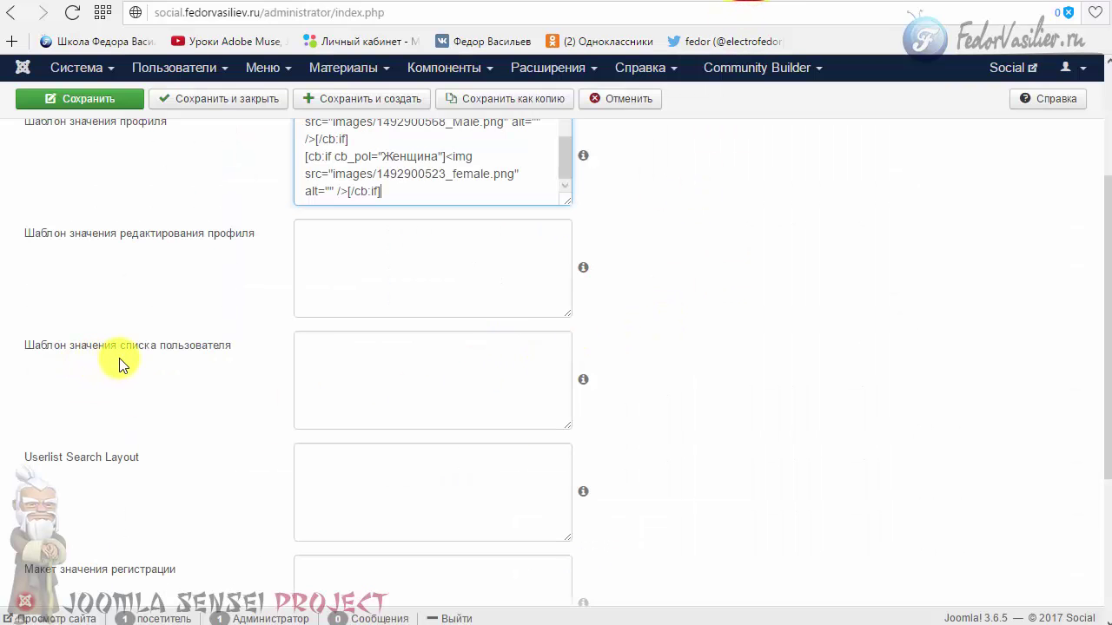
right_click(321, 372)
left_click(370, 463)
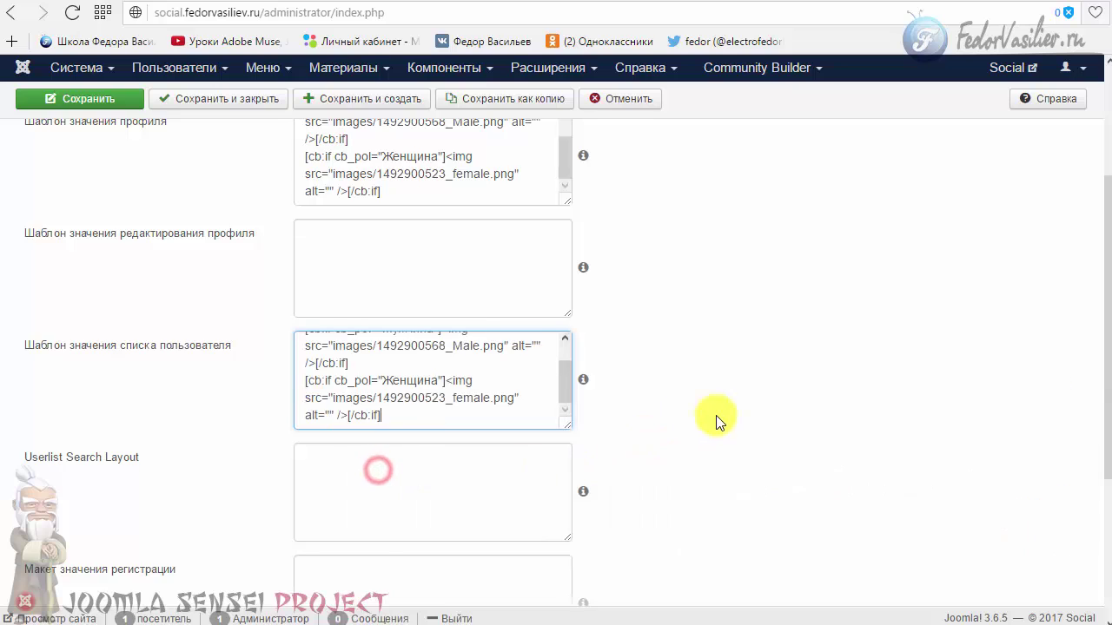
Review the remaining value templates of the "Пол" field, leaving them blank, and save the field
scroll(346, 519, "up", 2)
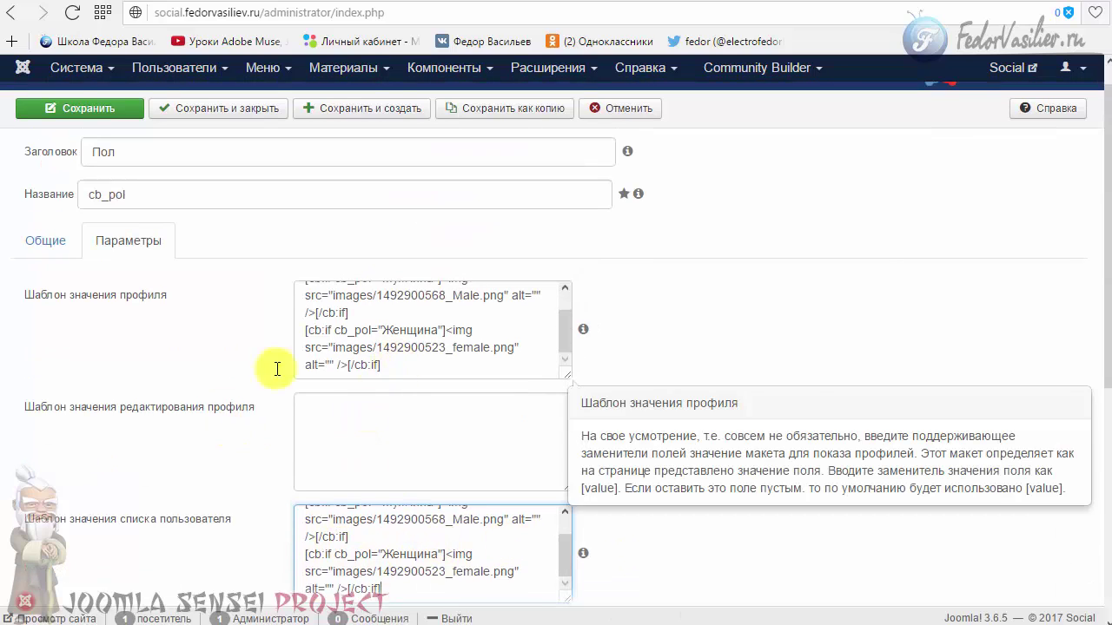
scroll(97, 320, "down", 2)
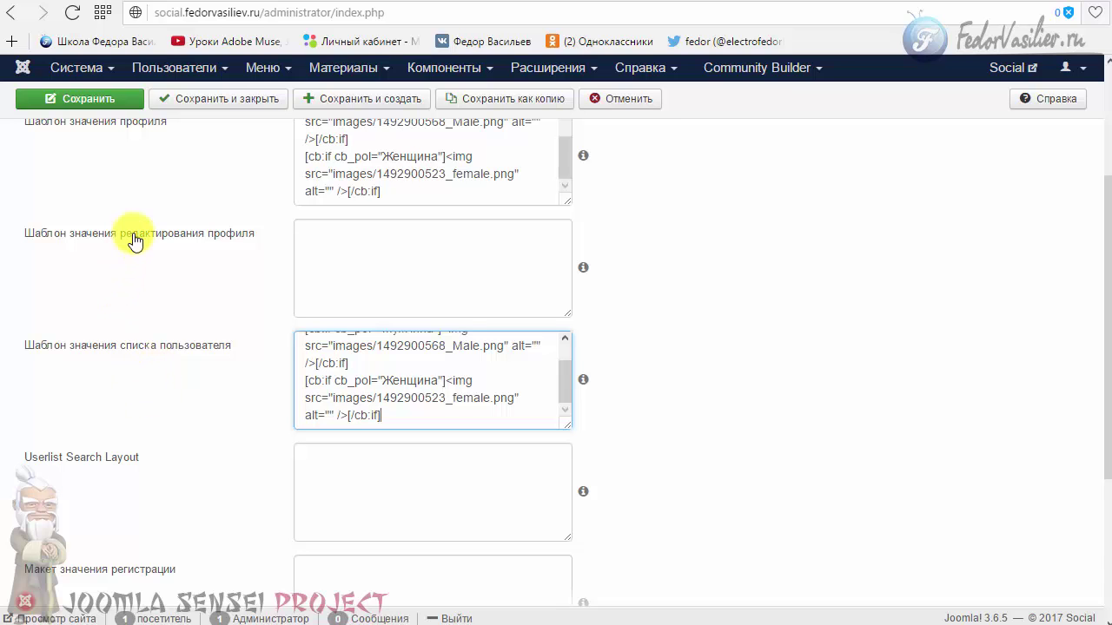
scroll(421, 295, "down", 3)
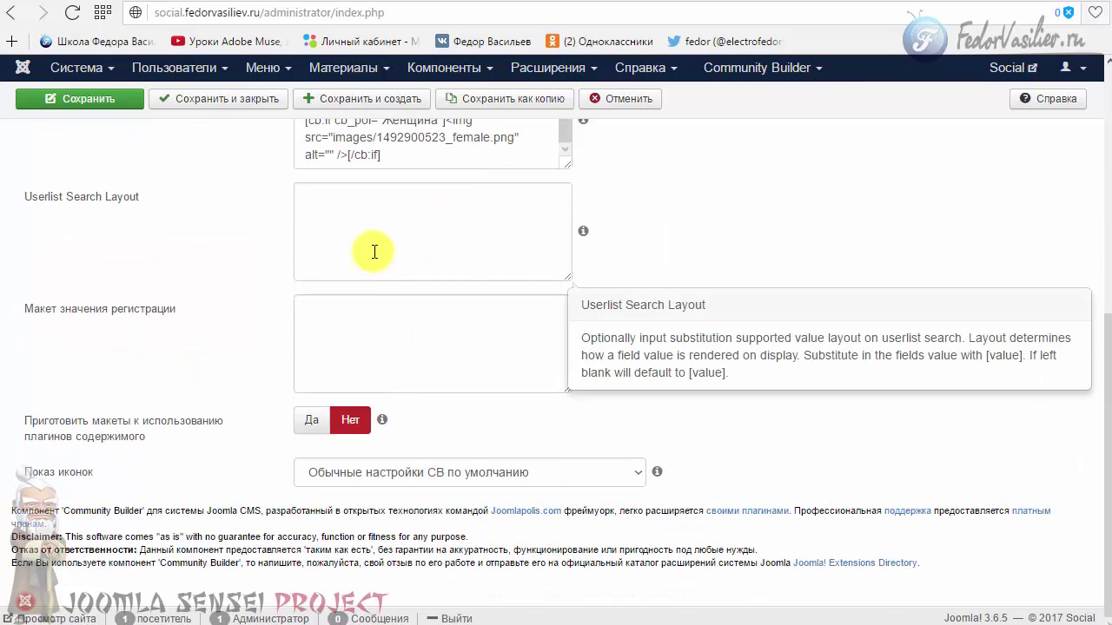
scroll(496, 417, "up", 5)
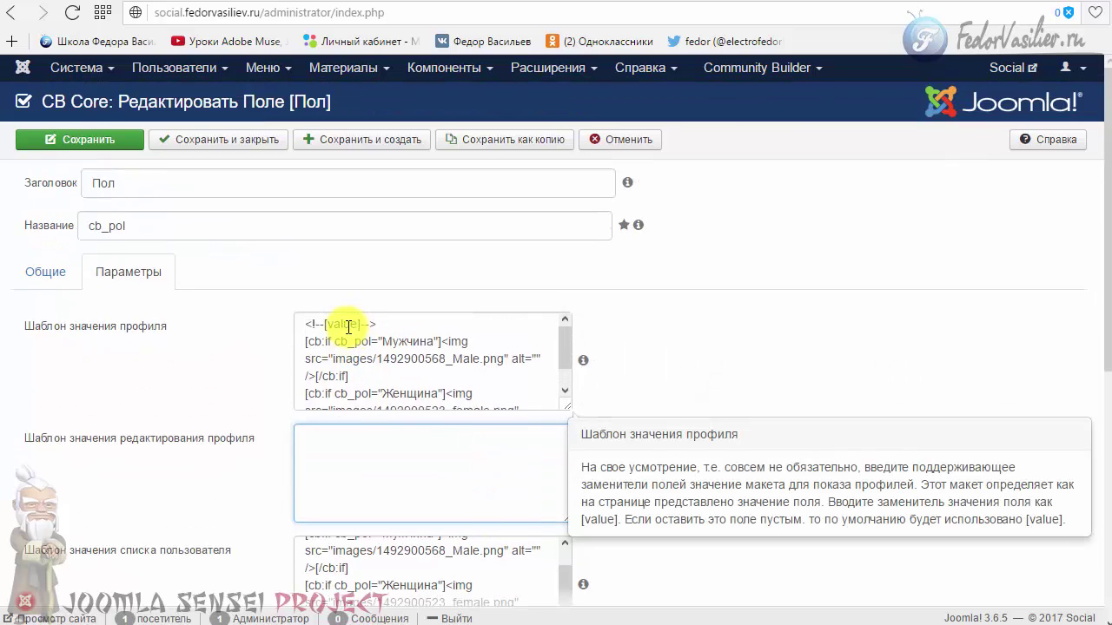
left_click(56, 139)
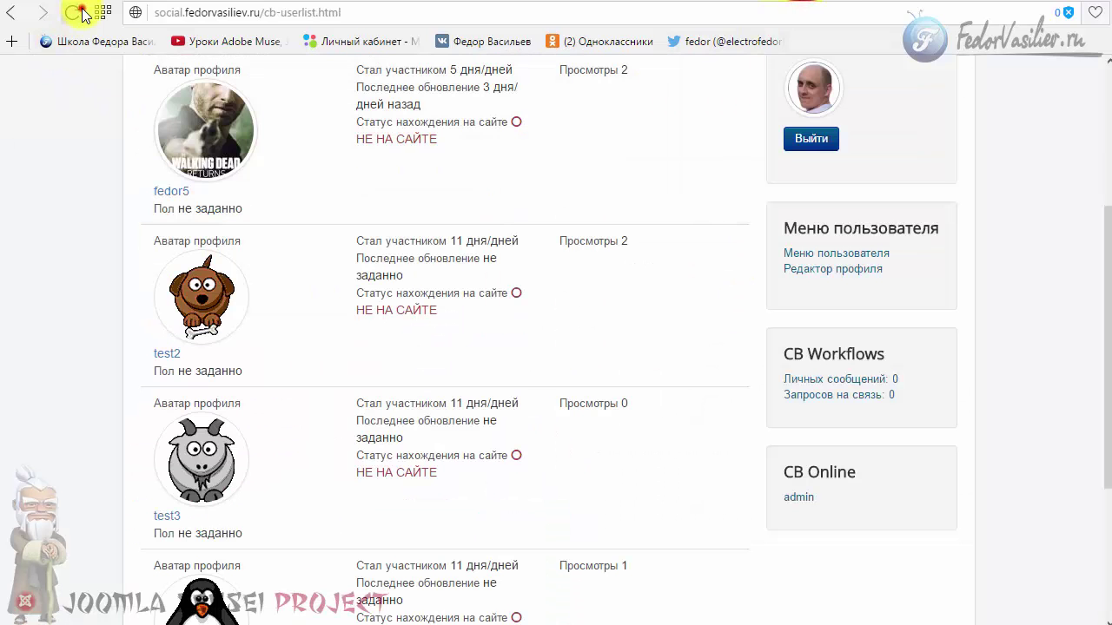
Reload the site's member list and check the "Пол" line of every member
left_click(73, 12)
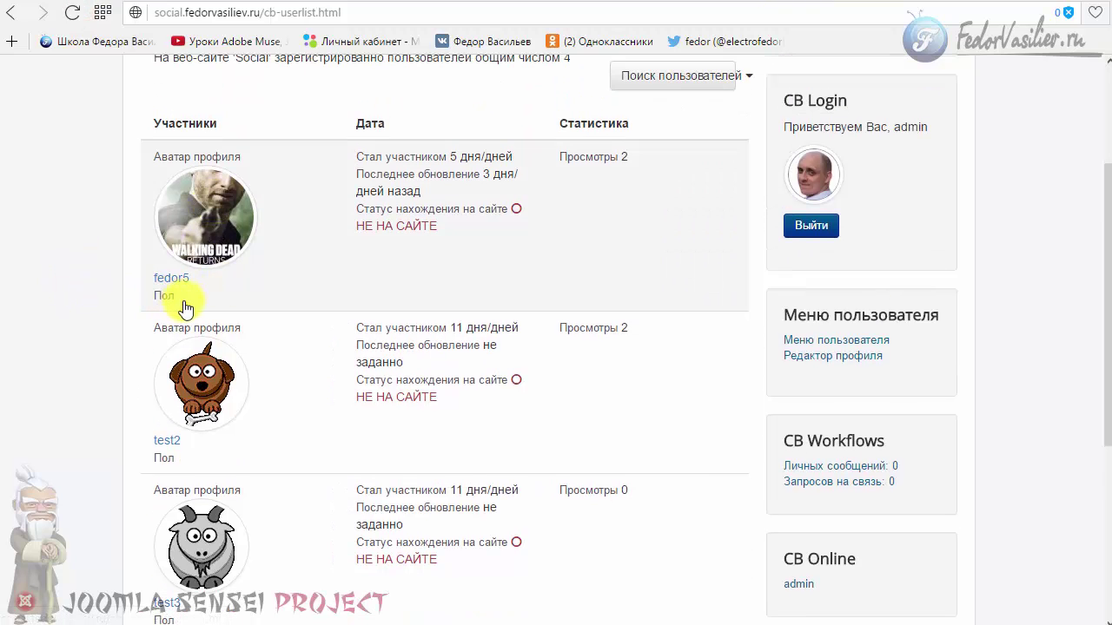
scroll(247, 295, "down", 4)
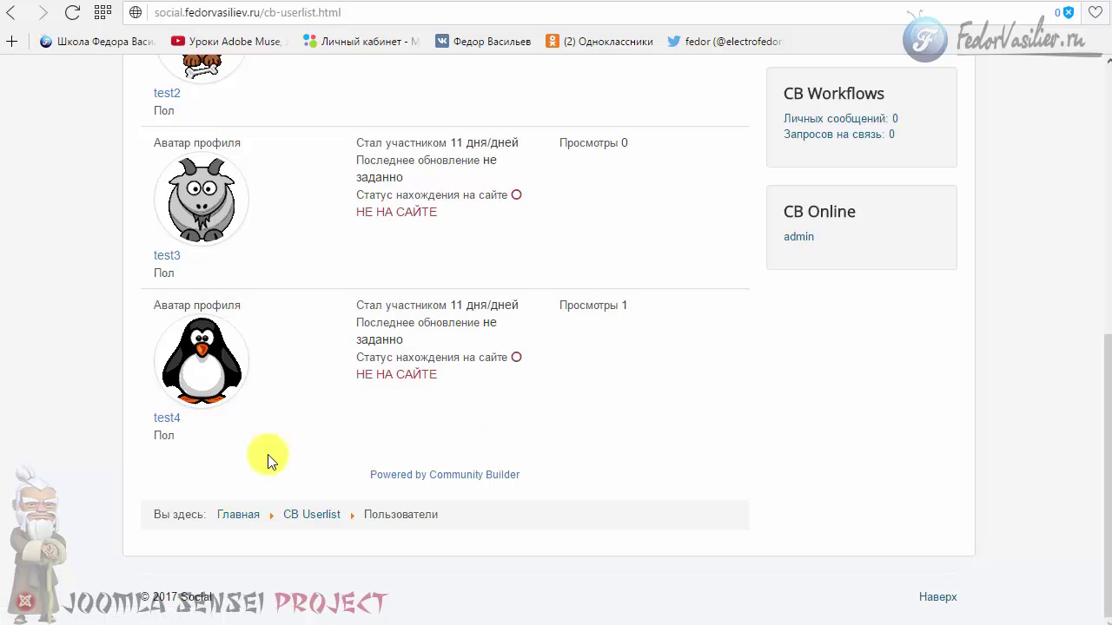
scroll(198, 458, "up", 5)
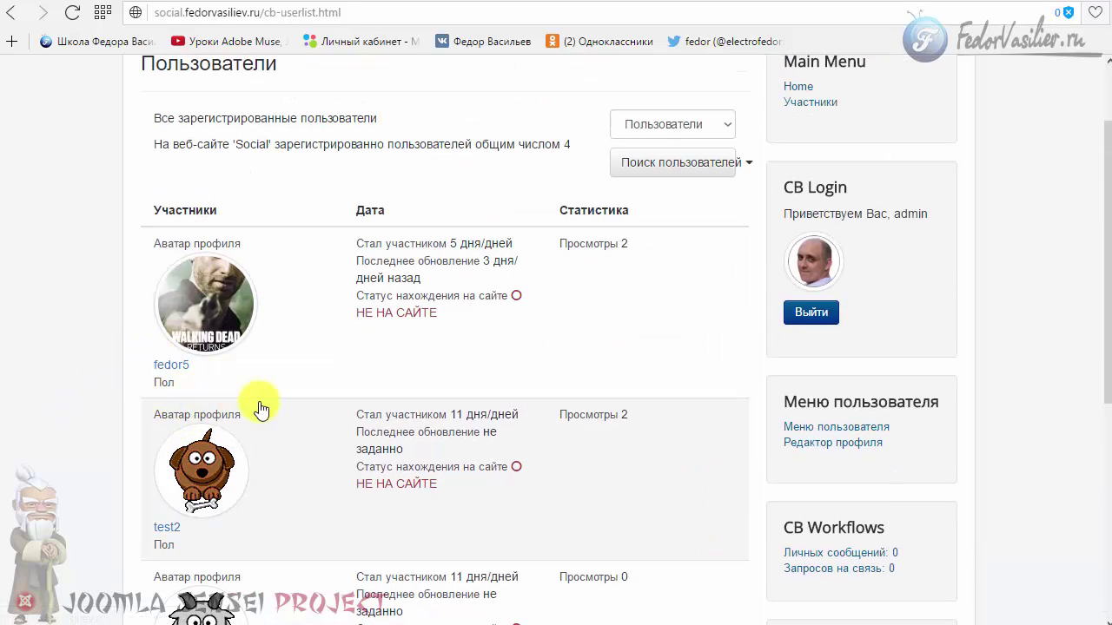
Open the logged-in admin's profile and examine the "Пол" value in its contact details
left_click(812, 263)
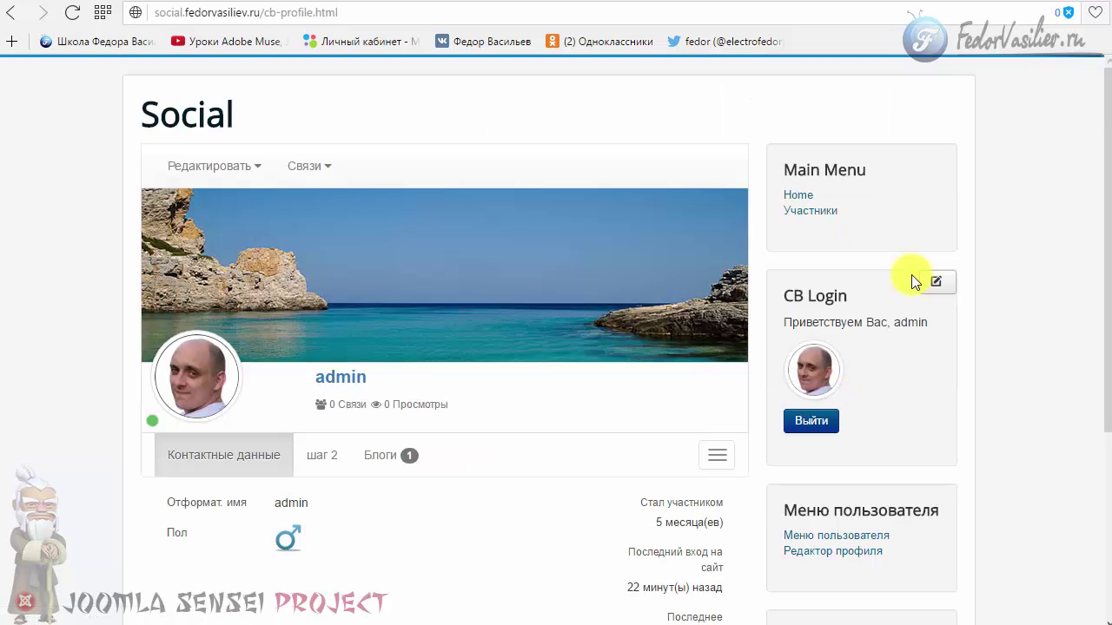
scroll(442, 479, "down", 2)
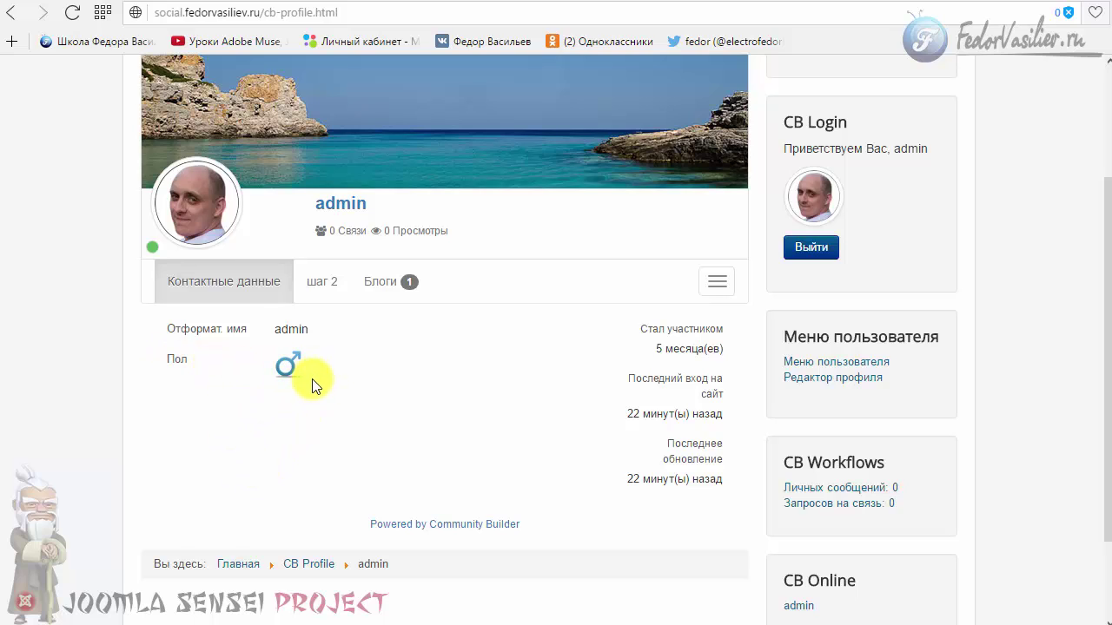
scroll(286, 368, "down", 1)
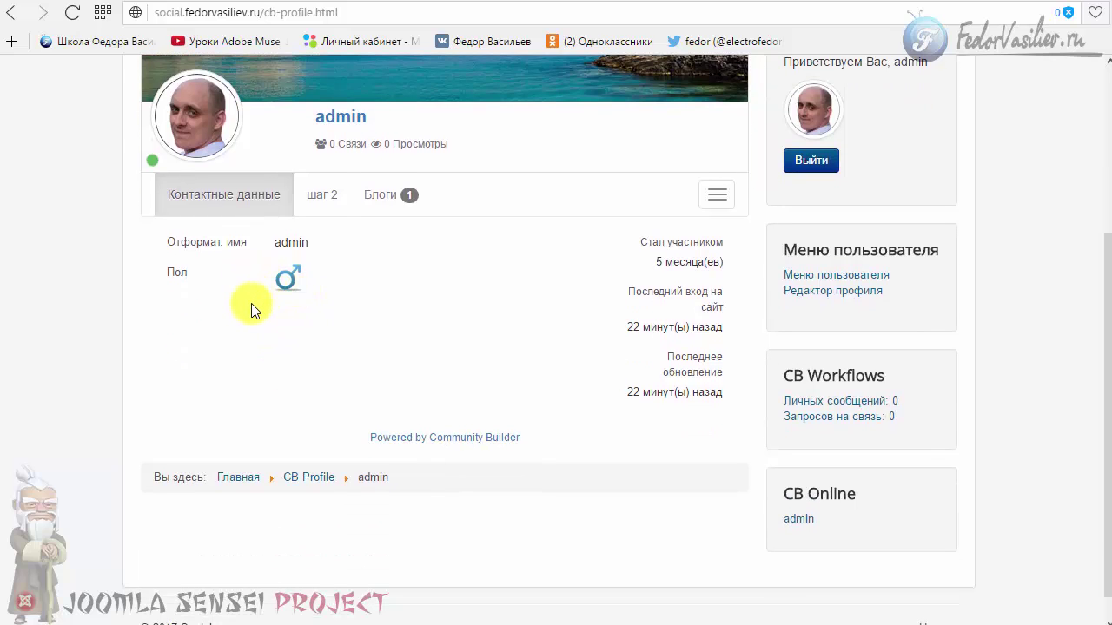
Edit the admin profile, set "Пол" to "Женщина", save the update and check the gender icon on the profile
scroll(402, 318, "up", 3)
left_click(233, 165)
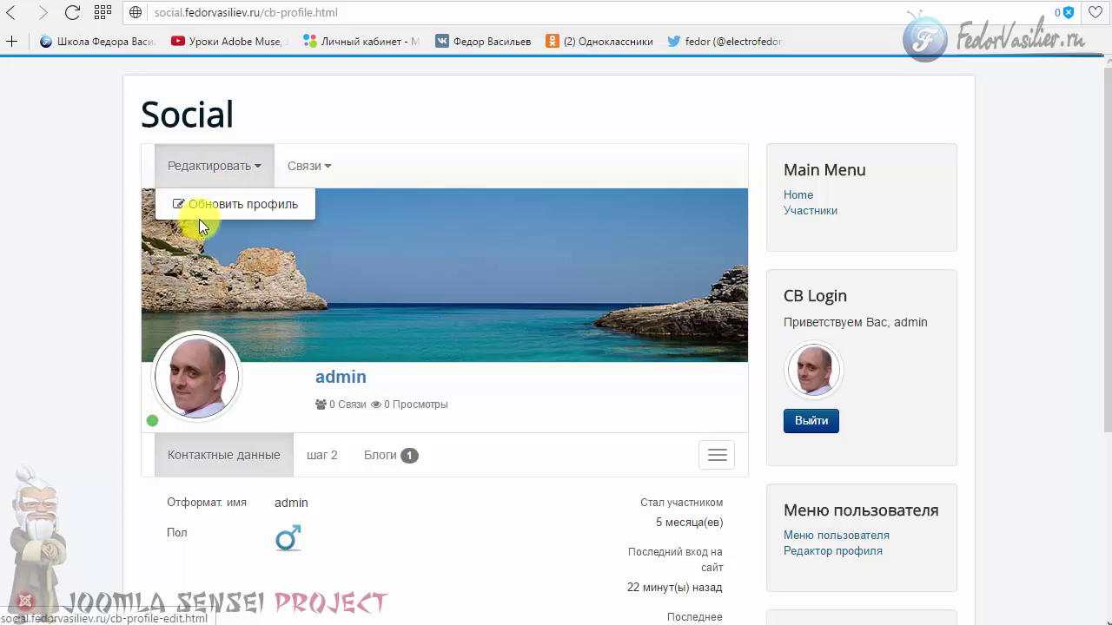
left_click(205, 209)
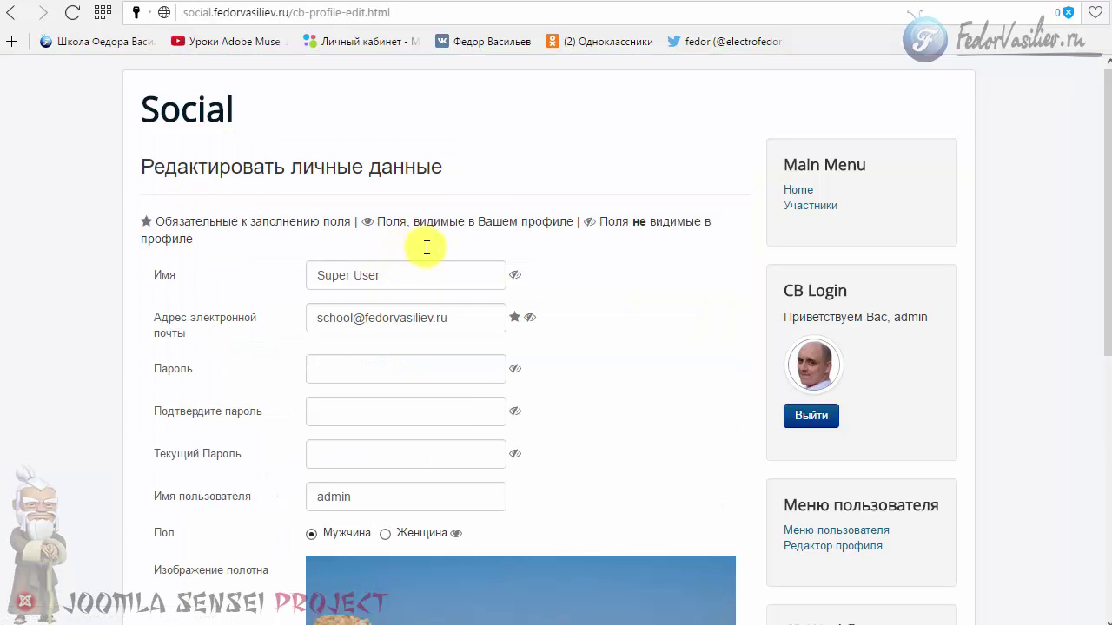
scroll(494, 237, "down", 5)
scroll(494, 237, "up", 2)
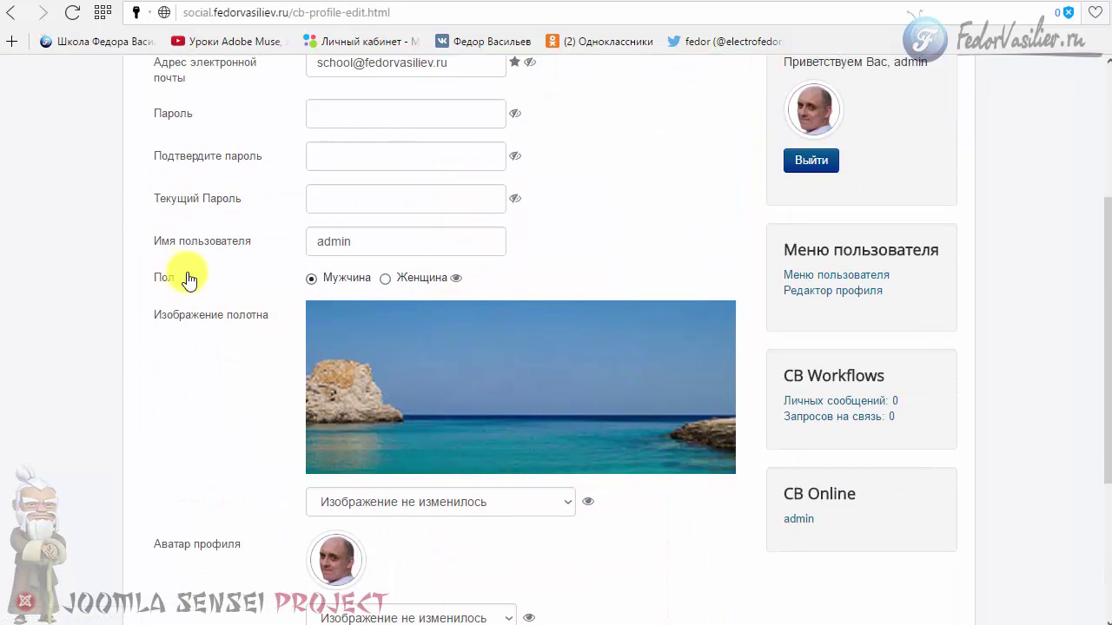
left_click(390, 282)
scroll(772, 199, "down", 3)
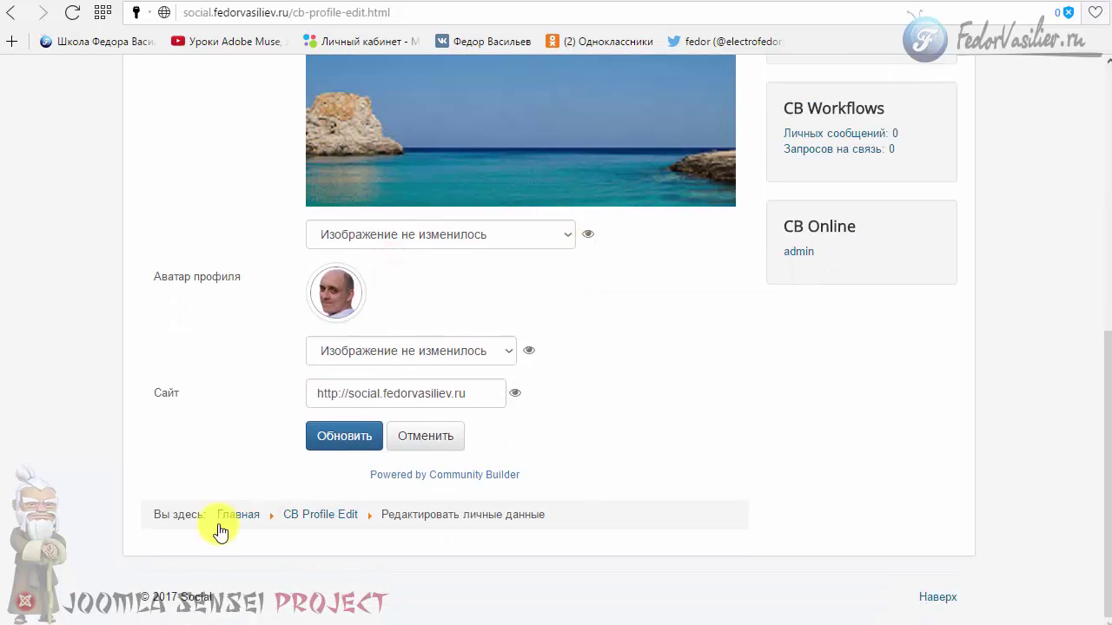
left_click(348, 437)
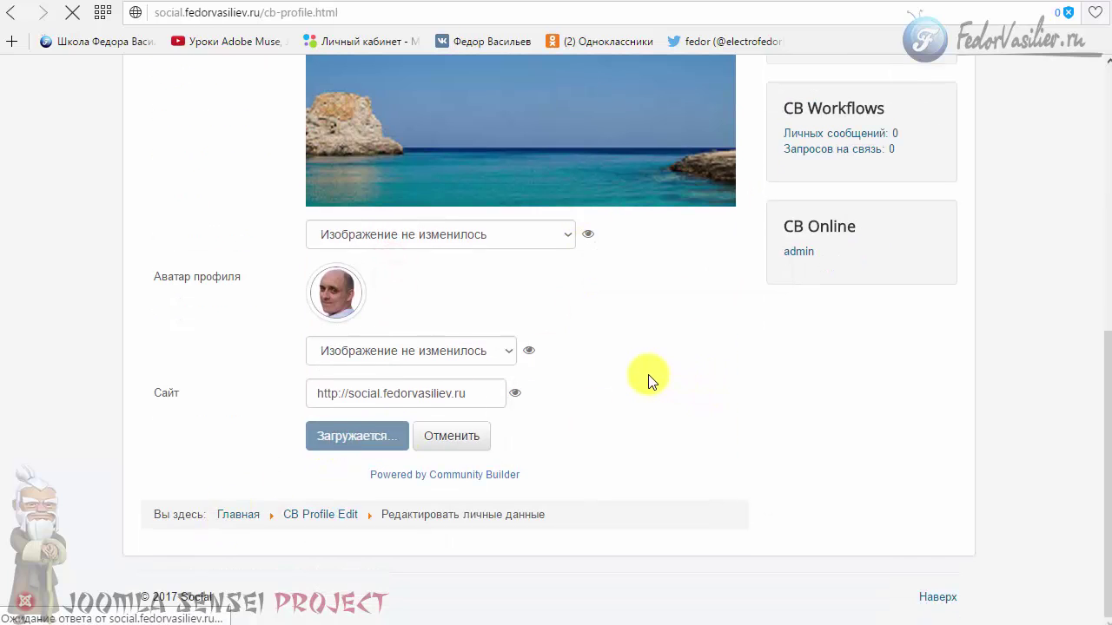
scroll(336, 363, "down", 3)
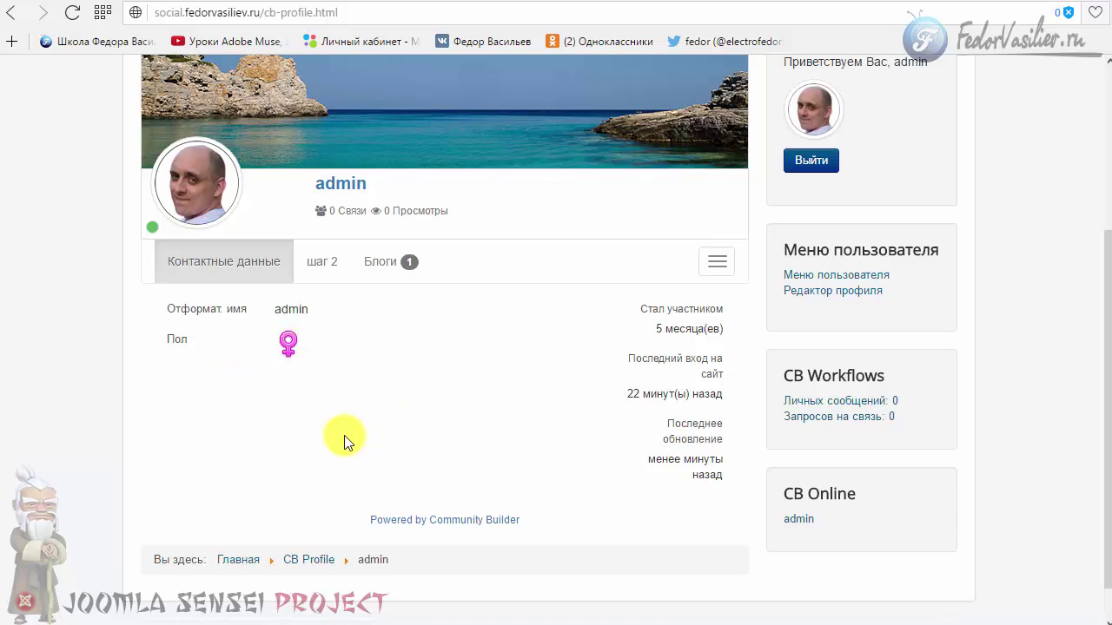
Reopen the admin profile for editing, set "Пол" to "Мужчина", save the update and check the gender icon
scroll(362, 429, "up", 3)
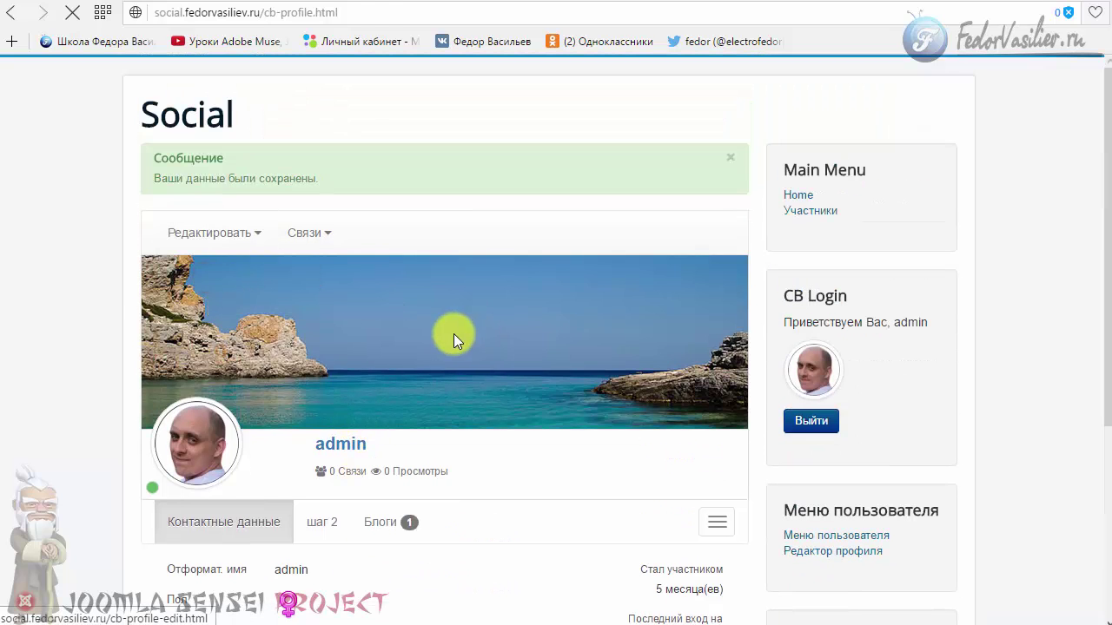
scroll(454, 336, "down", 6)
scroll(452, 336, "up", 3)
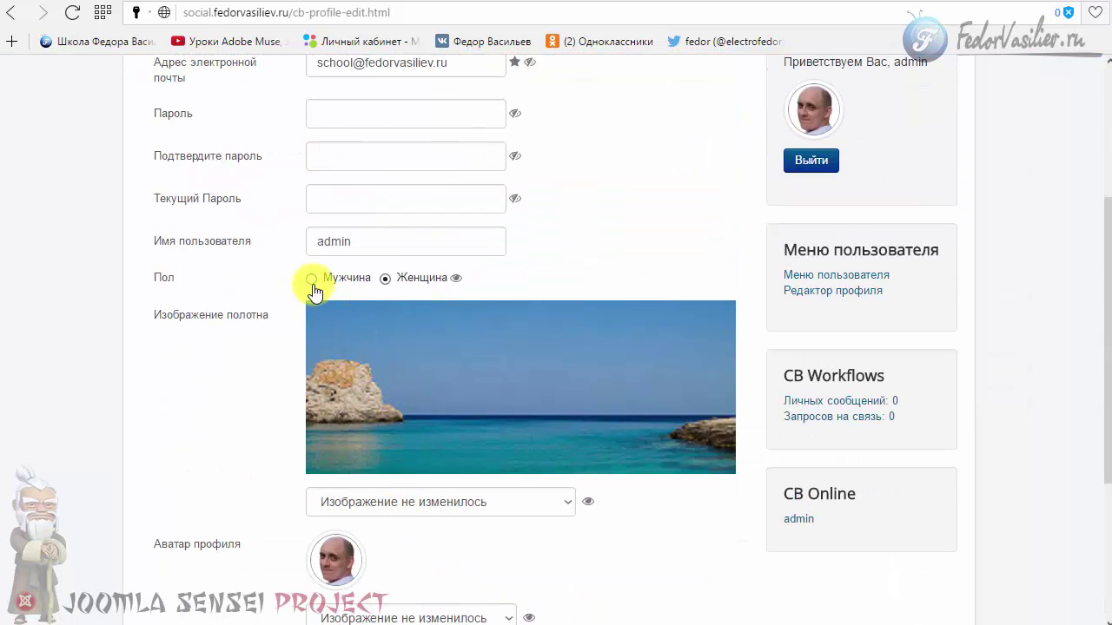
scroll(288, 351, "down", 3)
left_click(328, 443)
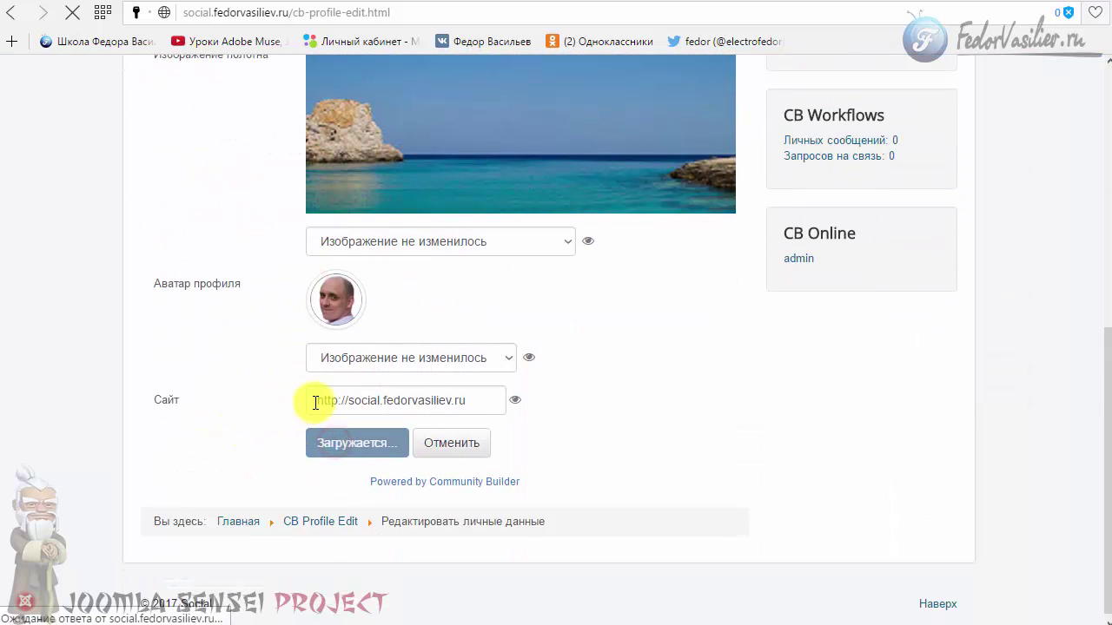
scroll(312, 404, "down", 3)
scroll(316, 400, "up", 3)
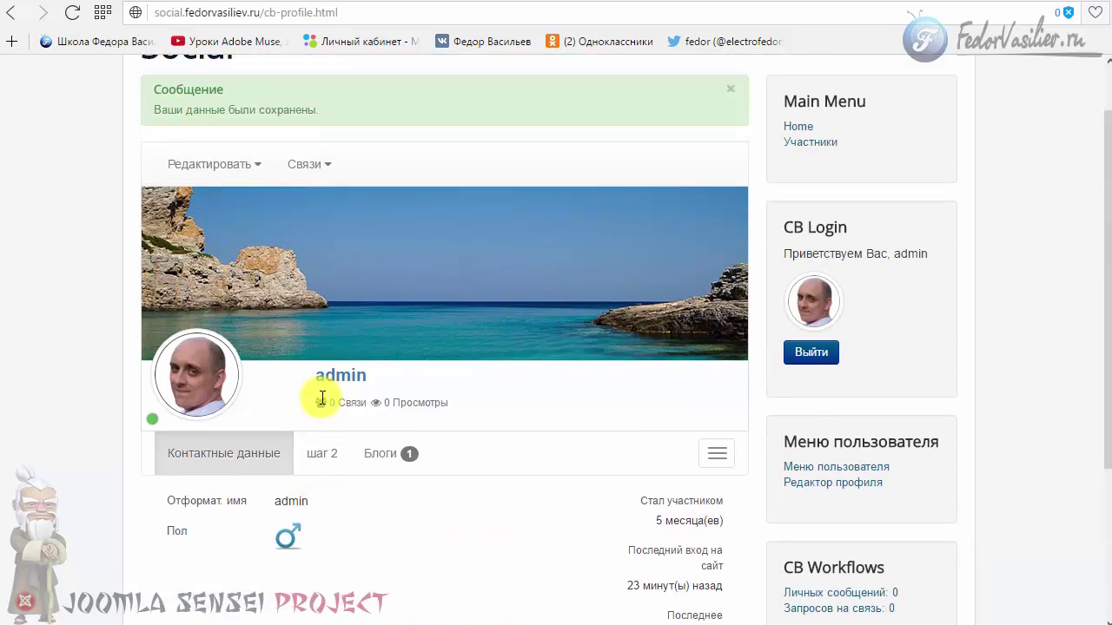
scroll(735, 275, "down", 1)
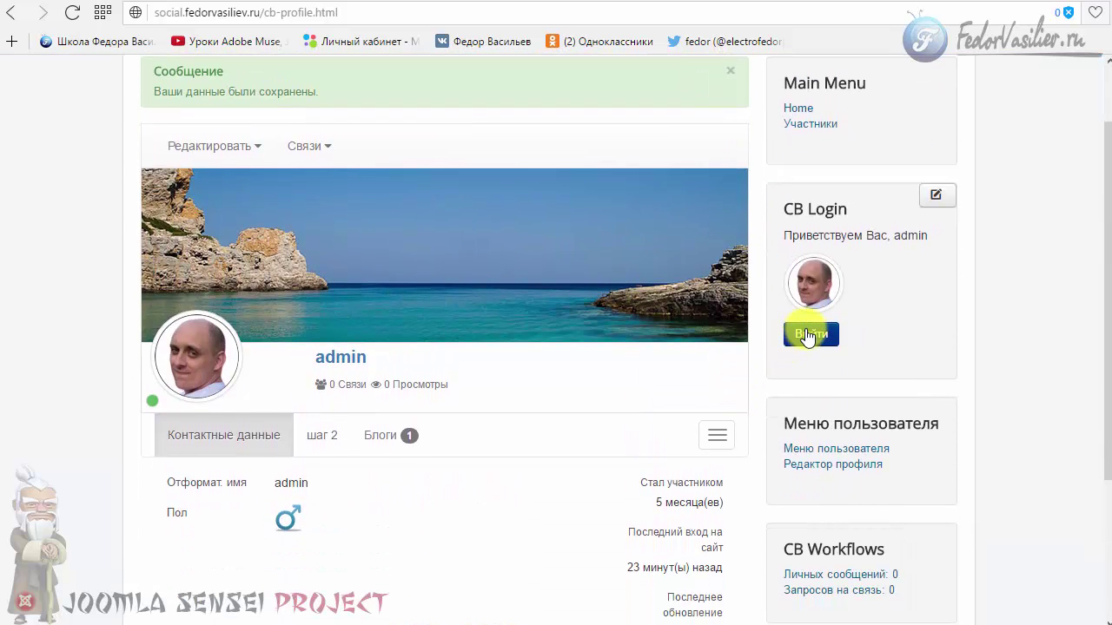
Log out of the site and open the registration form to check its "Пол" options
left_click(808, 339)
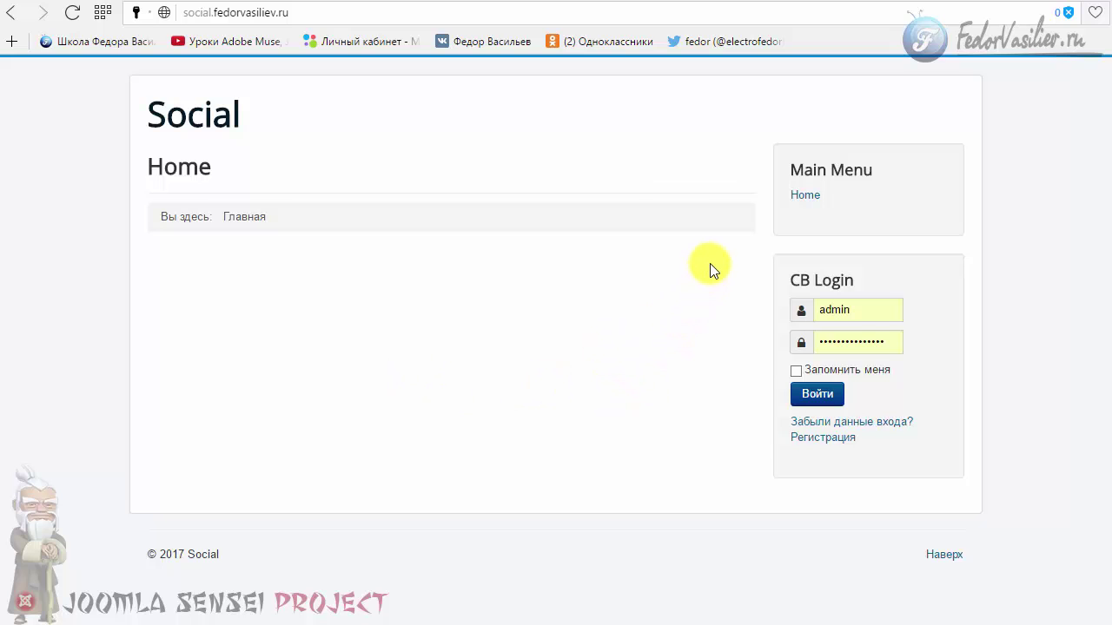
left_click(799, 437)
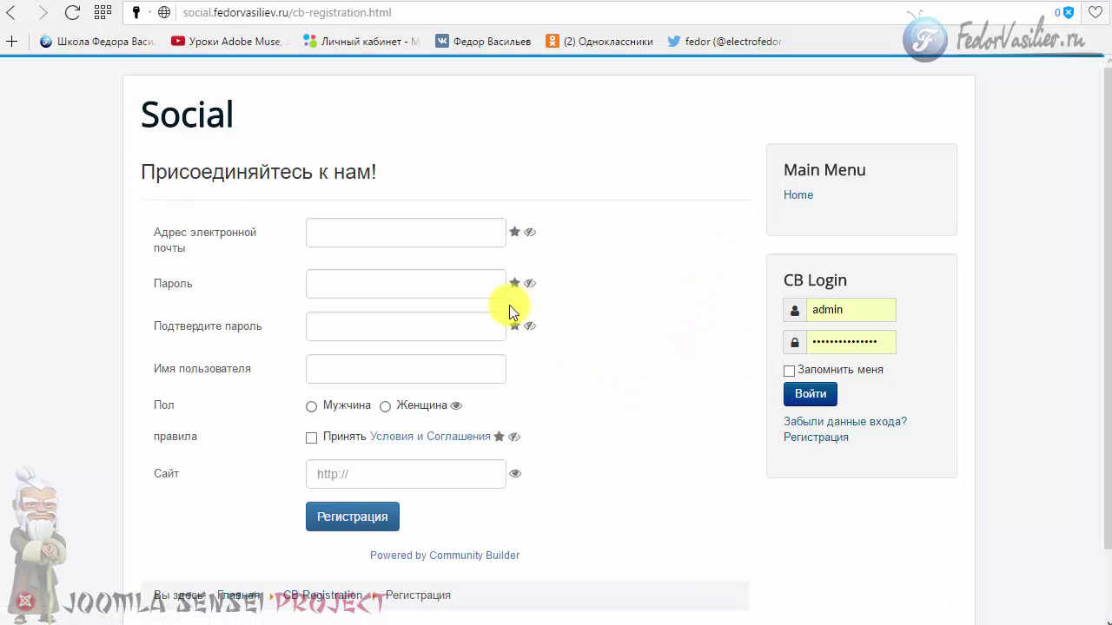
scroll(508, 307, "down", 1)
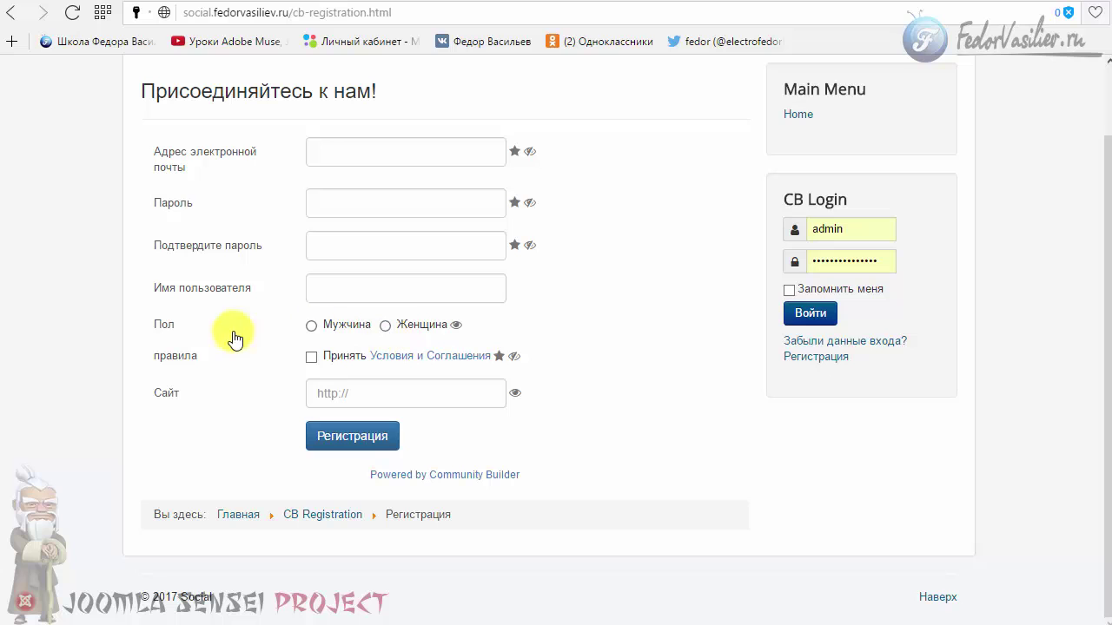
Log in to the site with the saved "test" account and open that account's profile
left_click(816, 228)
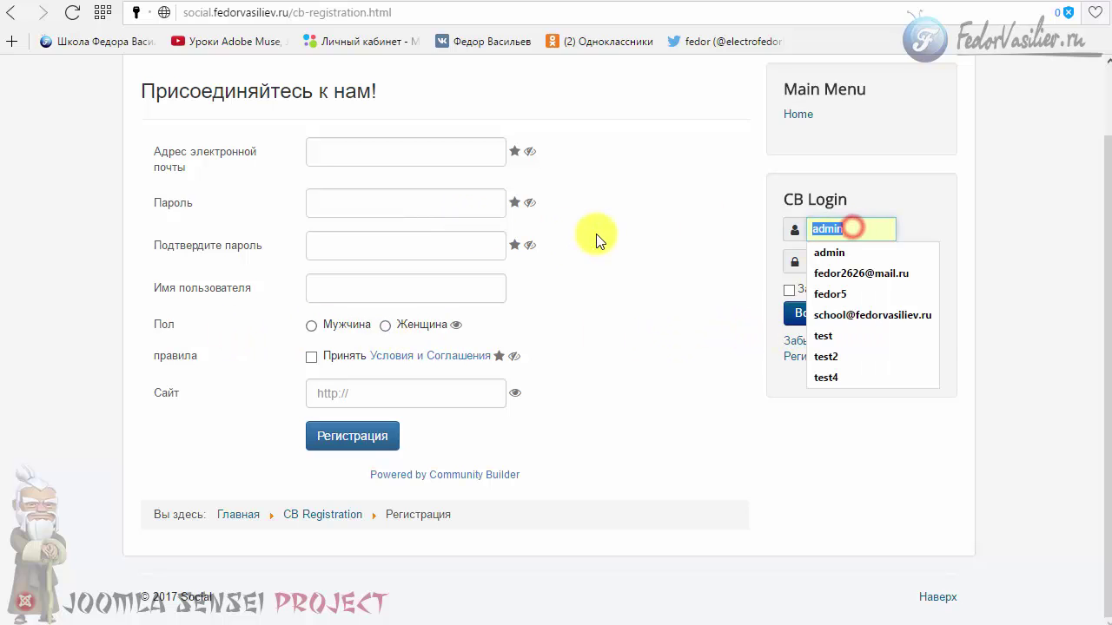
left_click(825, 333)
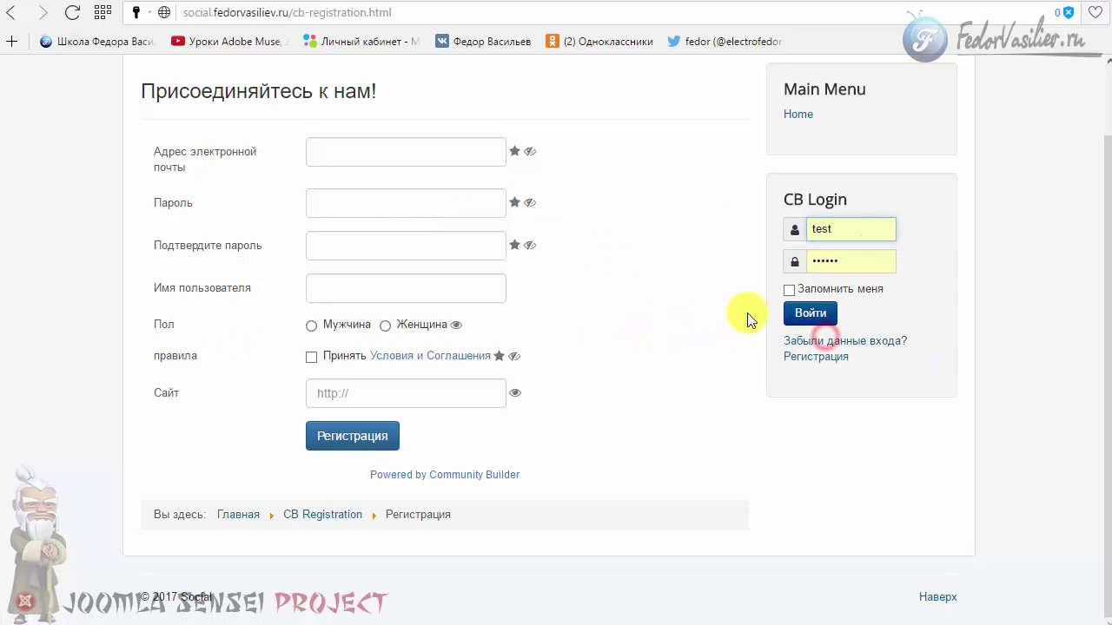
left_click(812, 314)
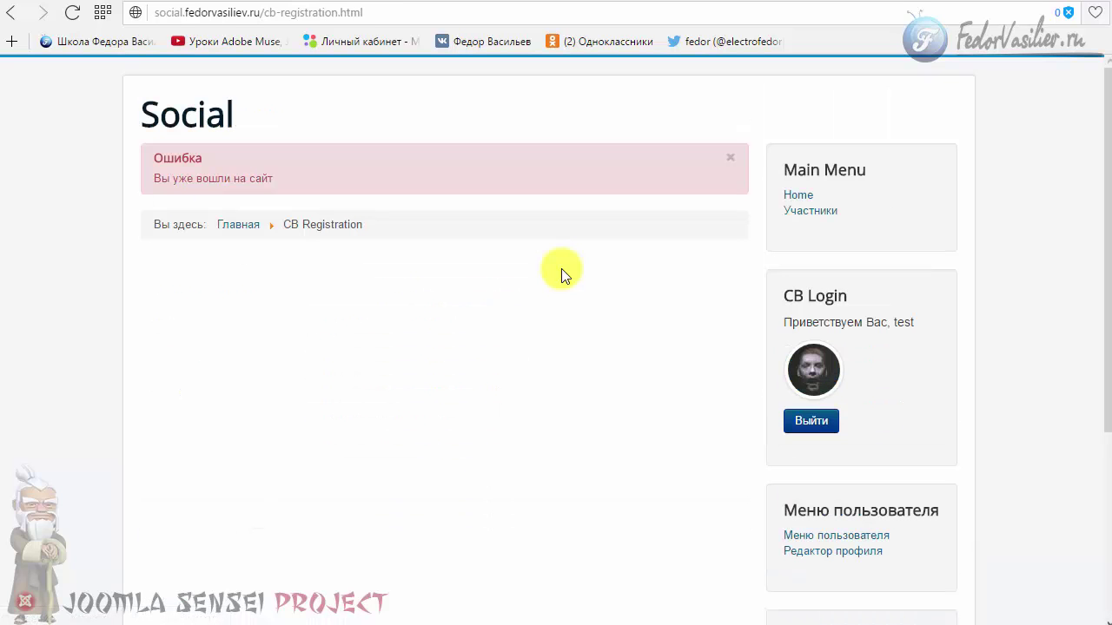
left_click(825, 381)
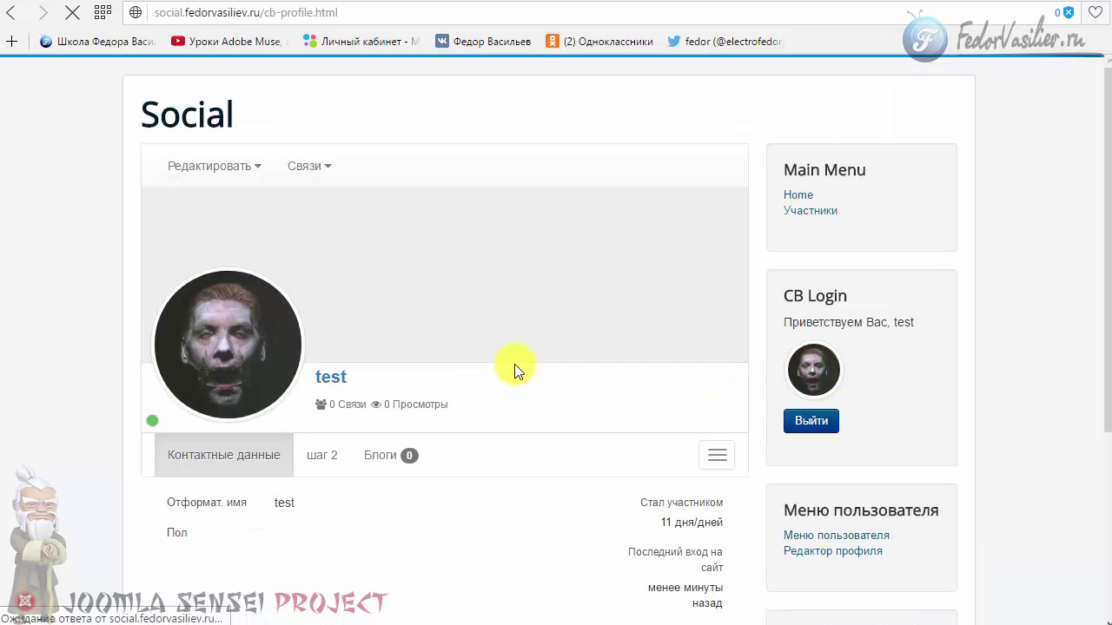
Check the "Пол" field on the "test" profile, then log out of the site
scroll(390, 401, "down", 3)
scroll(391, 401, "up", 3)
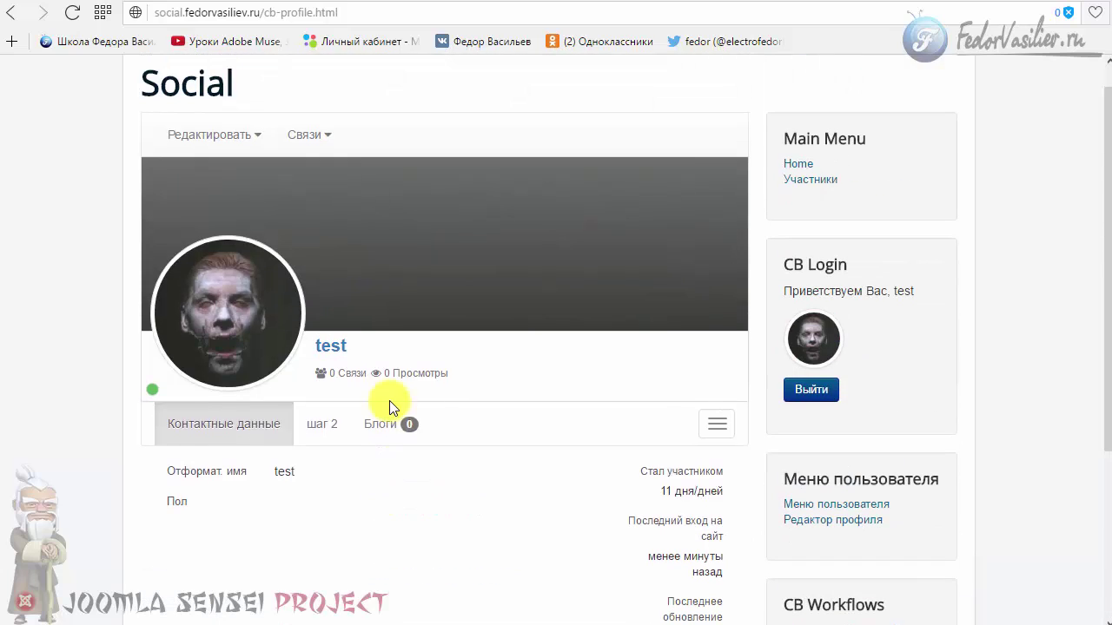
left_click(715, 421)
left_click(799, 389)
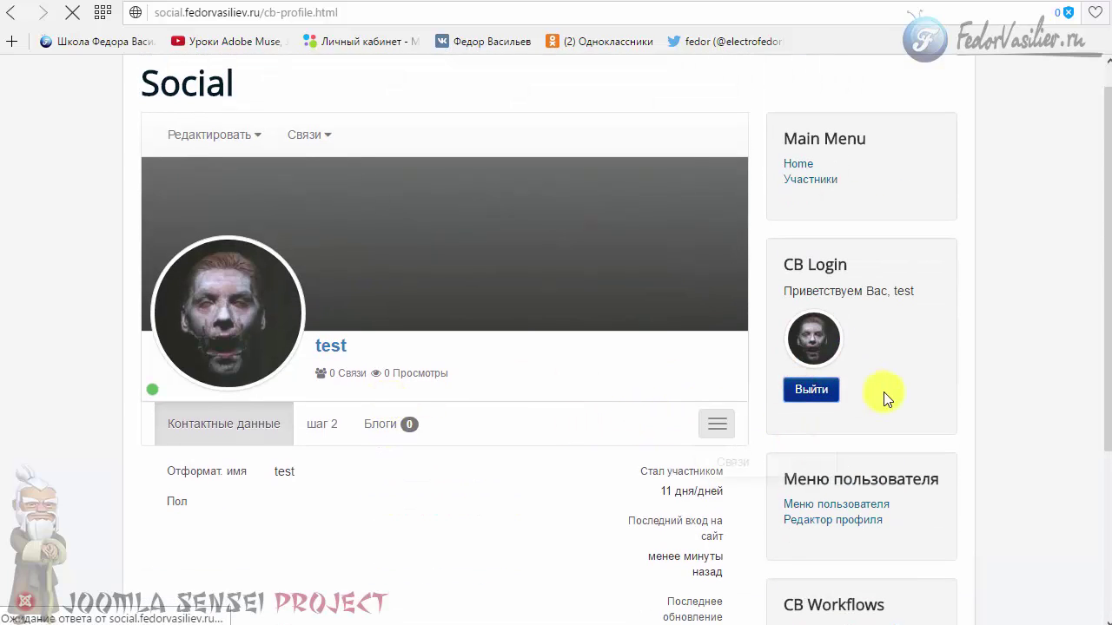
Log in with the saved account whose username ends in 5 and open its profile to check the "Пол" field
double_click(856, 310)
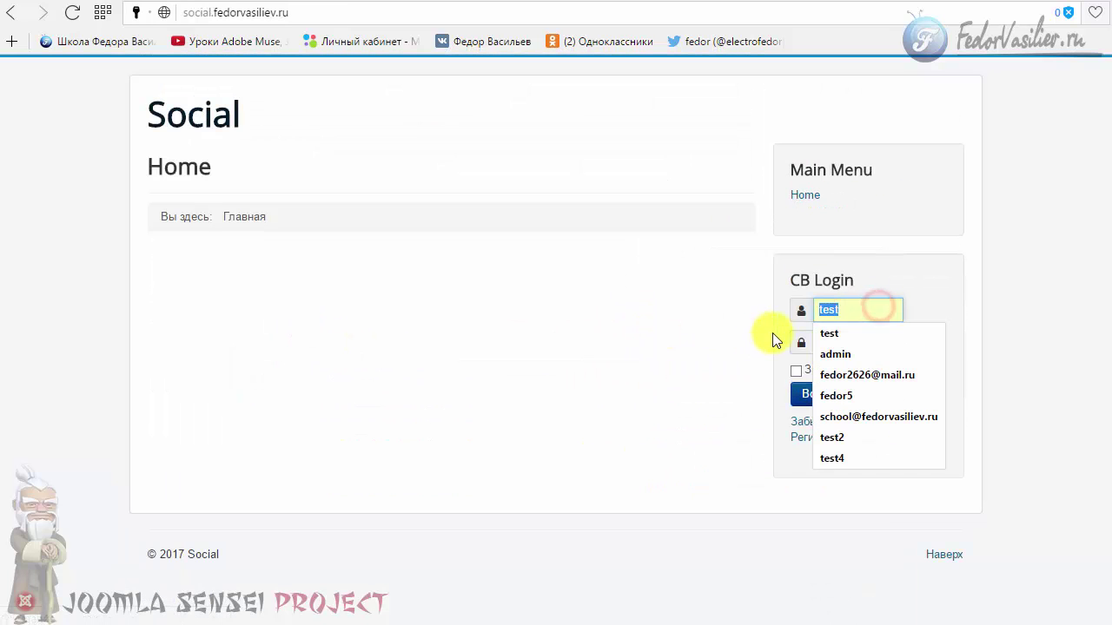
left_click(832, 396)
left_click(820, 396)
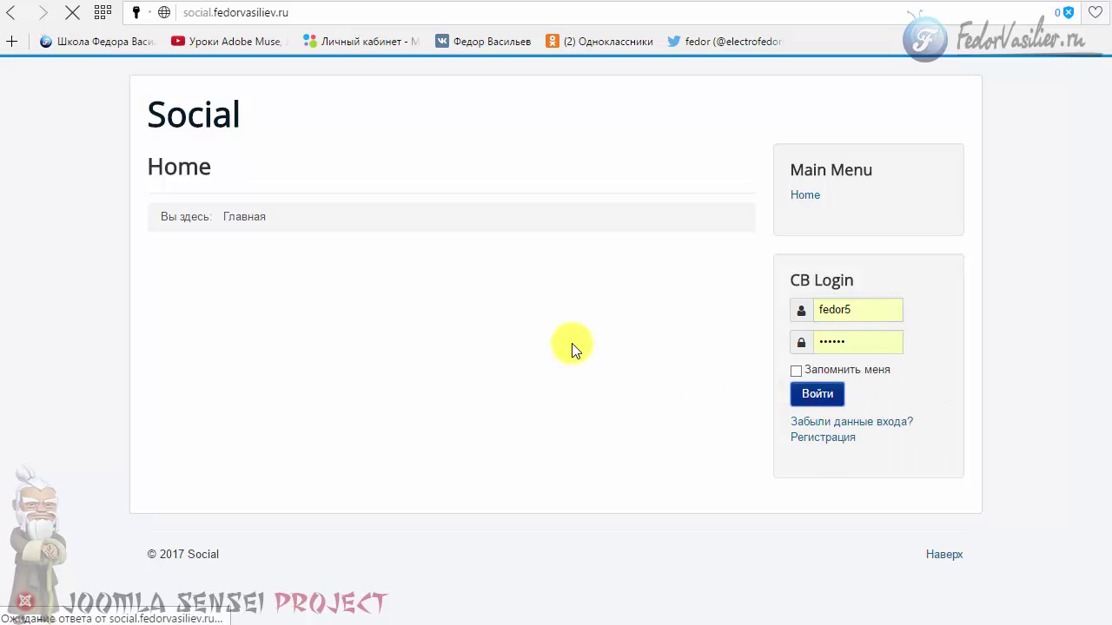
scroll(572, 348, "down", 2)
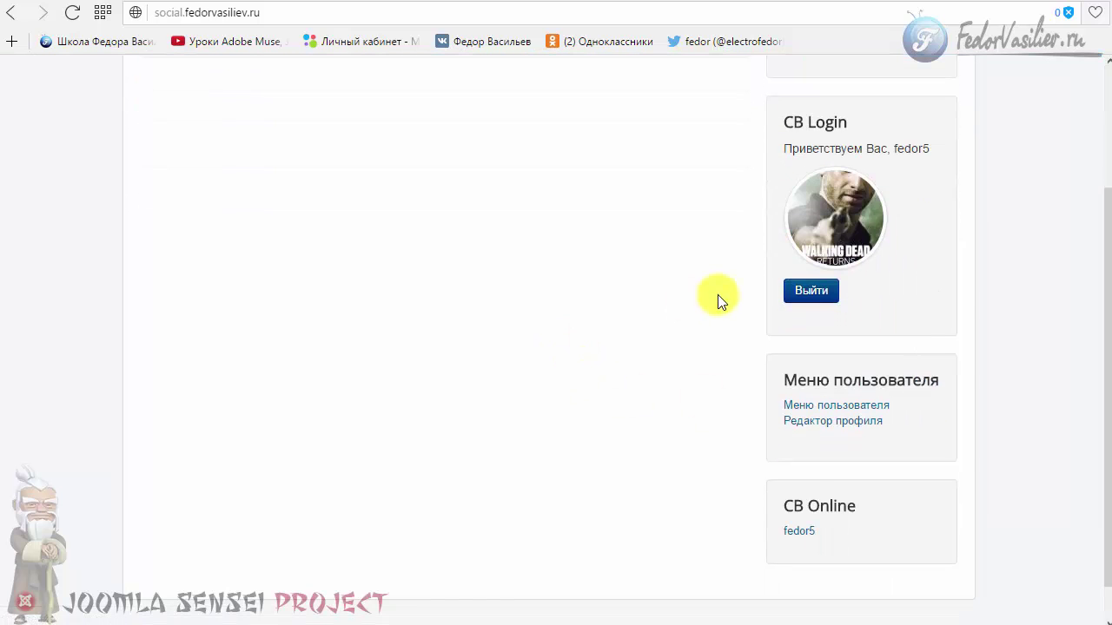
left_click(805, 206)
scroll(160, 323, "down", 3)
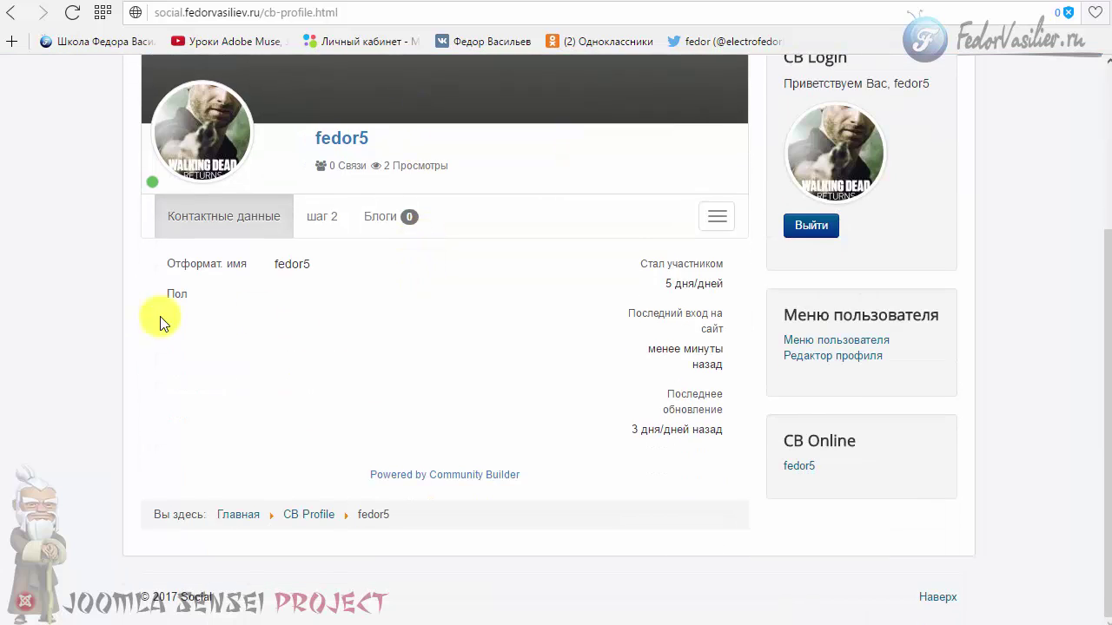
Edit this profile, set "Пол" to "Мужчина", save the update and check the gender icon
scroll(536, 318, "up", 3)
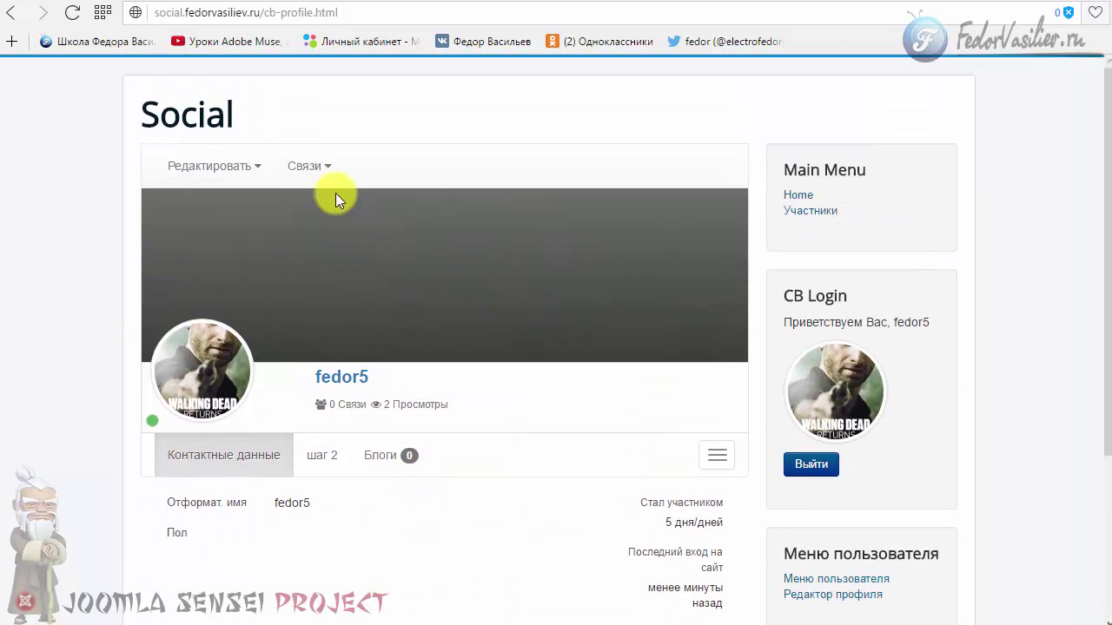
left_click(311, 166)
left_click(213, 166)
left_click(199, 207)
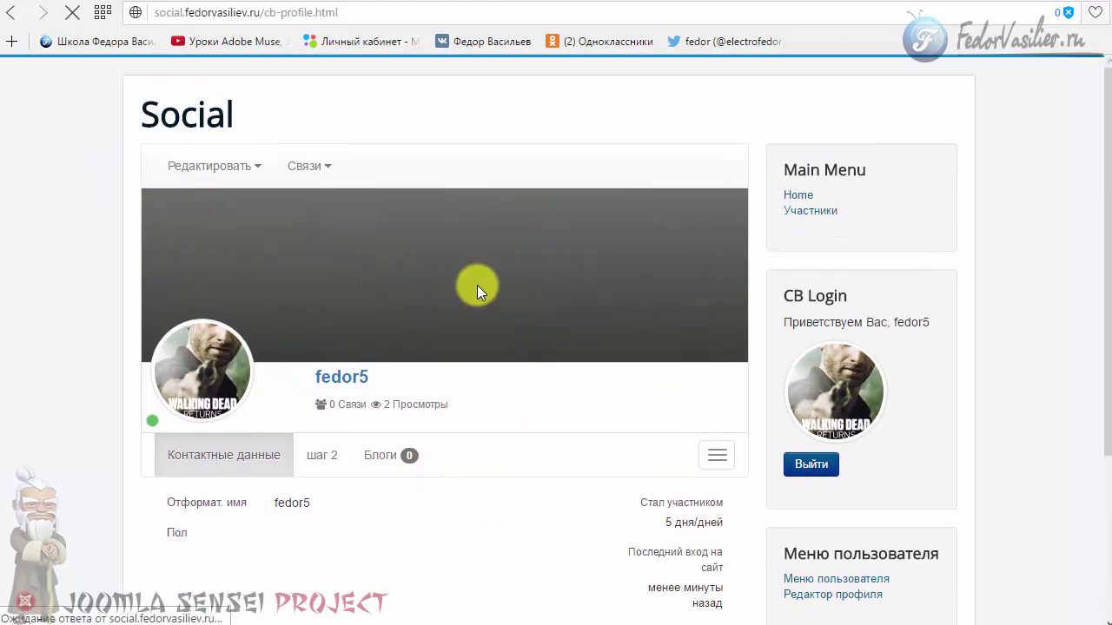
scroll(492, 286, "down", 3)
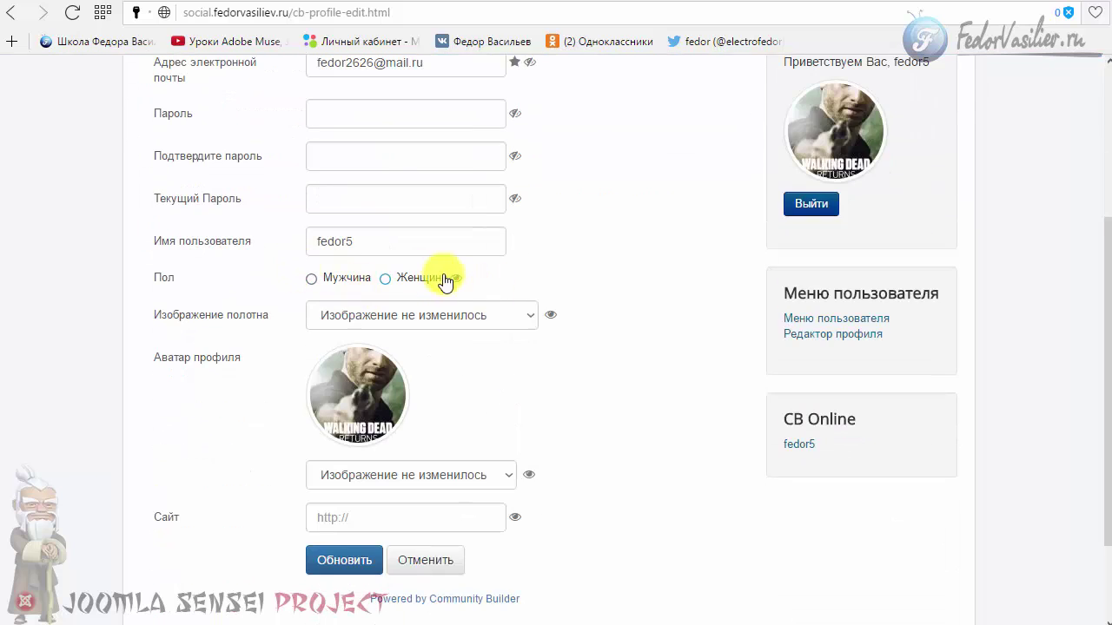
left_click(312, 280)
scroll(312, 287, "down", 3)
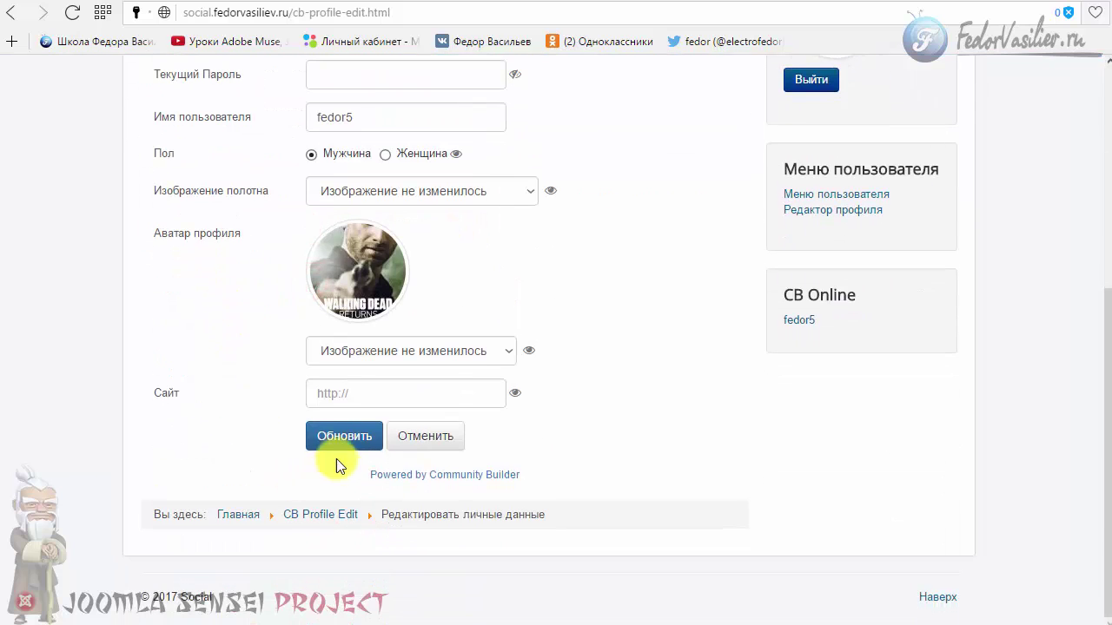
left_click(346, 435)
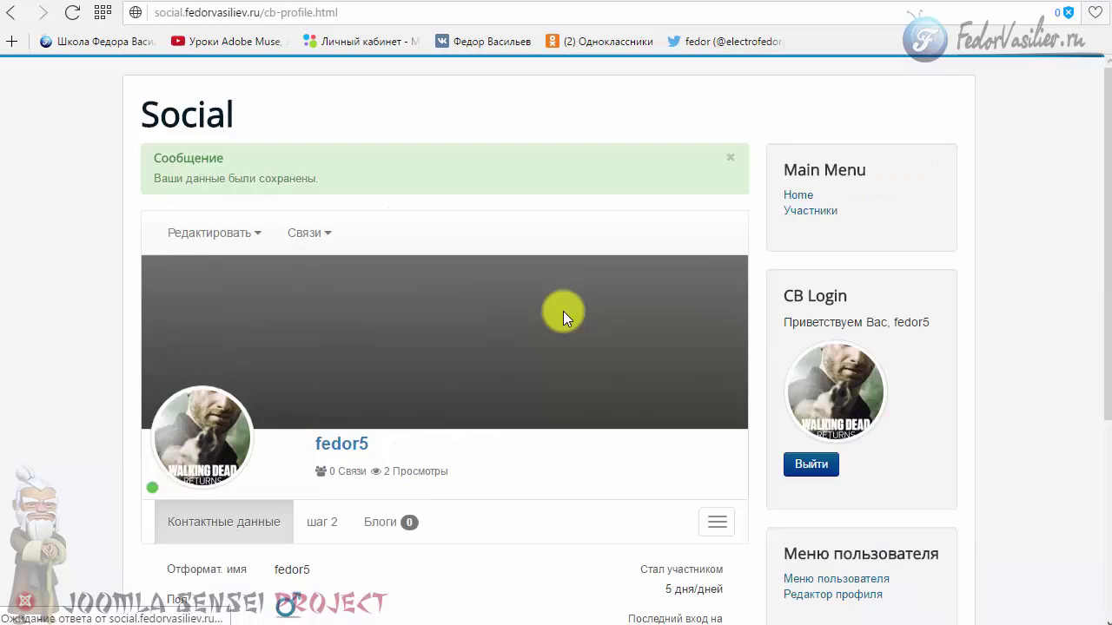
scroll(295, 287, "down", 4)
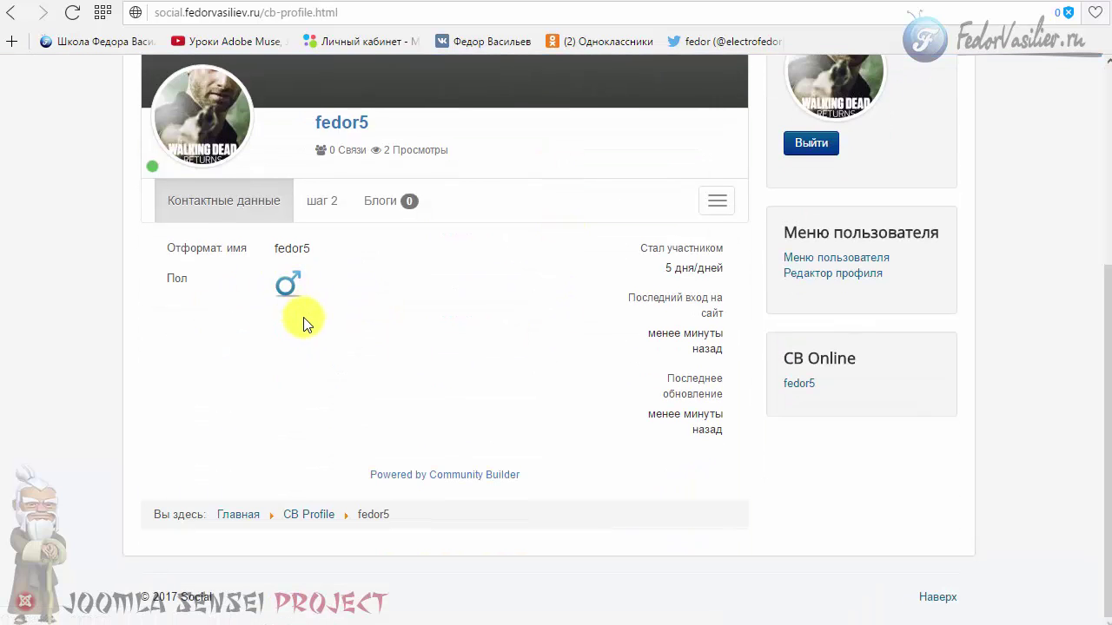
Open the "Участники" member list and compare the "Пол" icons across the listed members
left_click(944, 596)
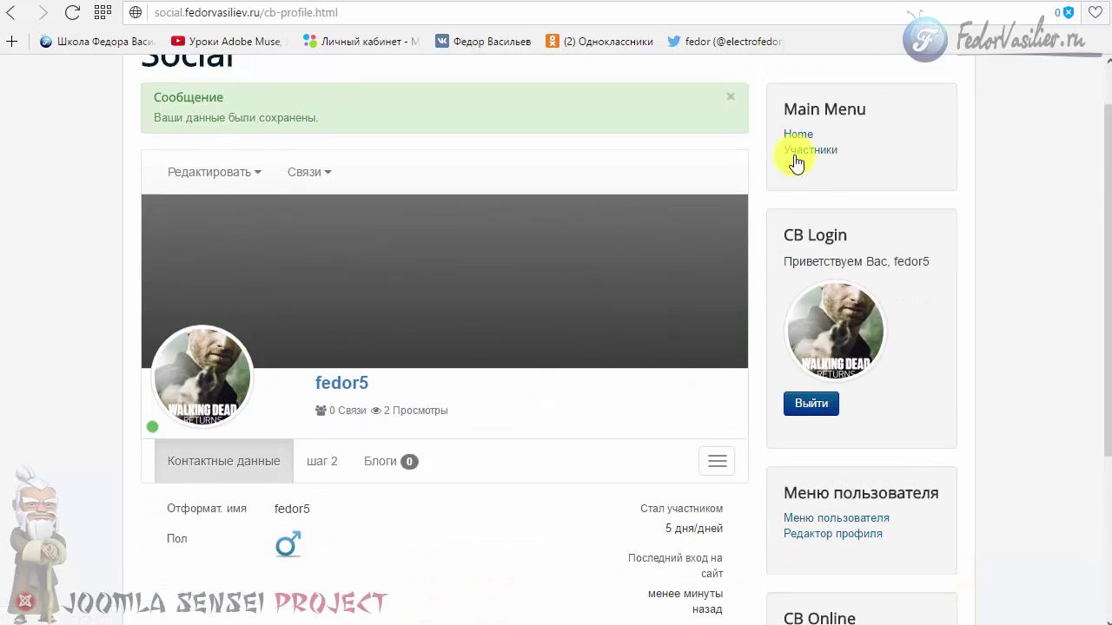
left_click(799, 151)
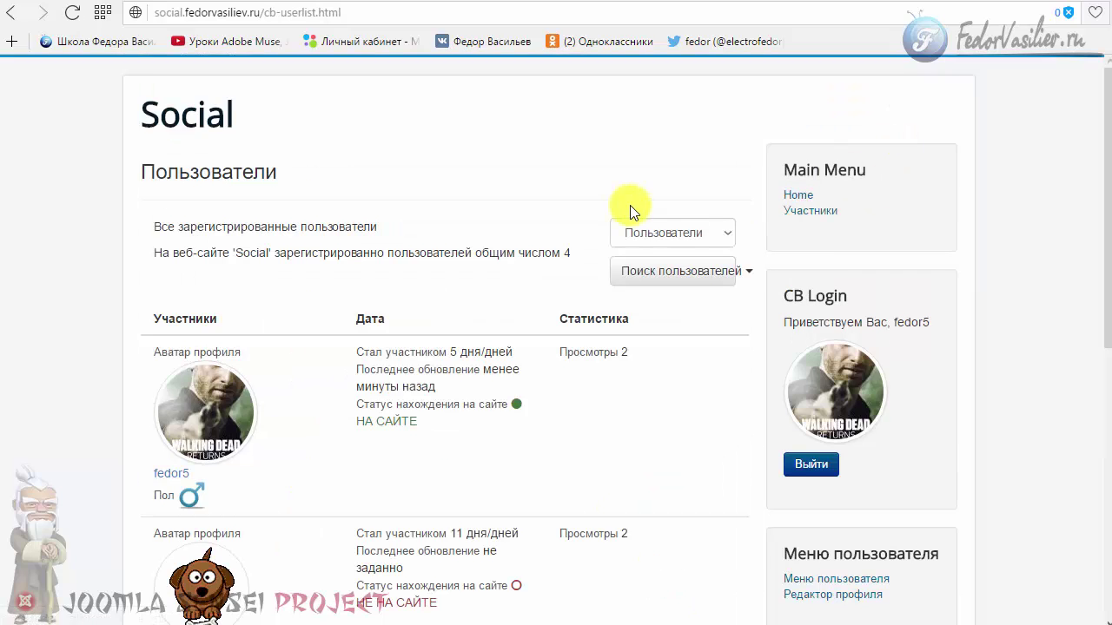
scroll(630, 205, "down", 2)
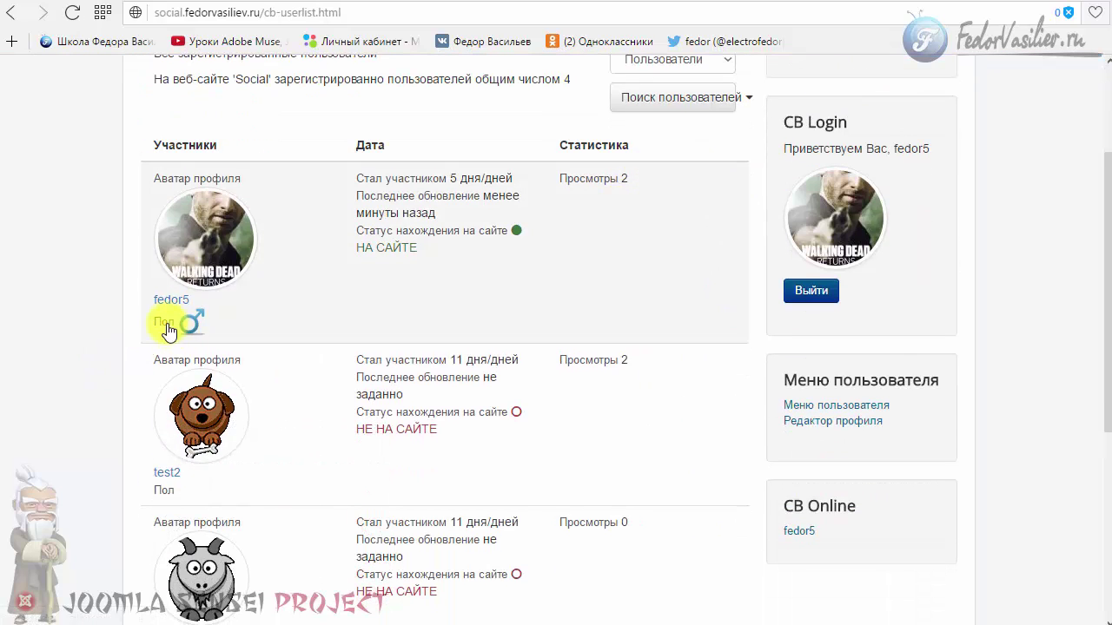
scroll(328, 308, "down", 2)
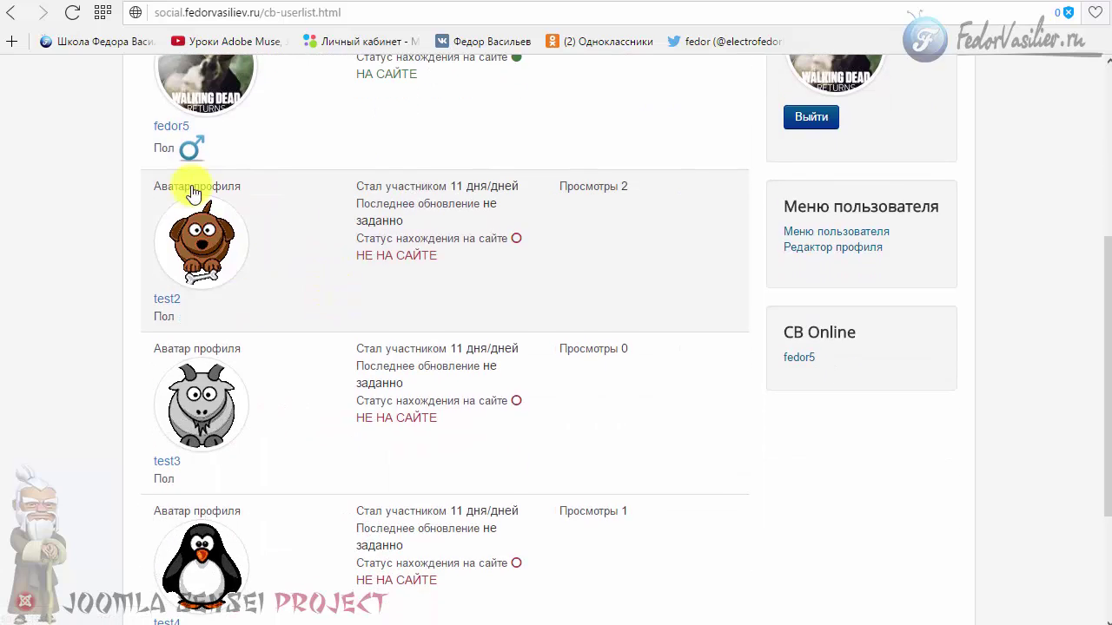
scroll(259, 172, "up", 2)
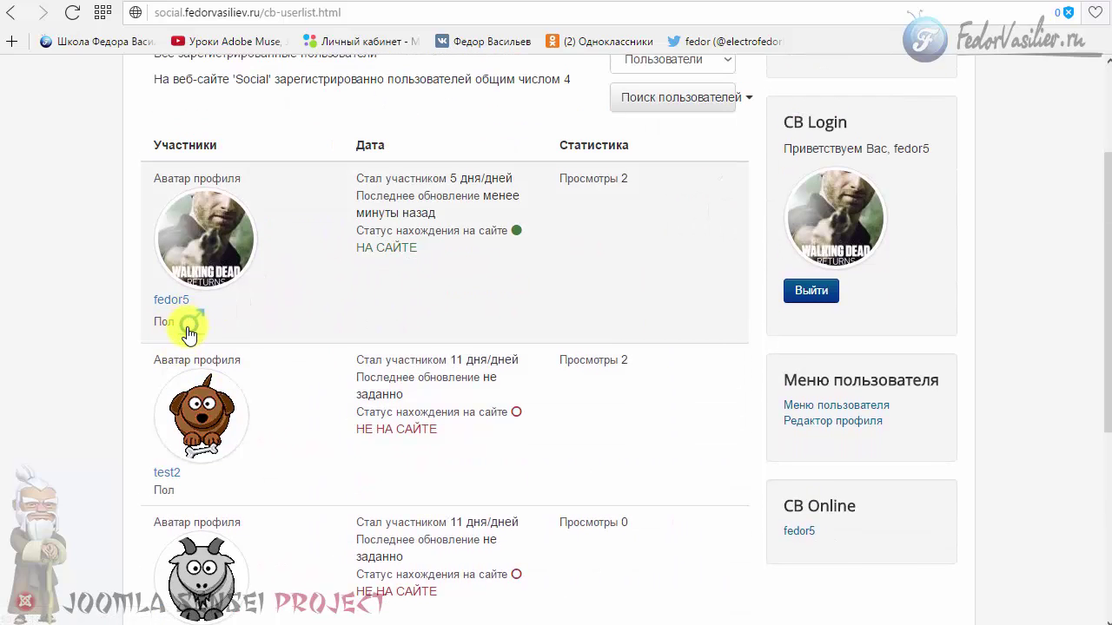
scroll(170, 242, "down", 3)
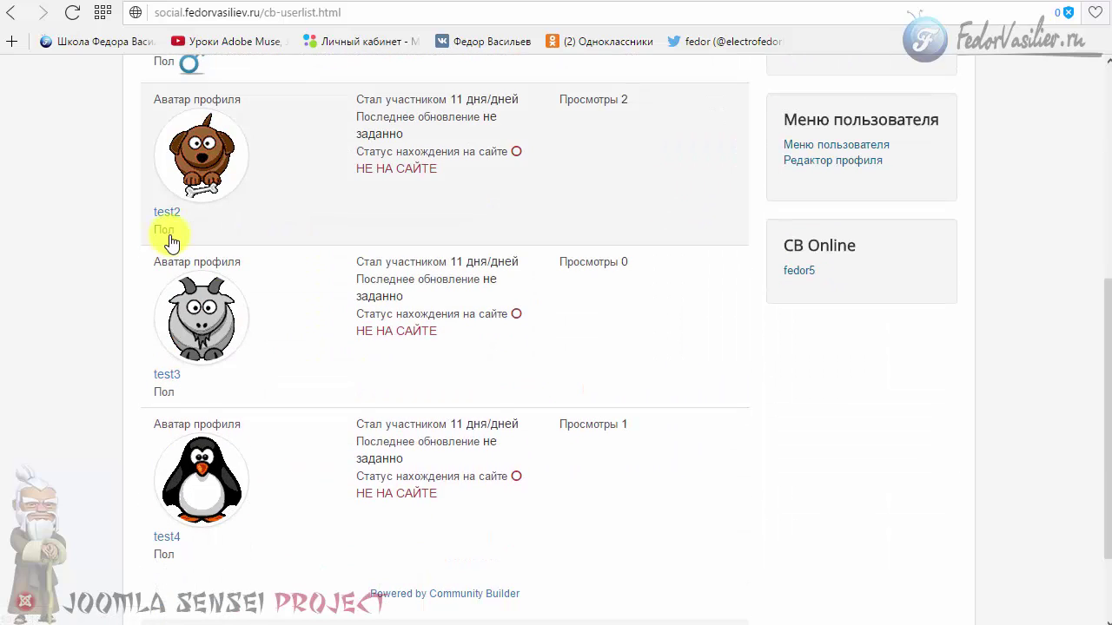
scroll(171, 243, "down", 2)
scroll(195, 356, "up", 2)
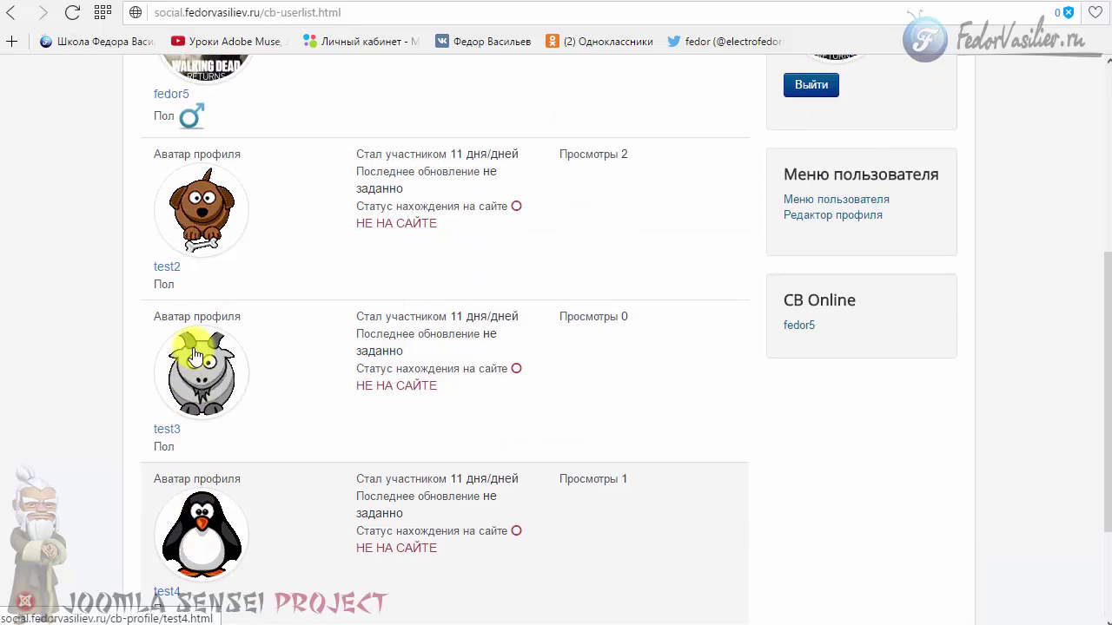
scroll(280, 377, "up", 2)
scroll(280, 379, "up", 1)
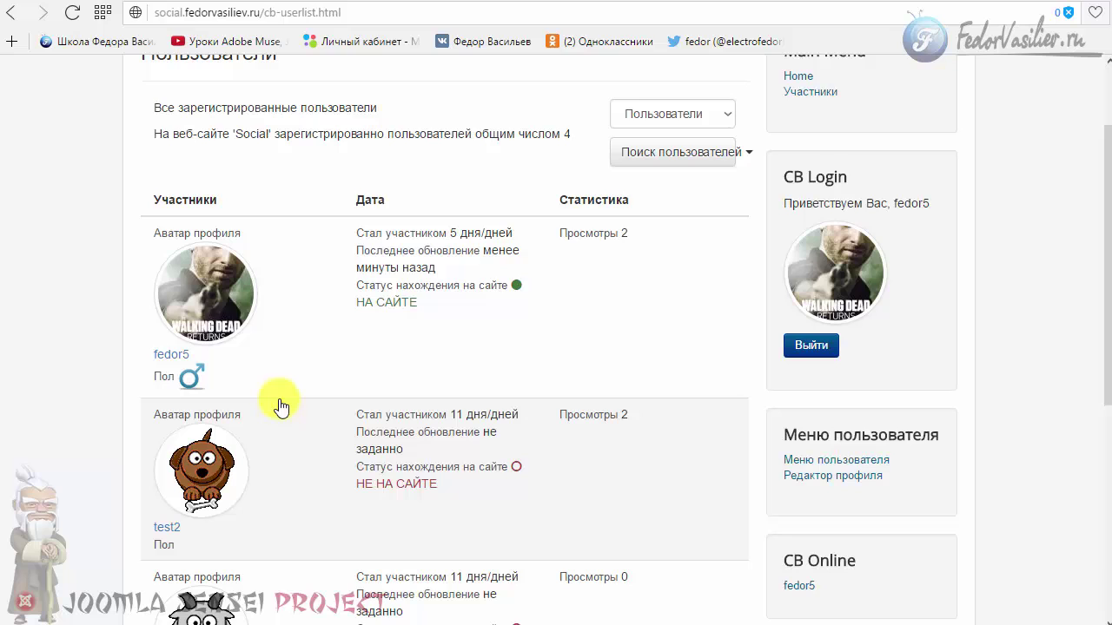
scroll(281, 404, "down", 1)
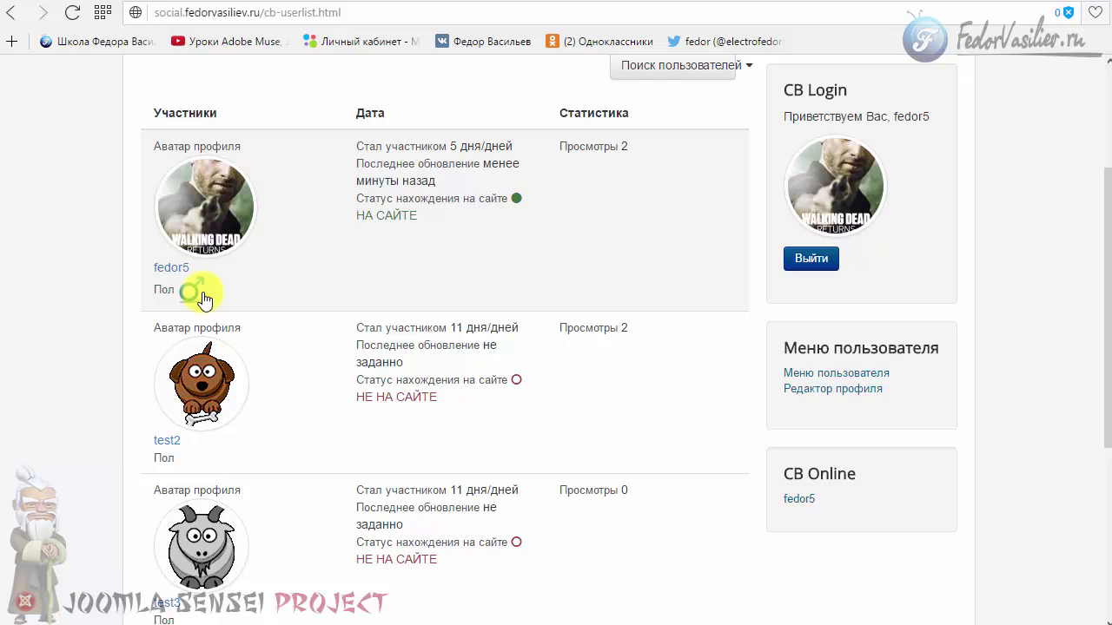
Switch to Notepad, copy the selected conditional gender-icon code from код.txt and minimize the file
key("alt+Tab")
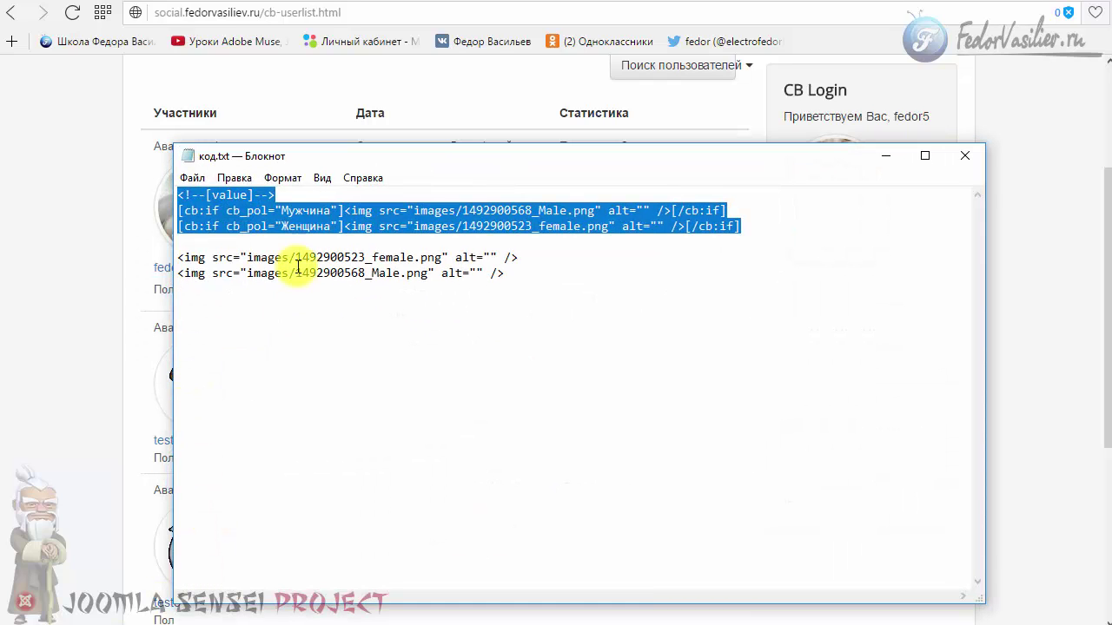
right_click(314, 224)
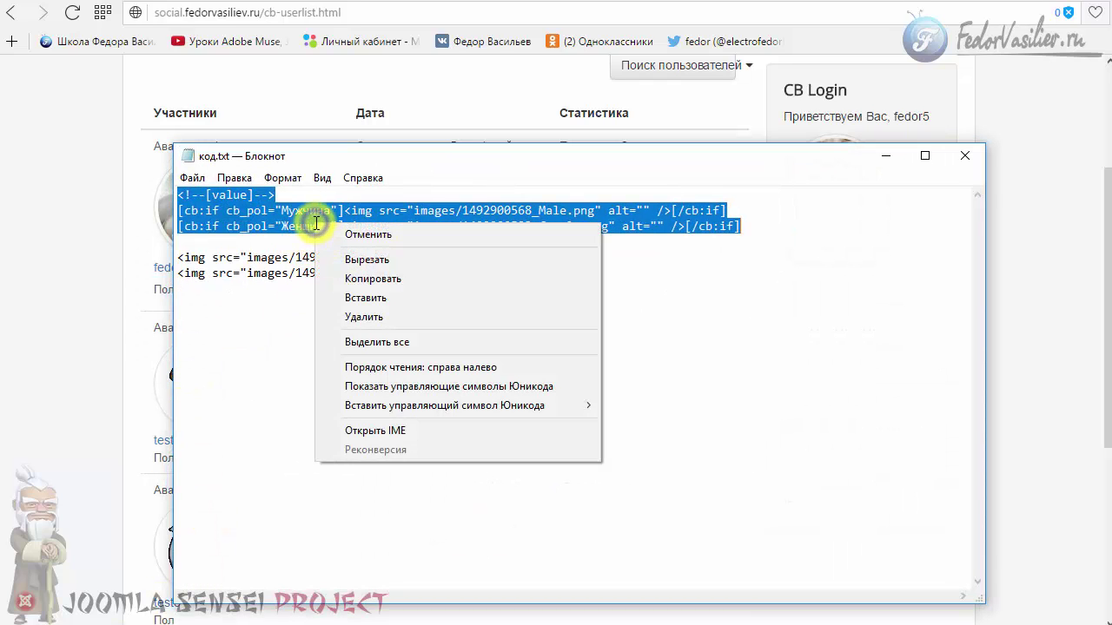
left_click(361, 279)
left_click(885, 158)
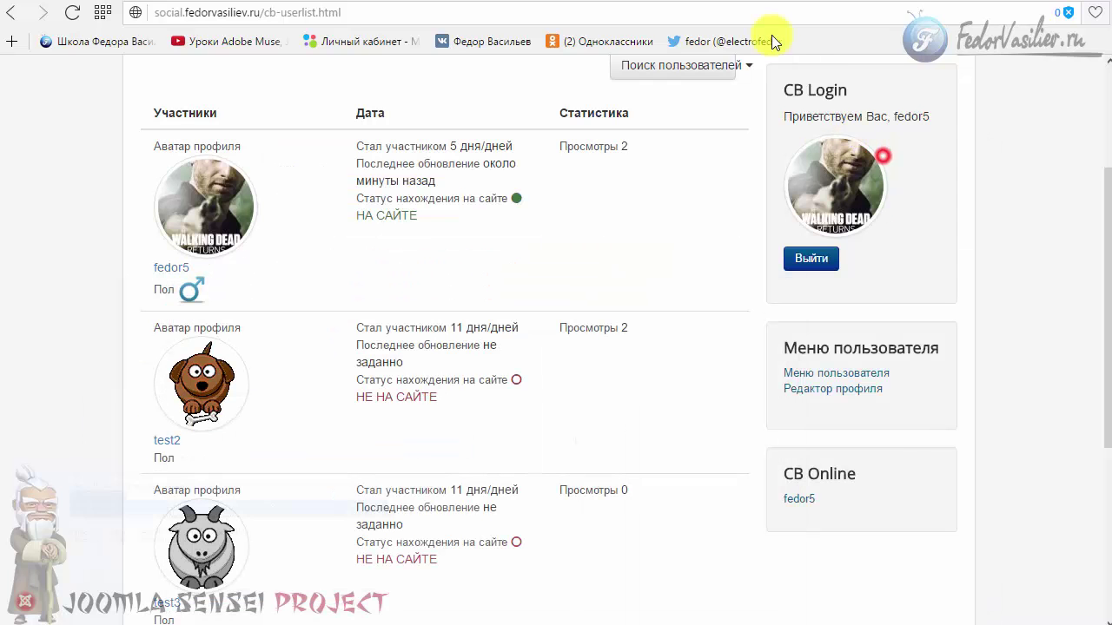
Return to the Joomla administrator, close the "Пол" field without saving and open the formatname field for editing
scroll(657, 218, "up", 1)
left_click(751, 2)
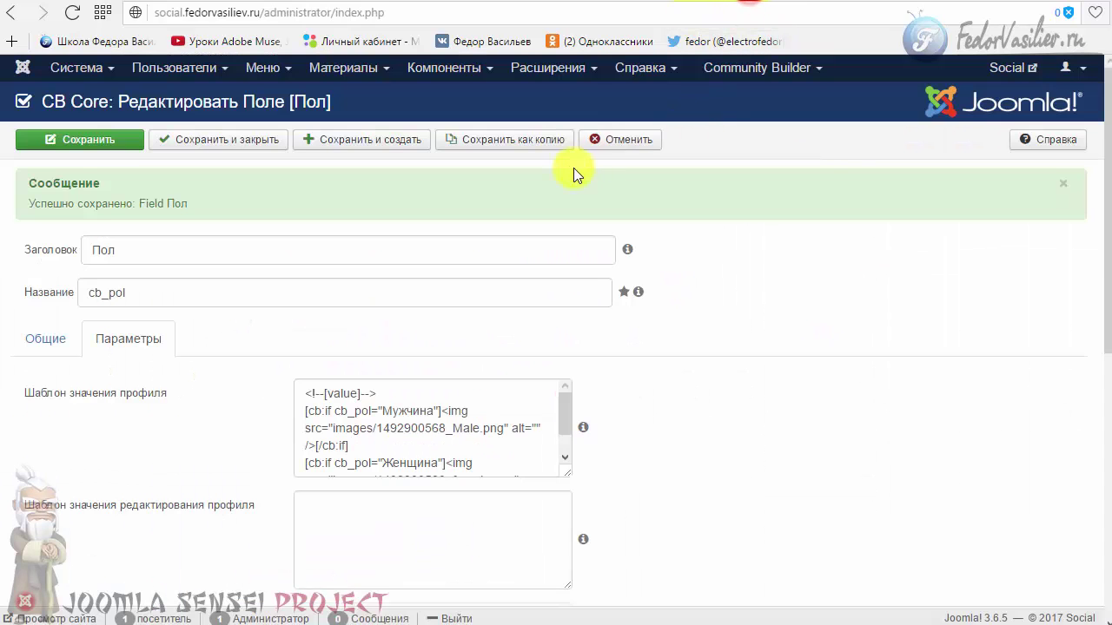
left_click(610, 147)
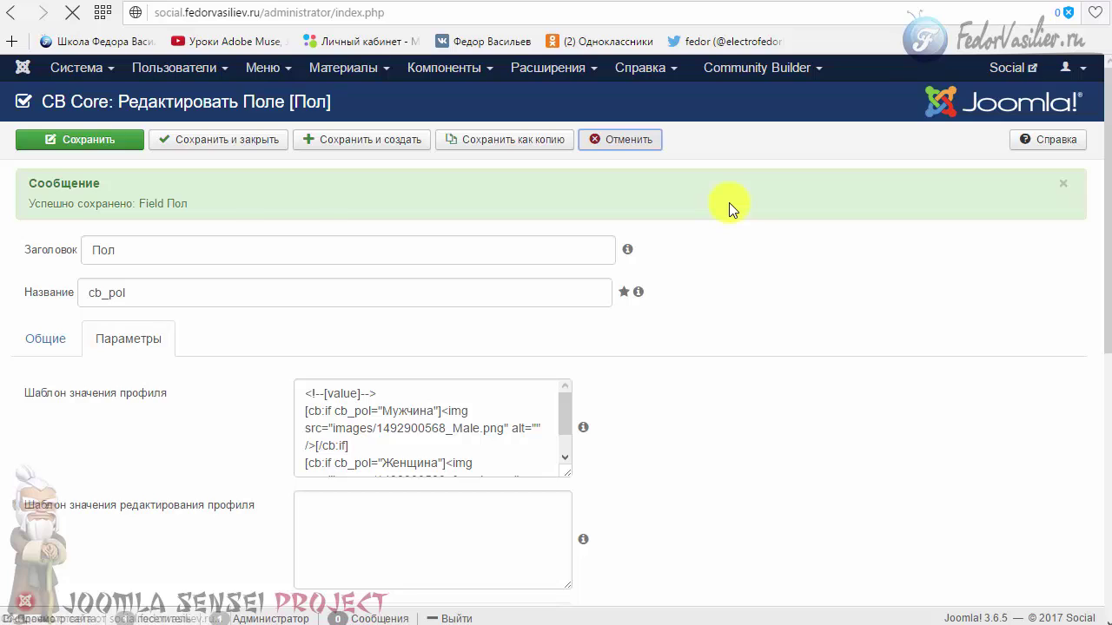
scroll(608, 298, "down", 3)
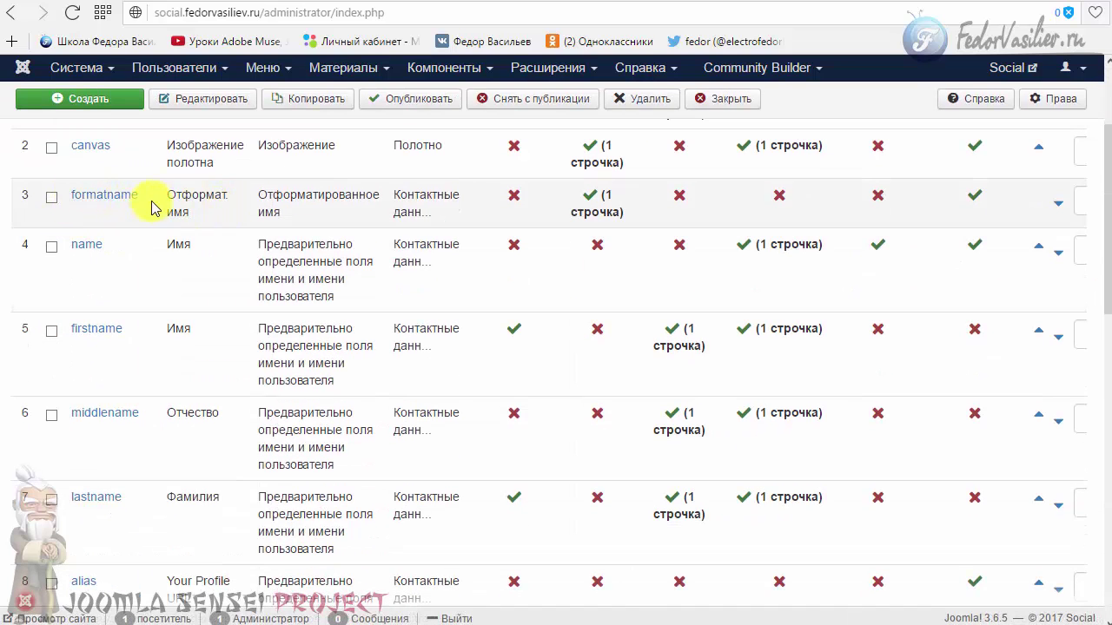
left_click_drag(161, 198, 93, 204)
left_click(124, 218)
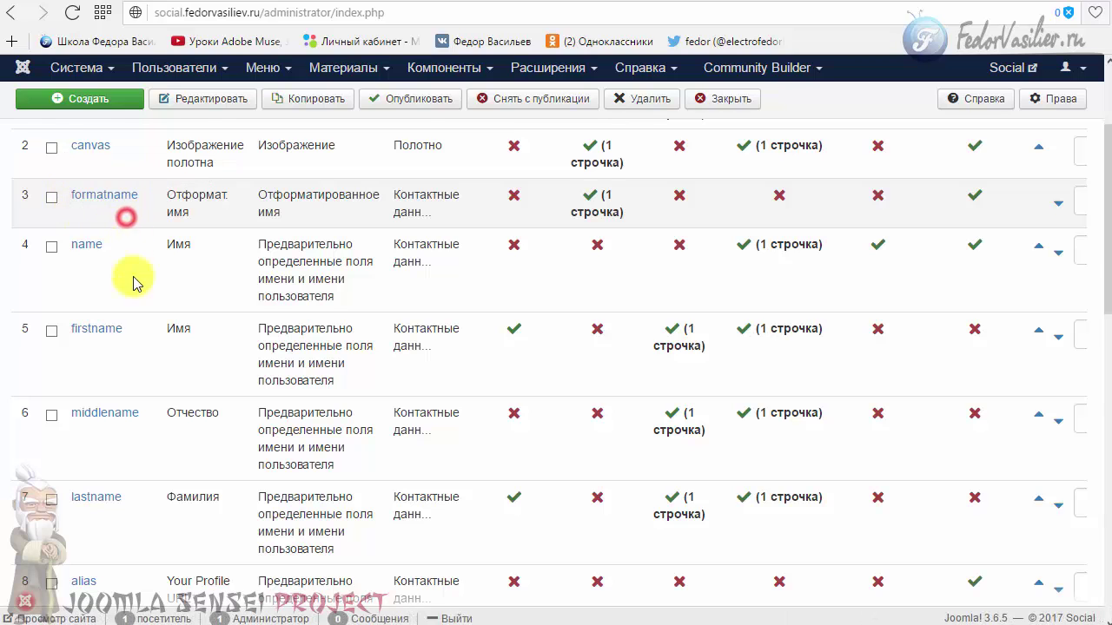
scroll(139, 312, "up", 3)
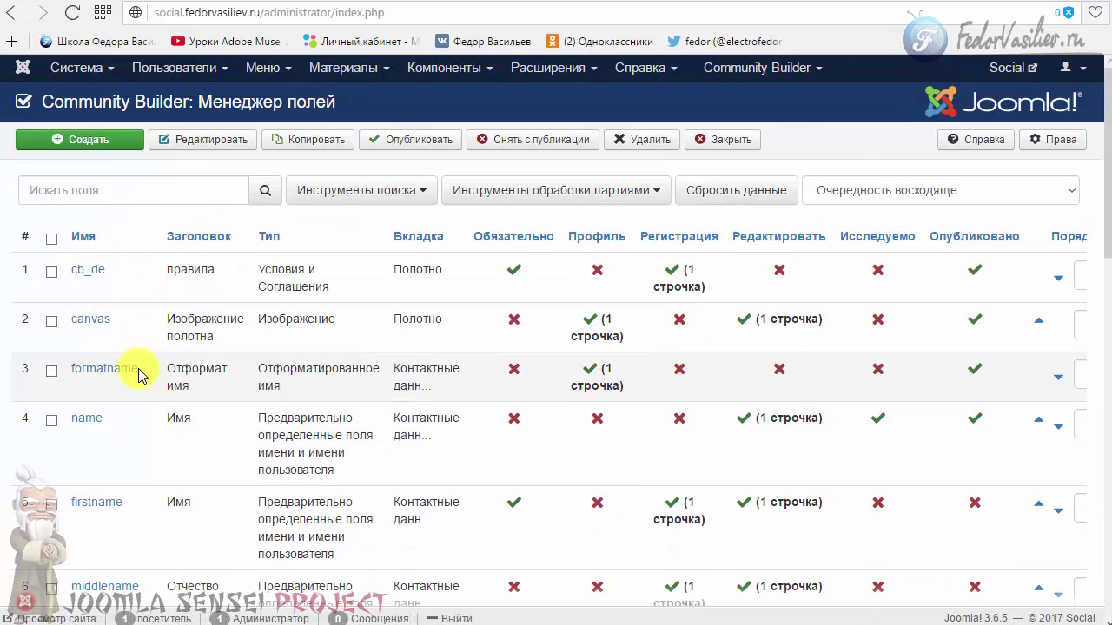
left_click(126, 370)
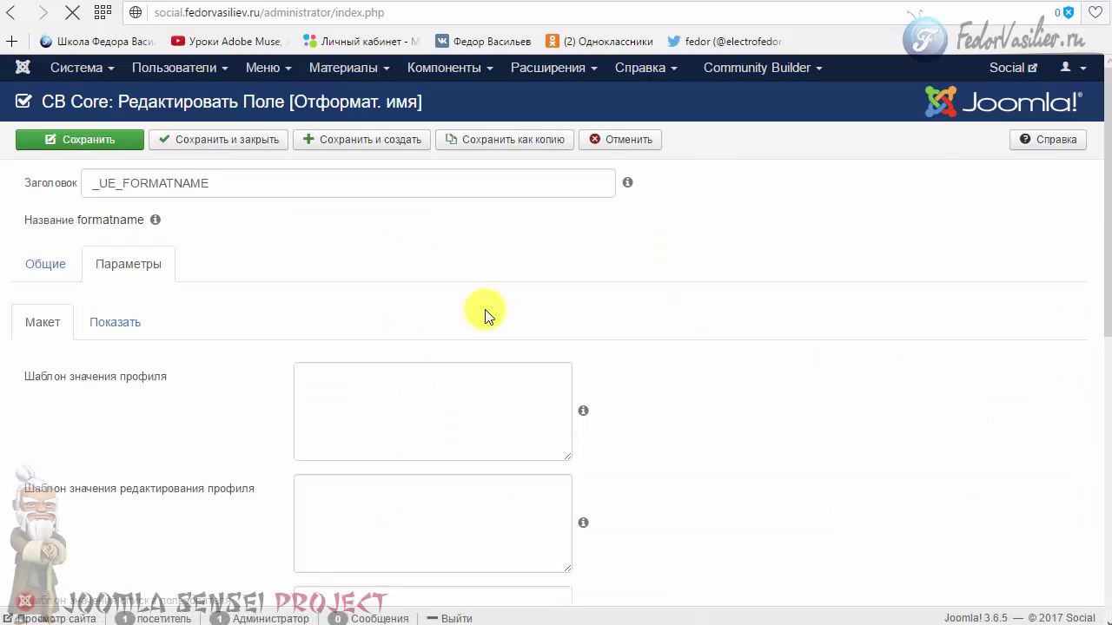
Paste the copied conditional gender-icon code into the formatname field's "Шаблон значения списка пользователя" parameter and enlarge its text area
left_click(146, 271)
scroll(628, 278, "down", 2)
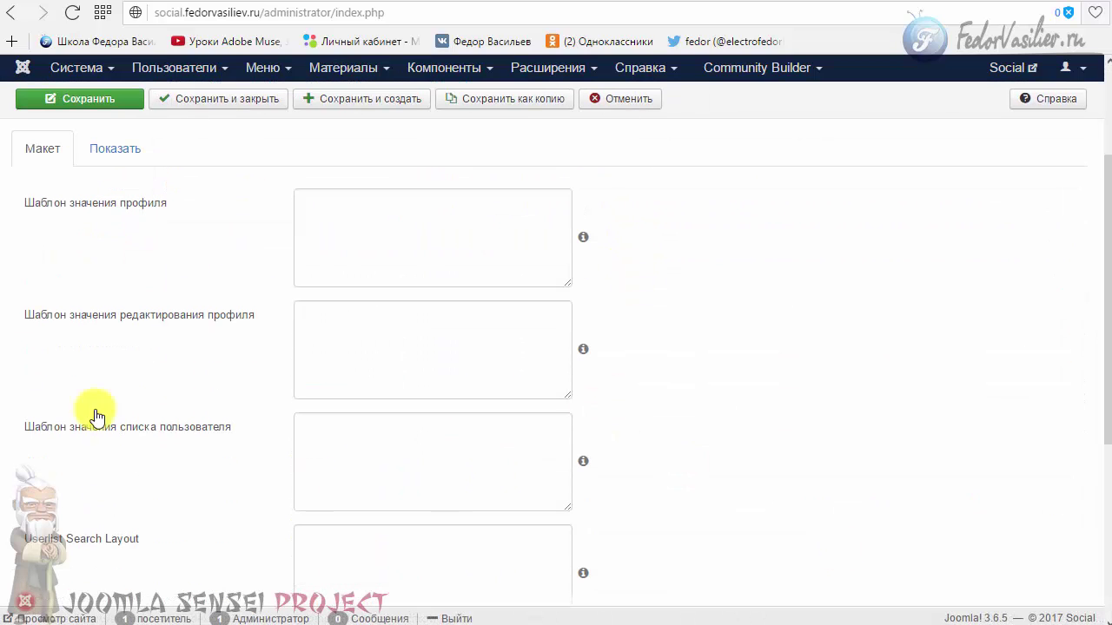
left_click(459, 452)
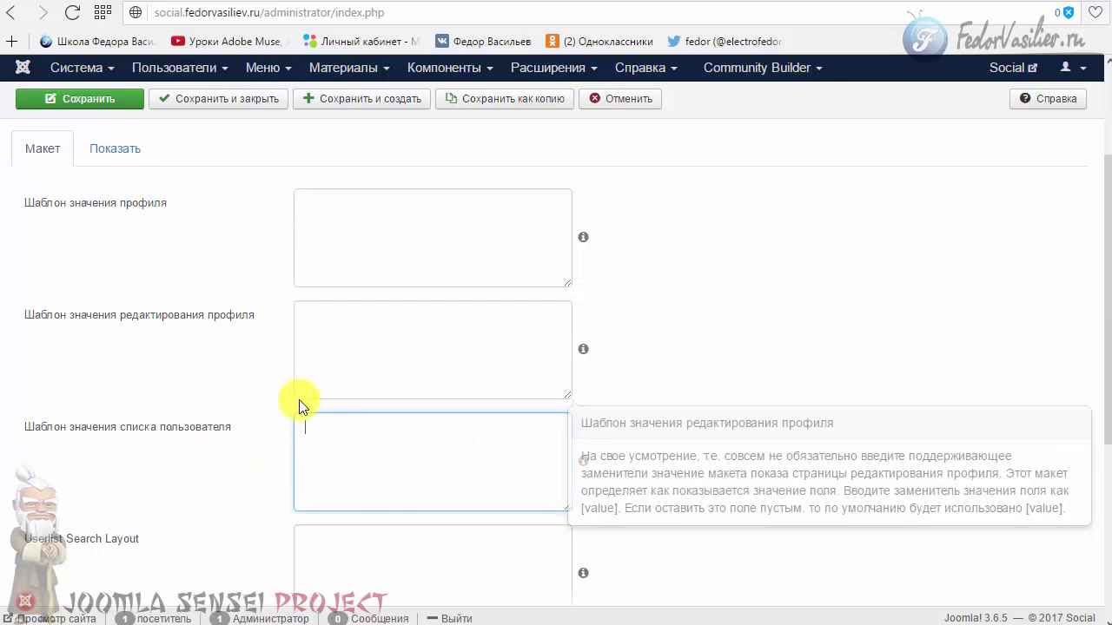
right_click(367, 447)
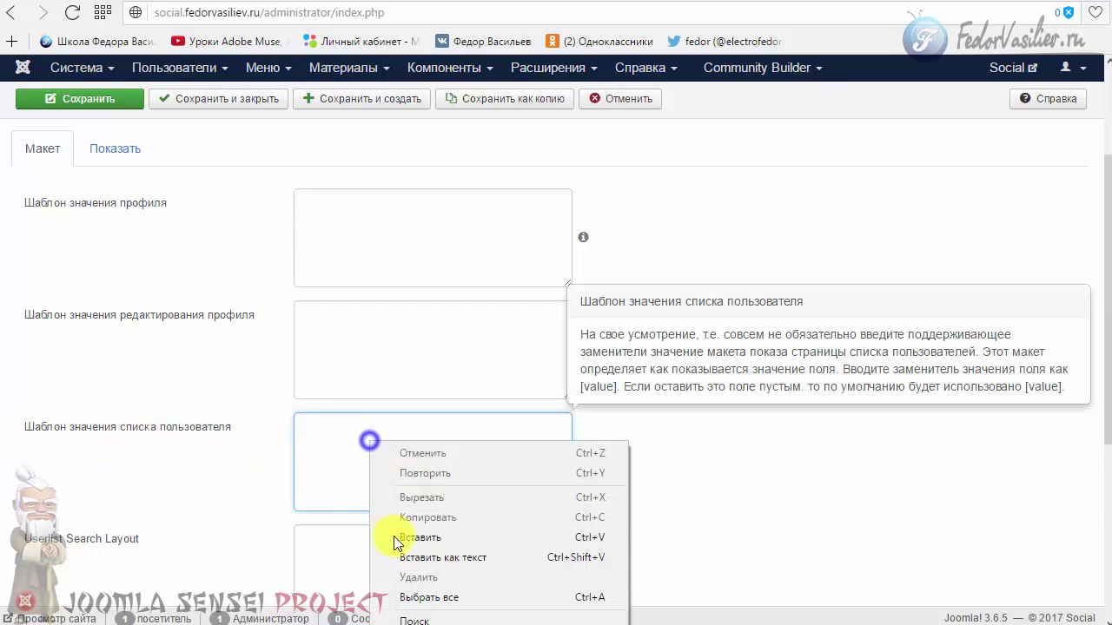
left_click(399, 539)
left_click_drag(566, 508, 810, 530)
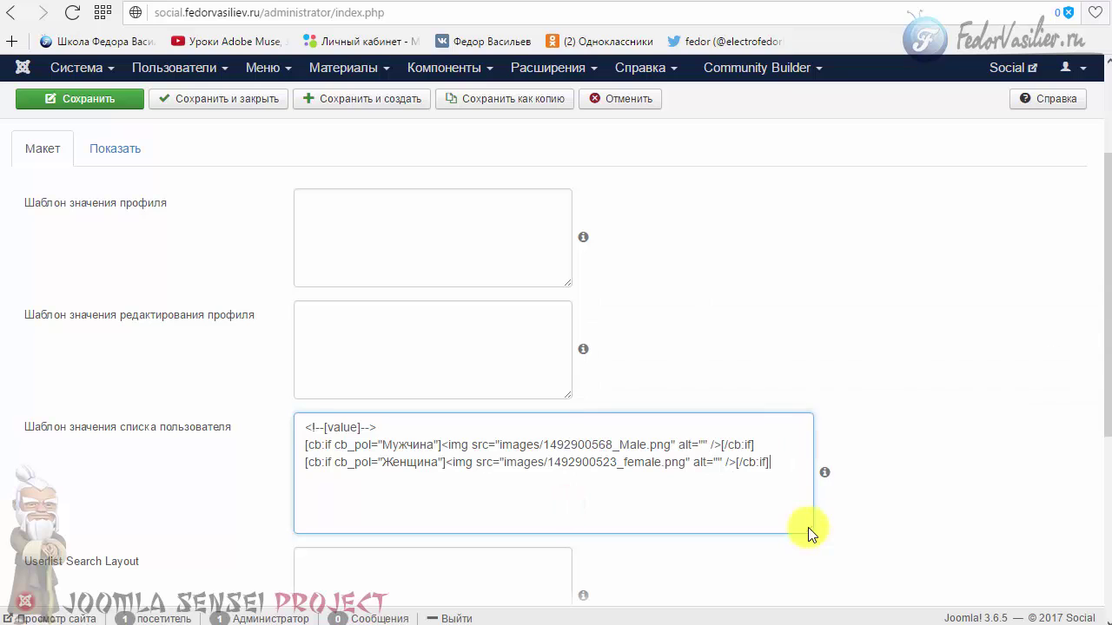
Remove the comment marks around [value] in the pasted user-list template, then save and close the formatname field
left_click_drag(391, 426, 251, 409)
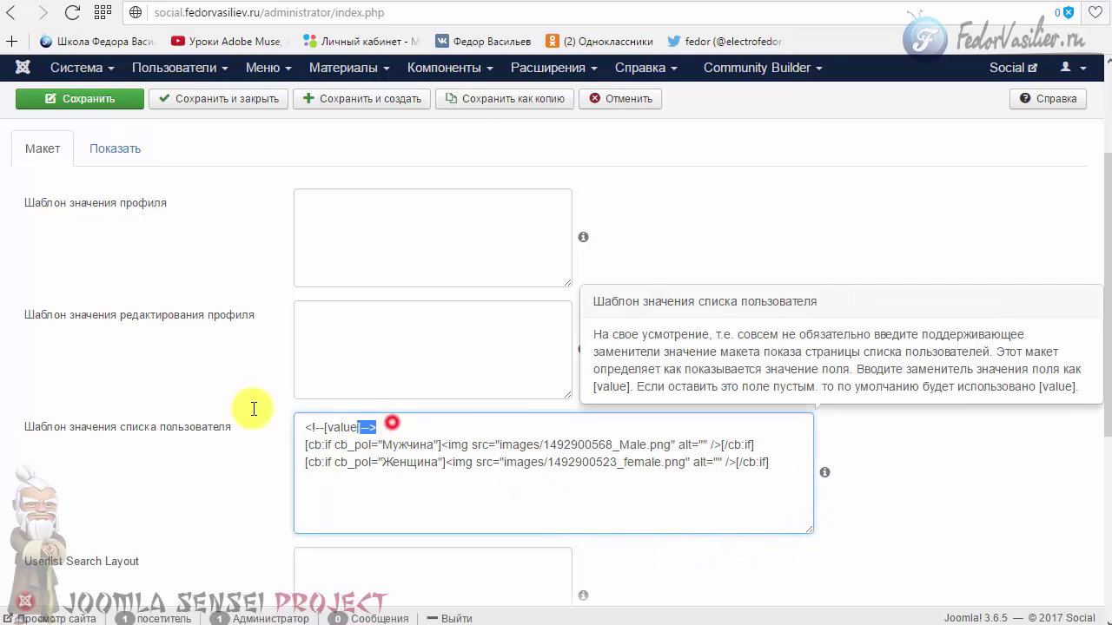
left_click(323, 427)
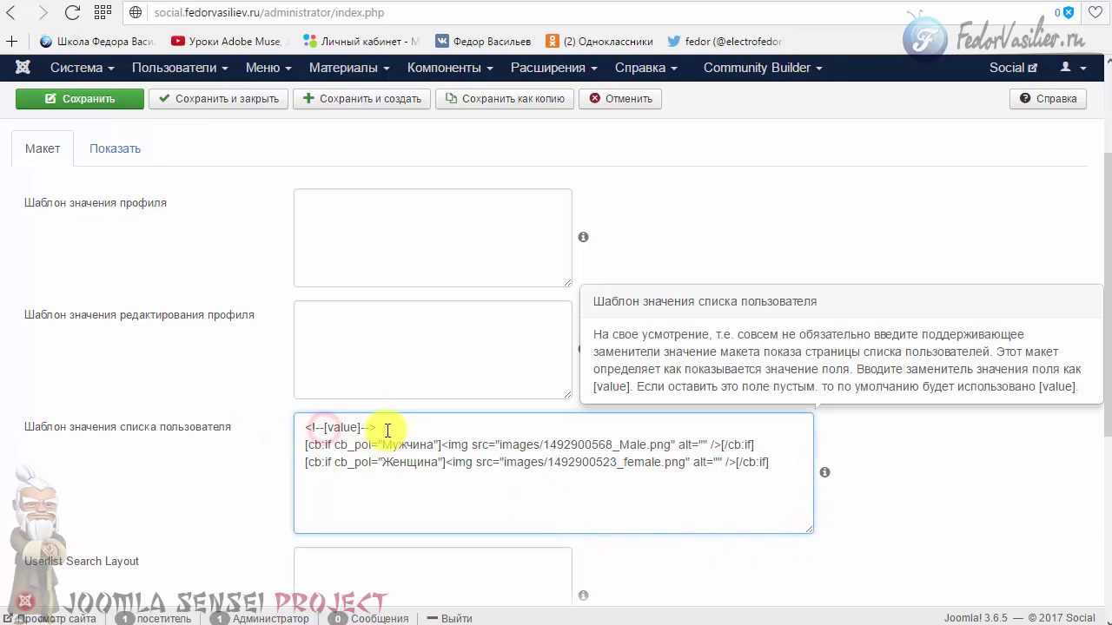
left_click(324, 427)
key("BackSpace")
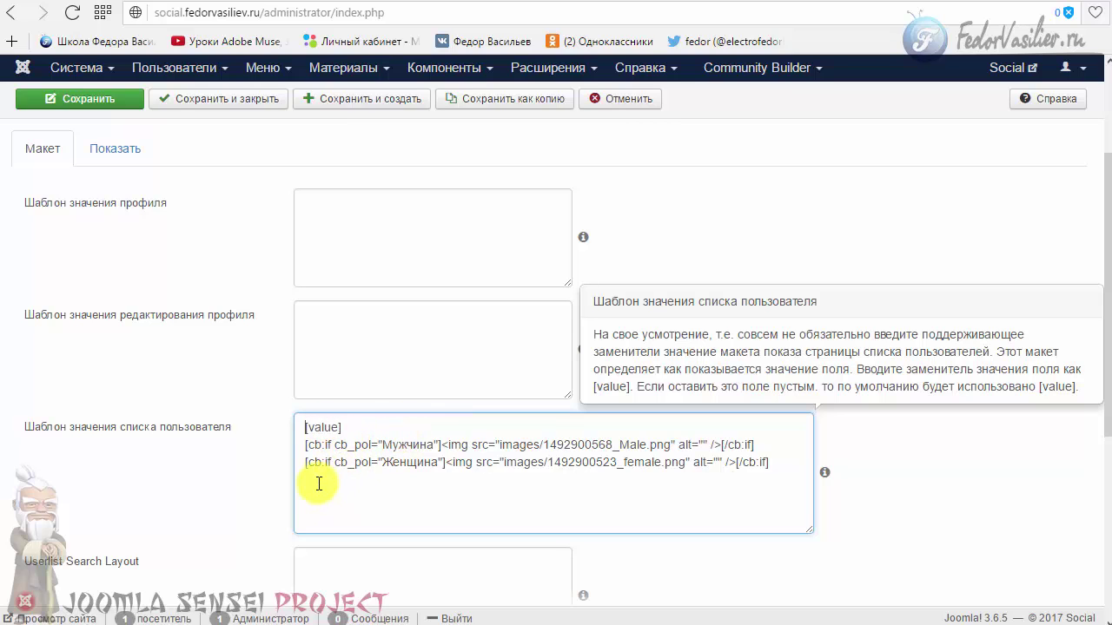
left_click_drag(358, 426, 283, 426)
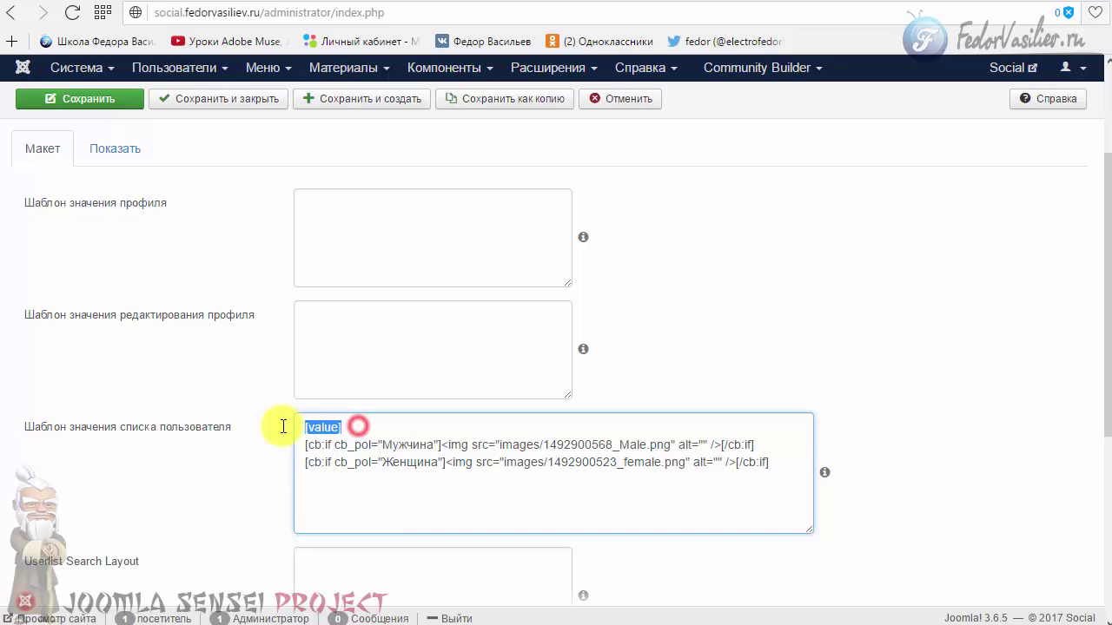
left_click(354, 462)
scroll(158, 343, "up", 1)
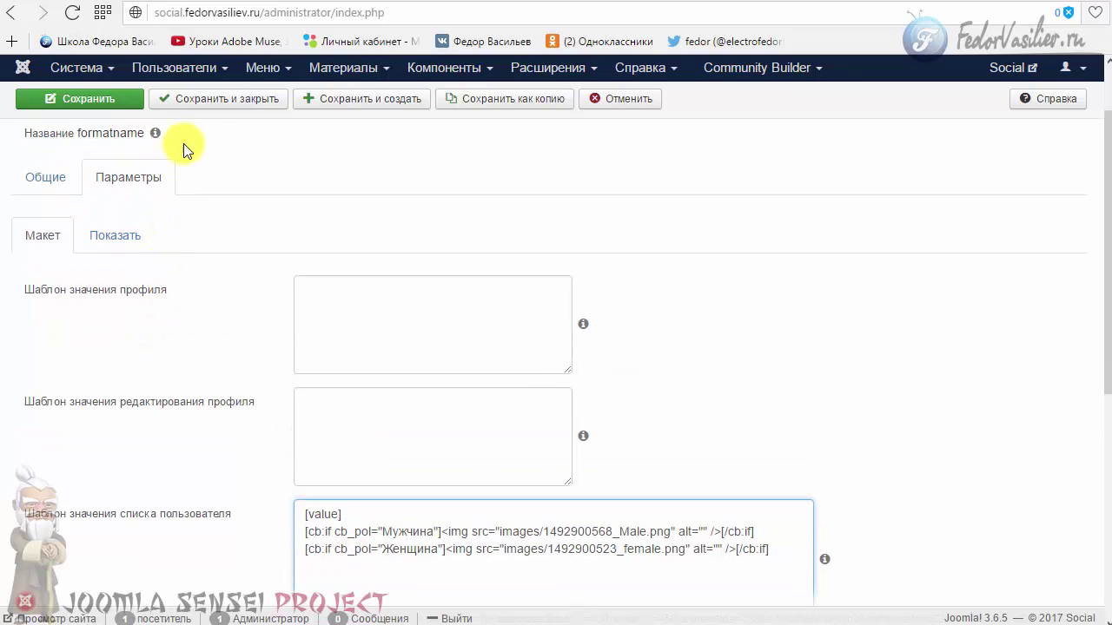
left_click(206, 99)
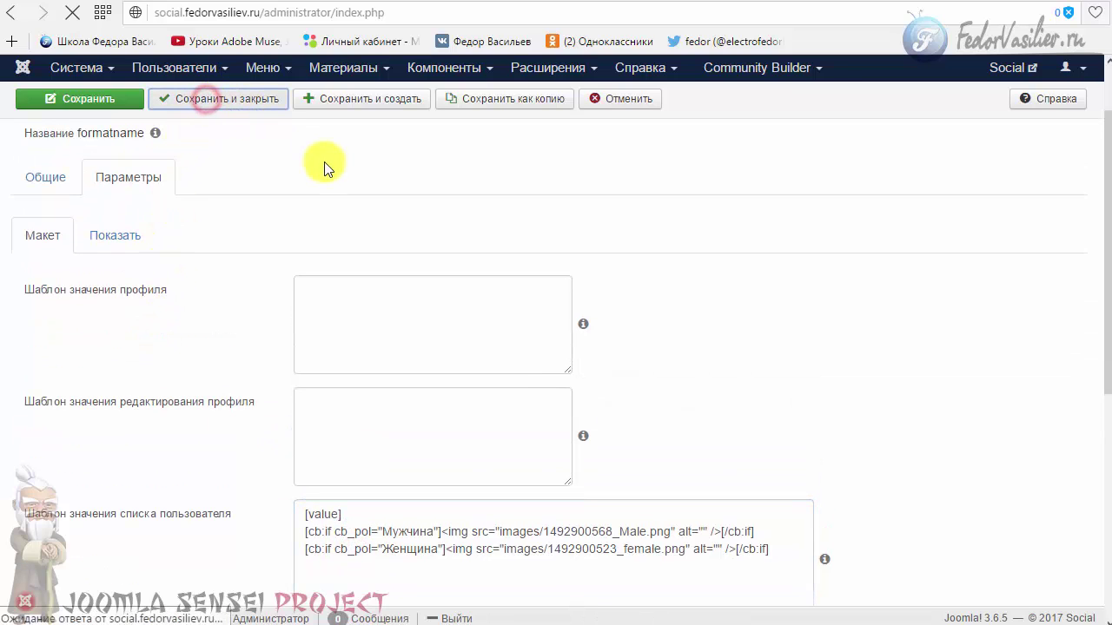
Switch to the site's member list and check the gender icons beside the names and in the "Пол" rows
left_click(798, 2)
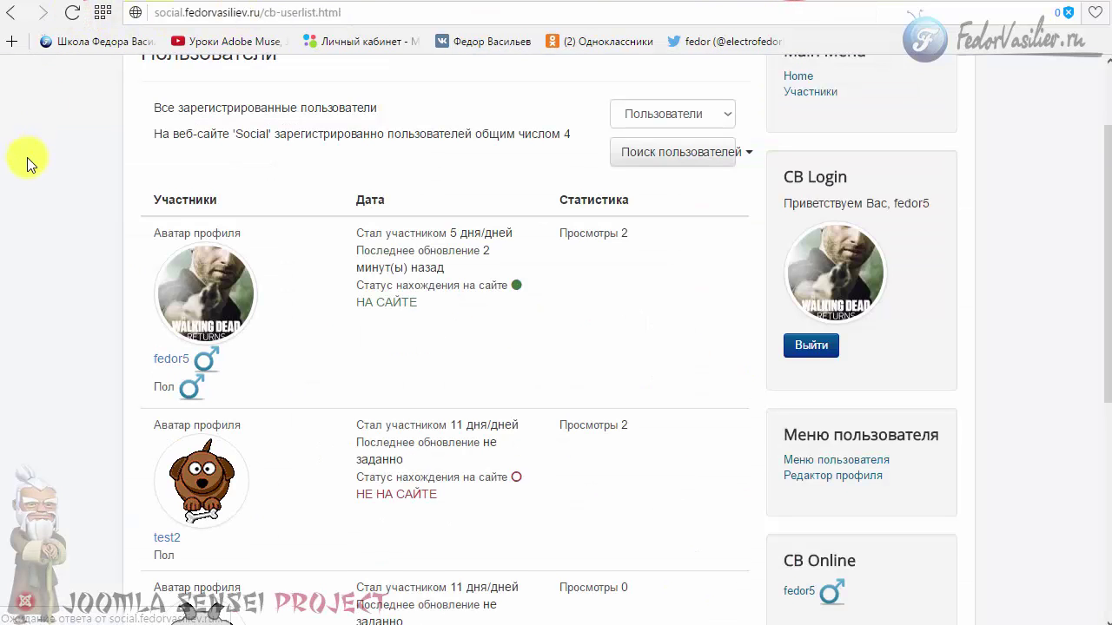
scroll(27, 158, "down", 1)
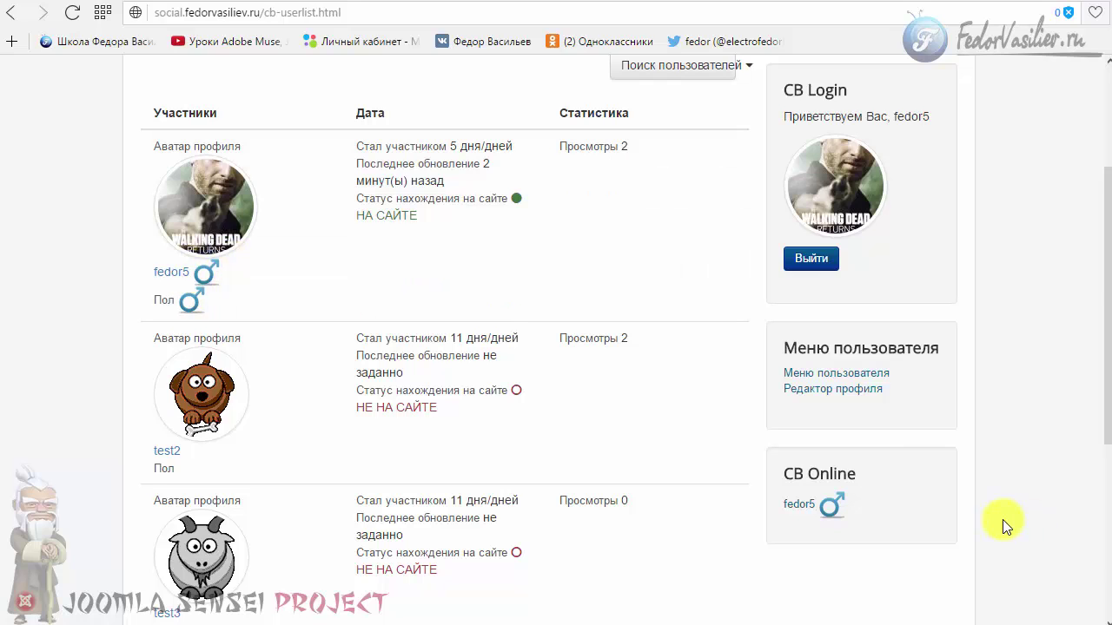
scroll(975, 367, "down", 3)
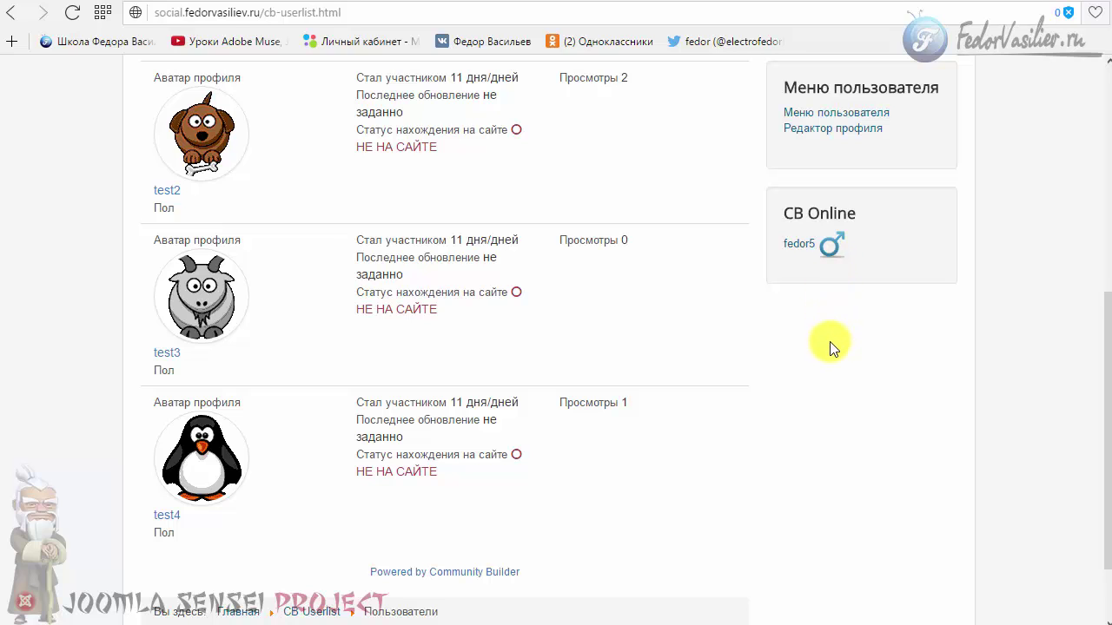
scroll(830, 342, "up", 4)
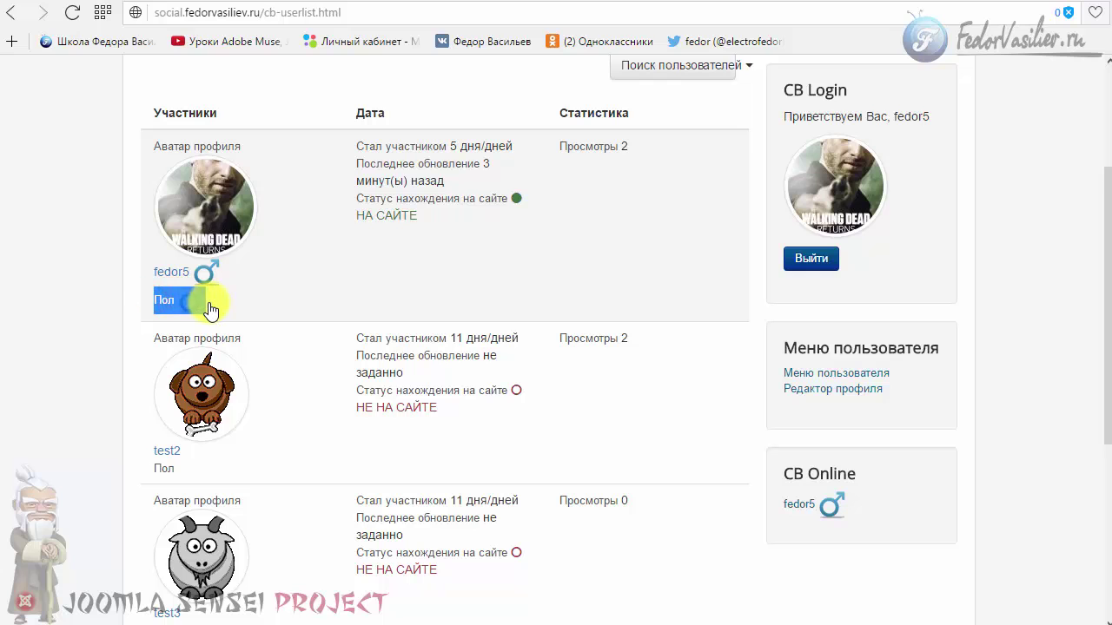
left_click(293, 299)
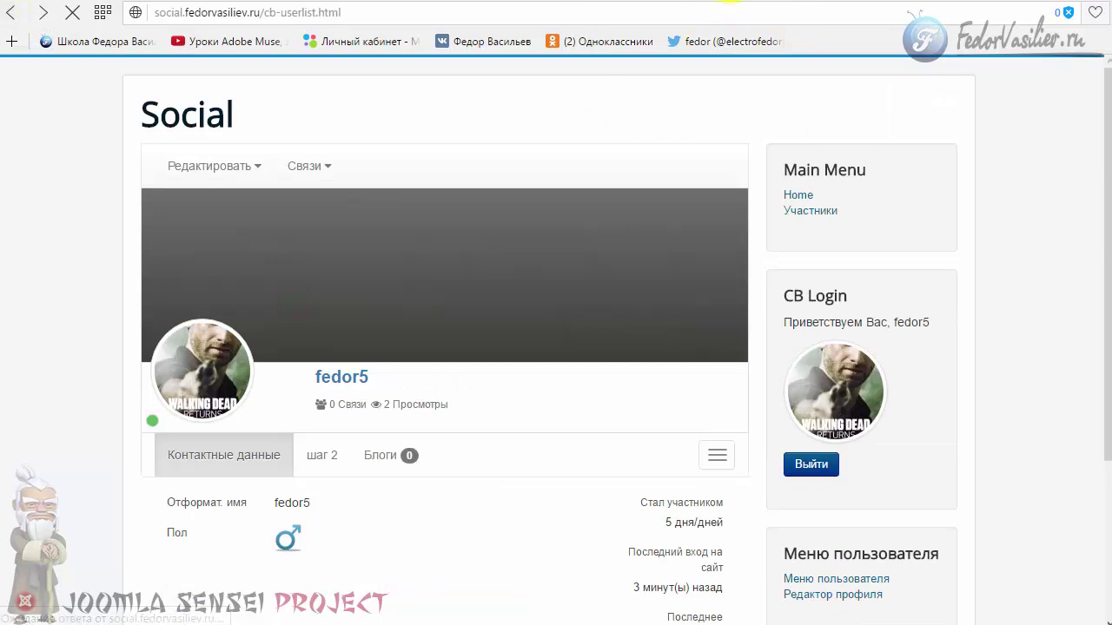
Open the cb_pol field in the Joomla administrator, clear its "Шаблон значения списка пользователя" code and save the field
scroll(459, 247, "down", 1)
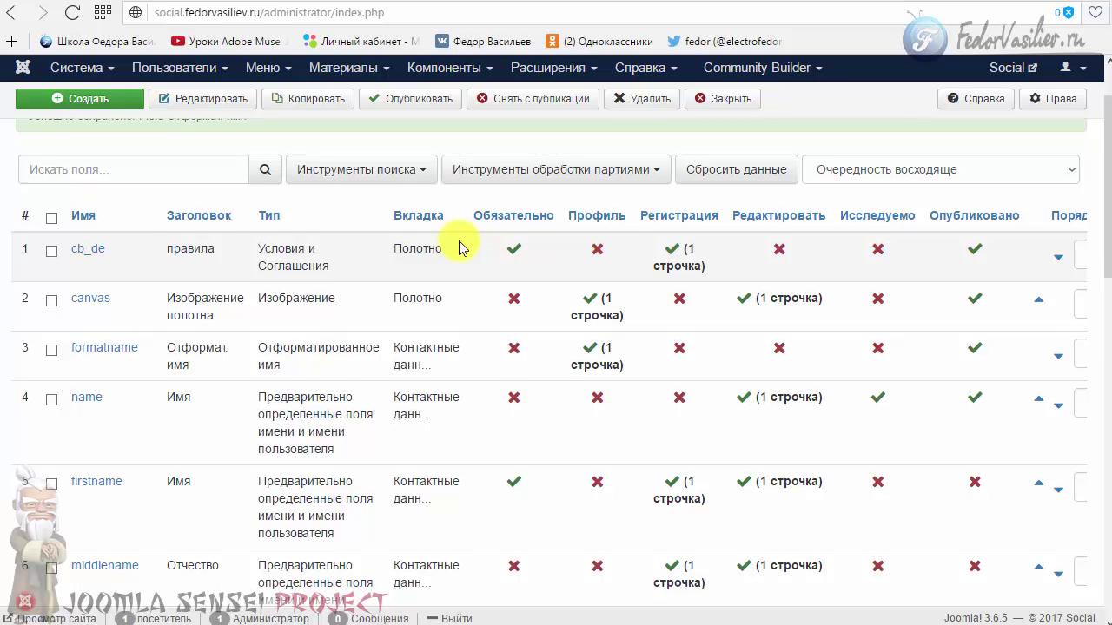
scroll(459, 248, "down", 8)
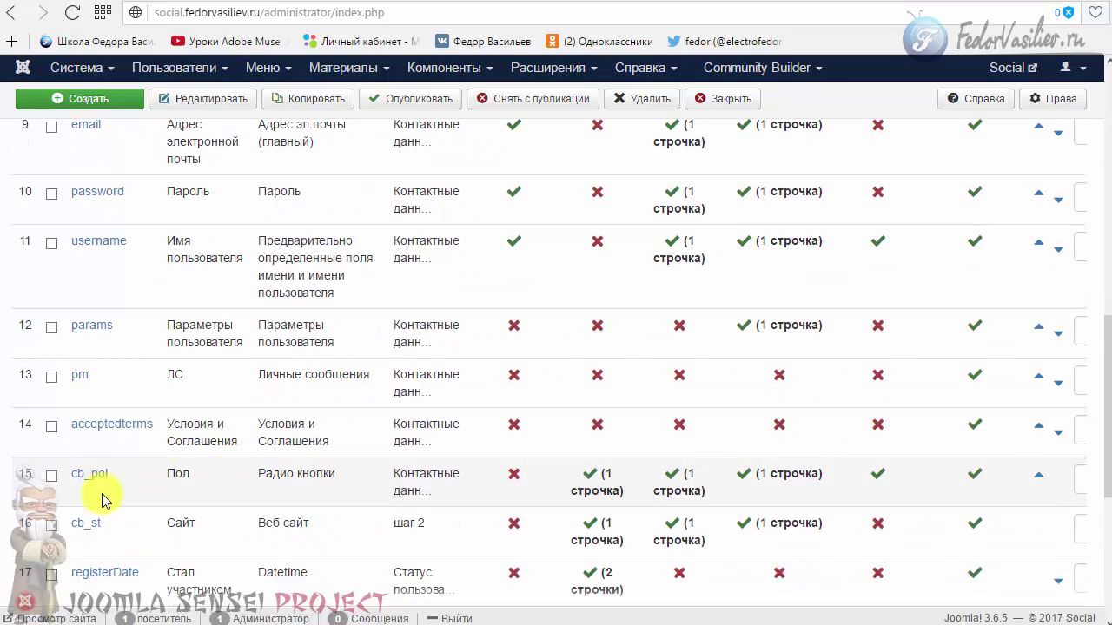
left_click(97, 475)
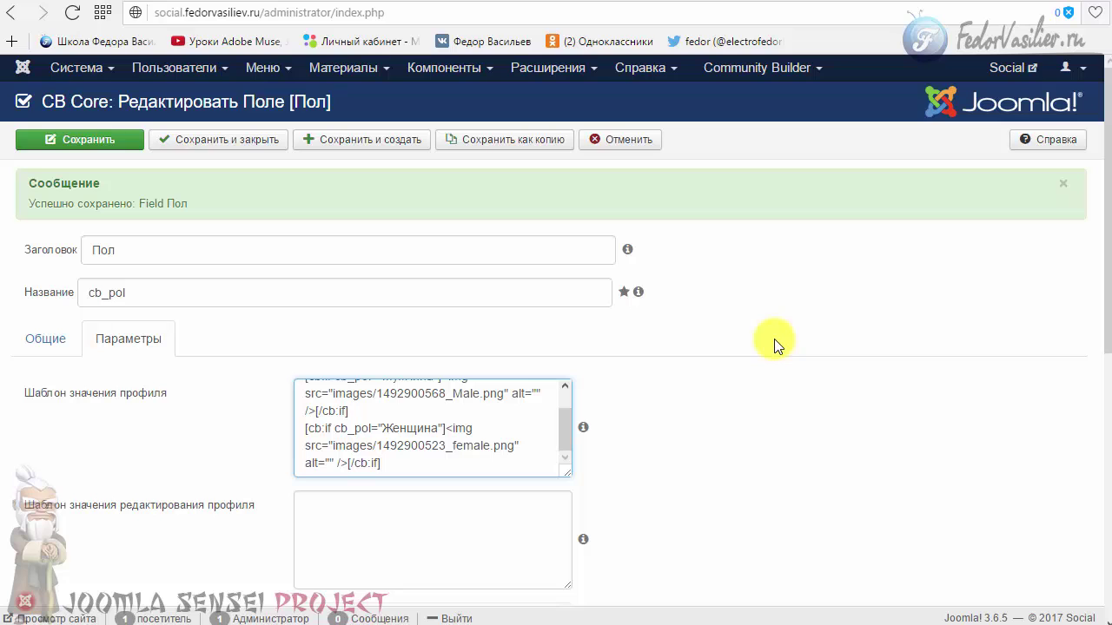
scroll(776, 343, "down", 4)
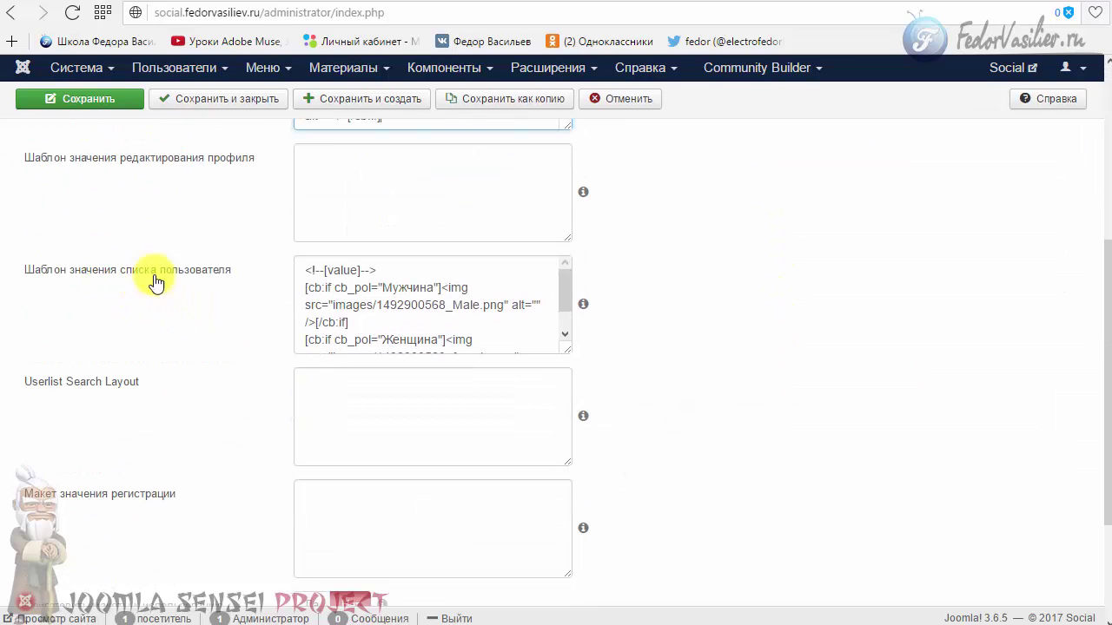
left_click_drag(567, 350, 645, 426)
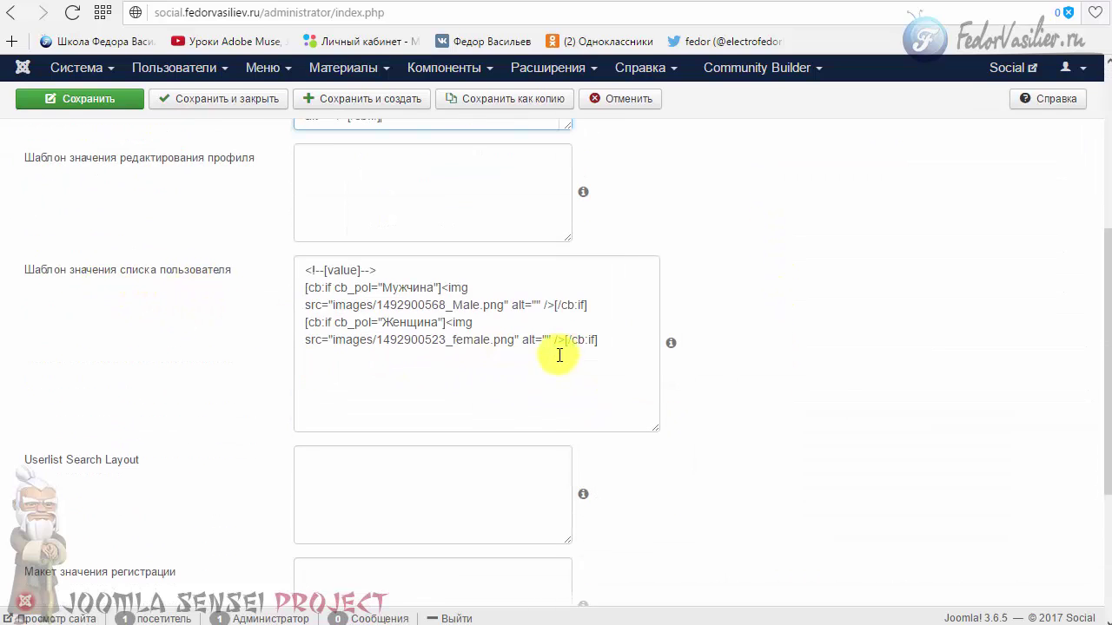
left_click_drag(601, 341, 211, 220)
key("BackSpace")
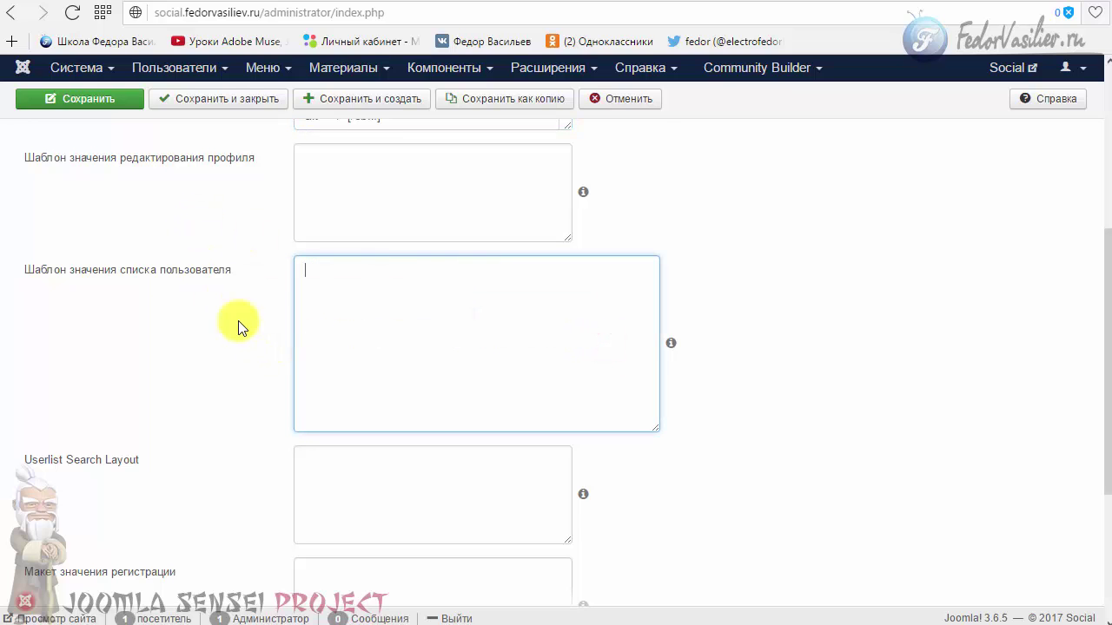
left_click(94, 101)
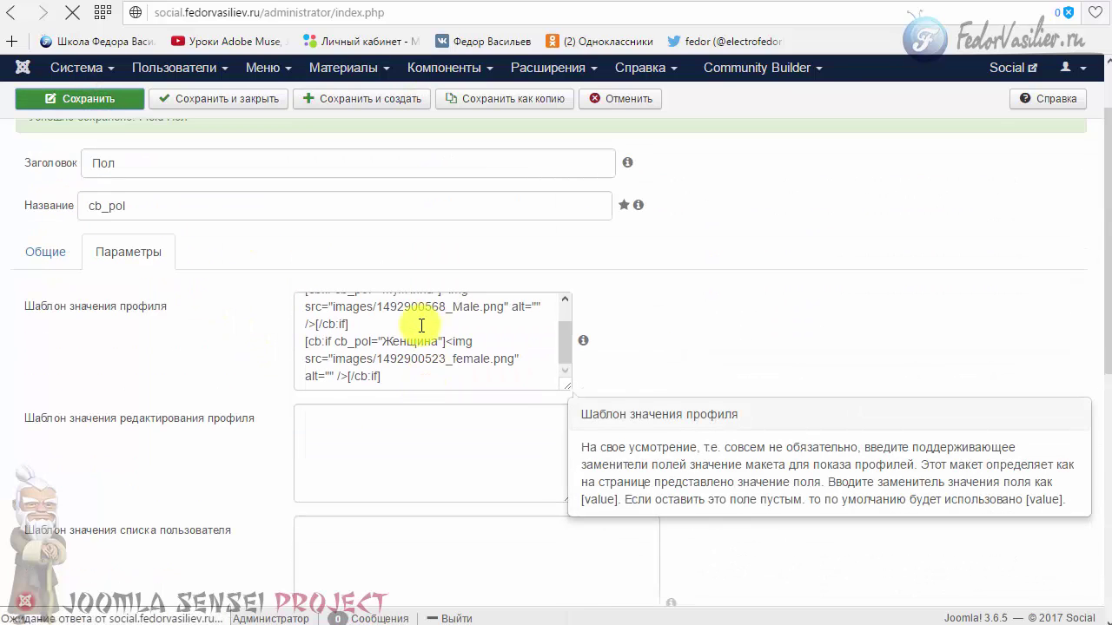
left_click_drag(451, 461, 54, 409)
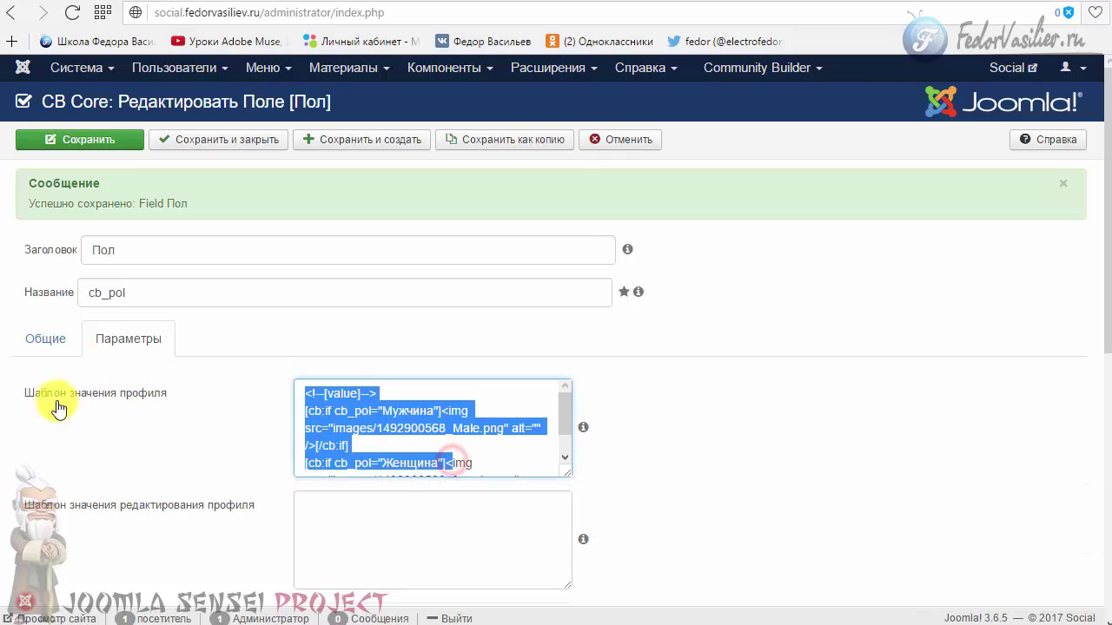
Expand the user search on the member list, select "Мужчина" for "Пол" and view the "Просмотры" range options
left_click(801, 0)
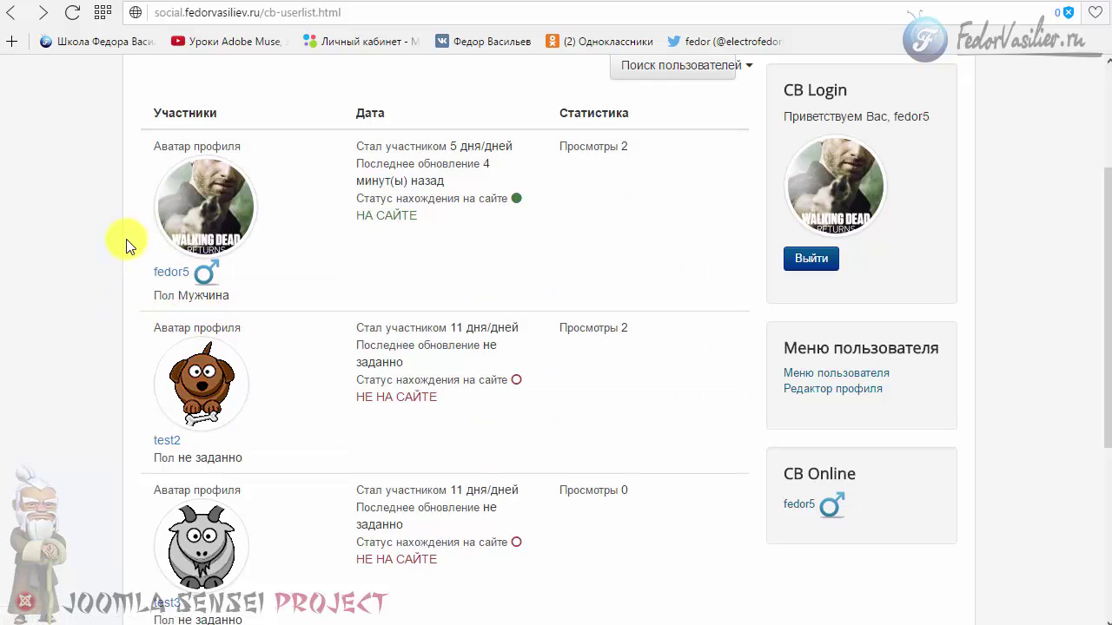
scroll(495, 278, "up", 2)
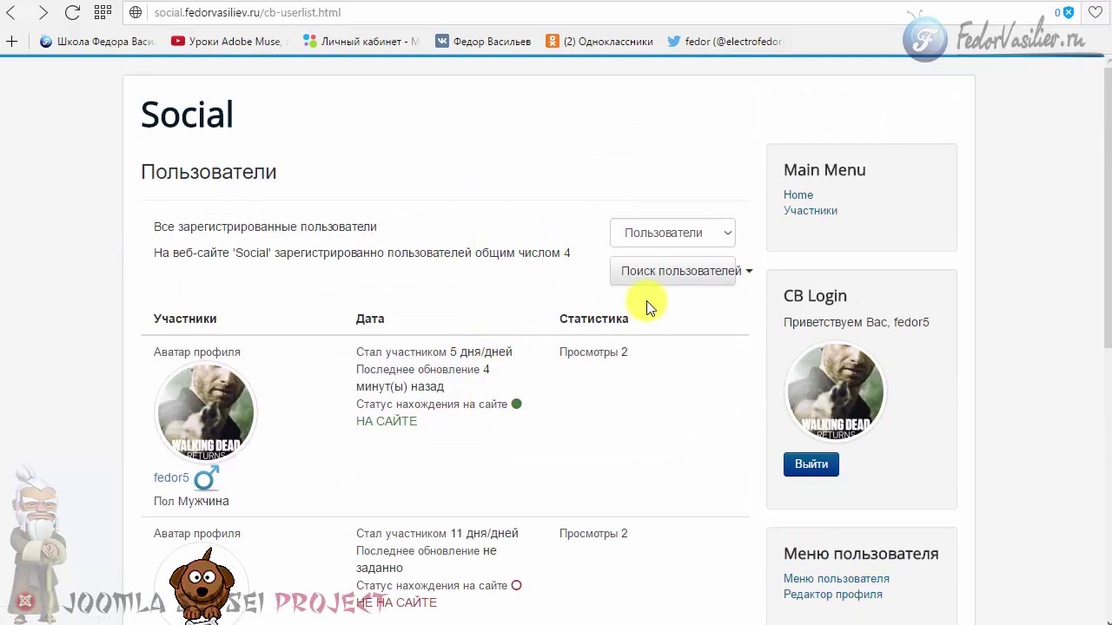
left_click(665, 278)
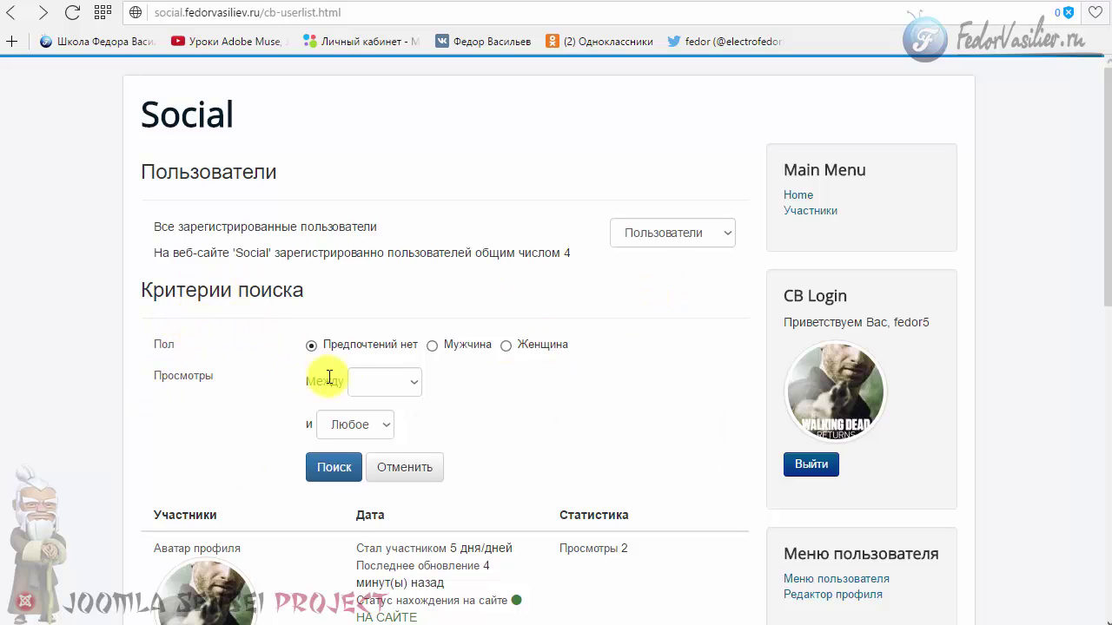
scroll(179, 492, "down", 1)
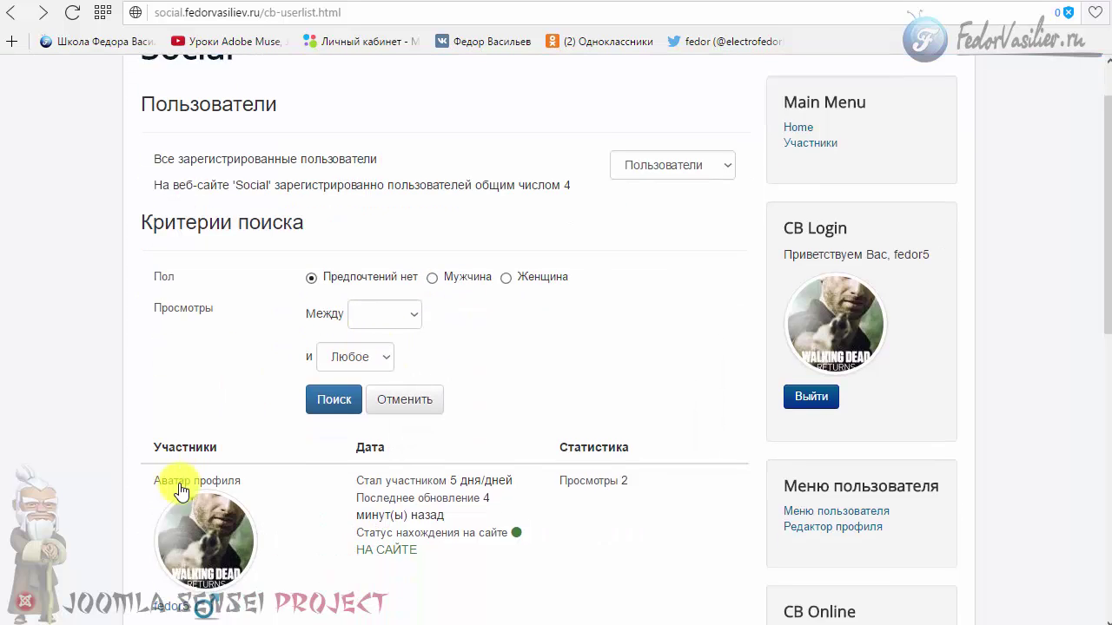
left_click(433, 260)
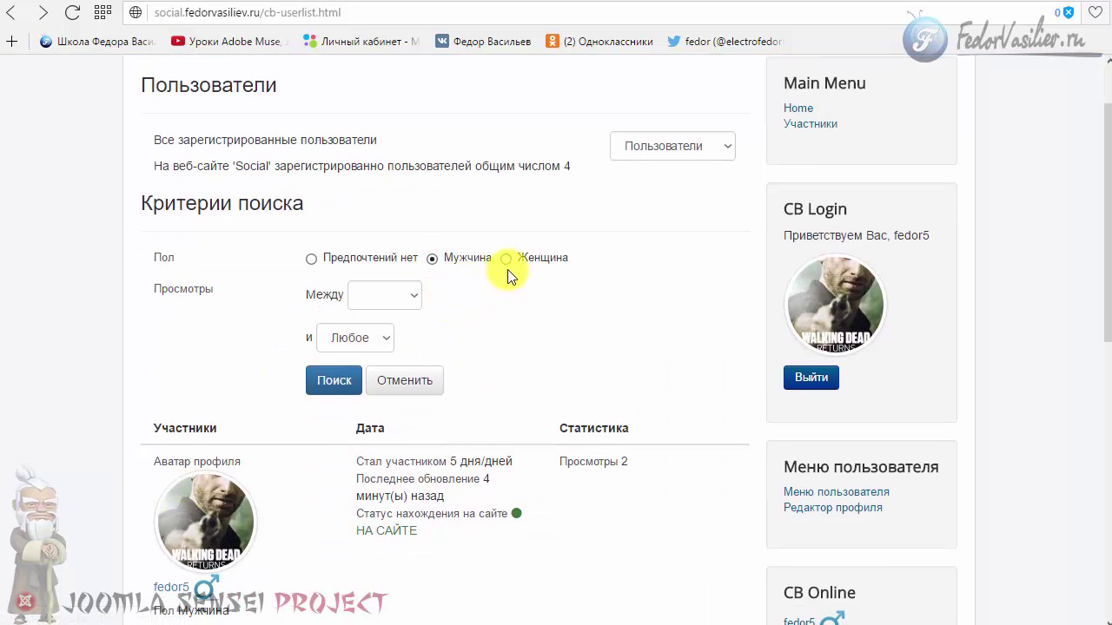
left_click(434, 261)
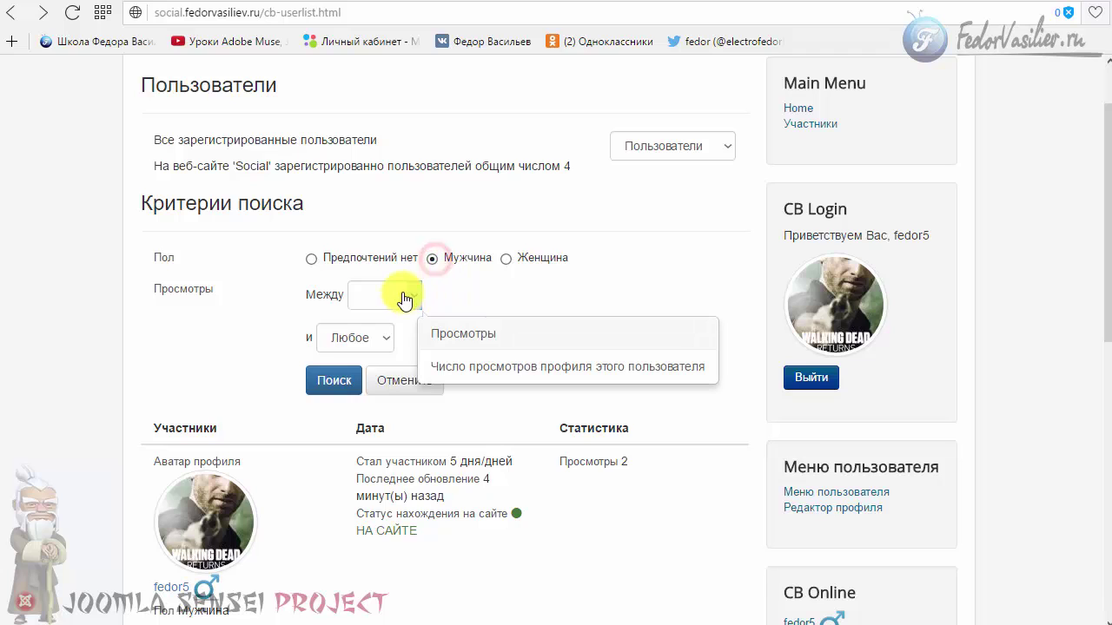
left_click(405, 295)
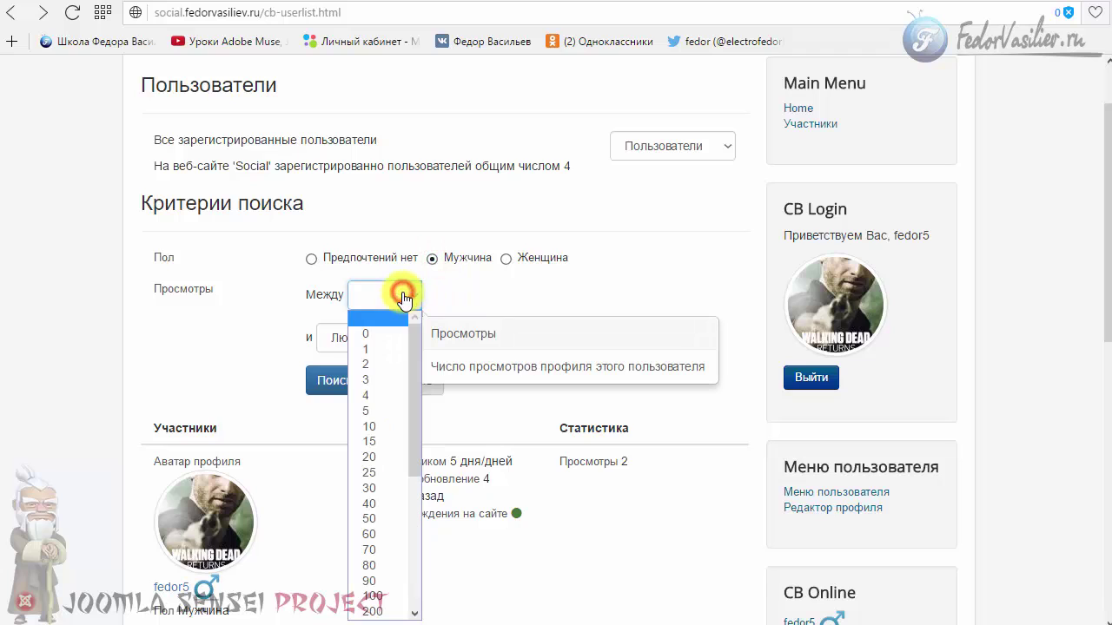
left_click(482, 302)
Examine the gender icon beside the member name in the CB Online module and in the member list
scroll(486, 306, "down", 1)
scroll(486, 307, "down", 2)
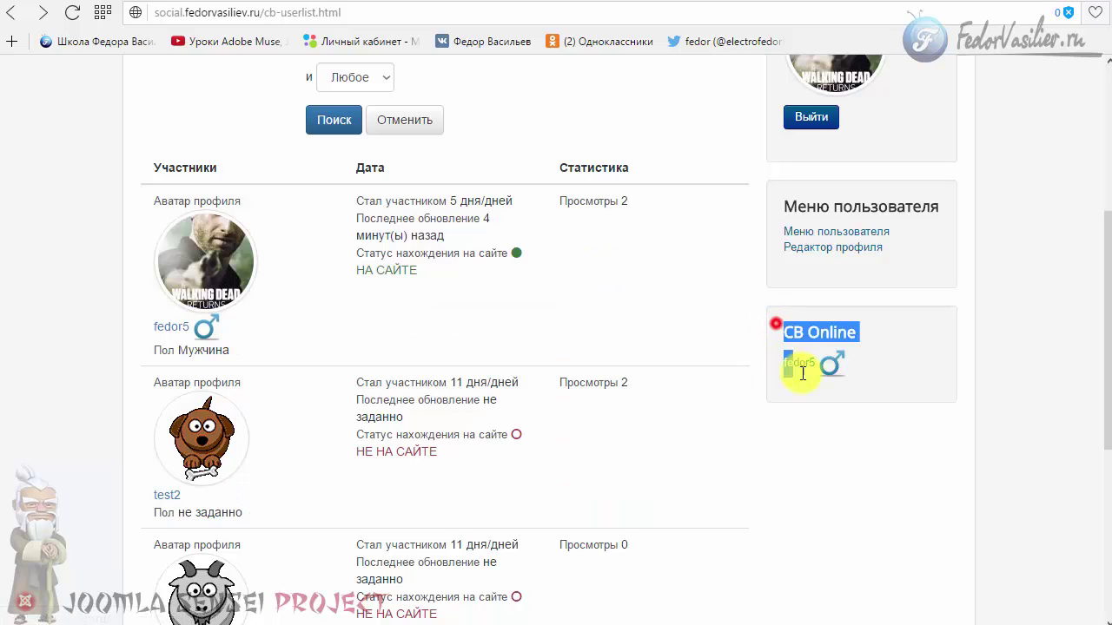
left_click_drag(803, 373, 874, 377)
left_click(861, 416)
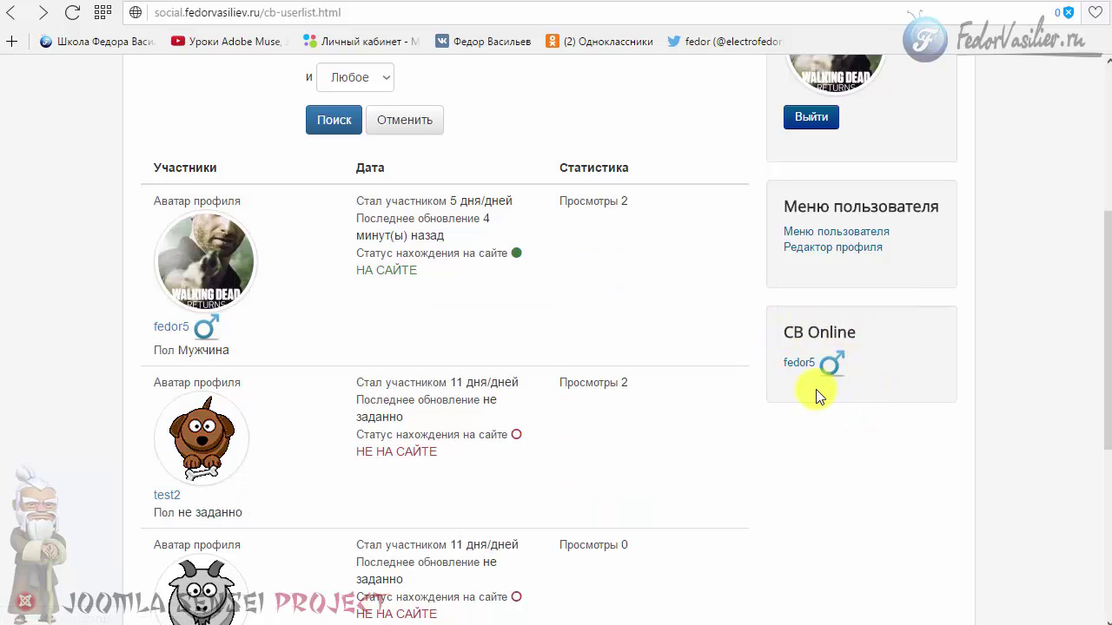
scroll(610, 365, "up", 3)
scroll(707, 409, "down", 3)
scroll(805, 343, "up", 3)
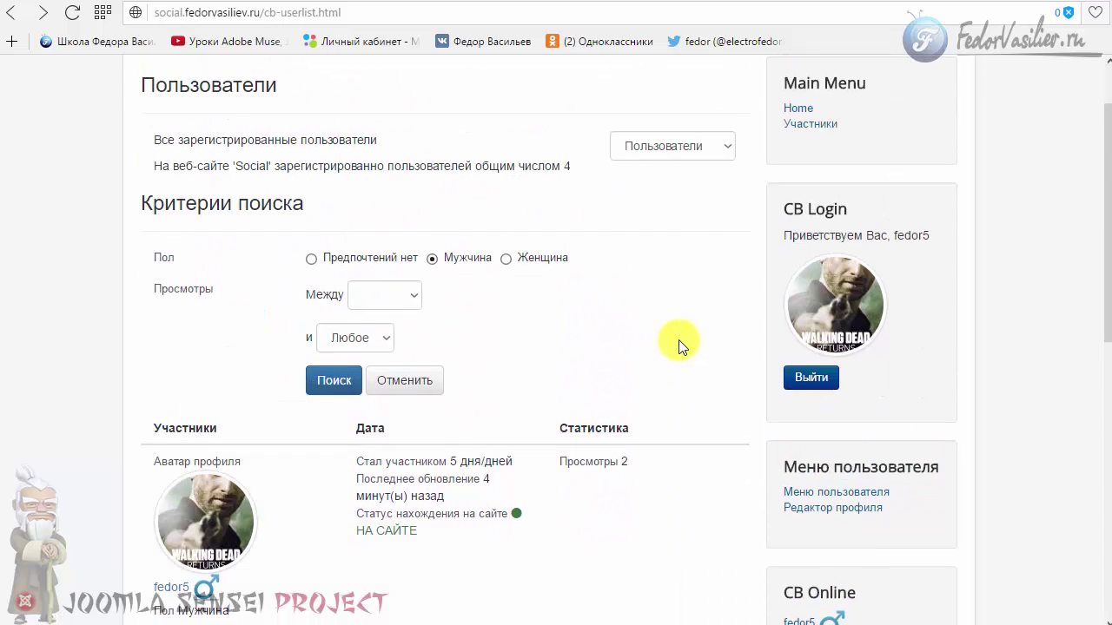
Review the "Пол" search criteria, then return to the "Пол" field's edit page in the Joomla administrator
left_click(385, 295)
left_click(286, 254)
left_click_drag(286, 250, 603, 261)
left_click(665, 266)
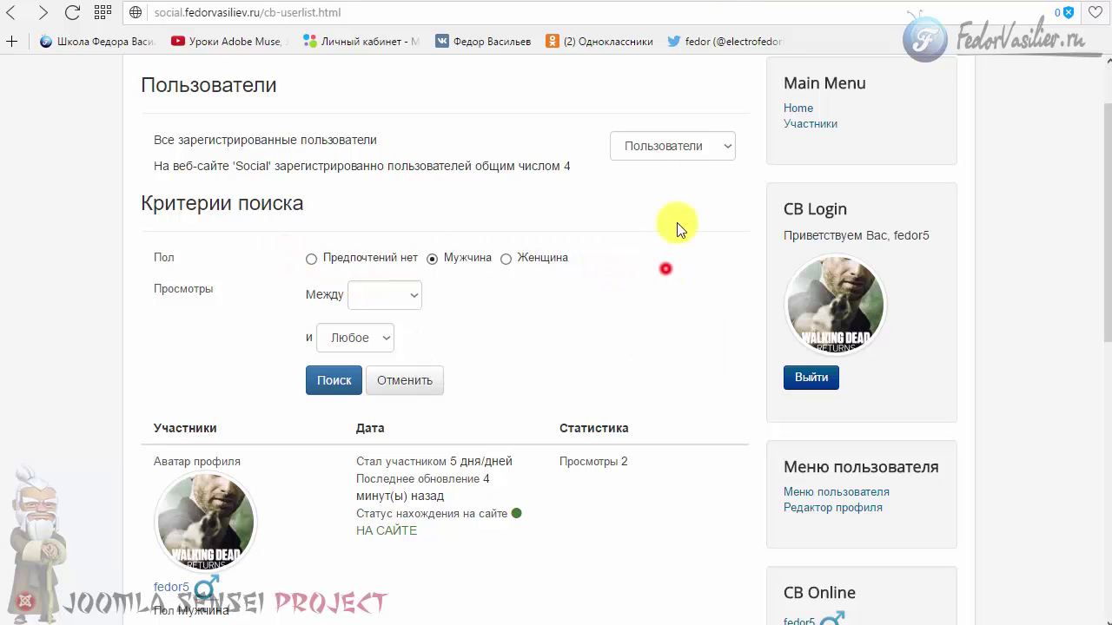
left_click(743, 2)
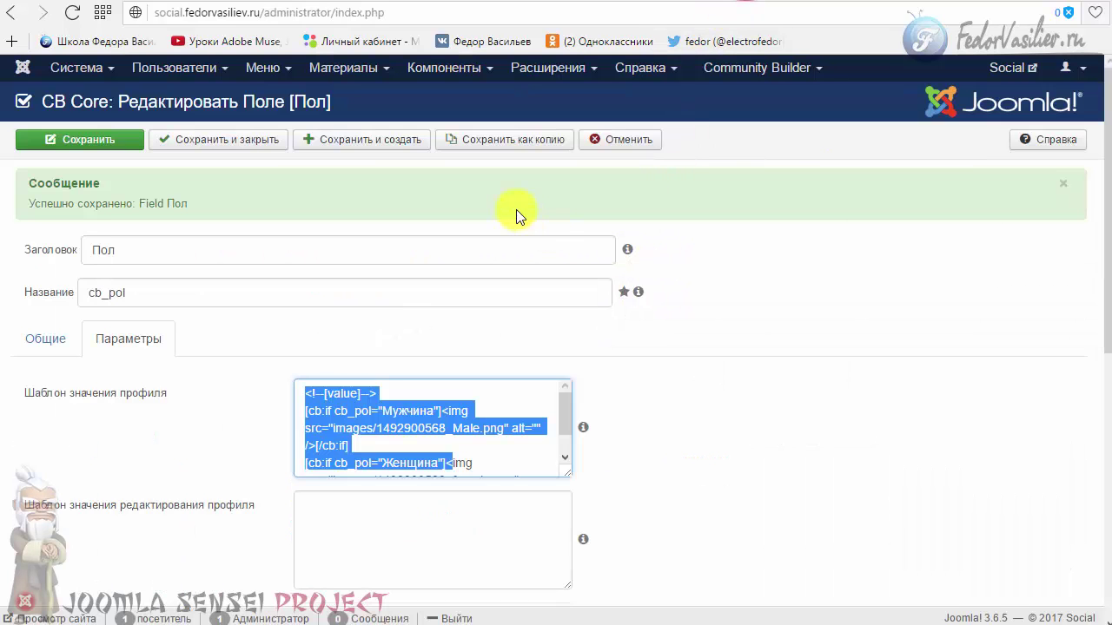
Close the "Пол" field and open the "Пользователи" list for editing from the Community Builder list manager
left_click(611, 140)
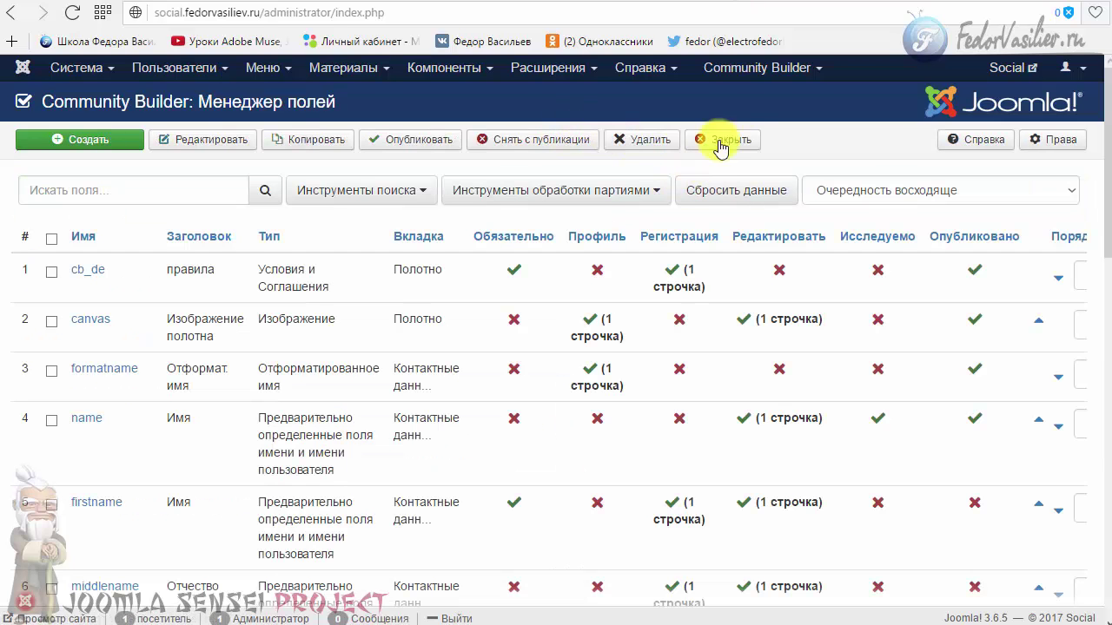
left_click(755, 73)
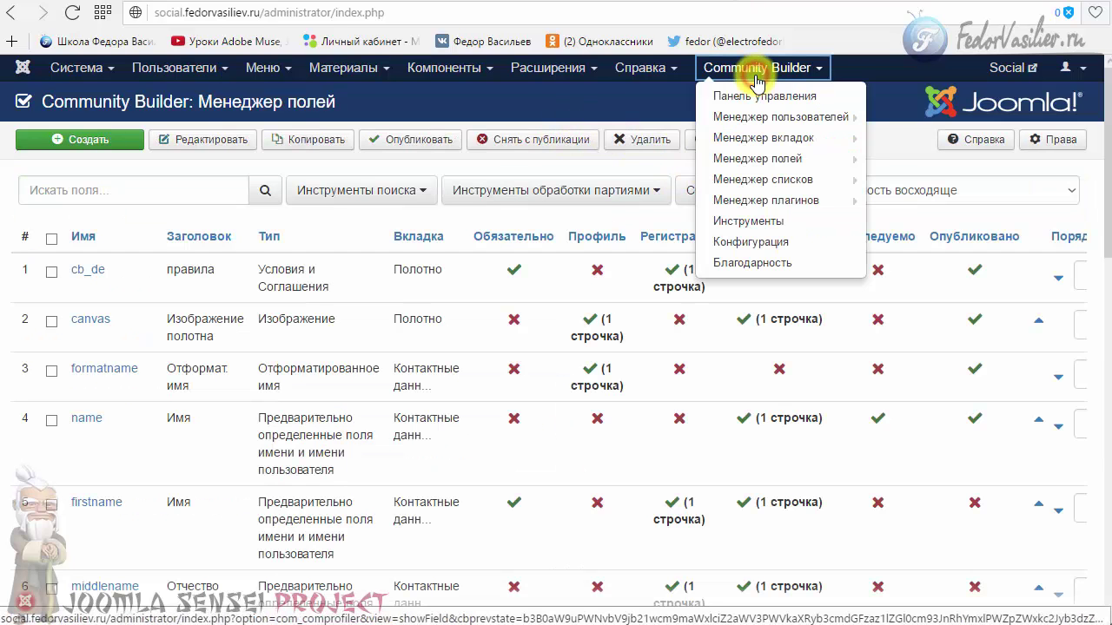
mouse_move(815, 208)
left_click(807, 180)
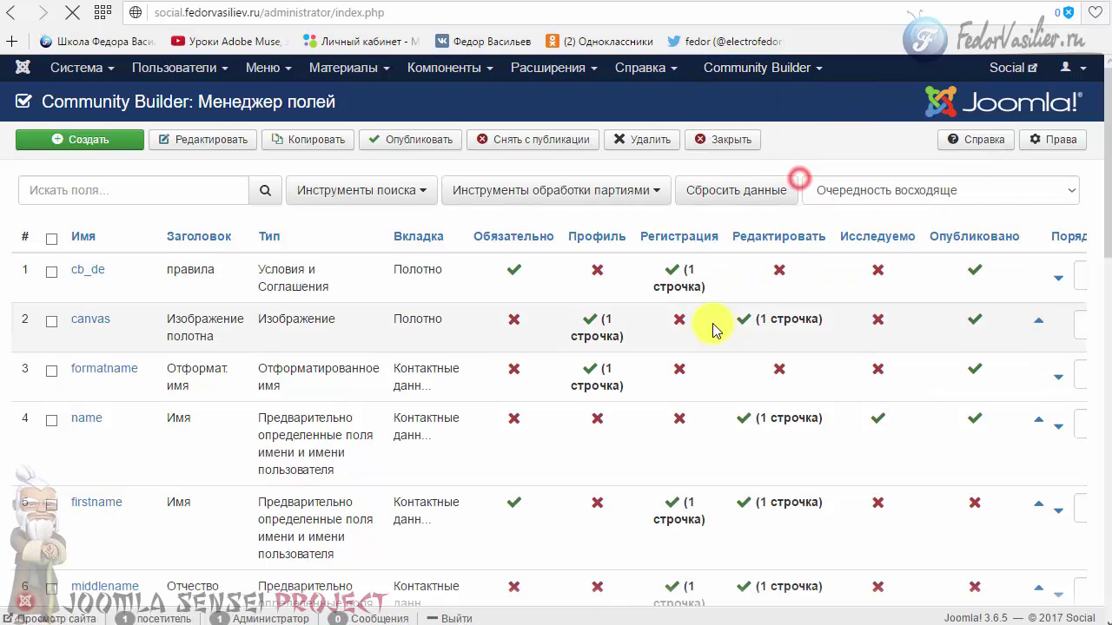
left_click(121, 289)
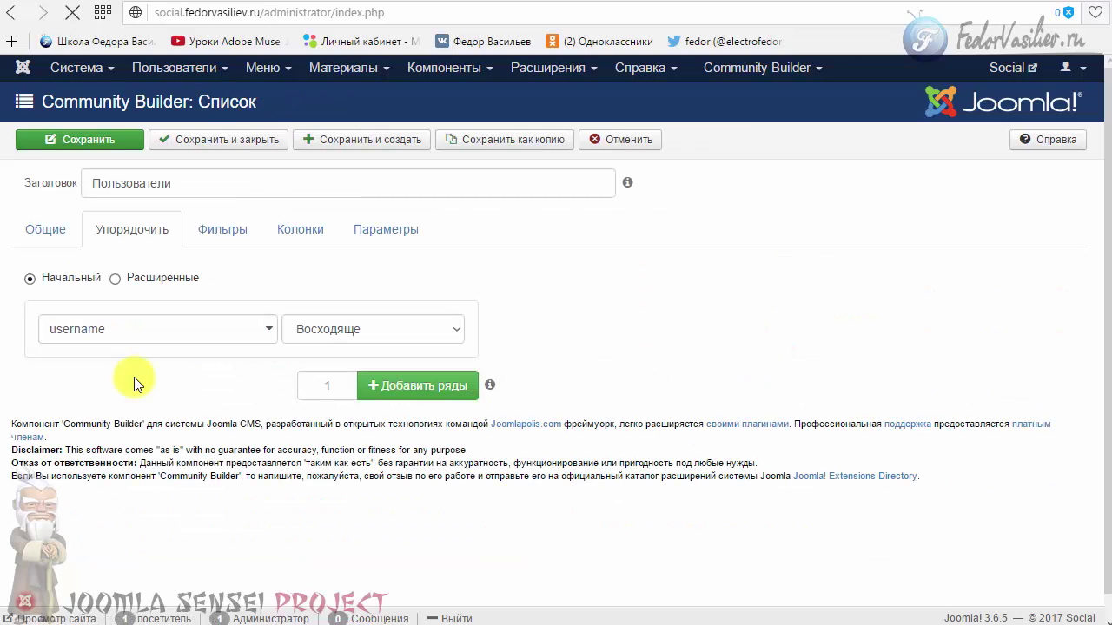
Remove the cb_pol row from the "Участники" column of the "Пользователи" list and save the list
left_click(222, 231)
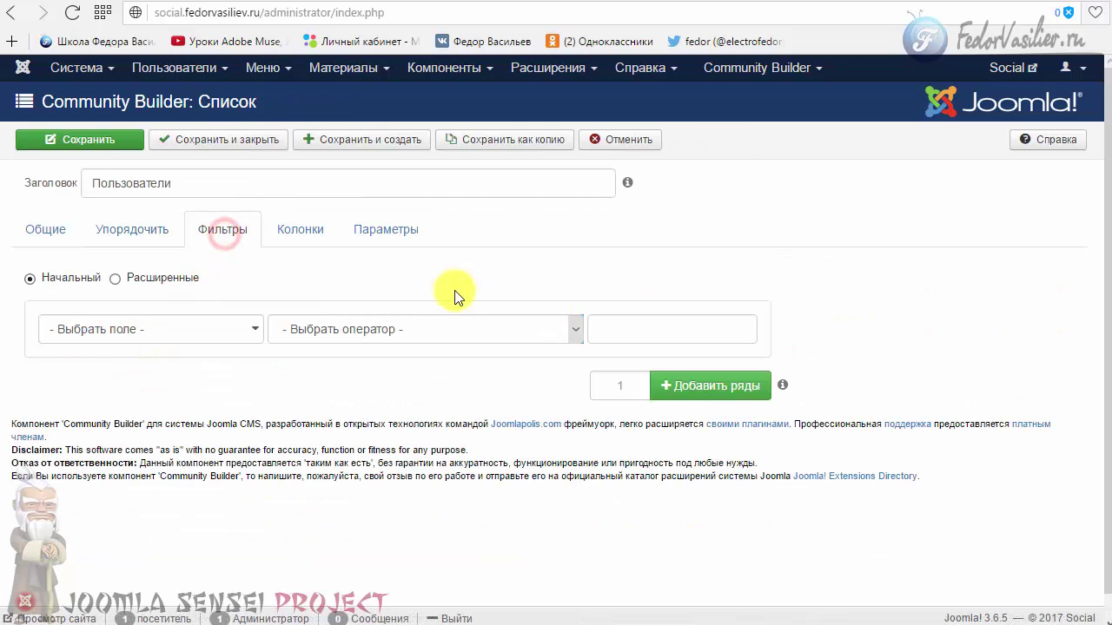
left_click(287, 242)
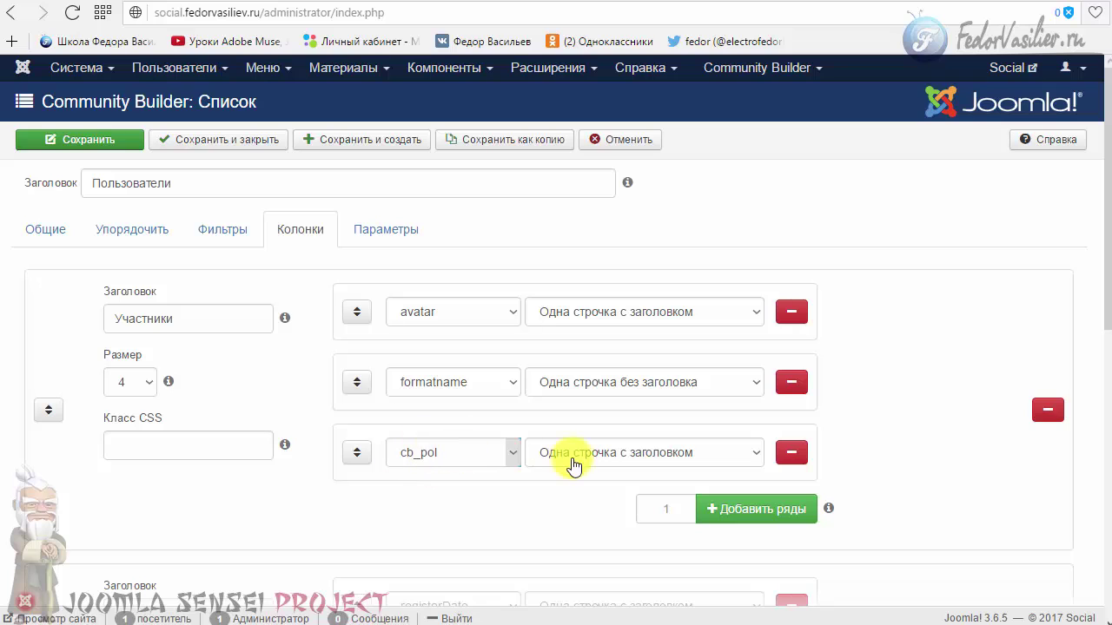
left_click(791, 453)
left_click(52, 141)
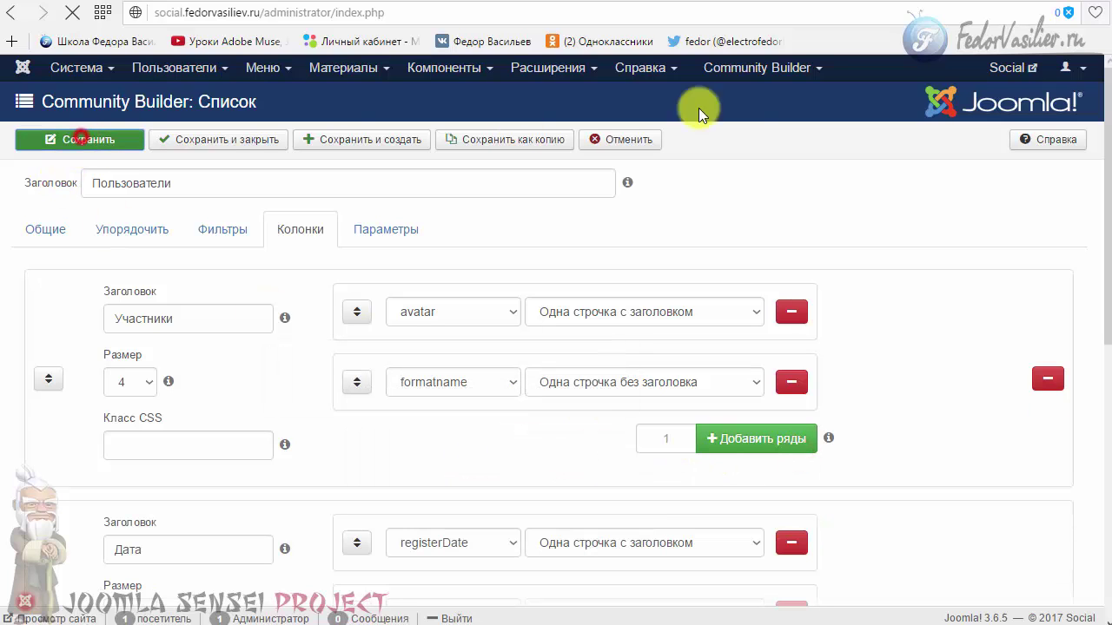
Reload the "Участники" page on the site, check the gender icons beside the member names and expand the user search criteria
left_click(810, 2)
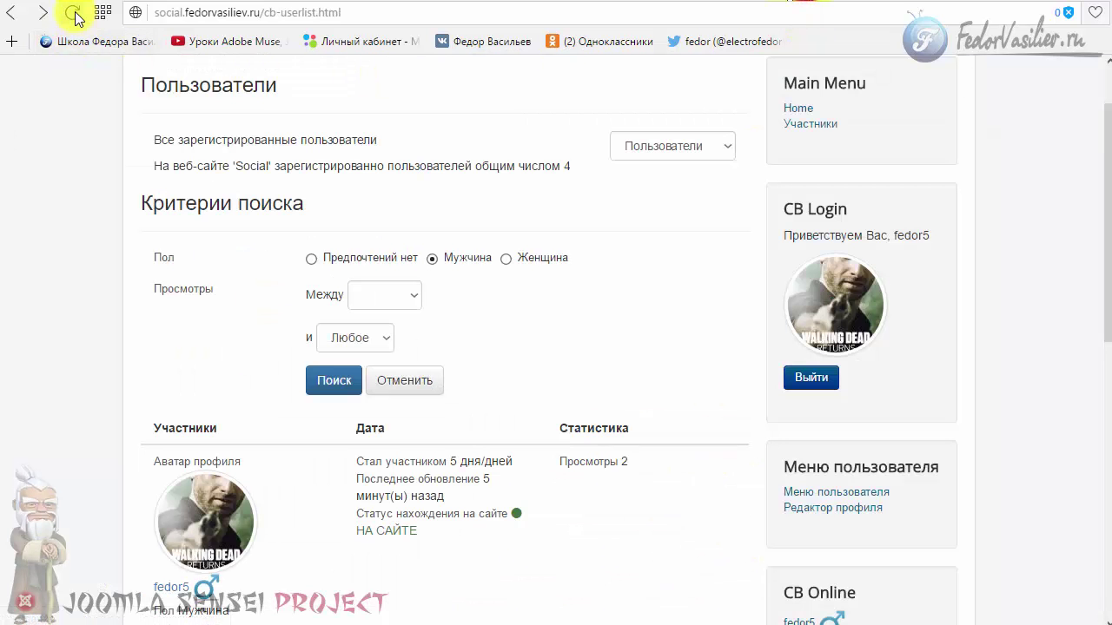
left_click(813, 127)
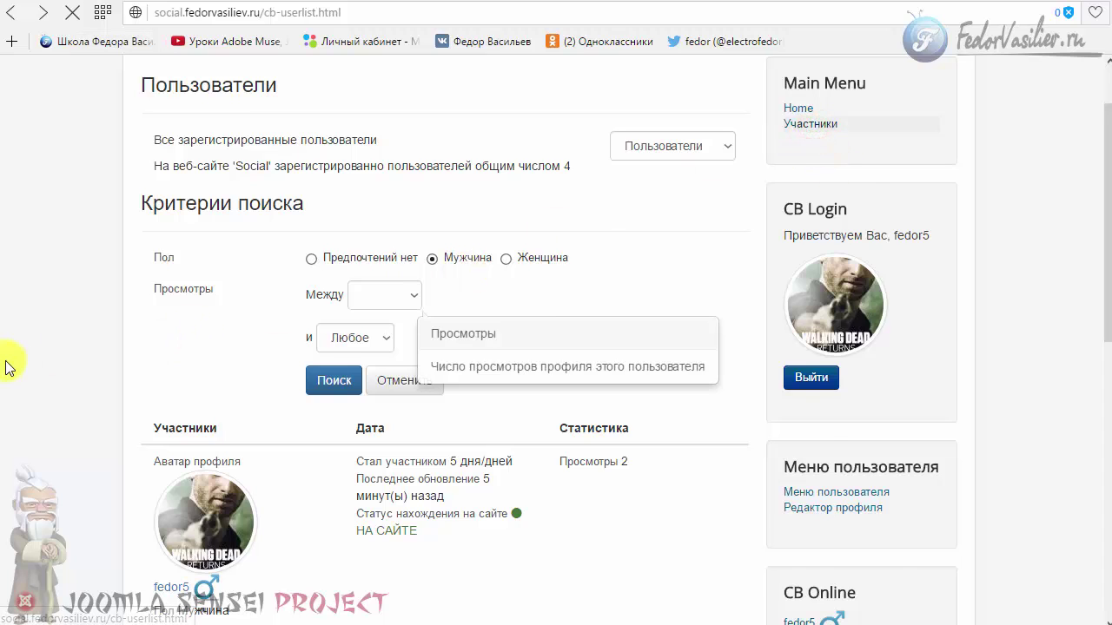
scroll(116, 321, "down", 2)
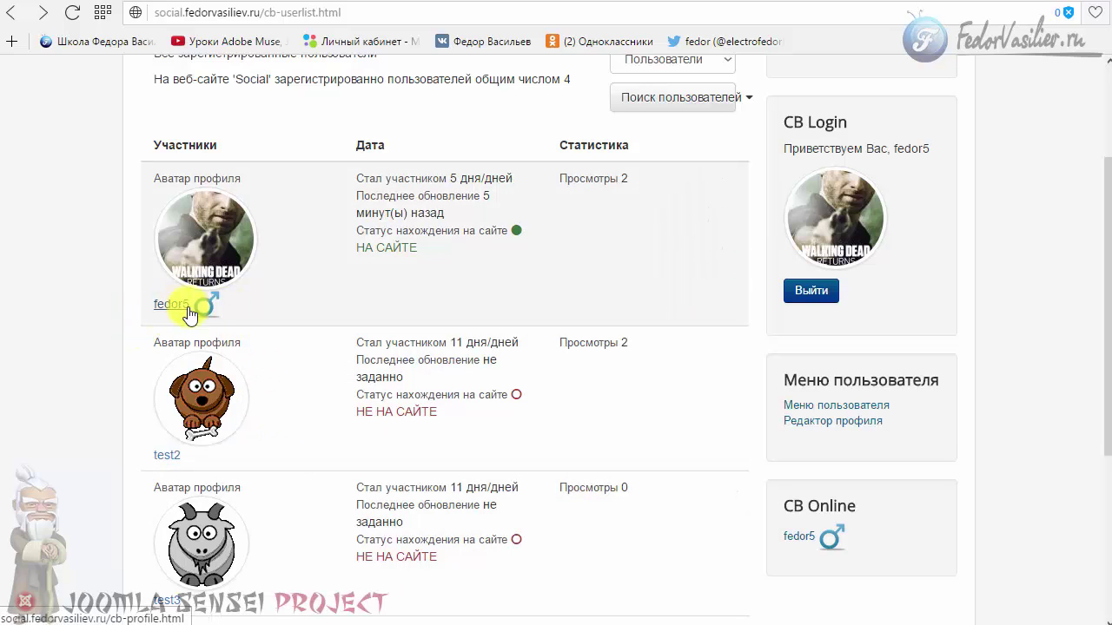
scroll(779, 444, "down", 2)
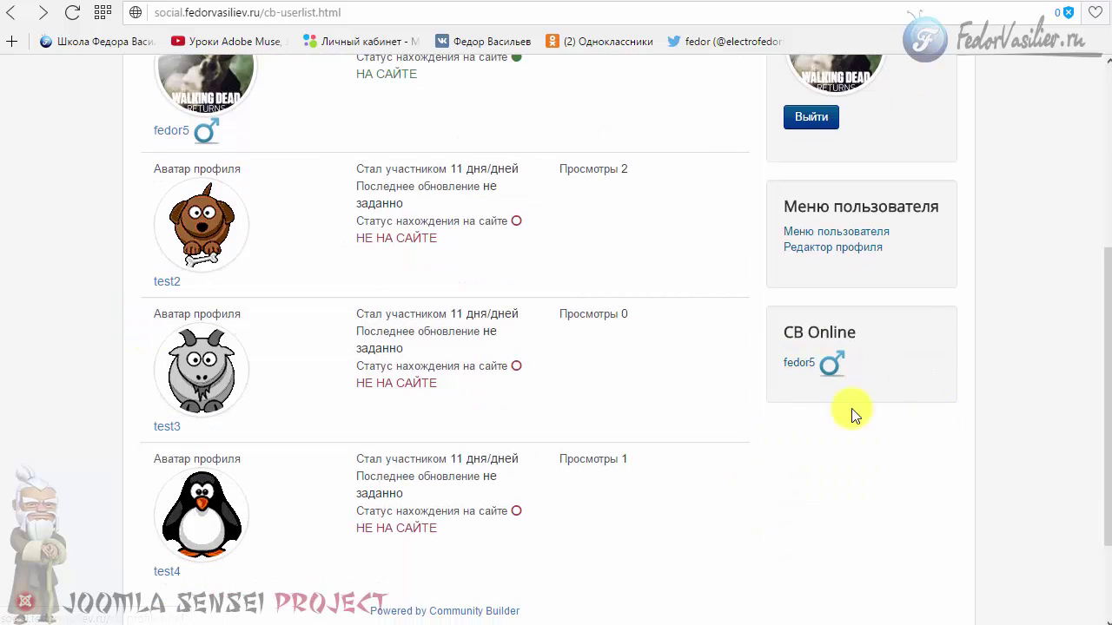
scroll(596, 442, "up", 4)
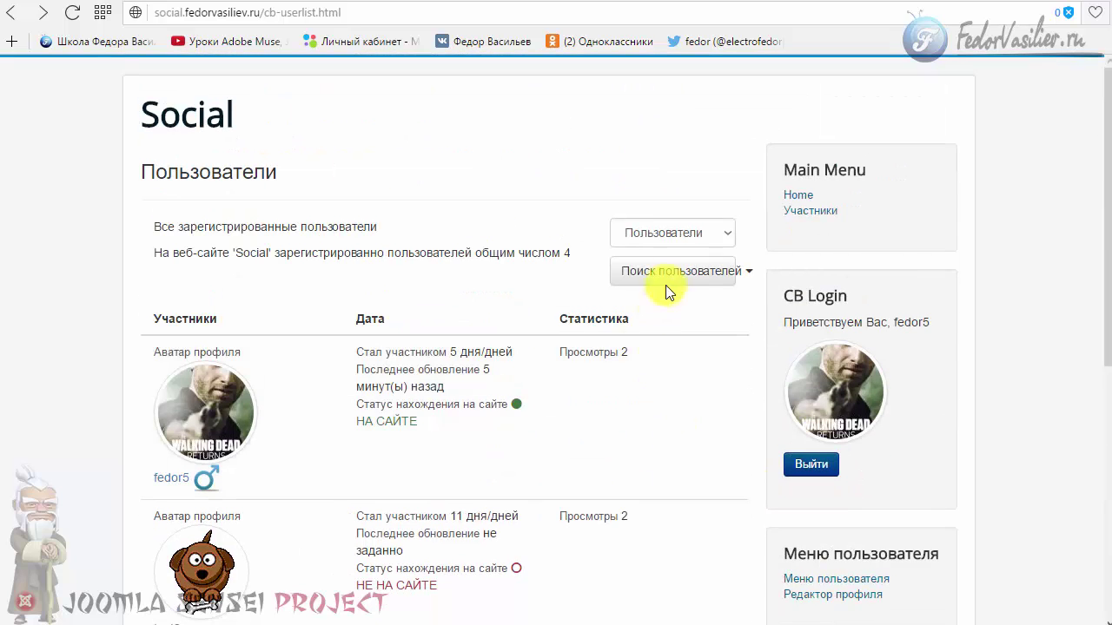
left_click(666, 274)
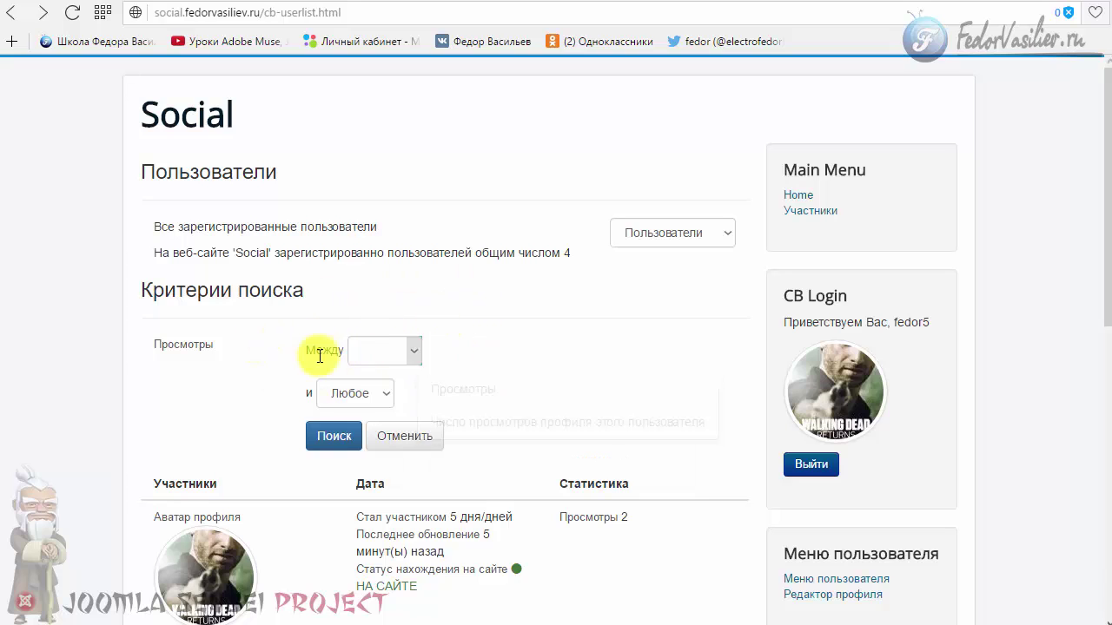
Log out of the site, open the registration form and try the "Женщина" and "Мужчина" options for "Пол", leaving "Мужчина" selected
left_click(796, 465)
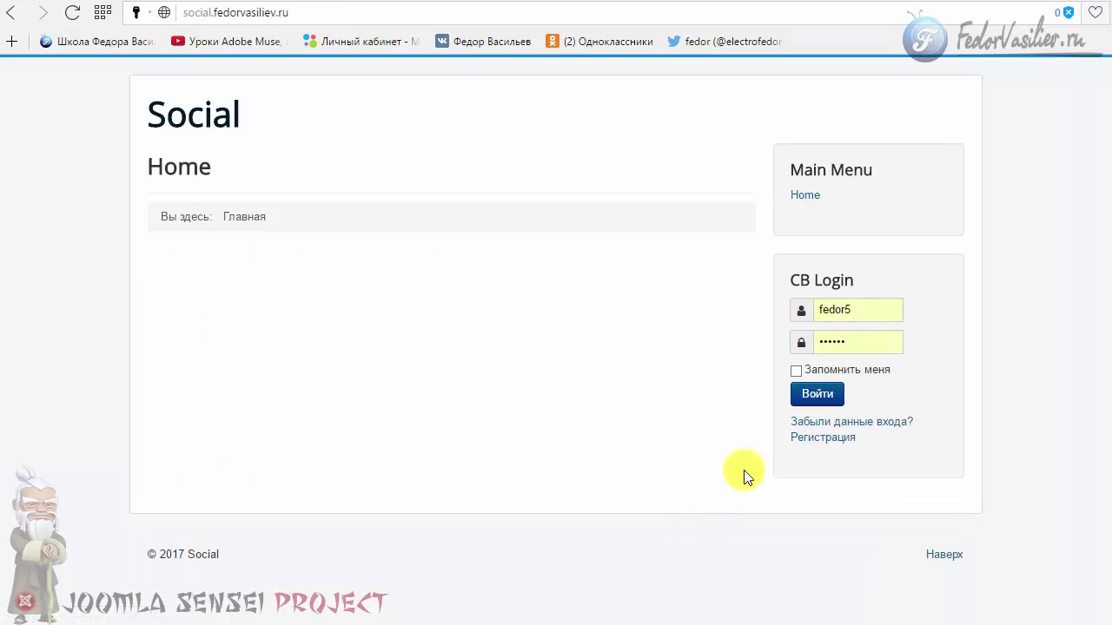
left_click(808, 436)
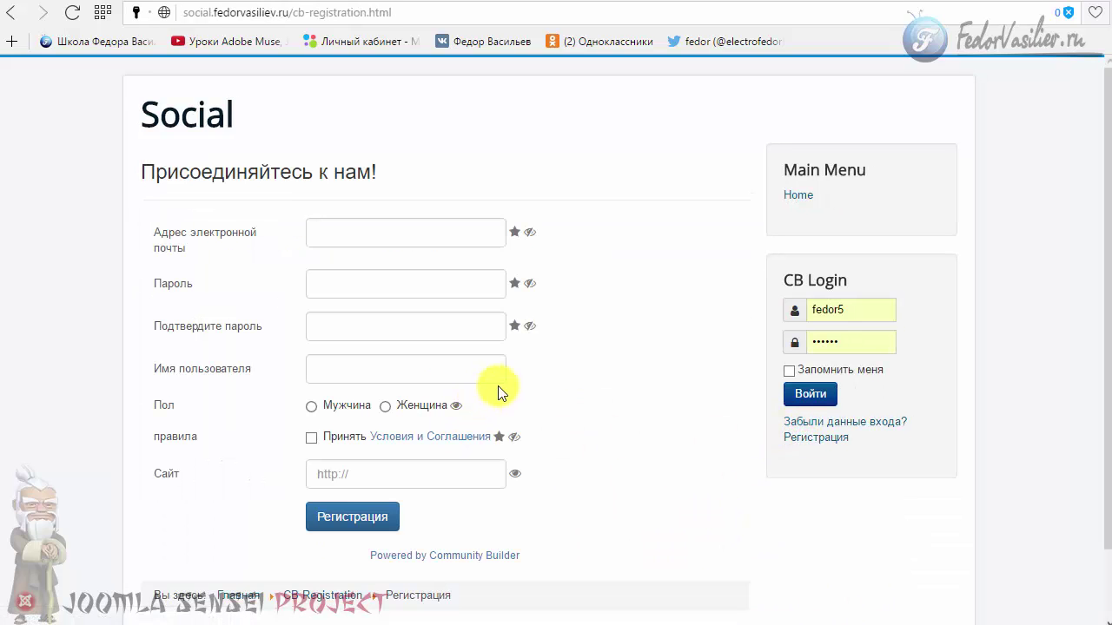
scroll(541, 377, "down", 1)
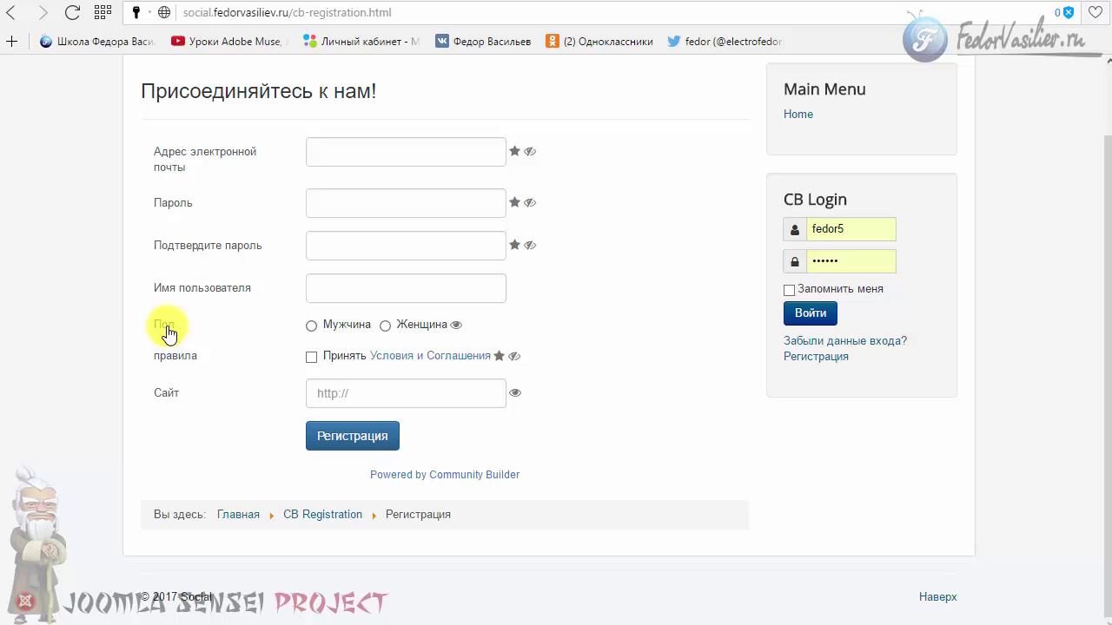
left_click(311, 326)
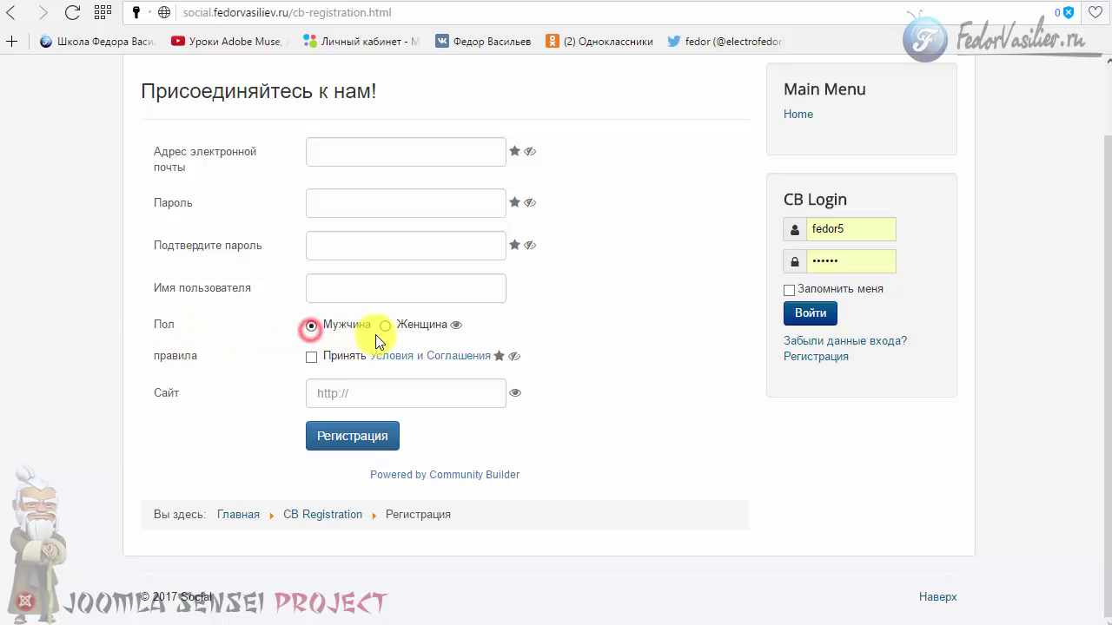
left_click(384, 327)
left_click(311, 327)
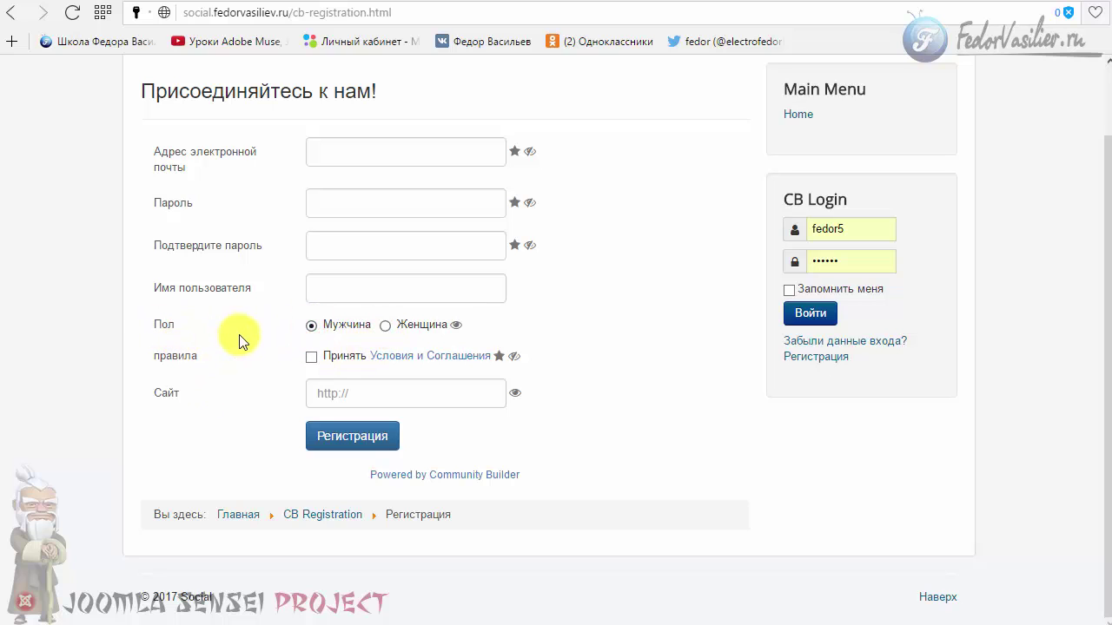
Log back in to the site, review the "Пол" setting on the profile edit page and examine the gender icon on the profile
left_click(808, 315)
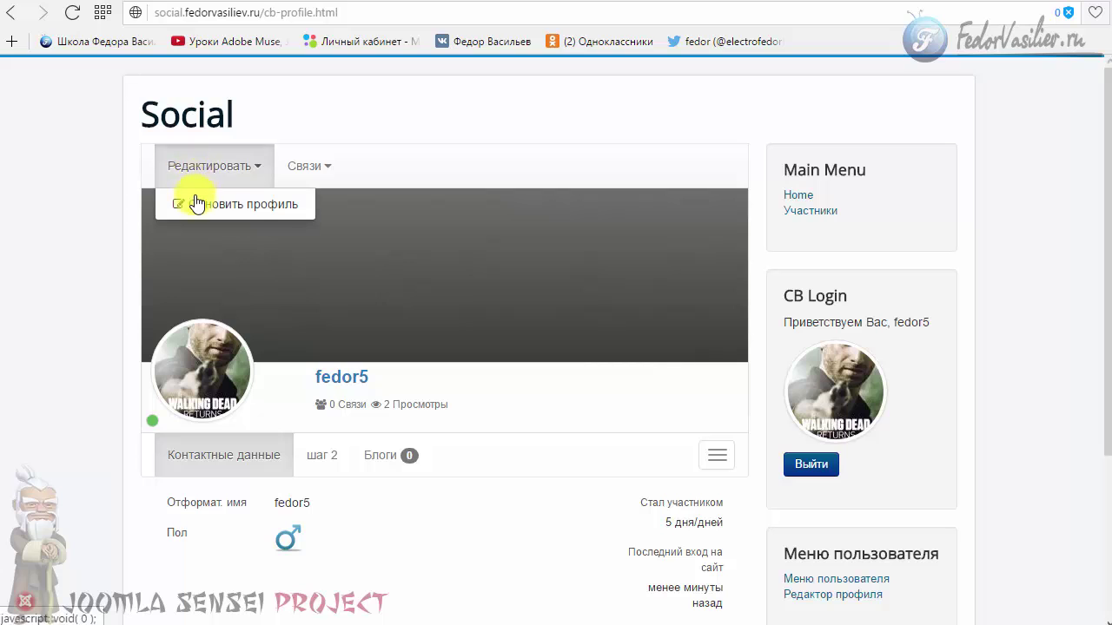
left_click(194, 200)
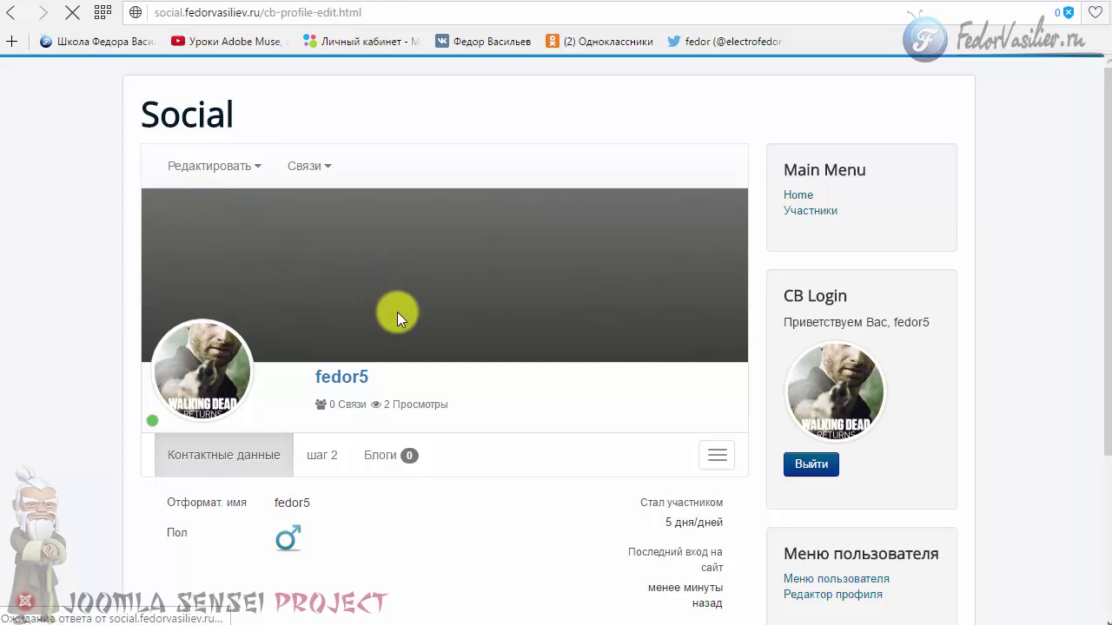
scroll(286, 278, "down", 5)
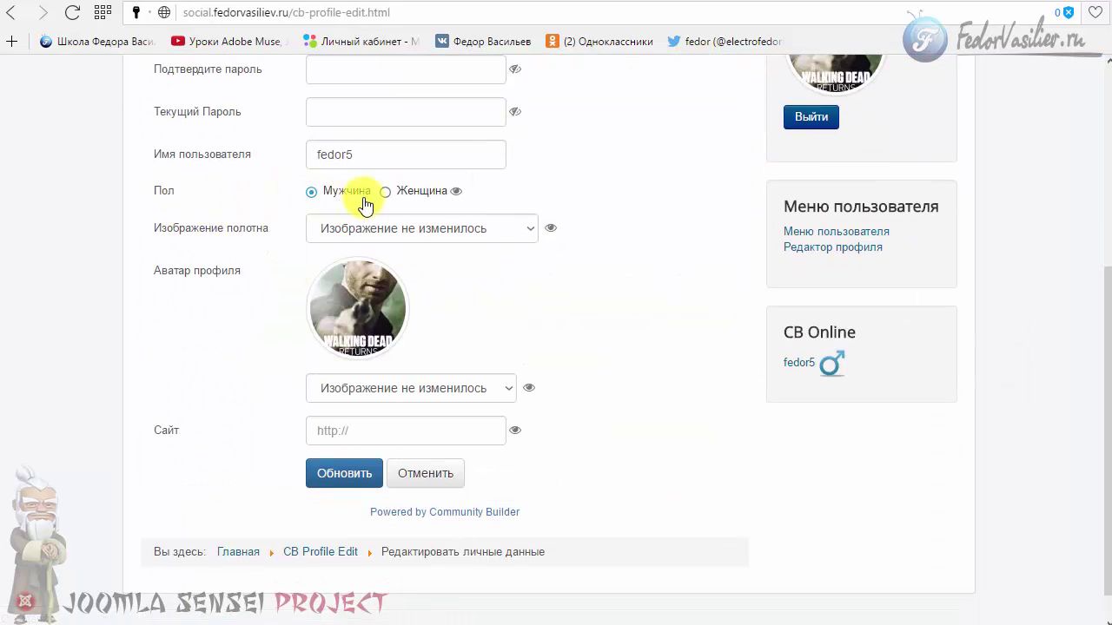
scroll(634, 203, "up", 5)
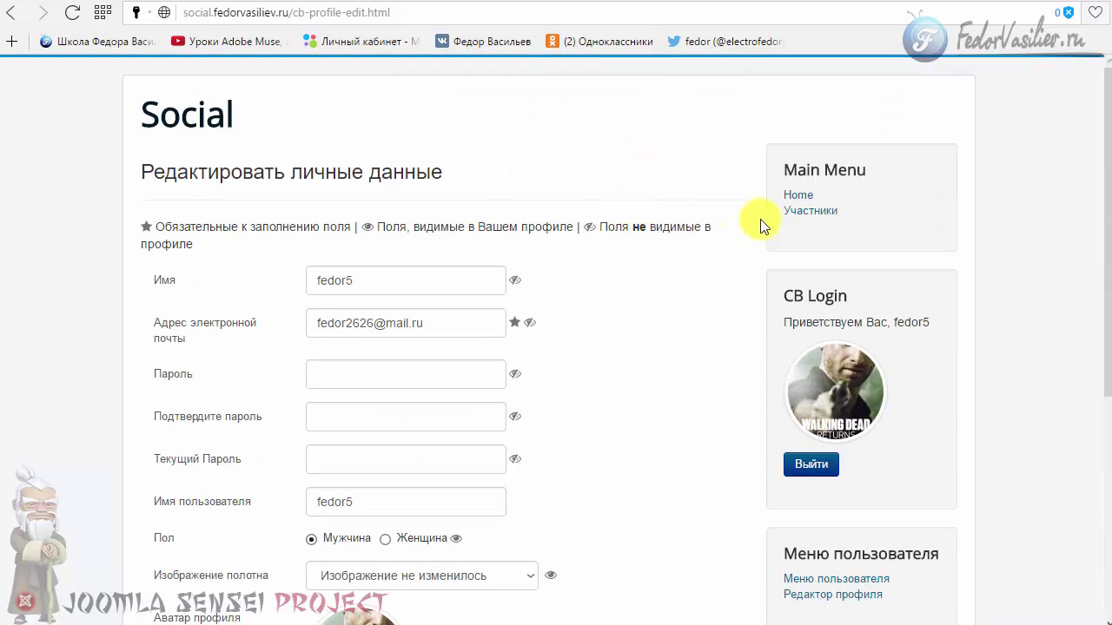
left_click(836, 391)
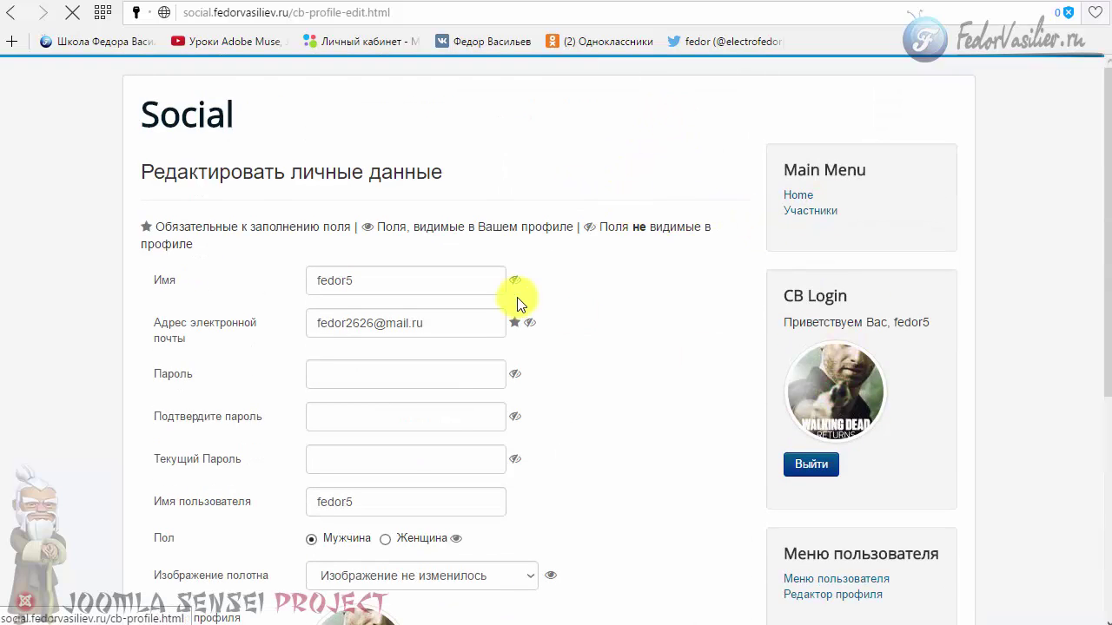
scroll(517, 301, "down", 3)
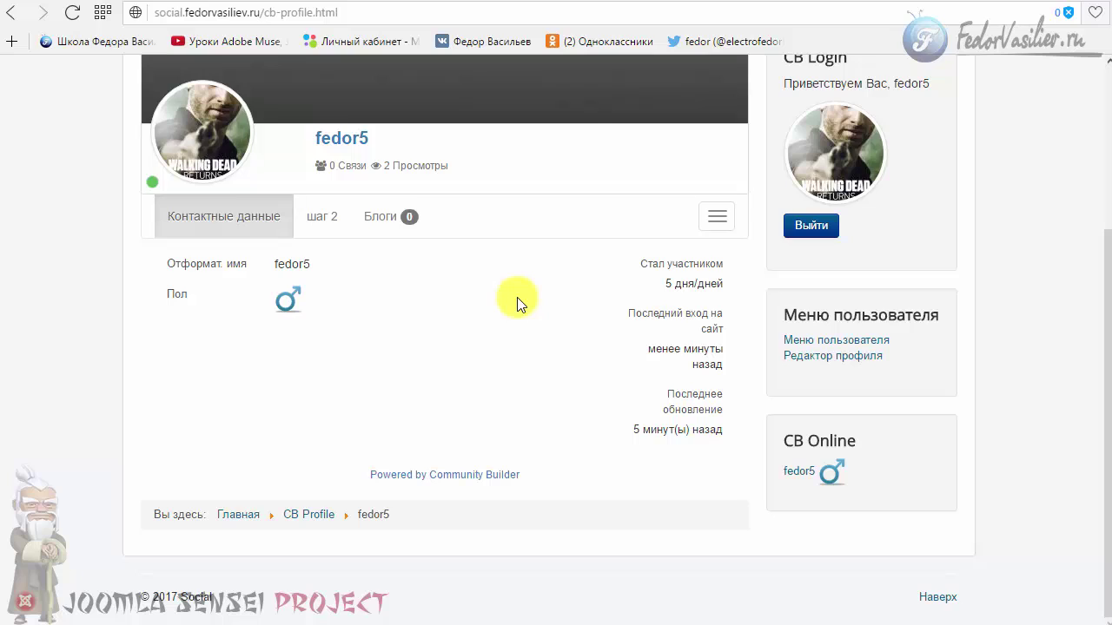
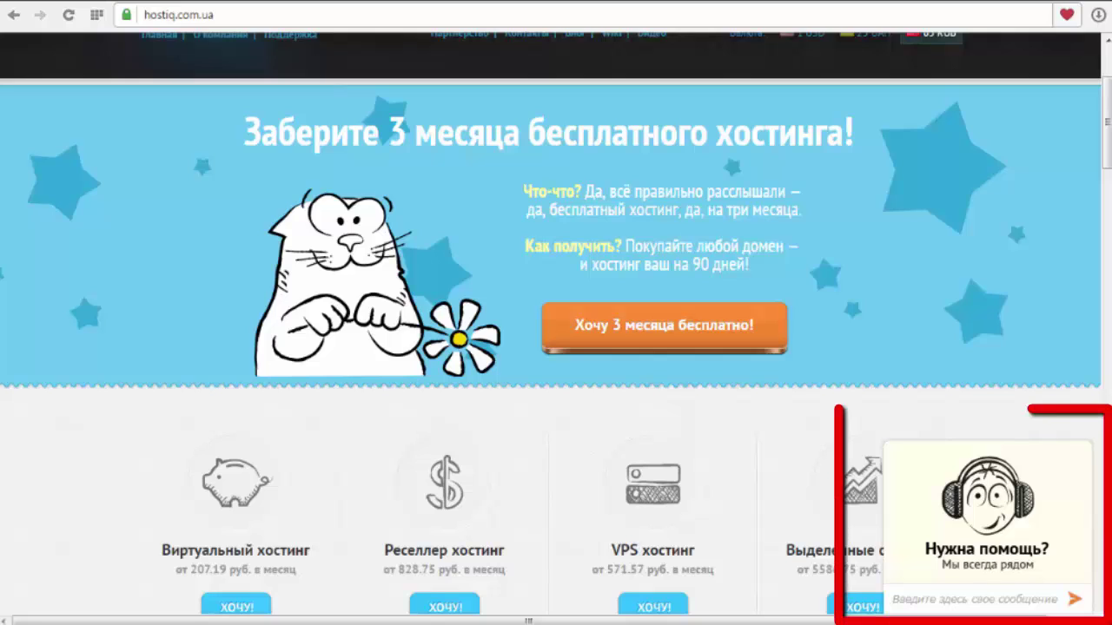
Open the support chat form on the hostiq.com.ua home page, look it over and minimize it
left_click(980, 553)
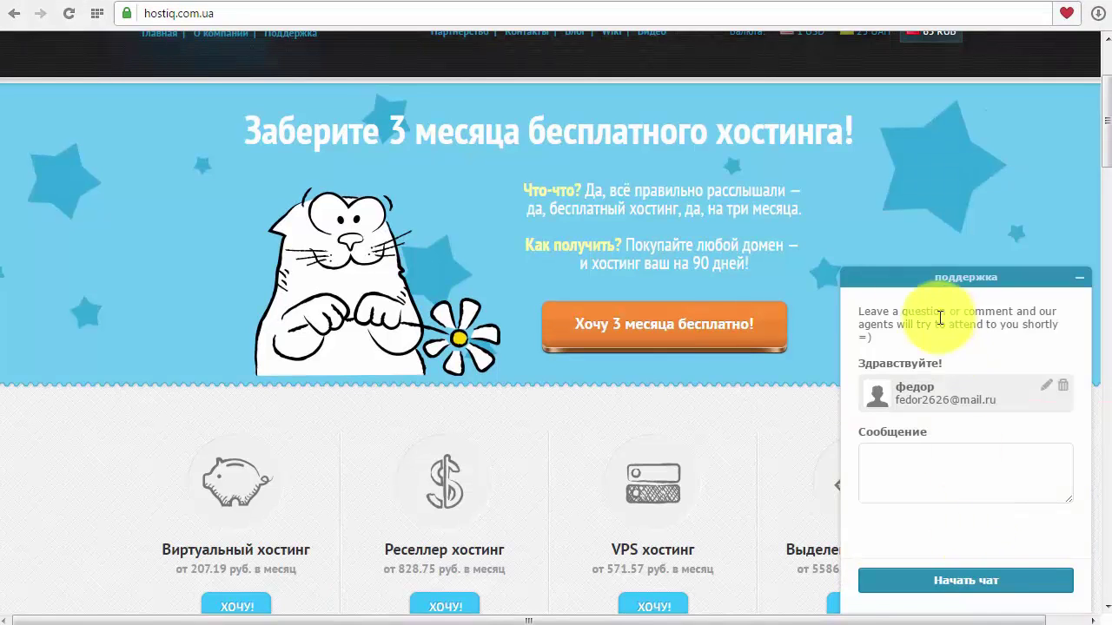
left_click(1081, 279)
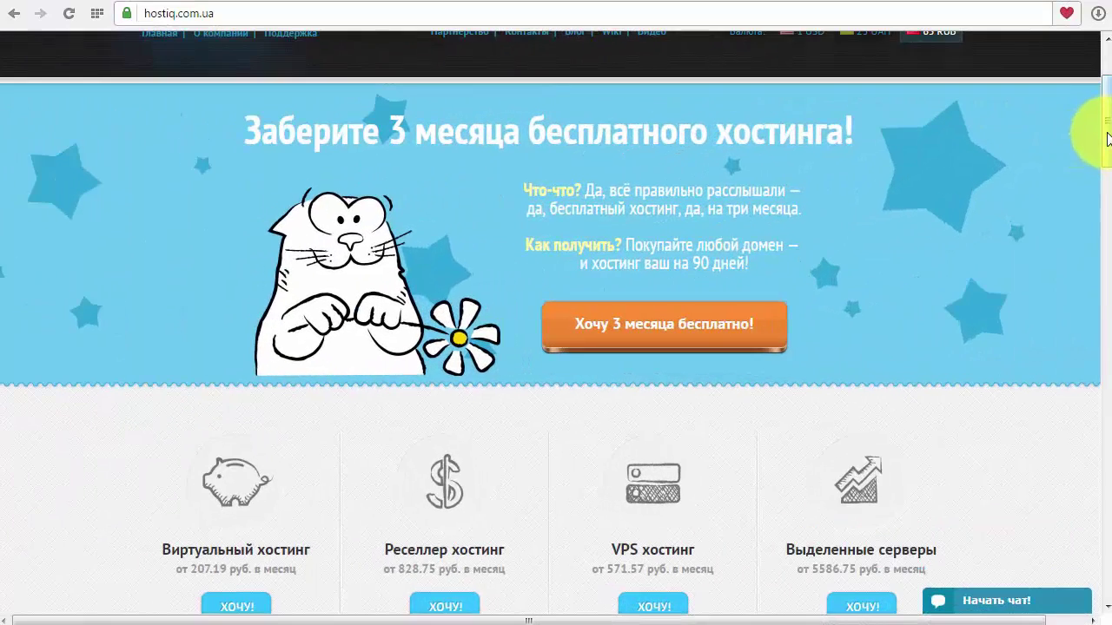
mouse_move(1107, 142)
left_mouse_down()
mouse_move(1107, 178)
mouse_move(1107, 127)
left_mouse_up()
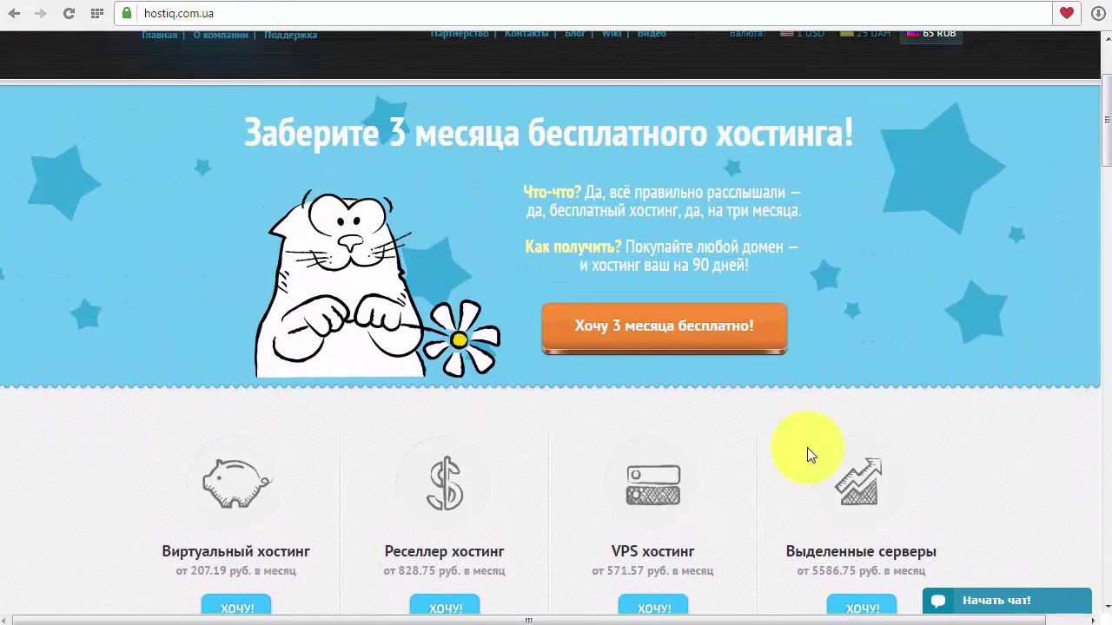